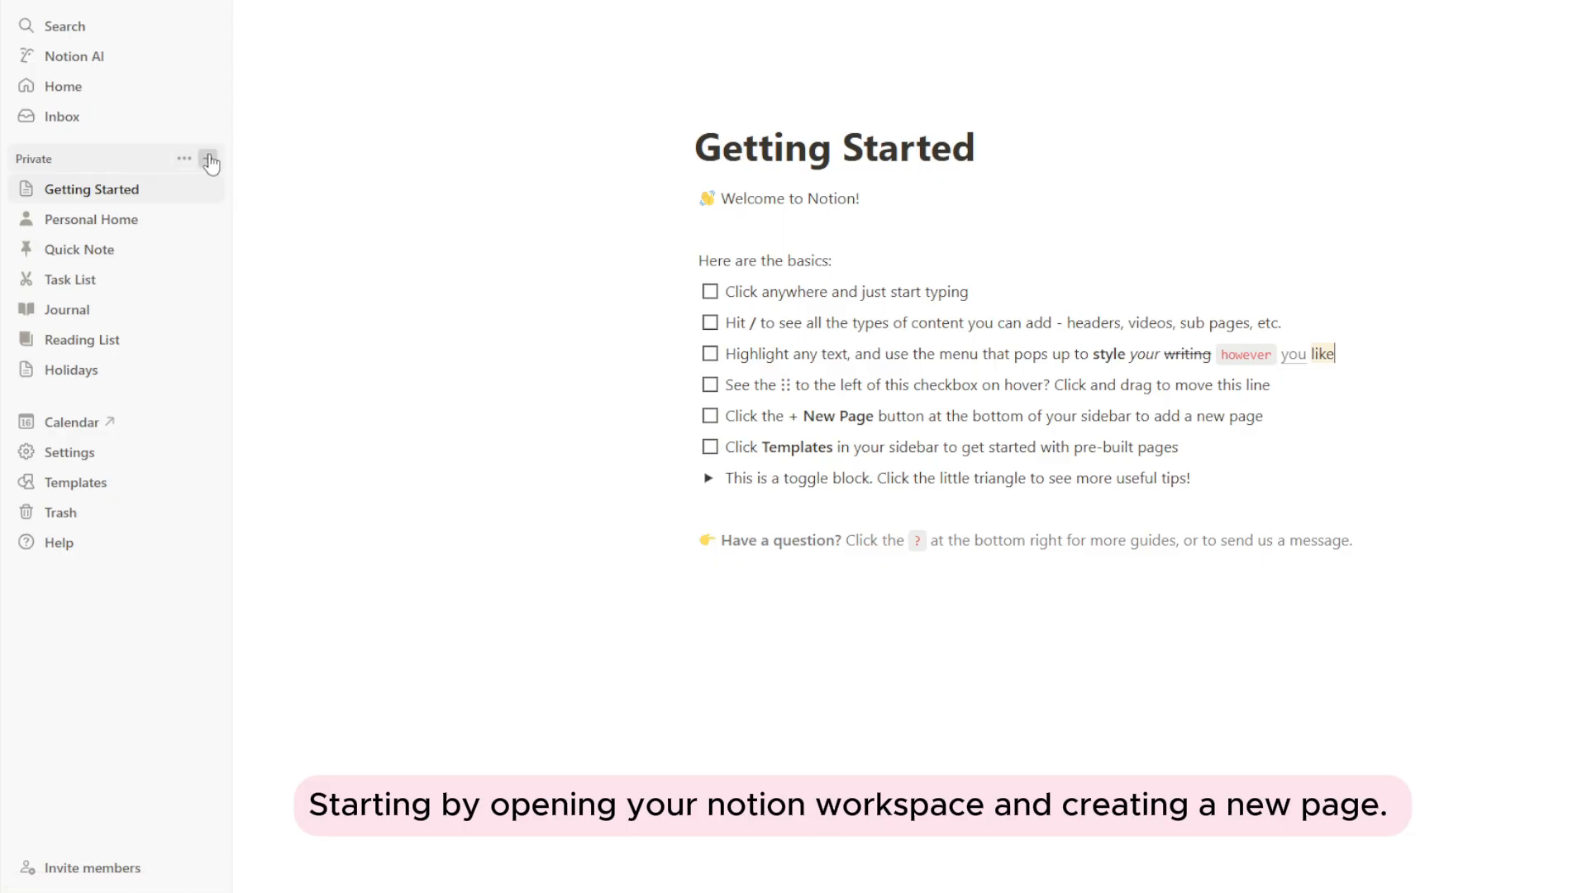
# - Create a new private page titled "2025 Vision Board", with cherry blossom and sparkles emojis before the text and sparkles and ribbon emojis after it
pyautogui.click(209, 159)
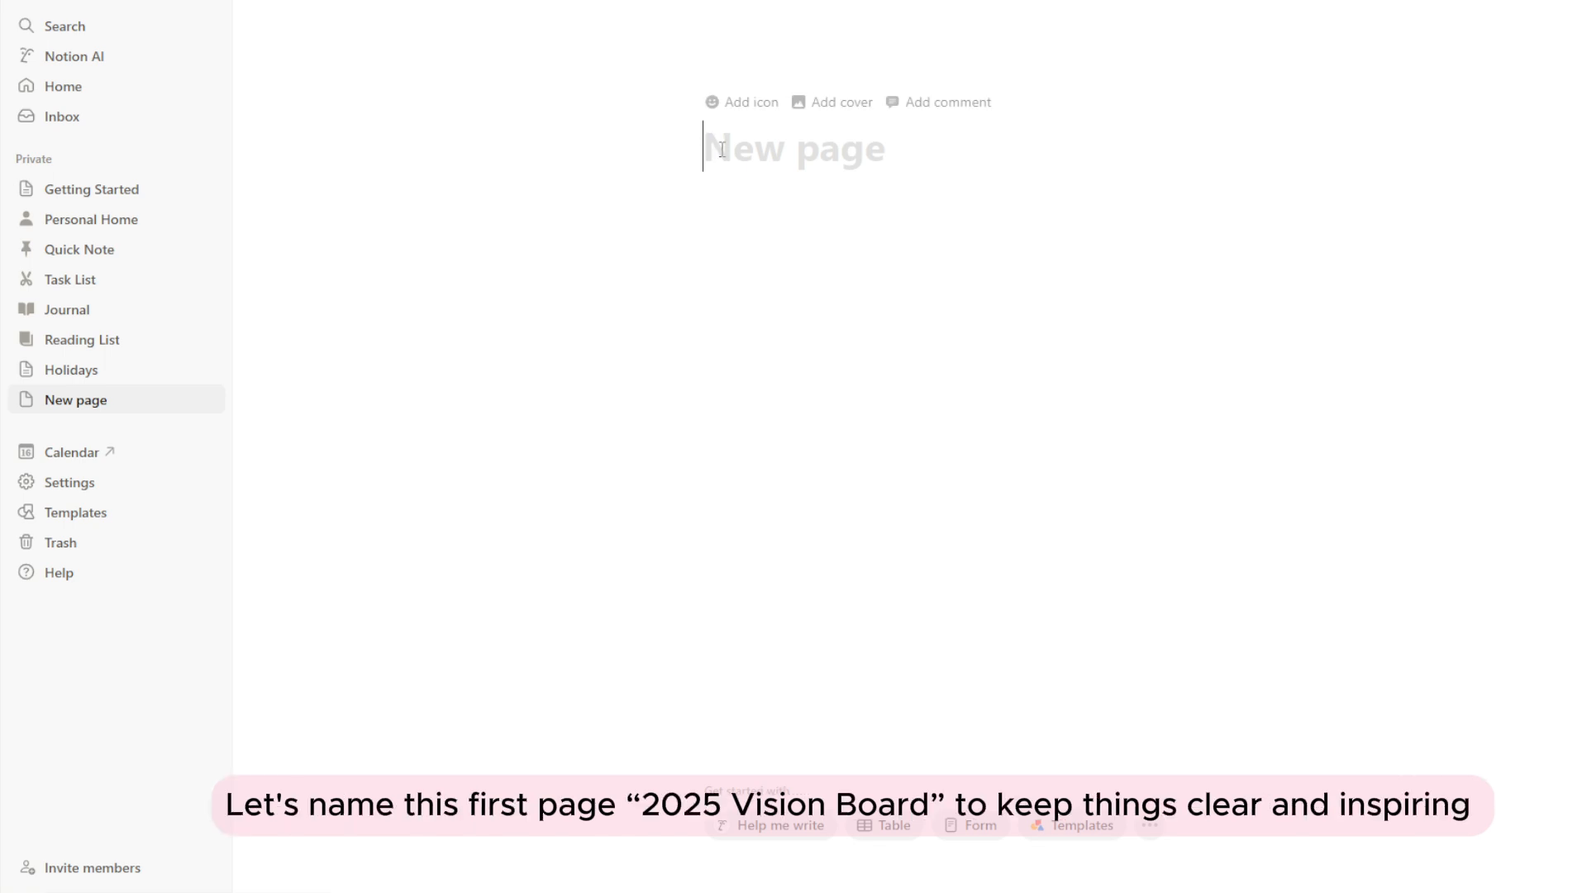
pyautogui.write('2025 Vision Board')
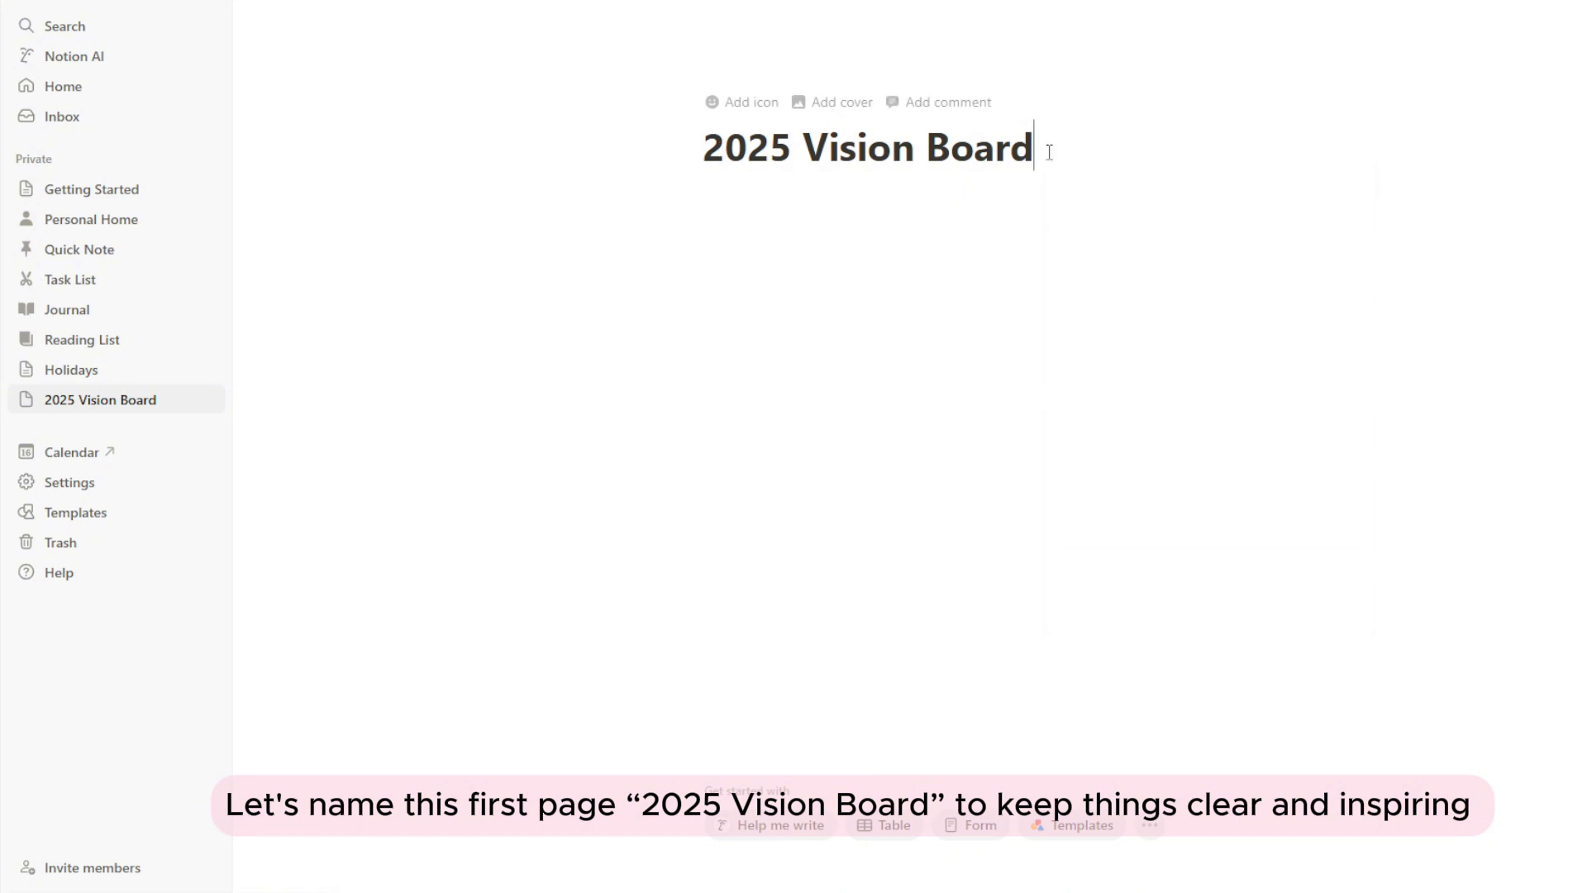
pyautogui.rightClick(1049, 152)
pyautogui.click(1126, 175)
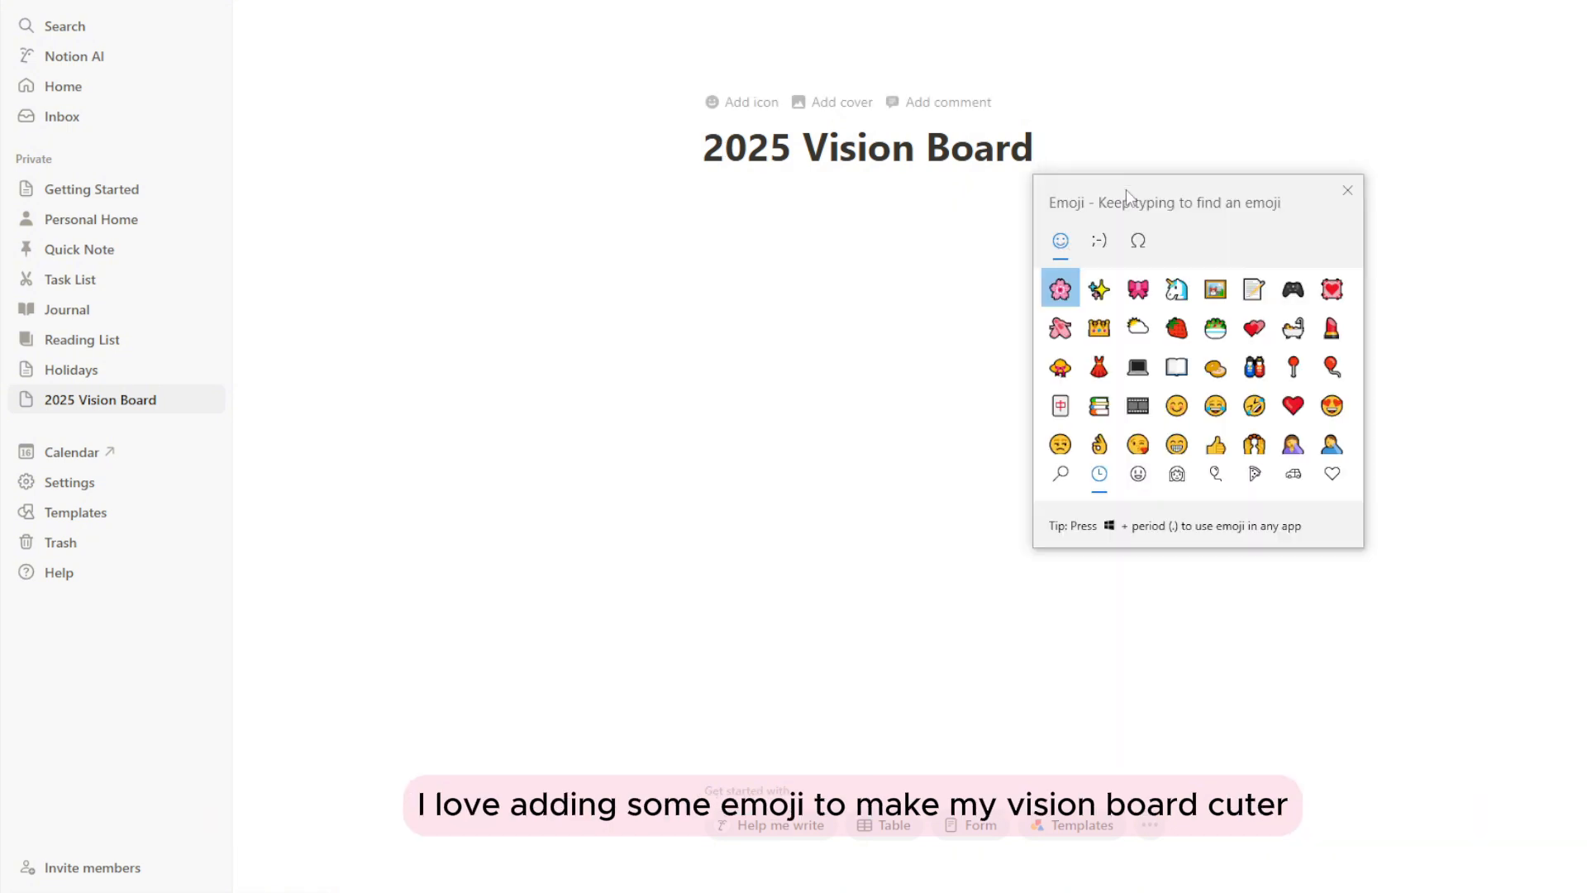
pyautogui.click(1099, 289)
pyautogui.click(1138, 288)
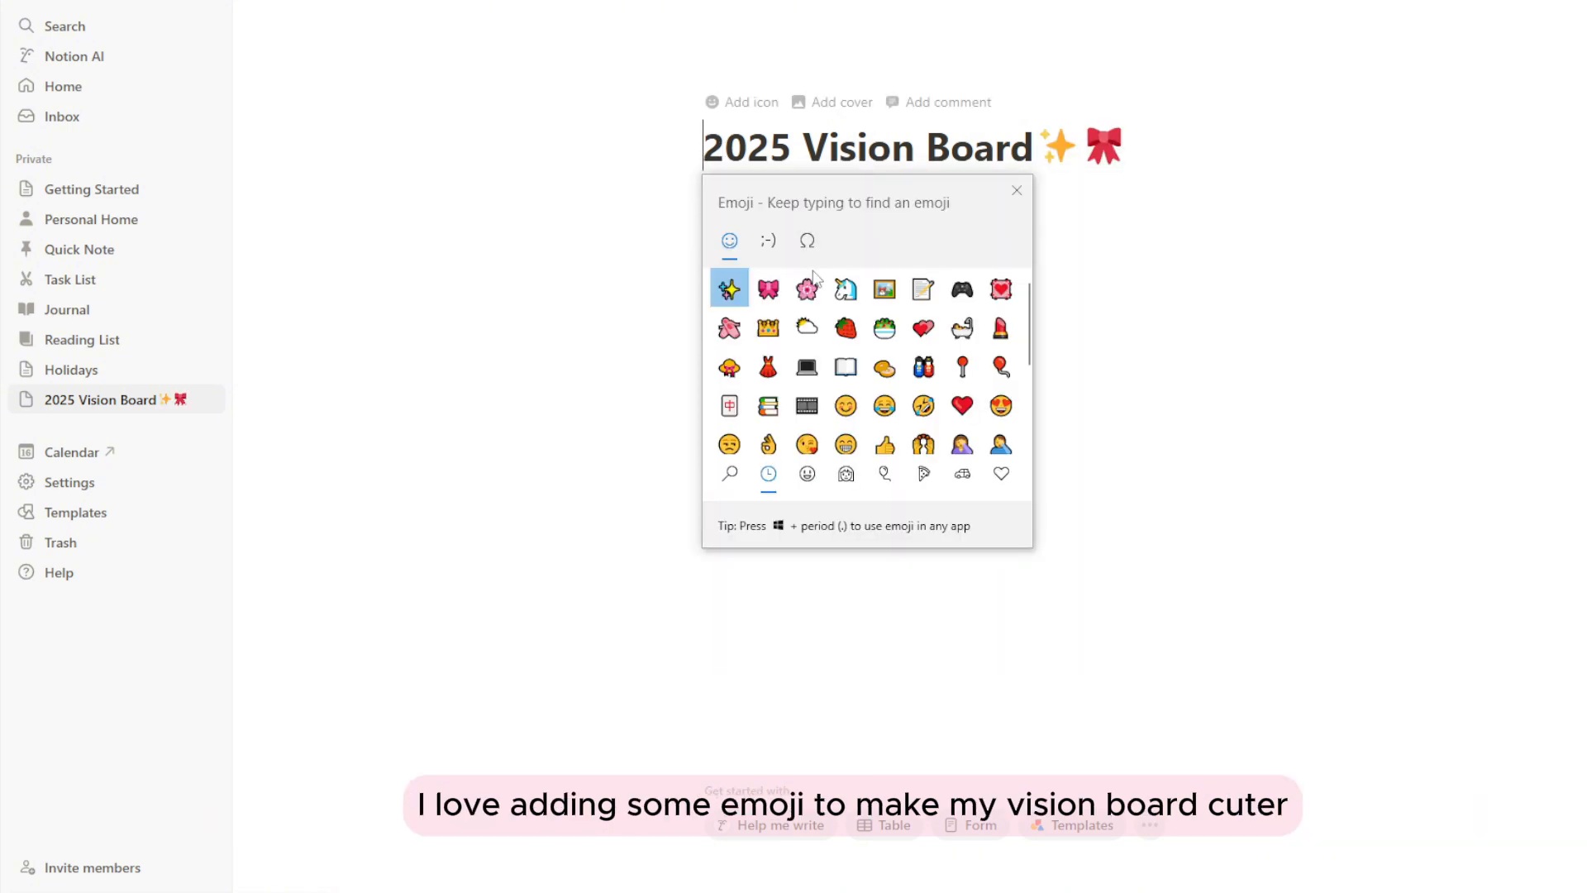
pyautogui.click(807, 288)
pyautogui.click(729, 289)
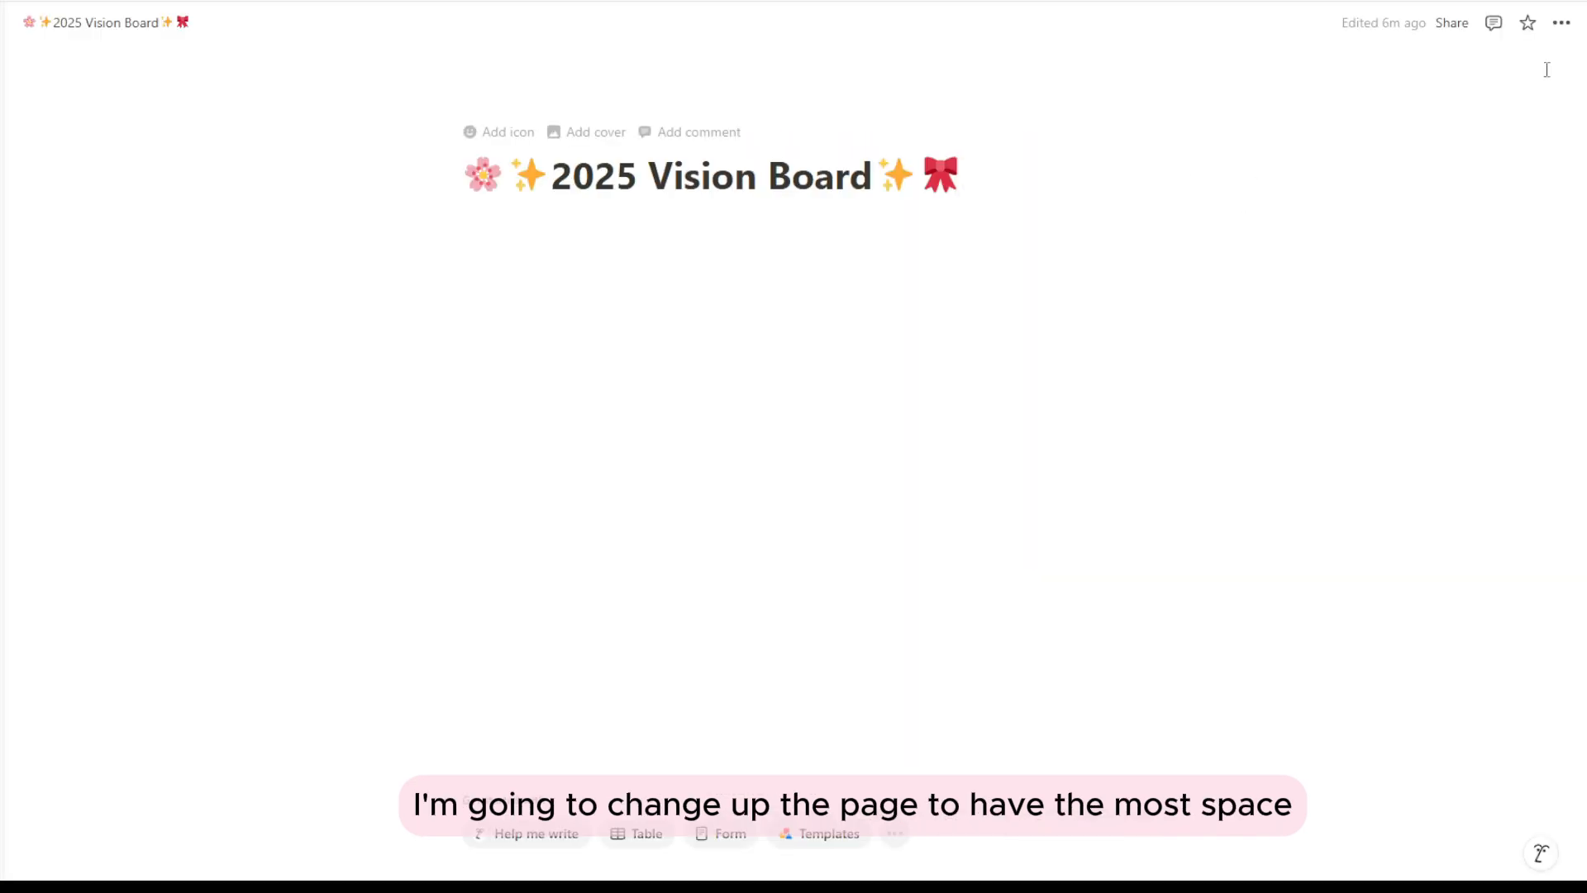
# - Set the page font to Serif and turn on small text and full width
pyautogui.click(1561, 23)
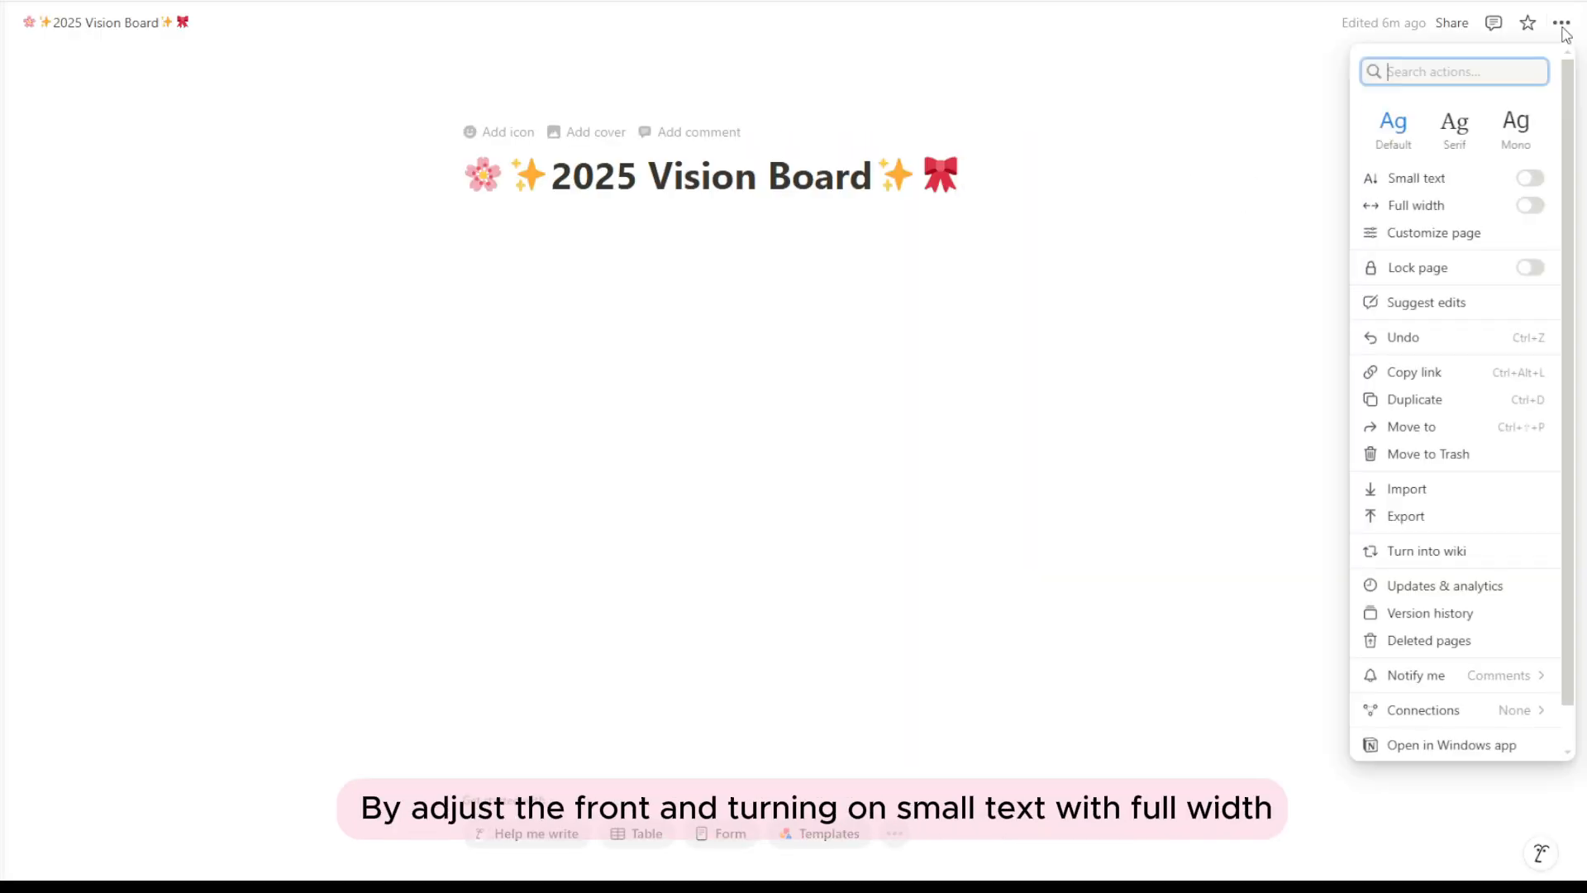
pyautogui.click(1454, 125)
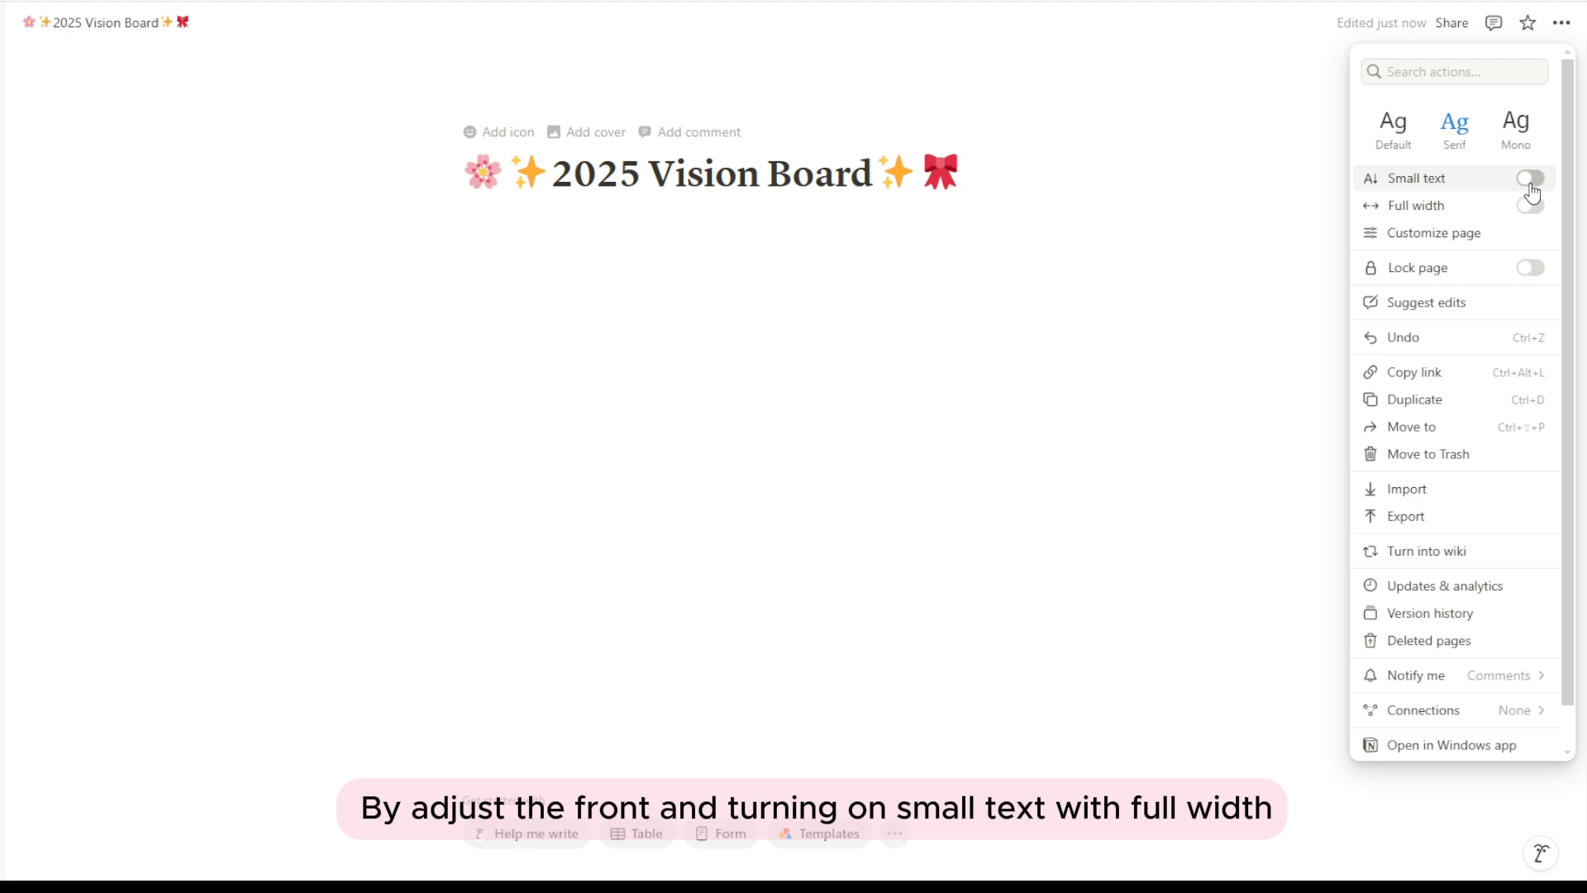
pyautogui.click(1531, 180)
pyautogui.click(1530, 207)
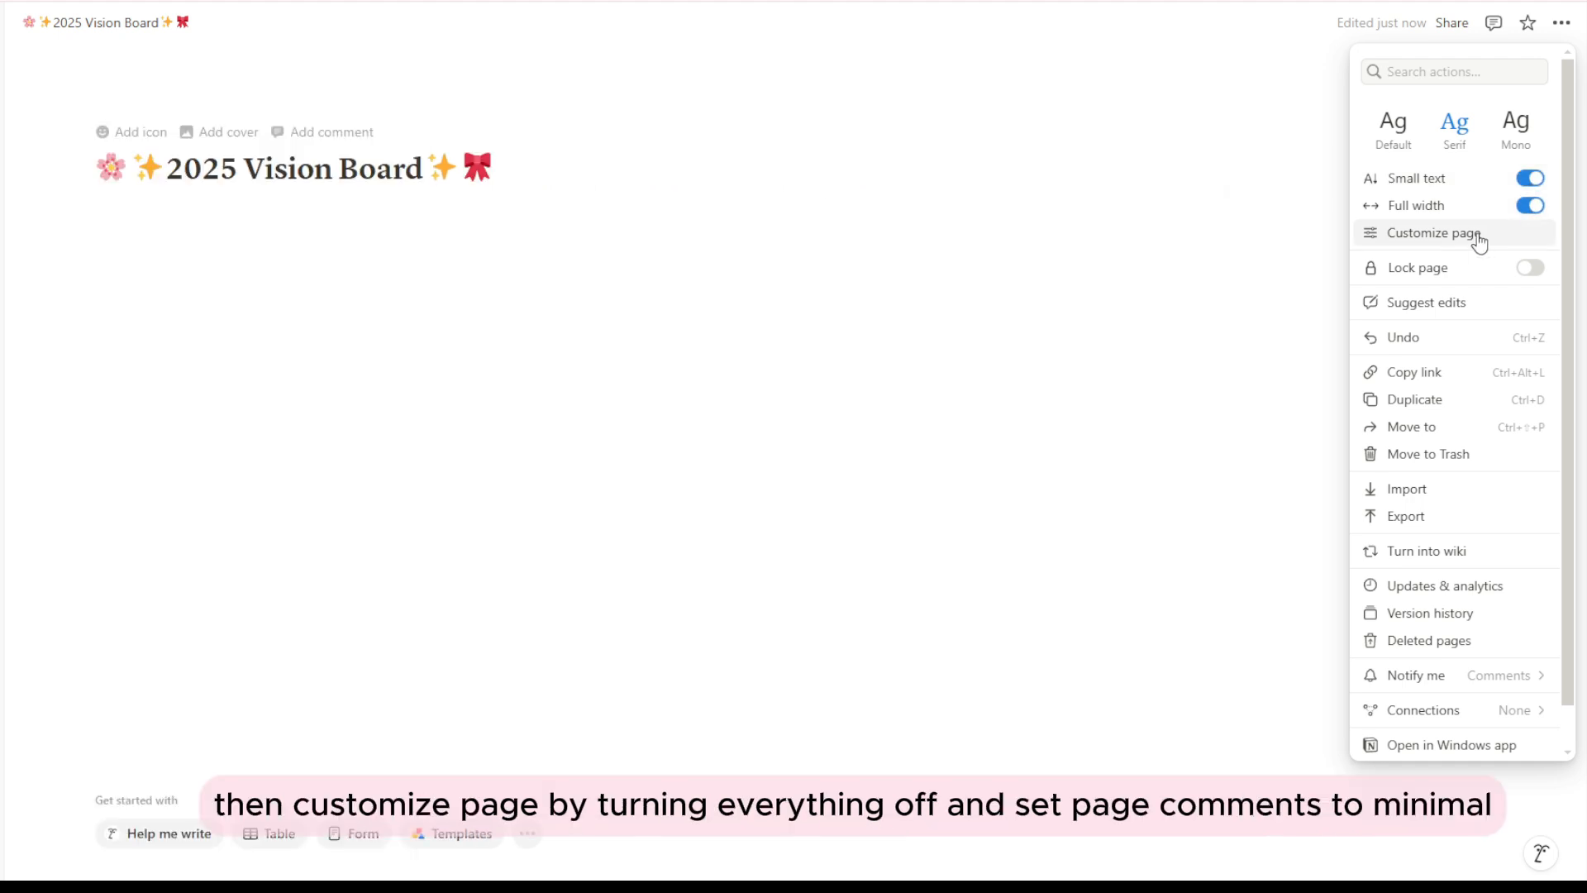
# - Customize the page by turning off page discussions and the table of contents, and set inline comments to Minimal
pyautogui.click(1479, 241)
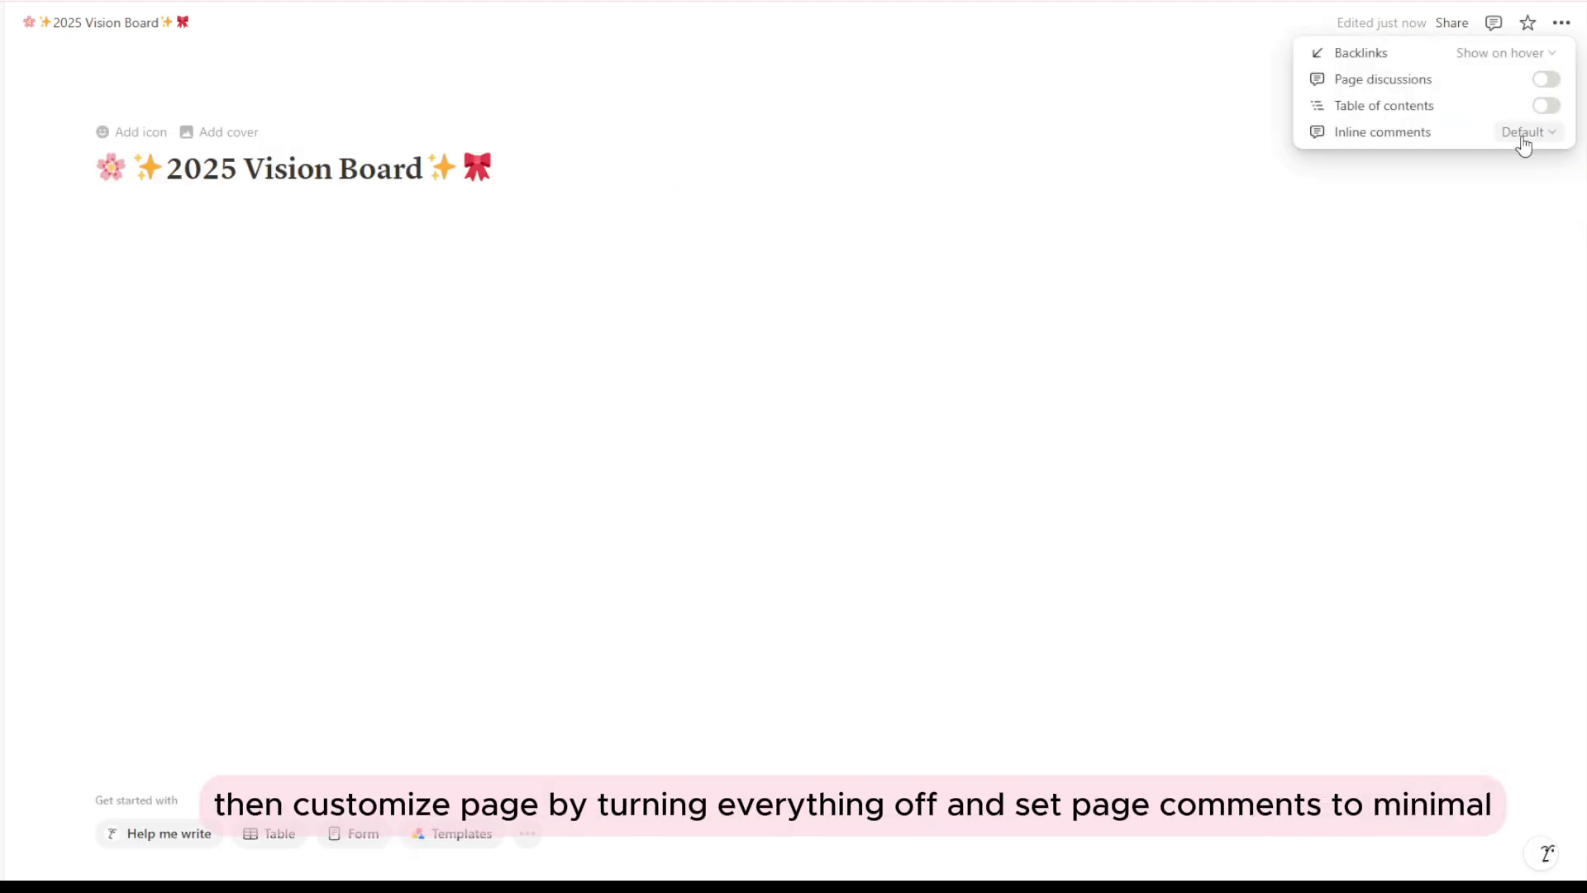
pyautogui.click(1523, 135)
pyautogui.click(1498, 183)
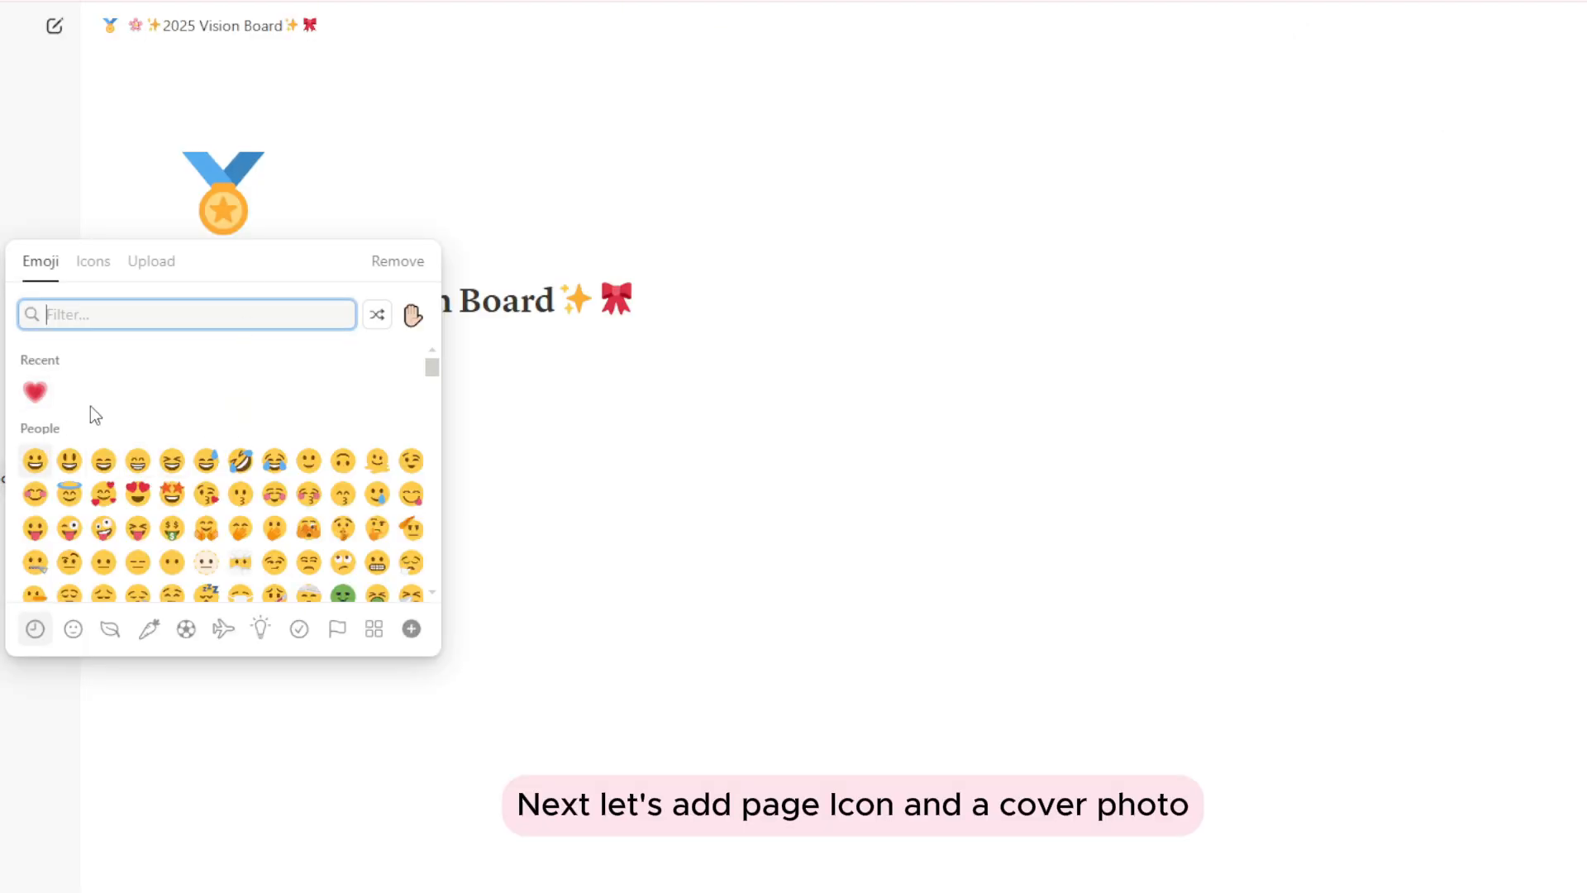
# - Browse the emoji categories for the page icon and replace the medal with the recently used pink heart emoji
pyautogui.scroll(-5, 127, 427)
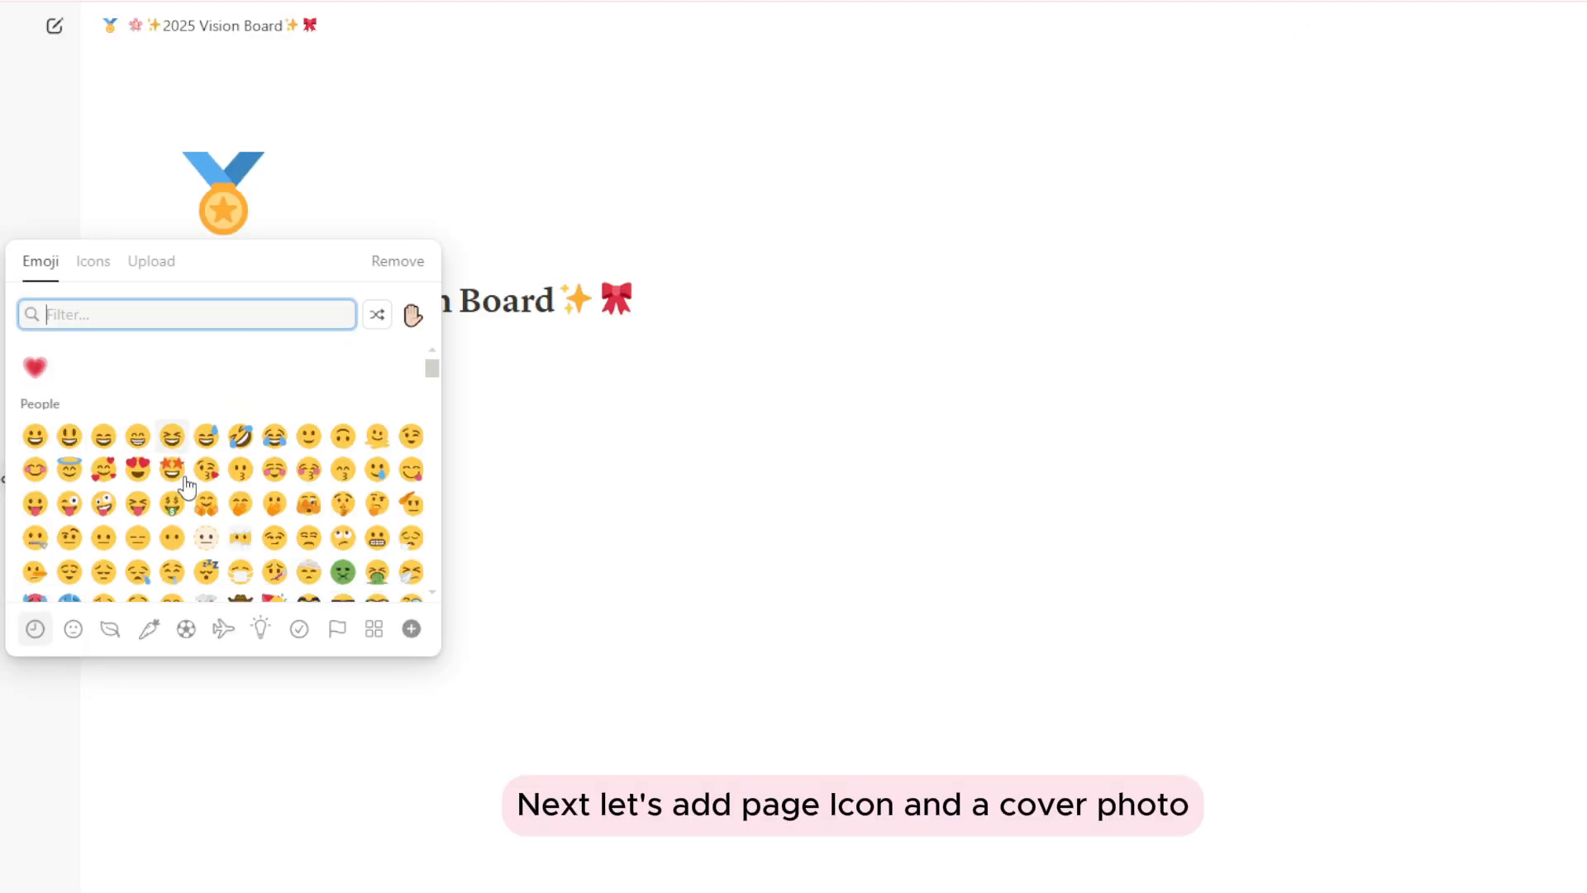
pyautogui.click(110, 628)
pyautogui.click(145, 632)
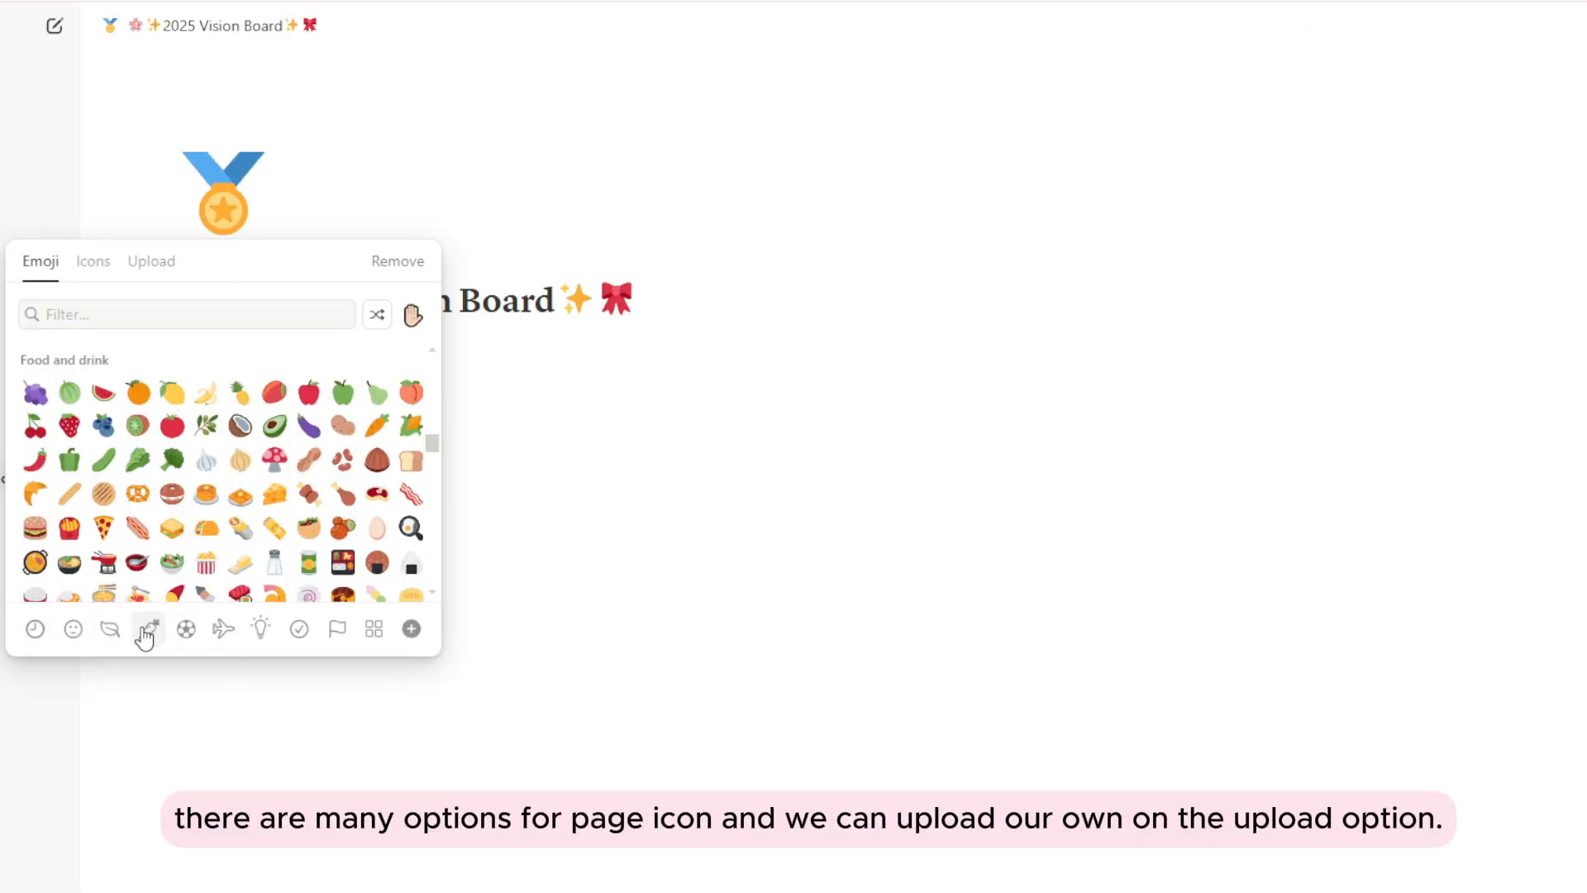
pyautogui.scroll(-4, 103, 529)
pyautogui.click(73, 629)
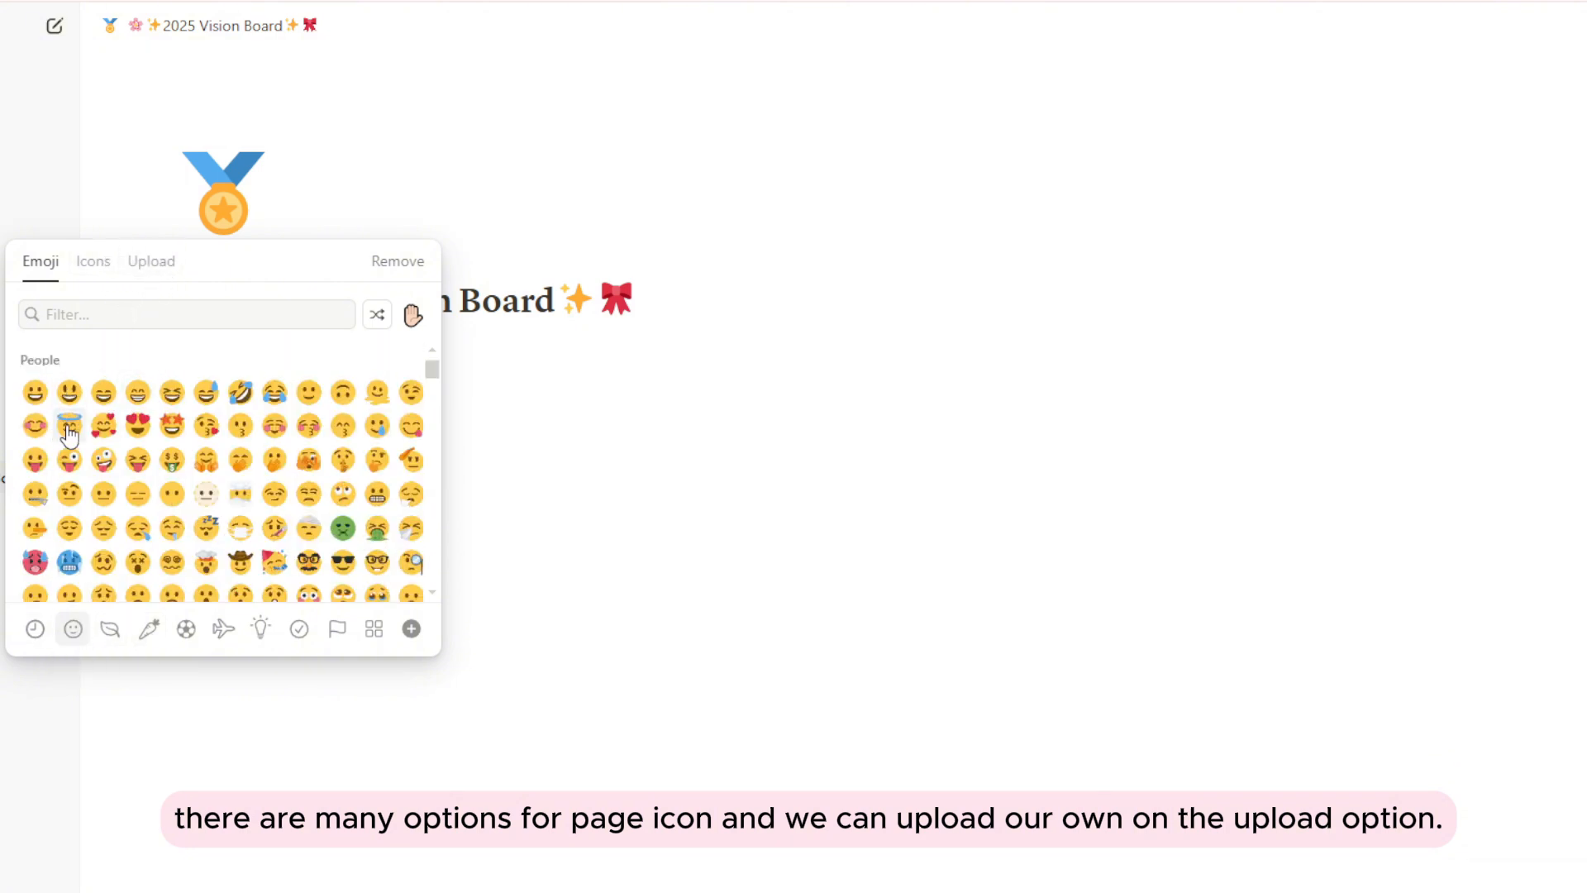
pyautogui.scroll(1, 116, 378)
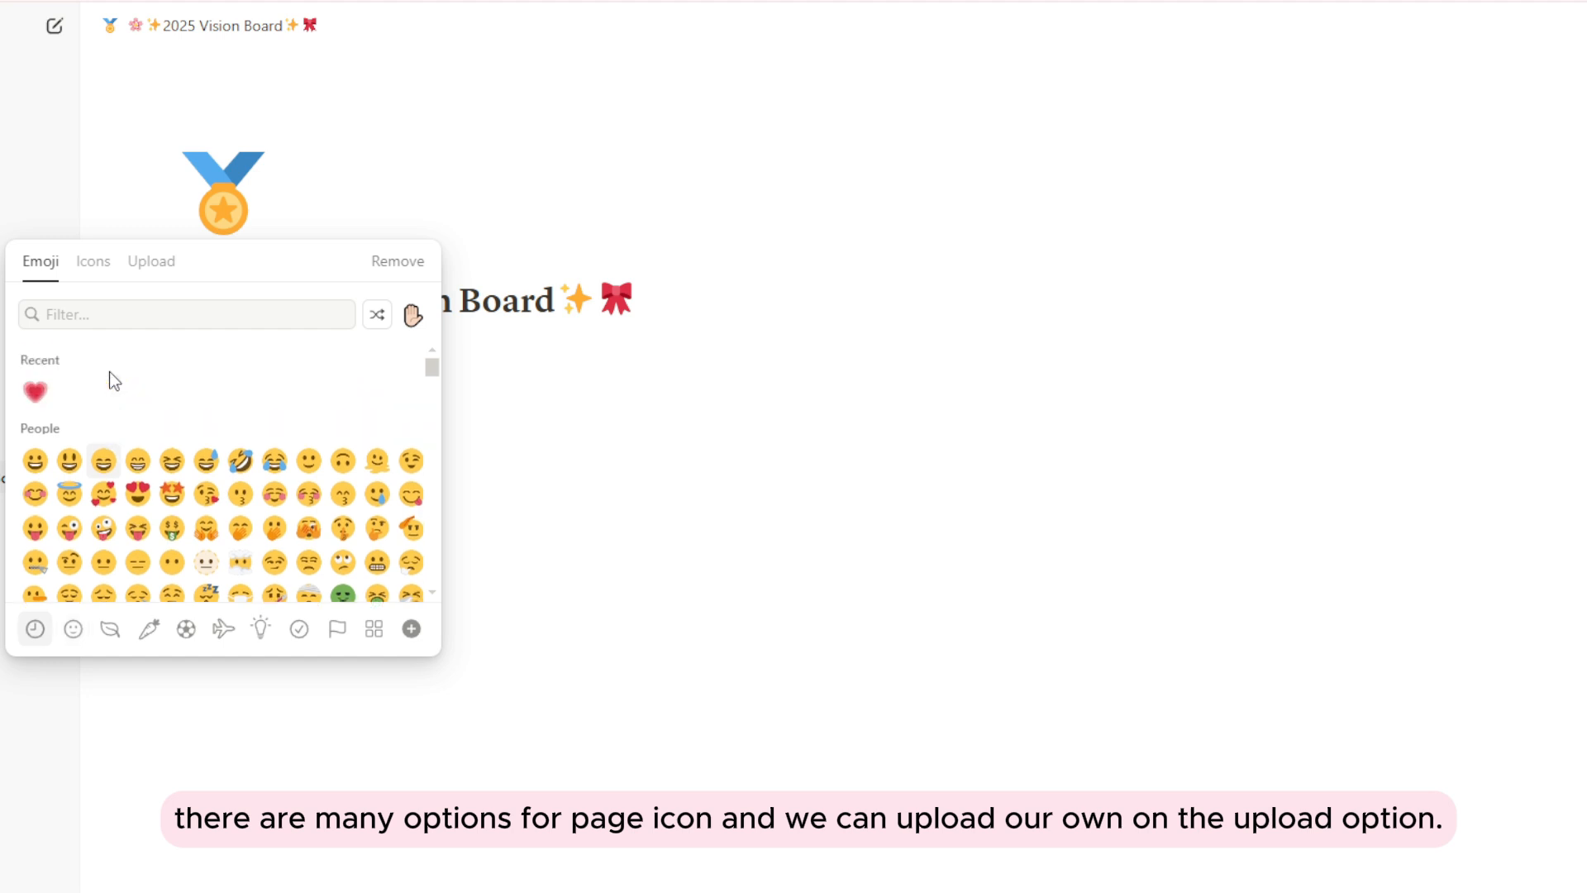
pyautogui.click(36, 395)
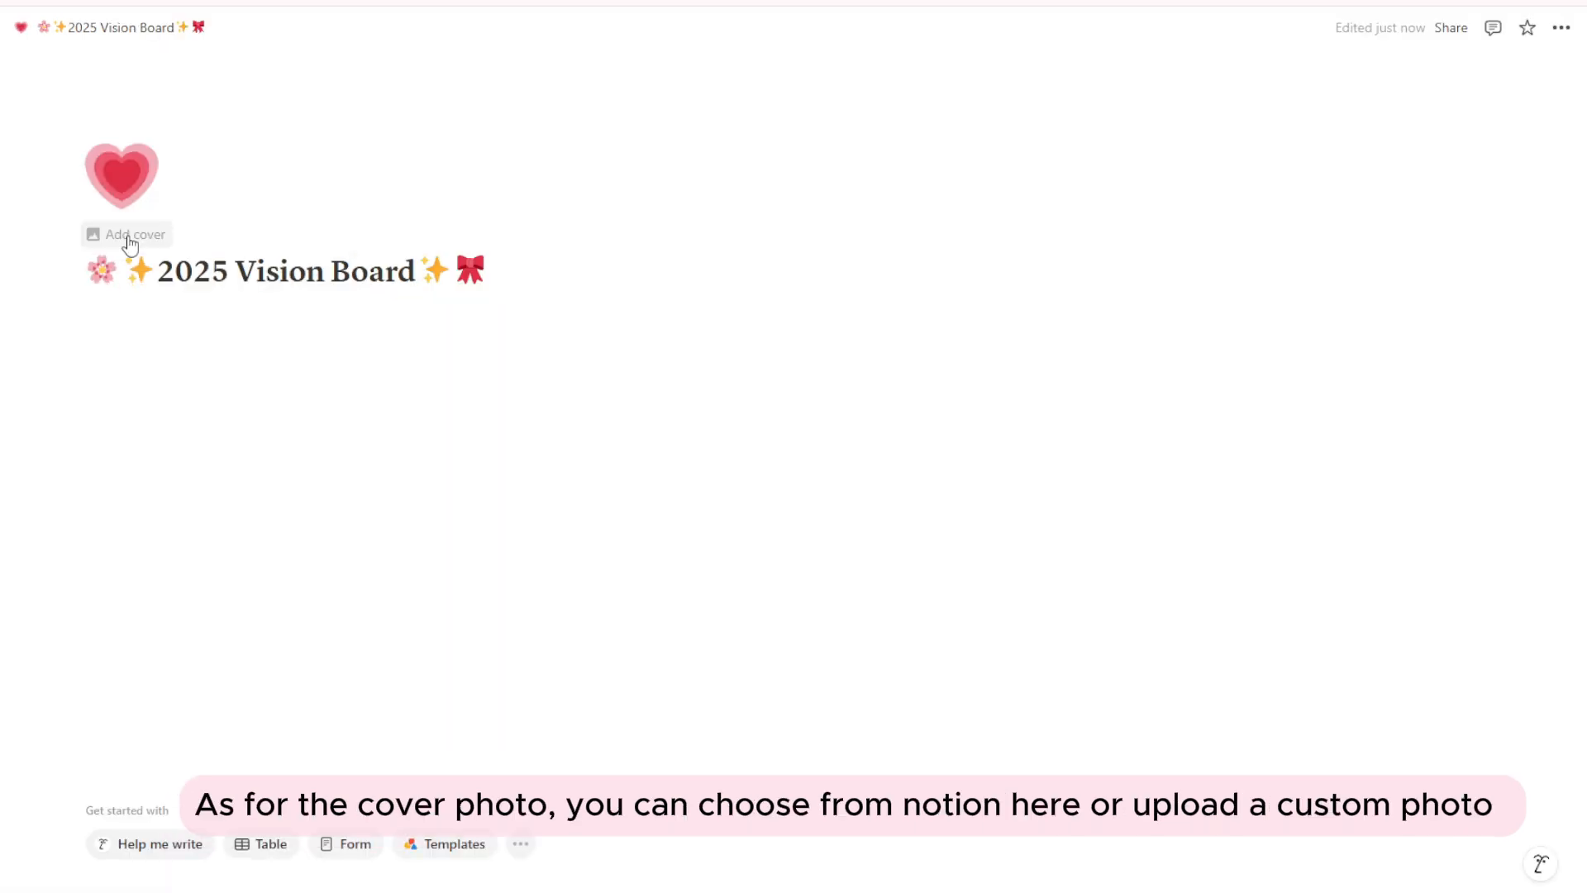
# - Add a page cover and replace the default image with the first Unsplash result for "pink"
pyautogui.click(136, 235)
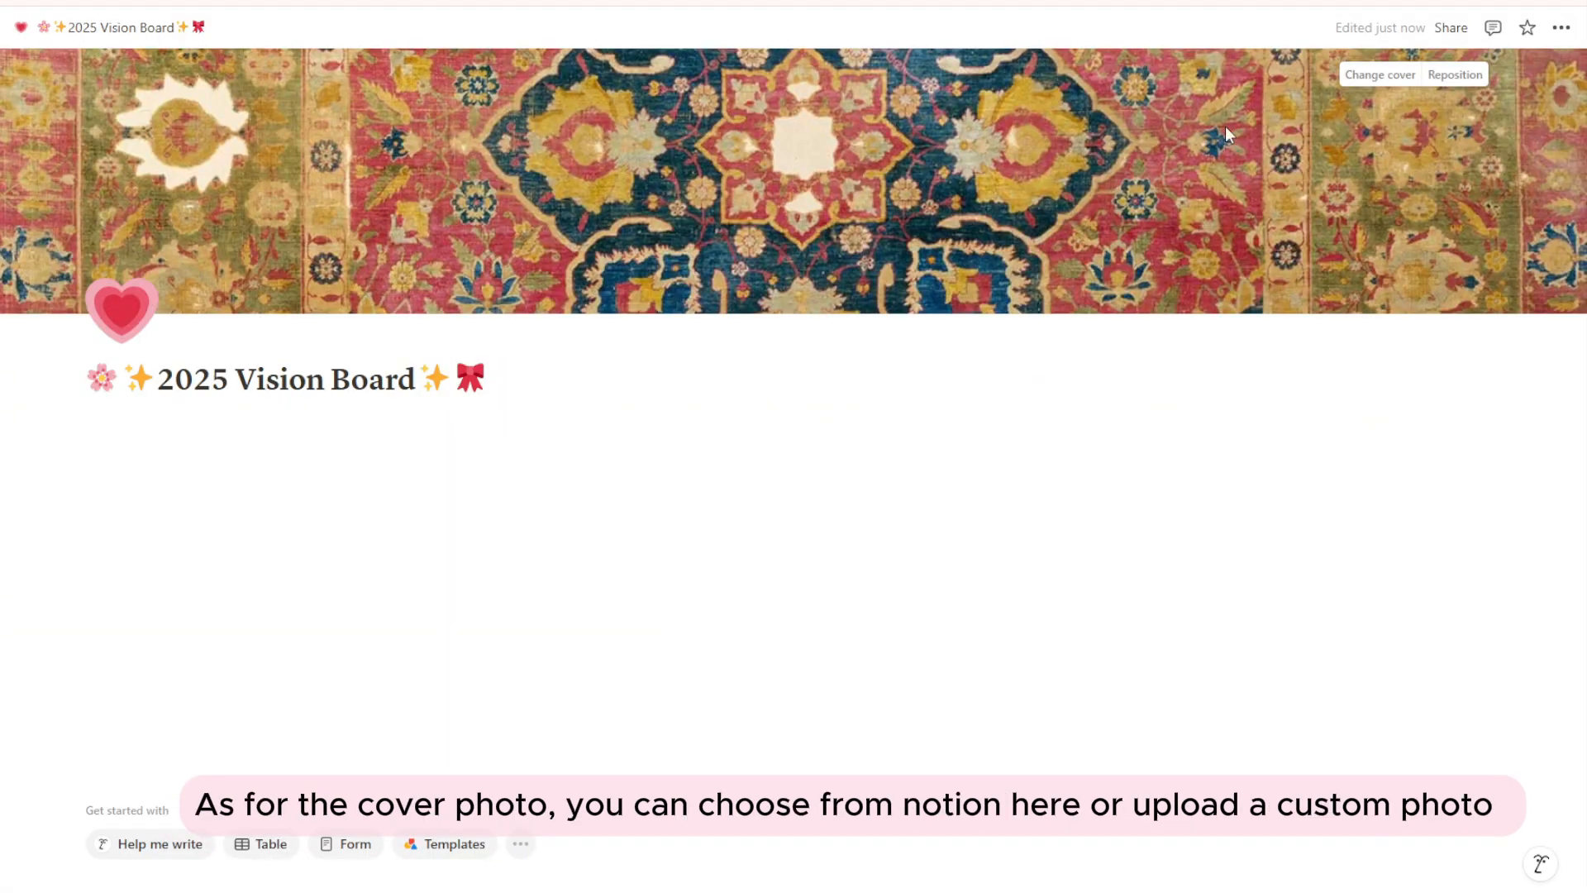
pyautogui.click(1370, 76)
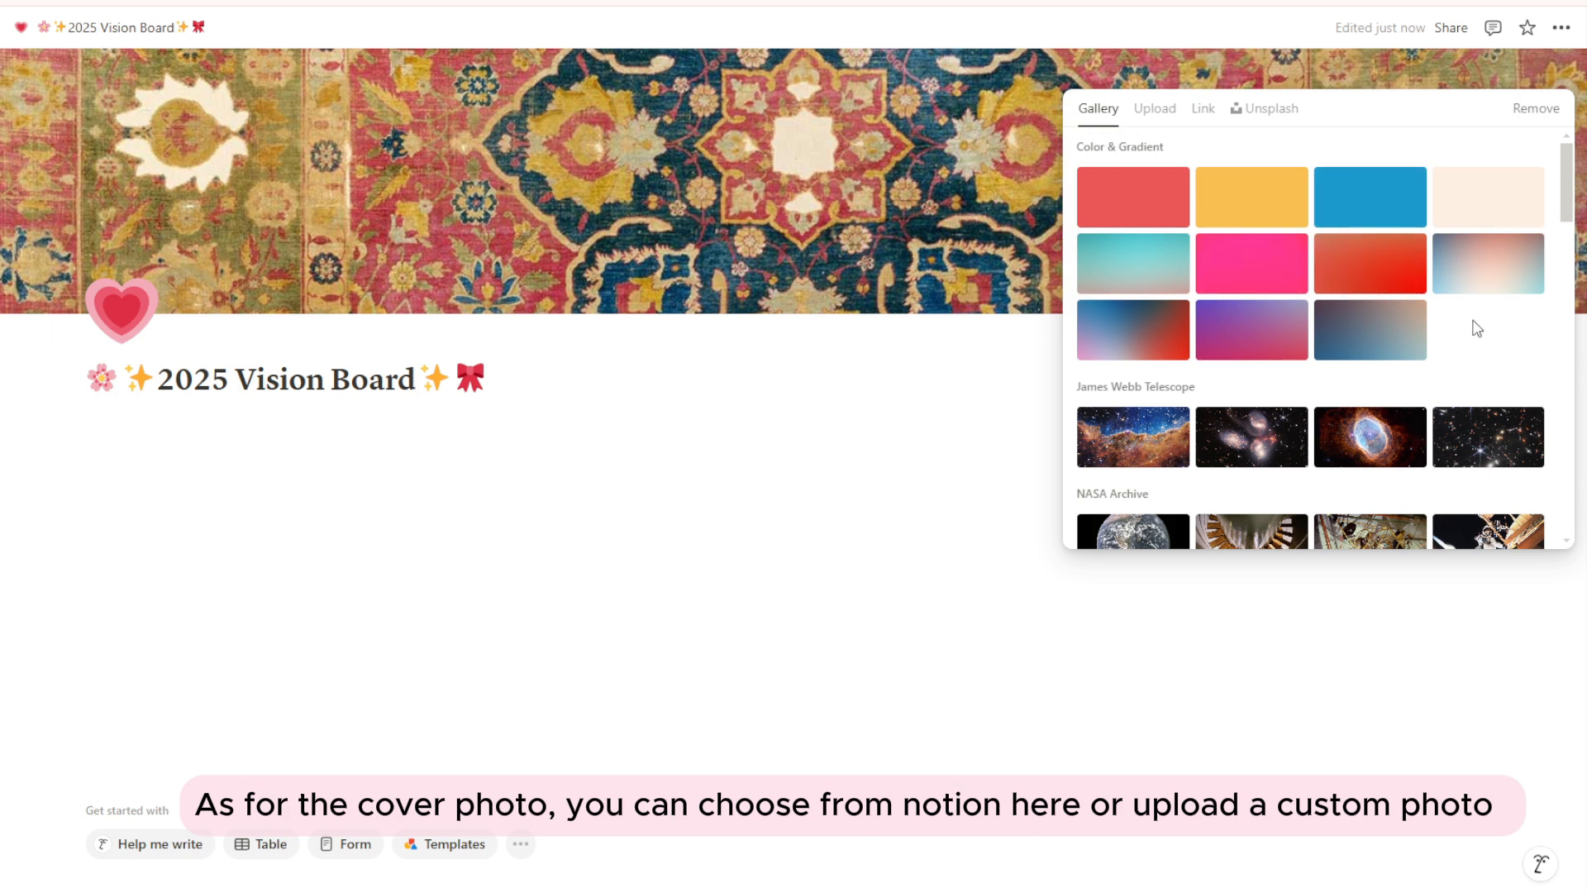
pyautogui.scroll(-3, 1488, 343)
pyautogui.scroll(-5, 1495, 351)
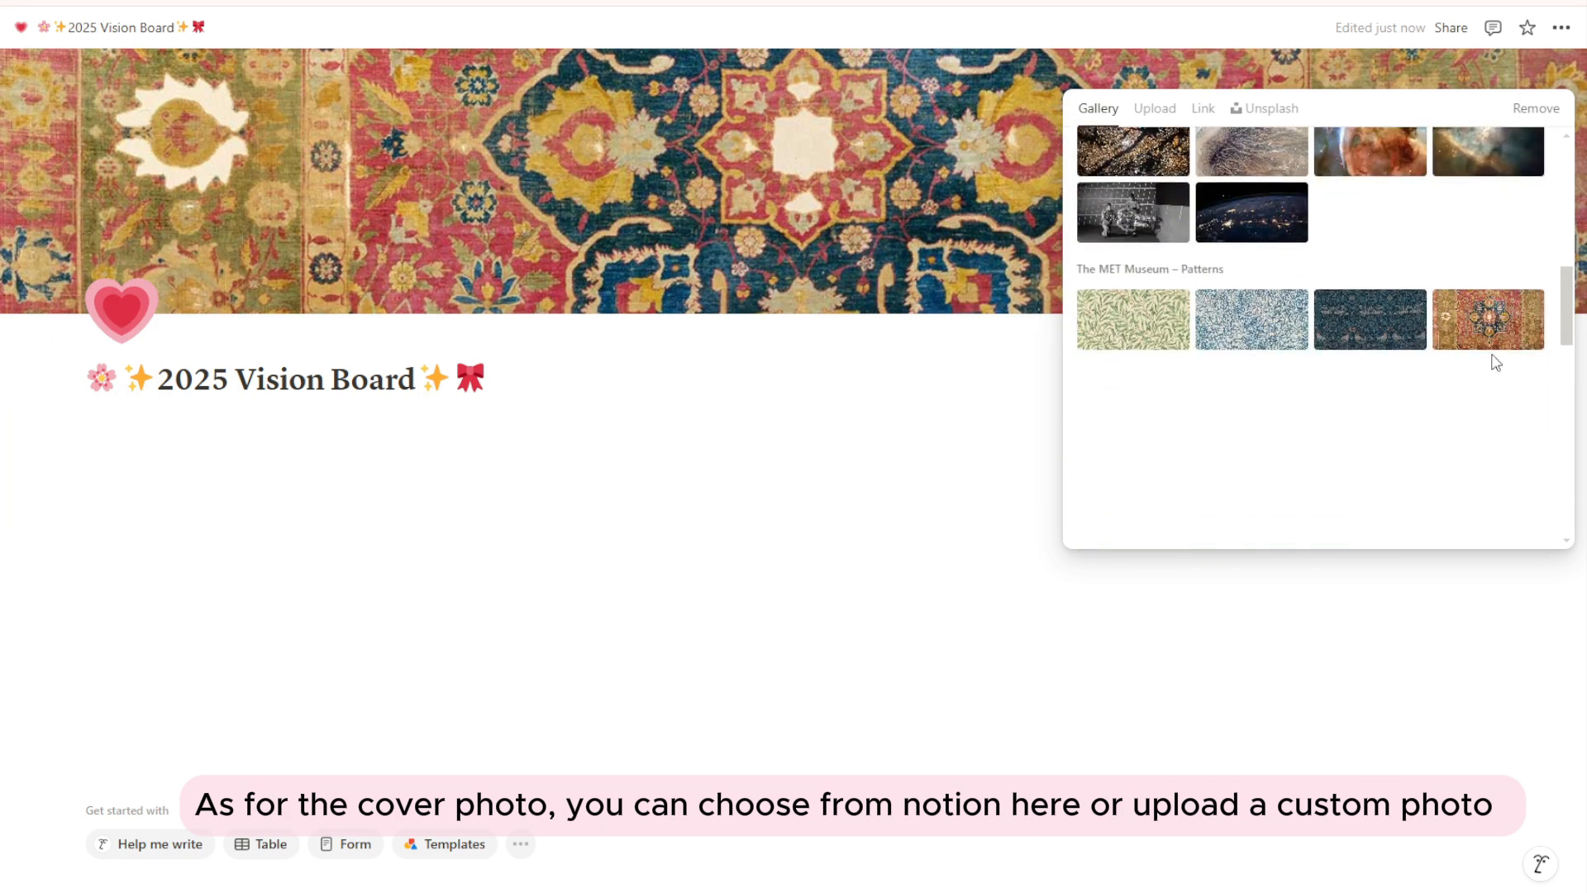
pyautogui.scroll(-1, 1496, 362)
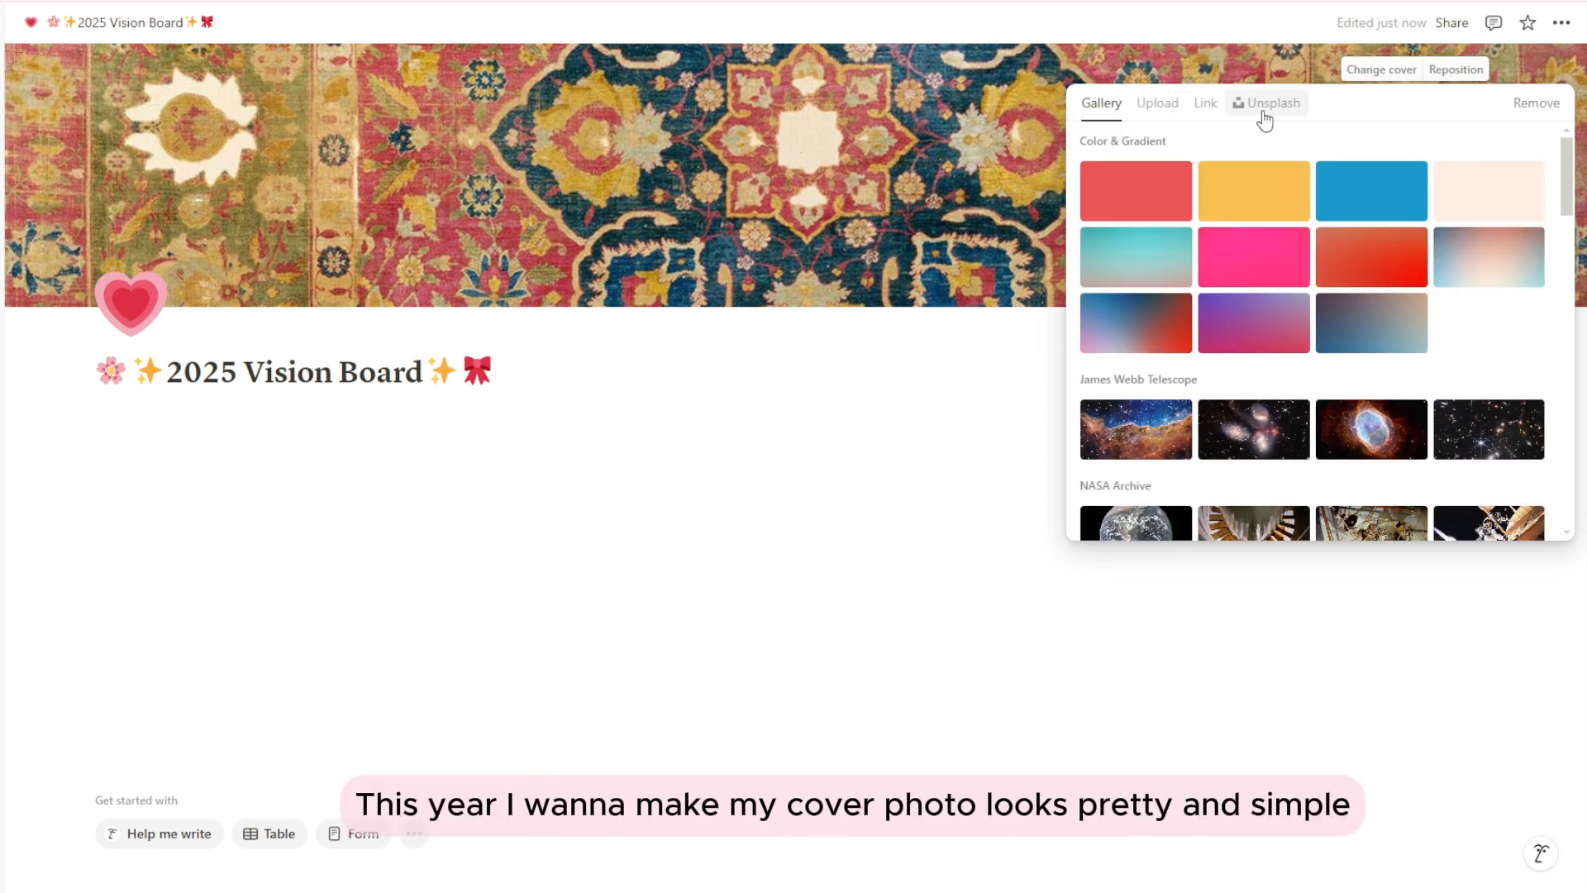
pyautogui.click(1264, 107)
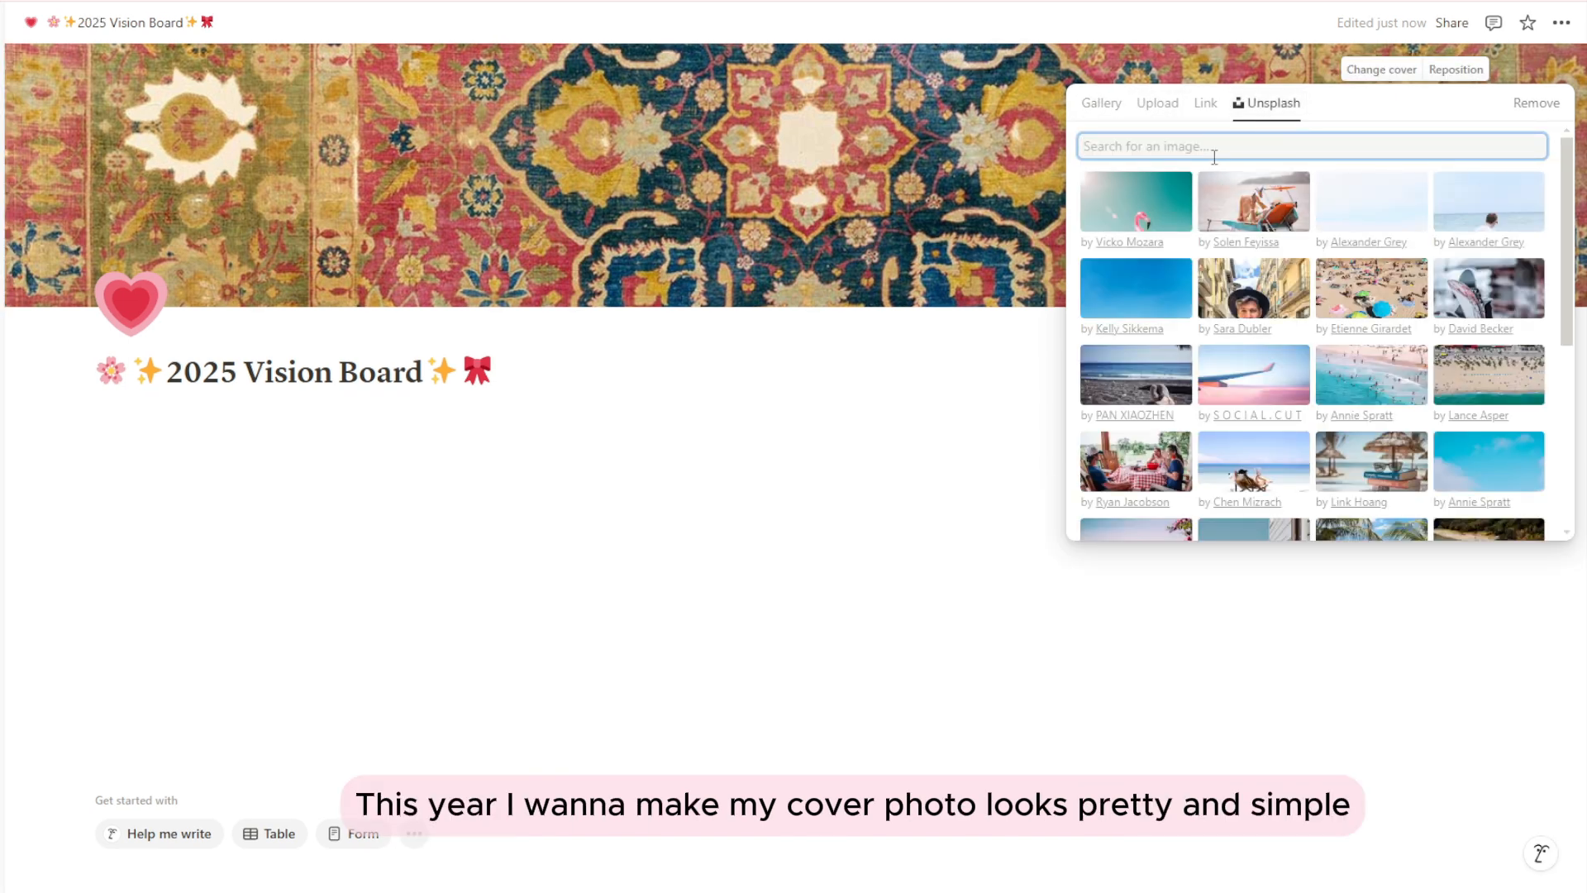
pyautogui.write('pink')
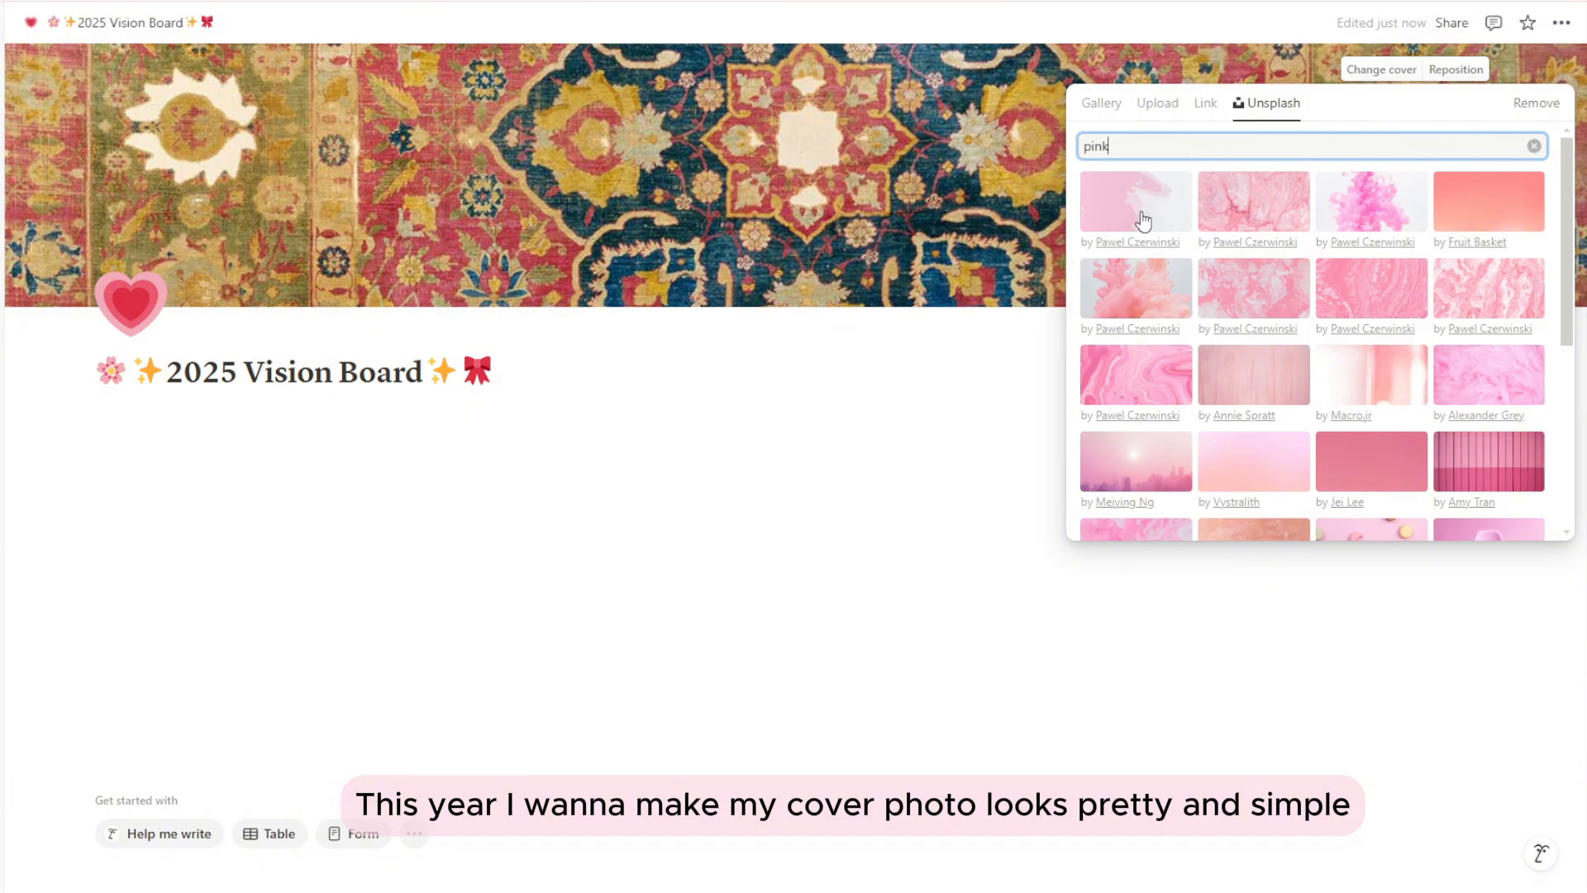
pyautogui.click(1143, 222)
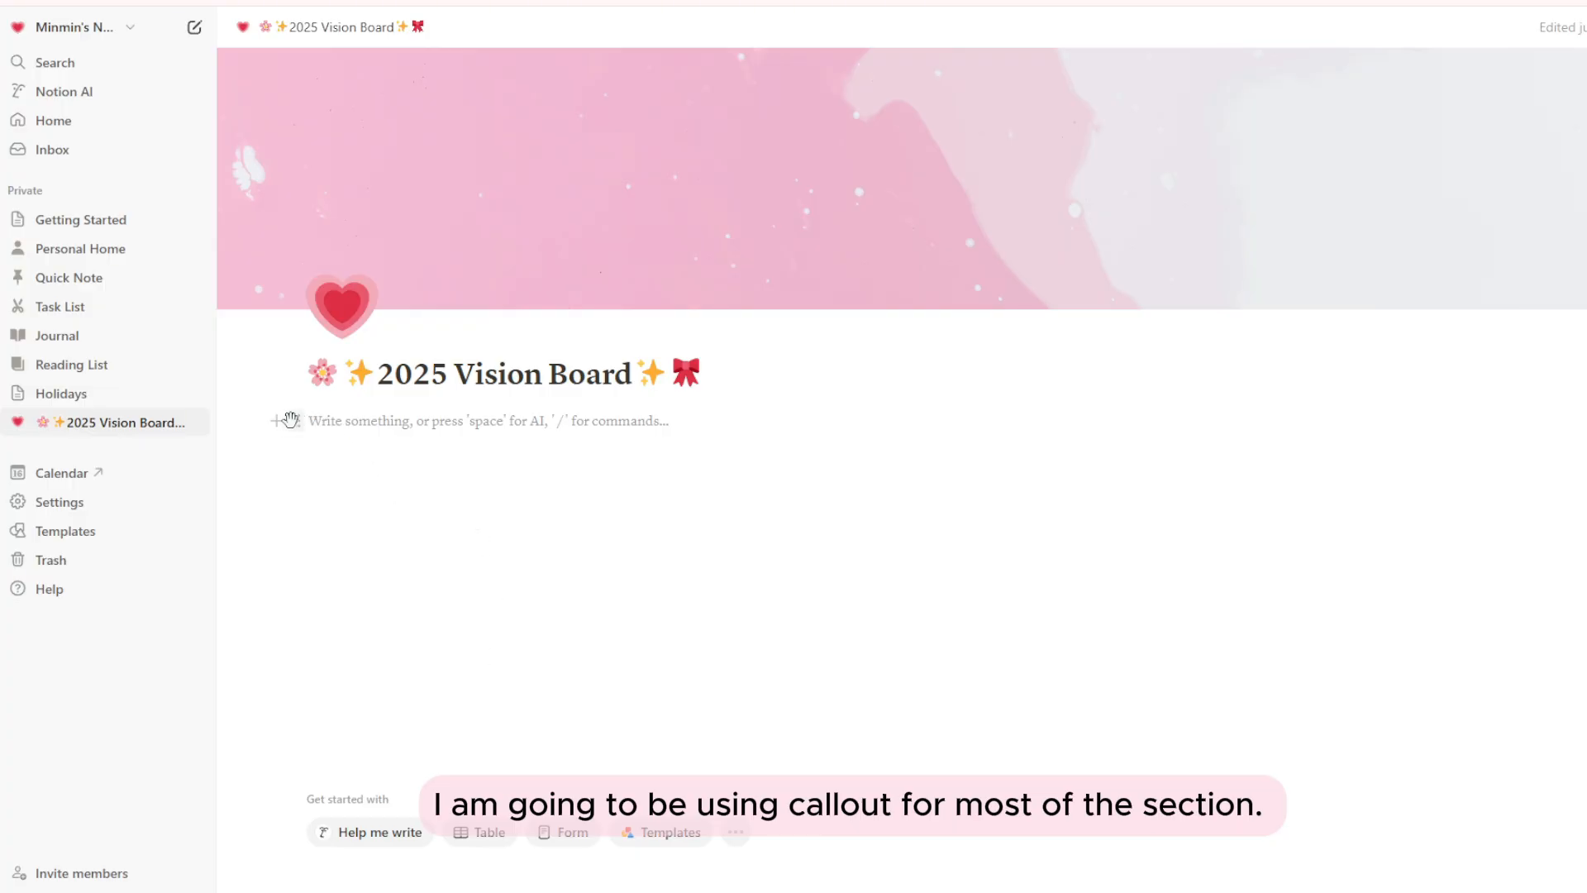
# - Insert a callout block below the page title and change its icon to the ribbon emoji
pyautogui.click(276, 420)
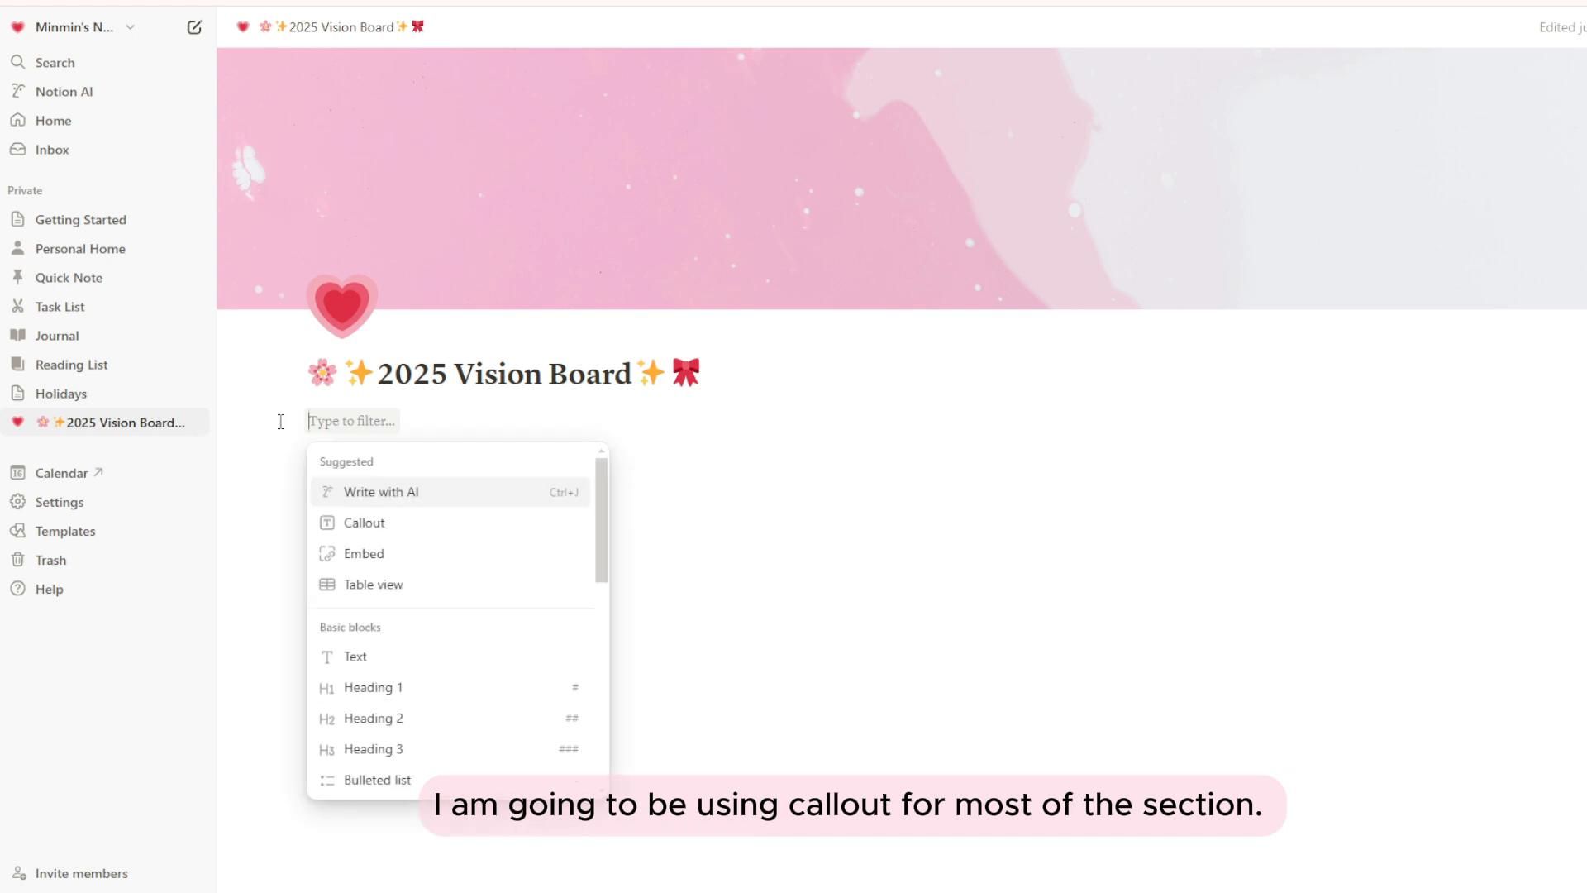
pyautogui.click(375, 533)
pyautogui.click(331, 437)
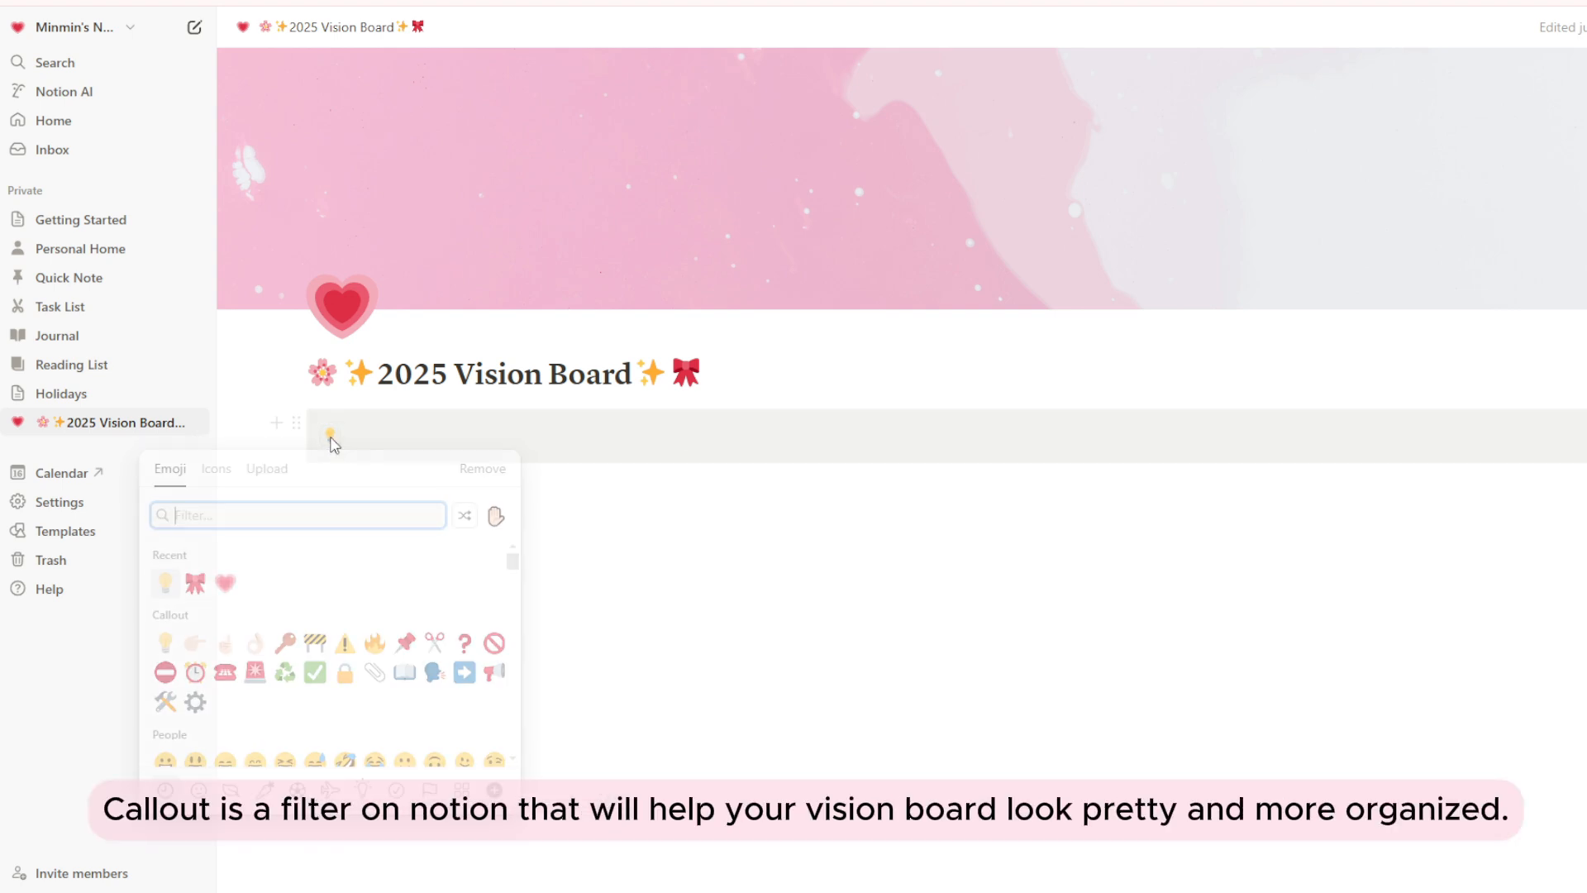
pyautogui.click(195, 583)
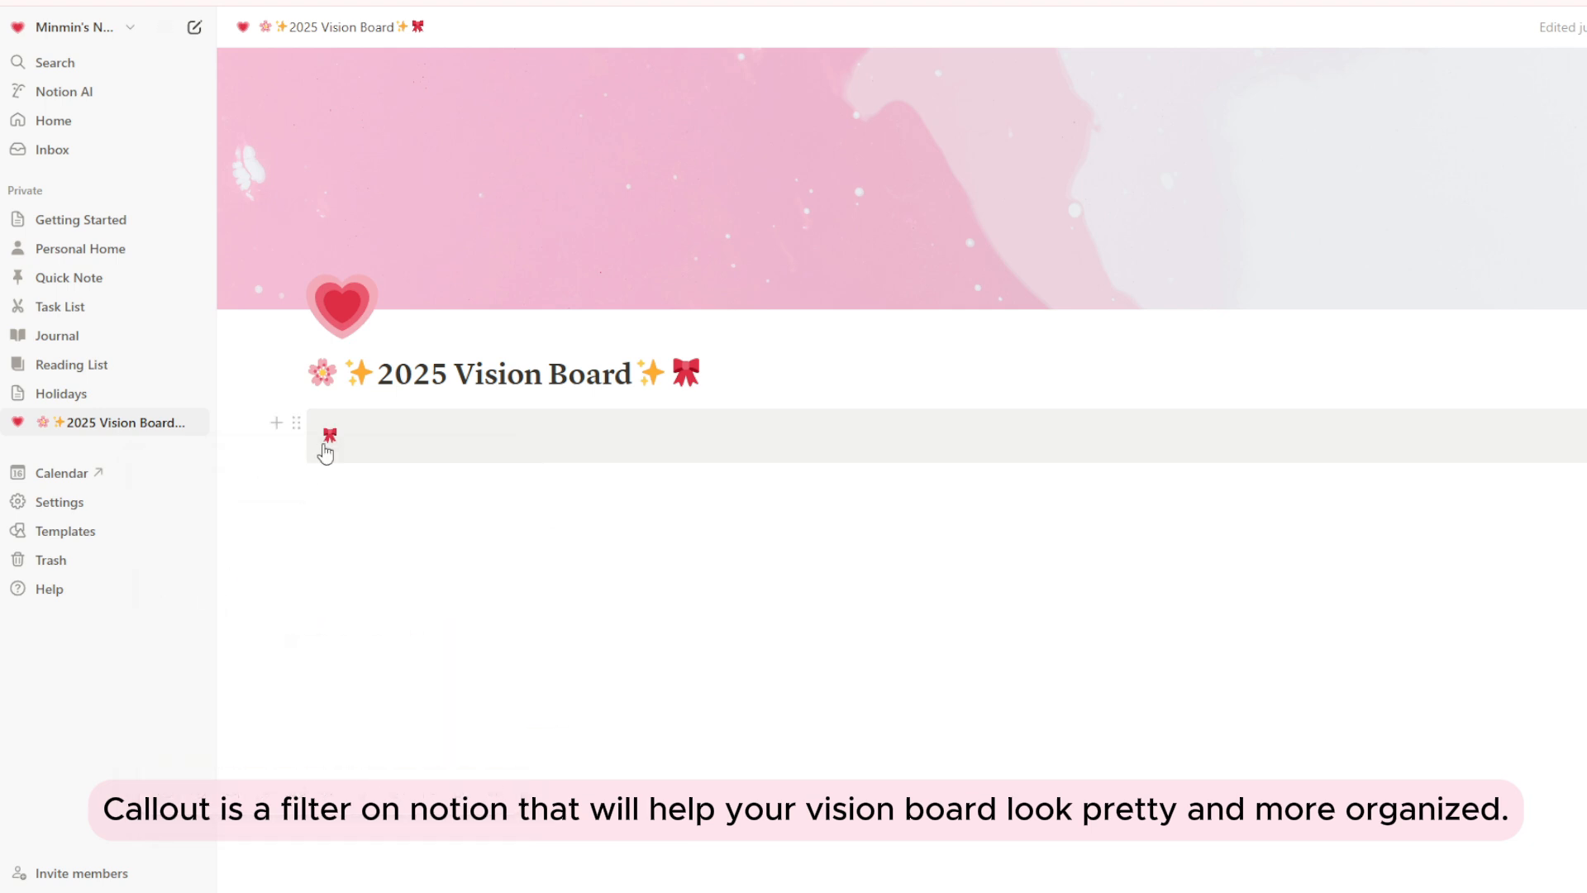
# - Change the callout block's color to pink background
pyautogui.click(296, 425)
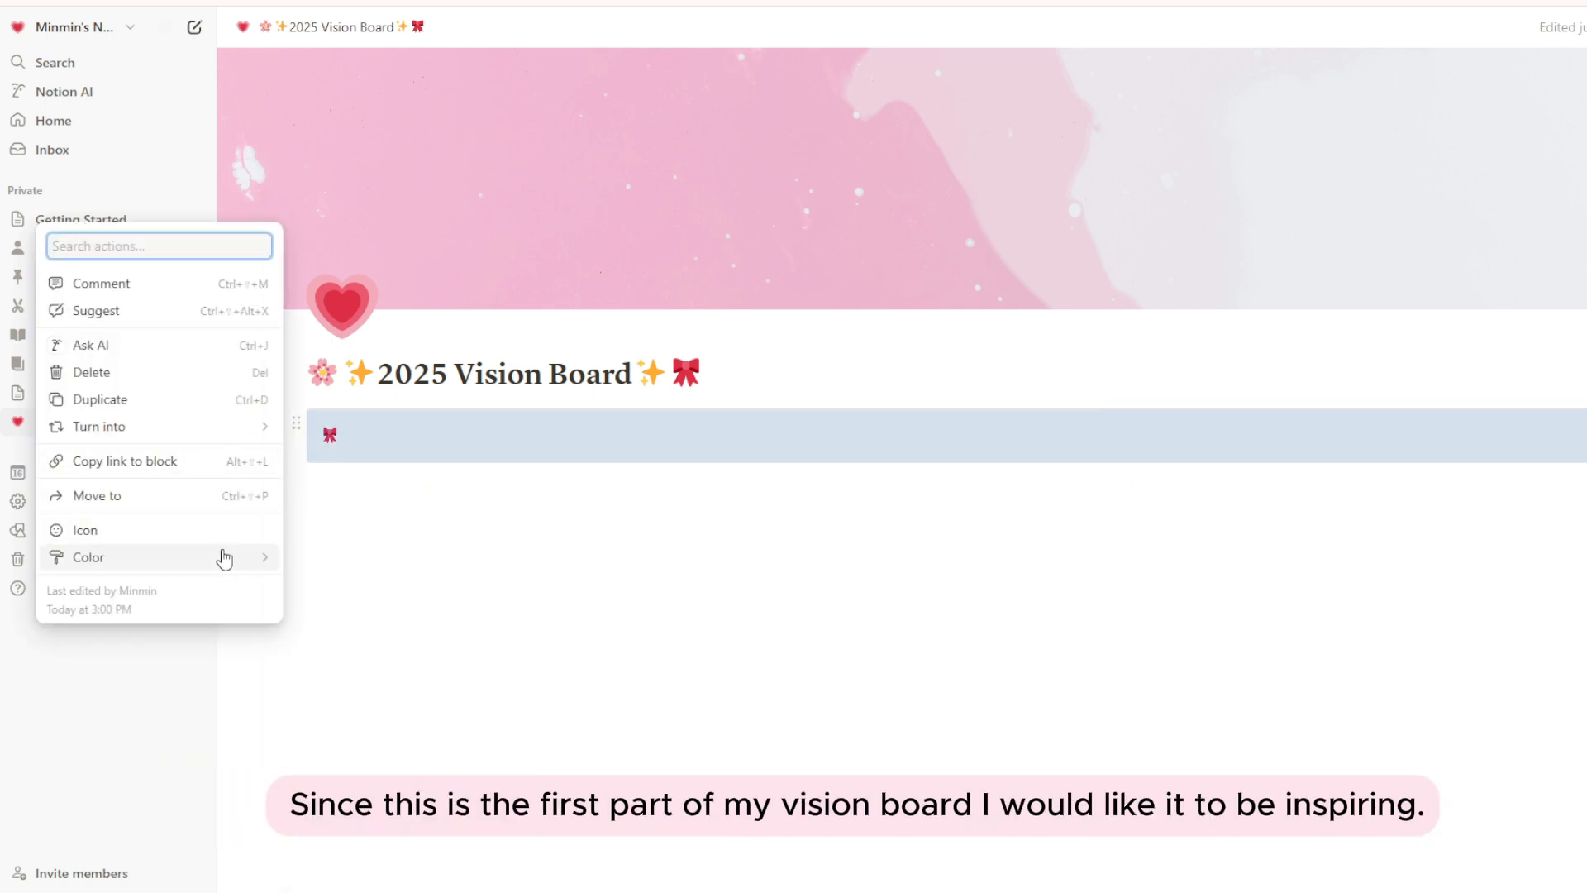
pyautogui.moveTo(222, 556)
pyautogui.scroll(-2, 408, 744)
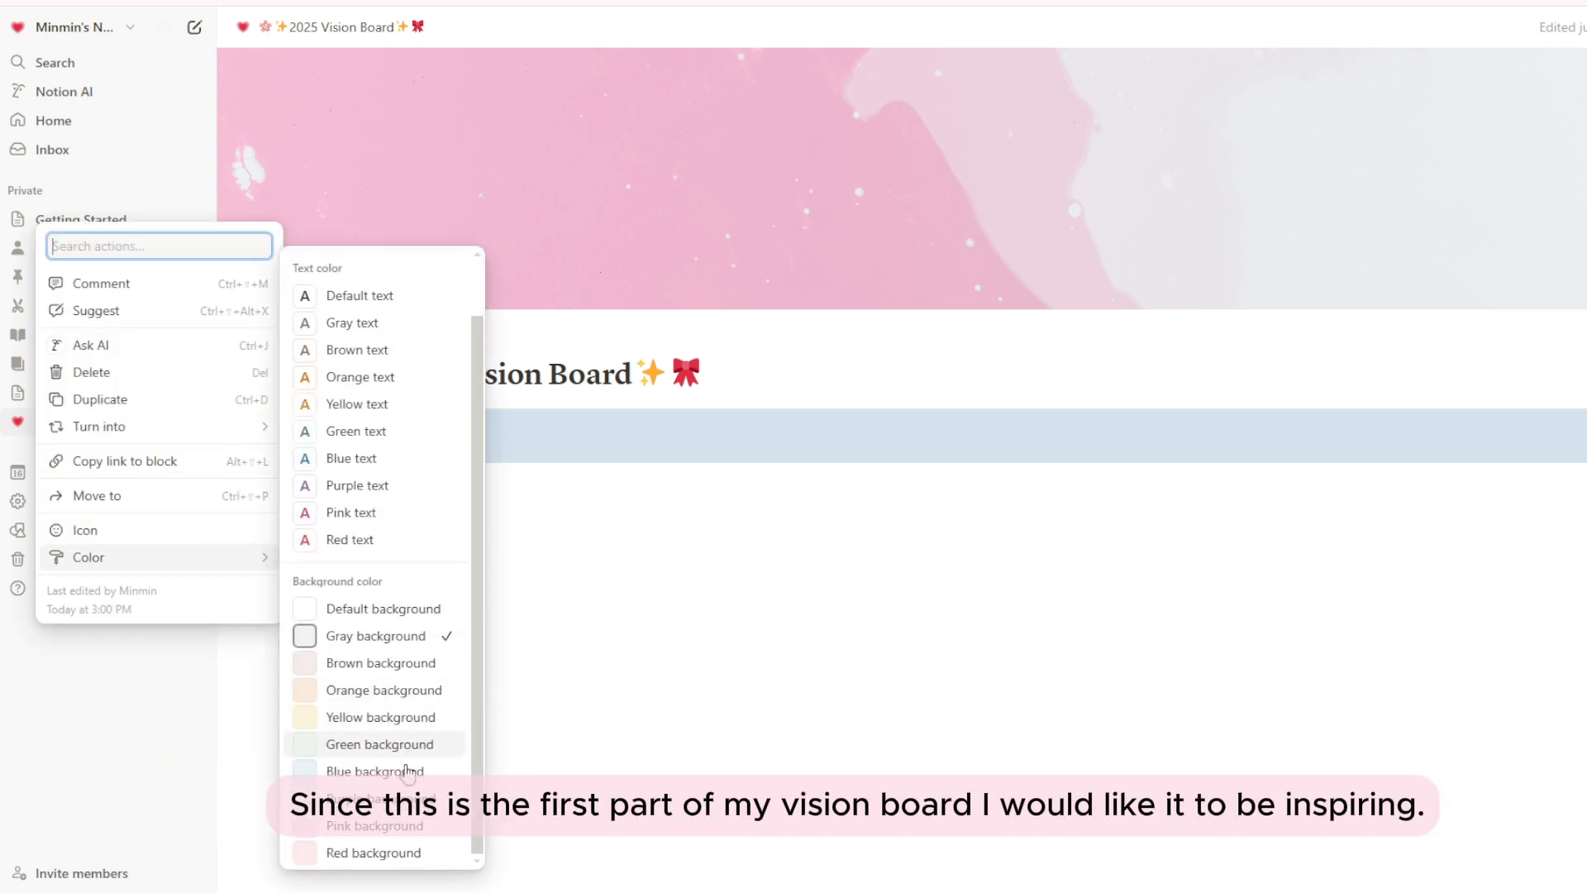
pyautogui.click(397, 825)
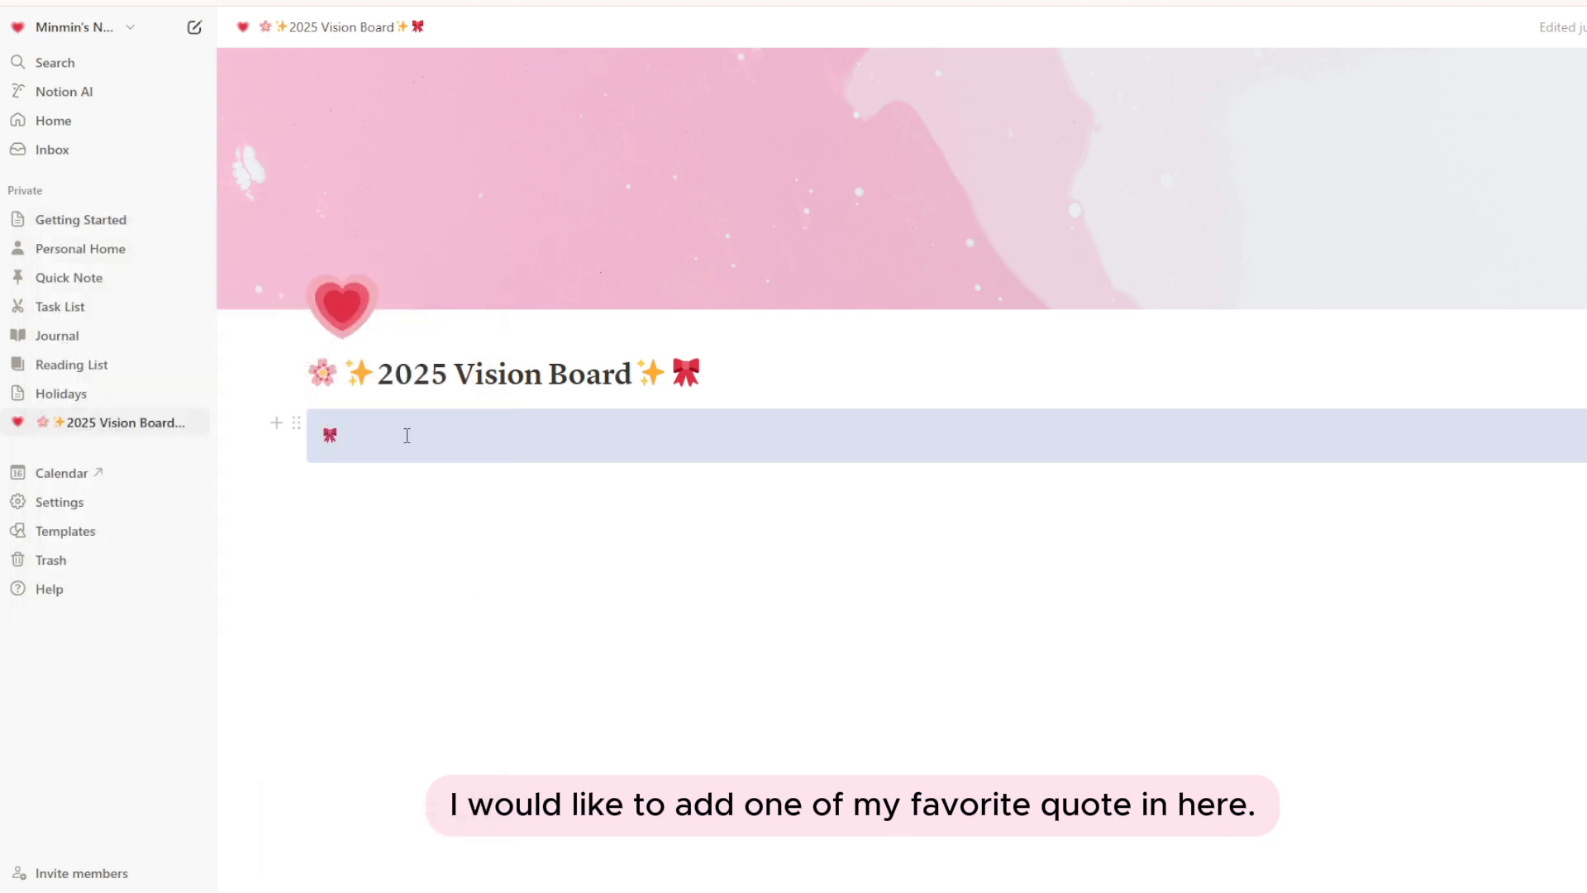
# - Write "If you believe in something enough, the universe will give it to you" in the callout and apply formatting to the whole quote
pyautogui.click(449, 415)
pyautogui.write('If you beli')
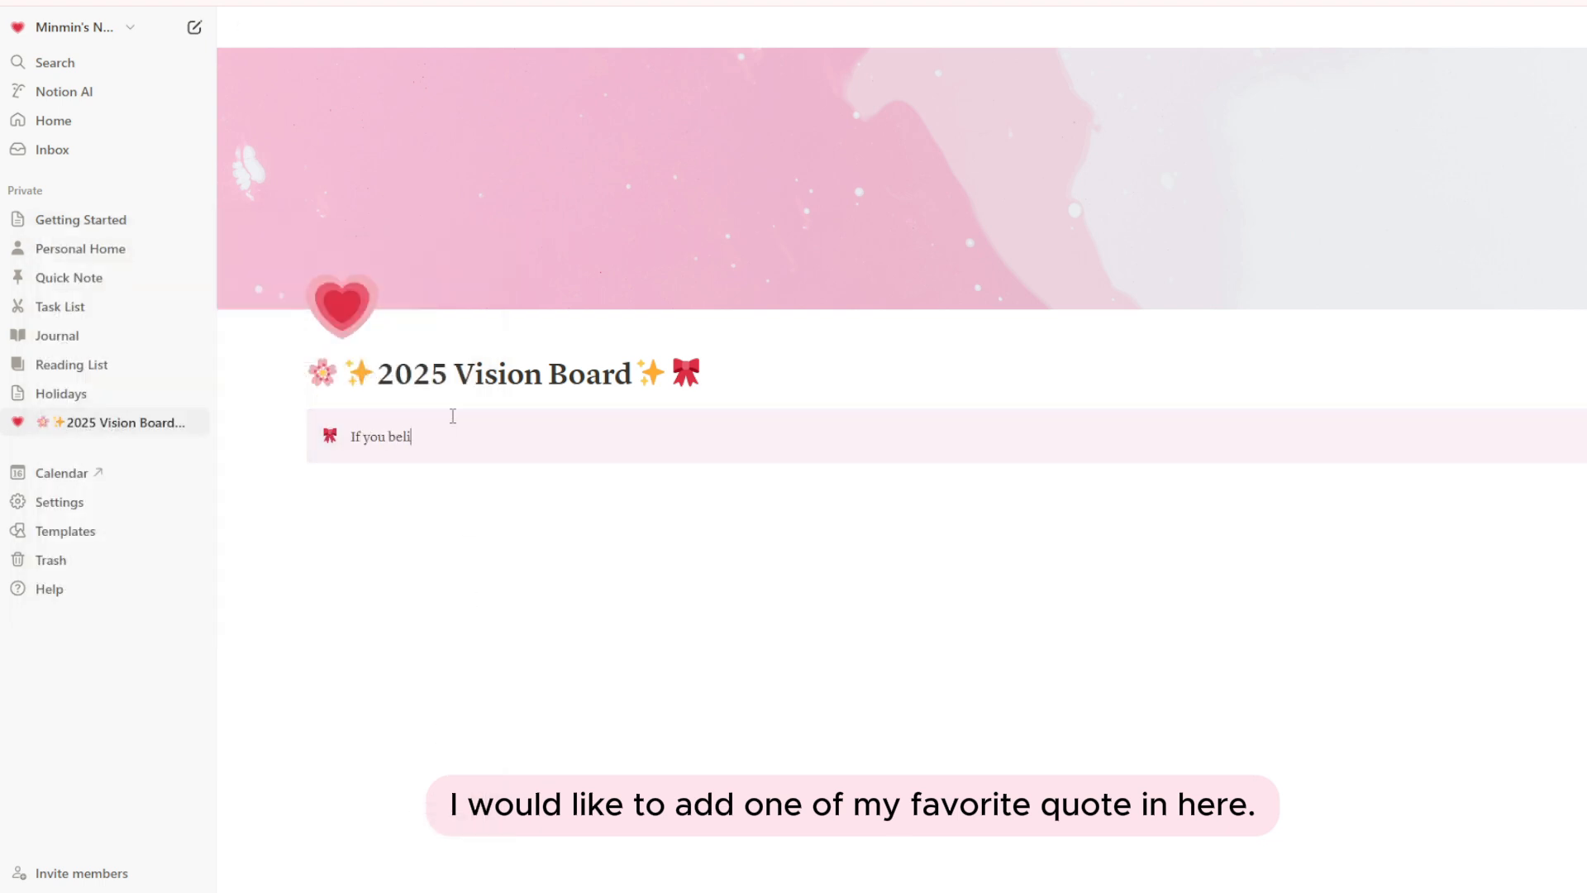
pyautogui.write('eve in something enough, the universe will give it to you')
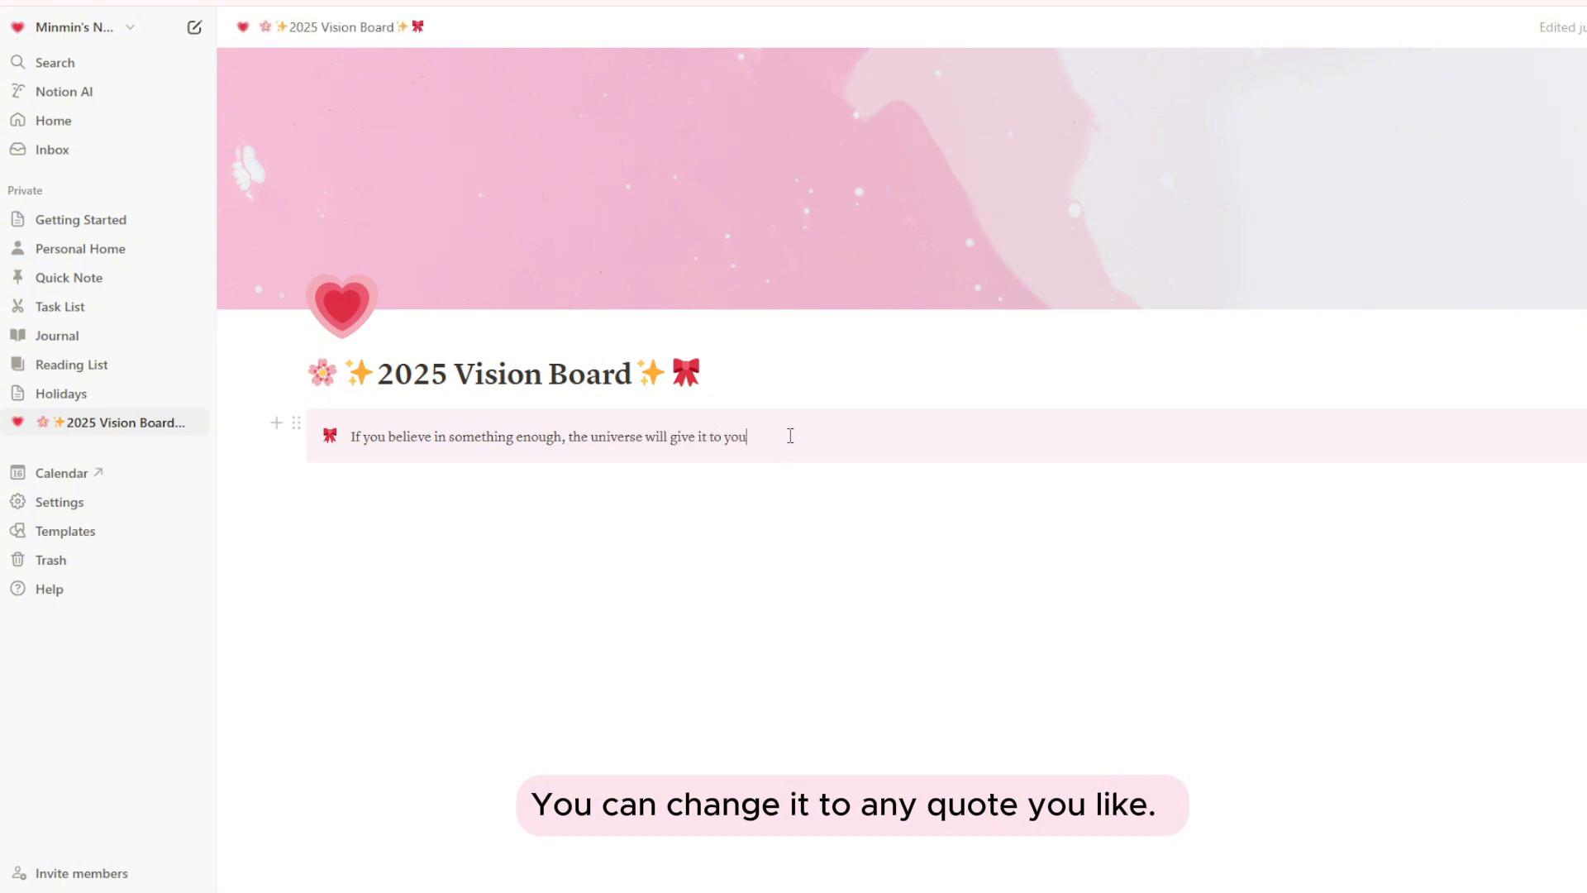
pyautogui.moveTo(790, 435); pyautogui.dragTo(349, 437)
pyautogui.click(716, 400)
pyautogui.click(642, 733)
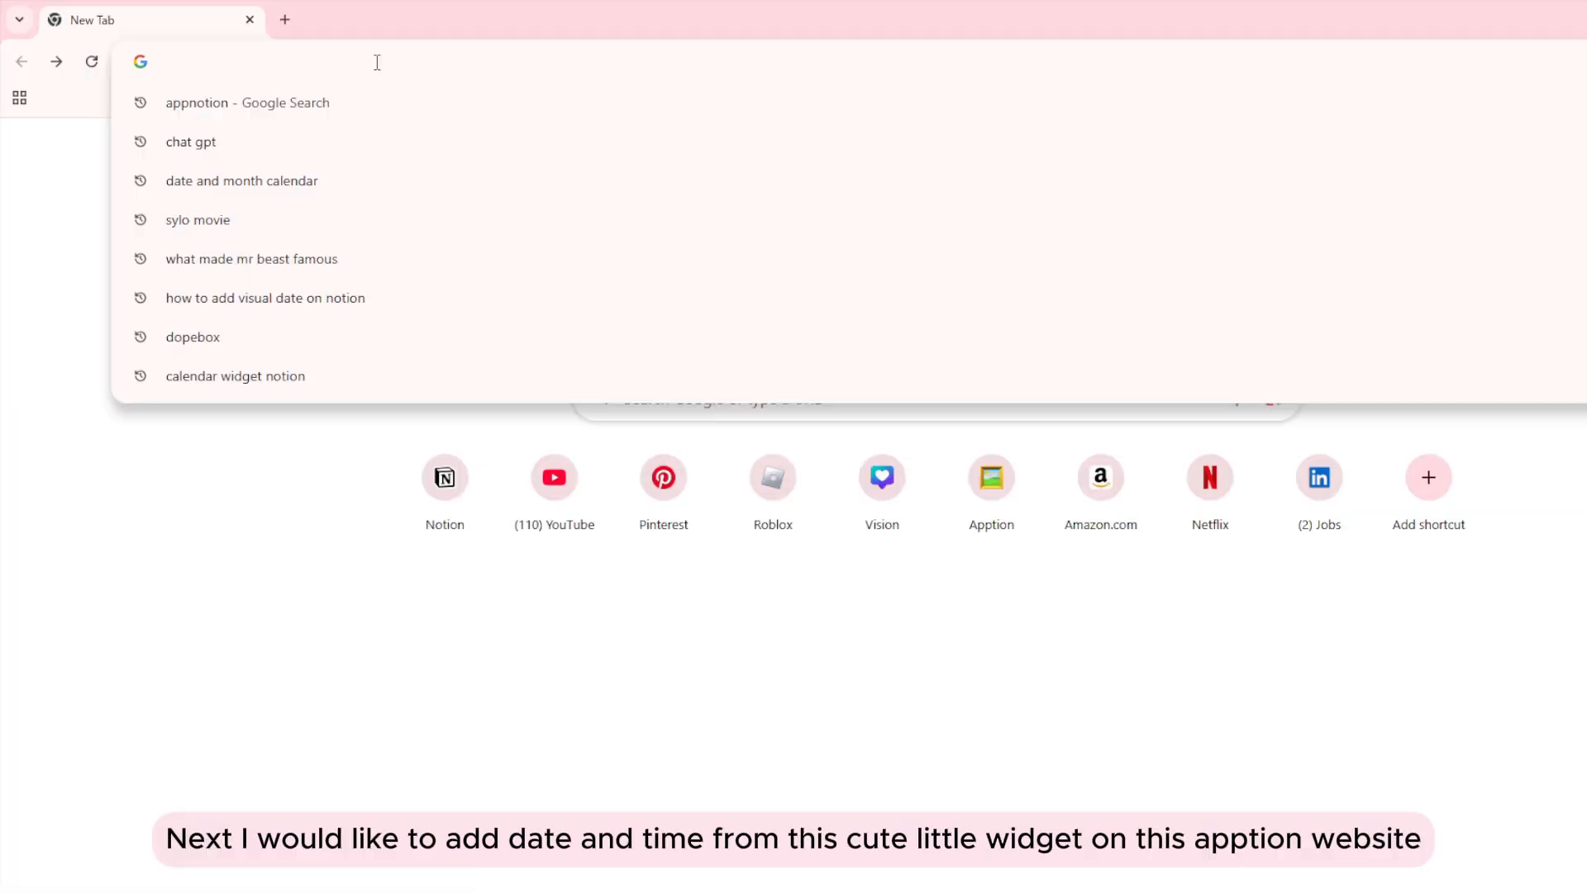
# - Open the apption.co website in Chrome and browse its embeddable Notion widgets
pyautogui.write('apption')
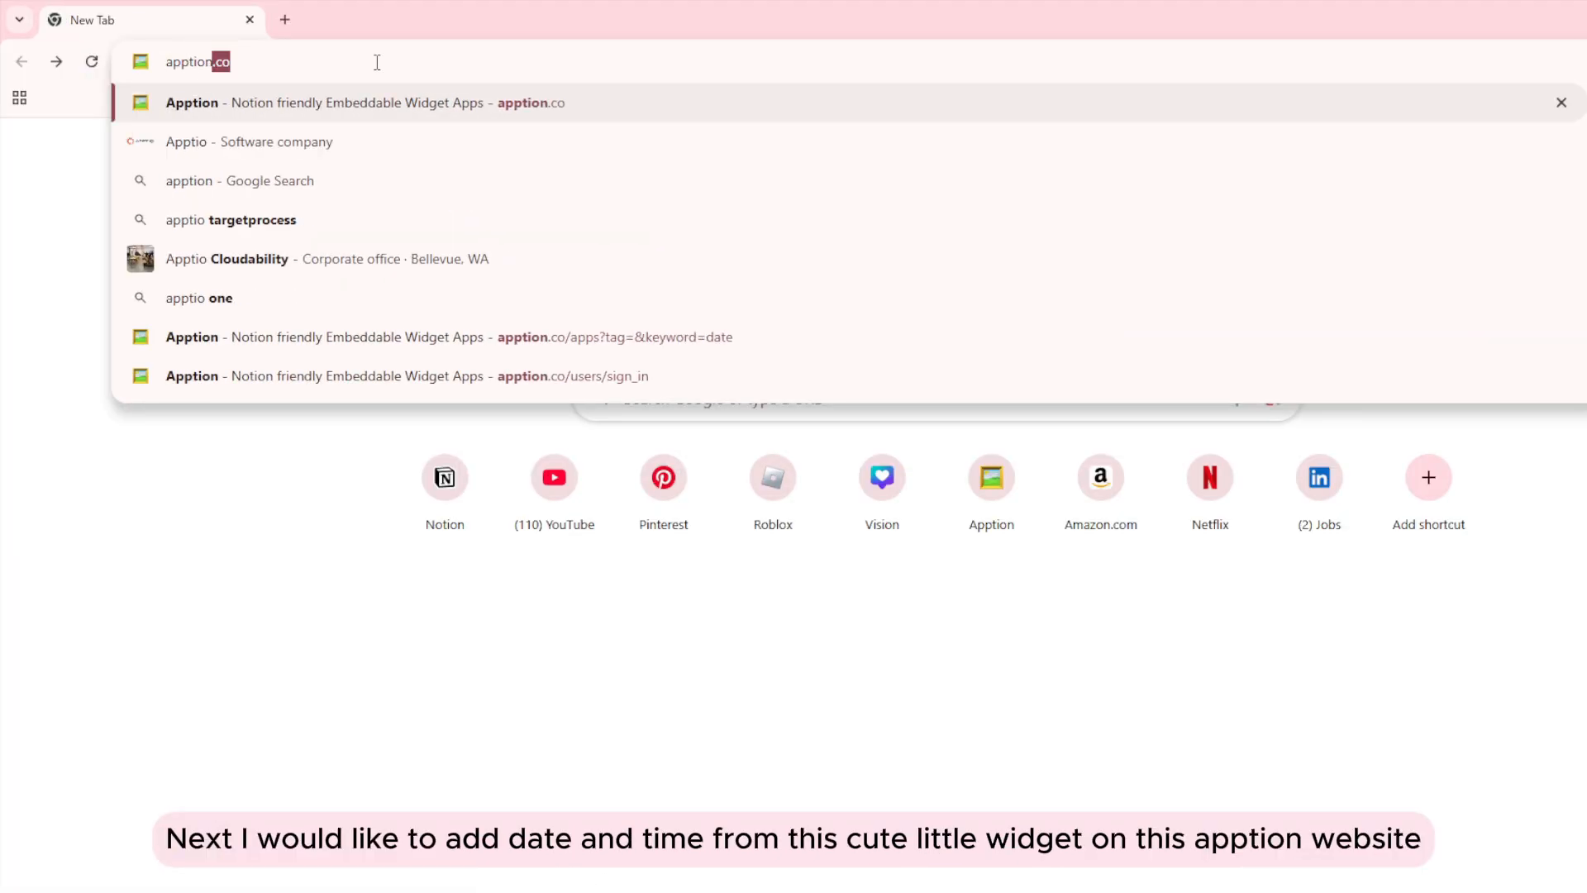
pyautogui.press('Return')
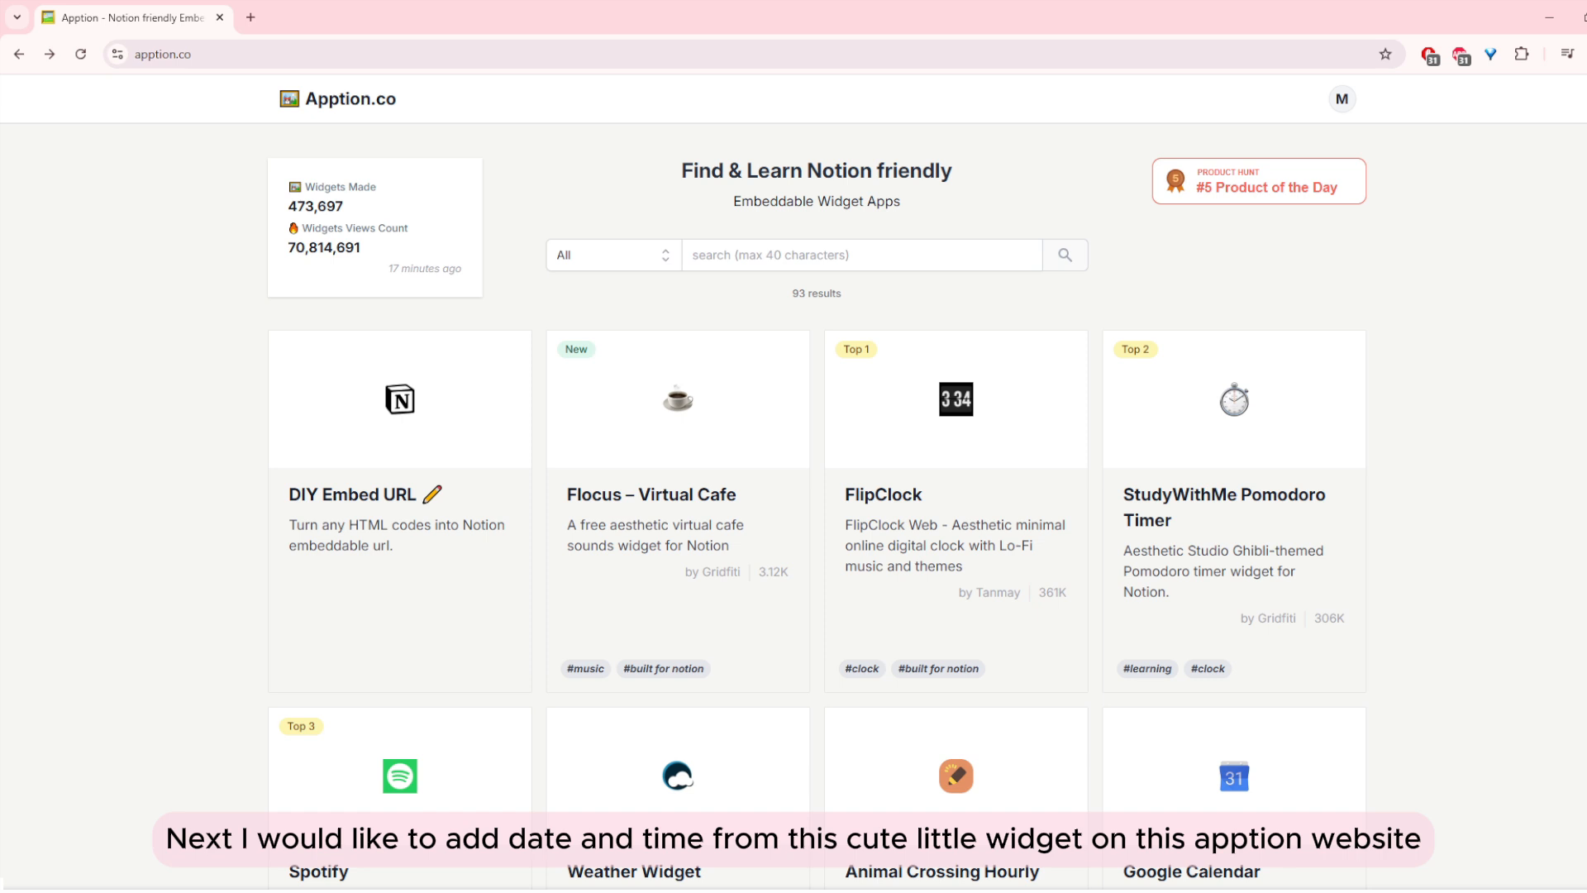
pyautogui.scroll(-1, 1506, 259)
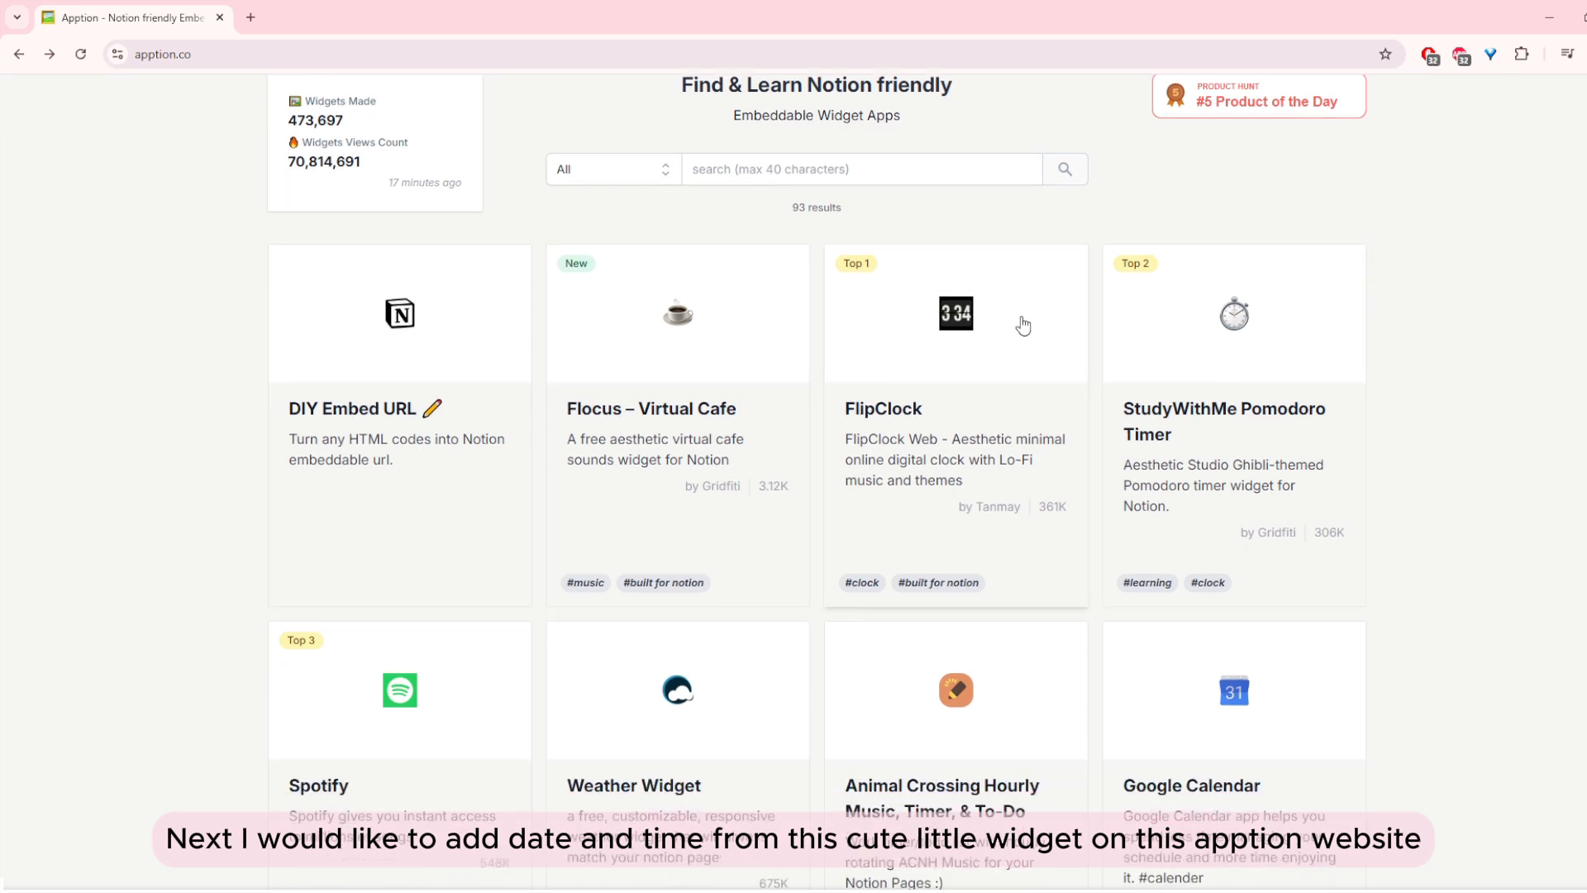
pyautogui.scroll(-5, 1020, 503)
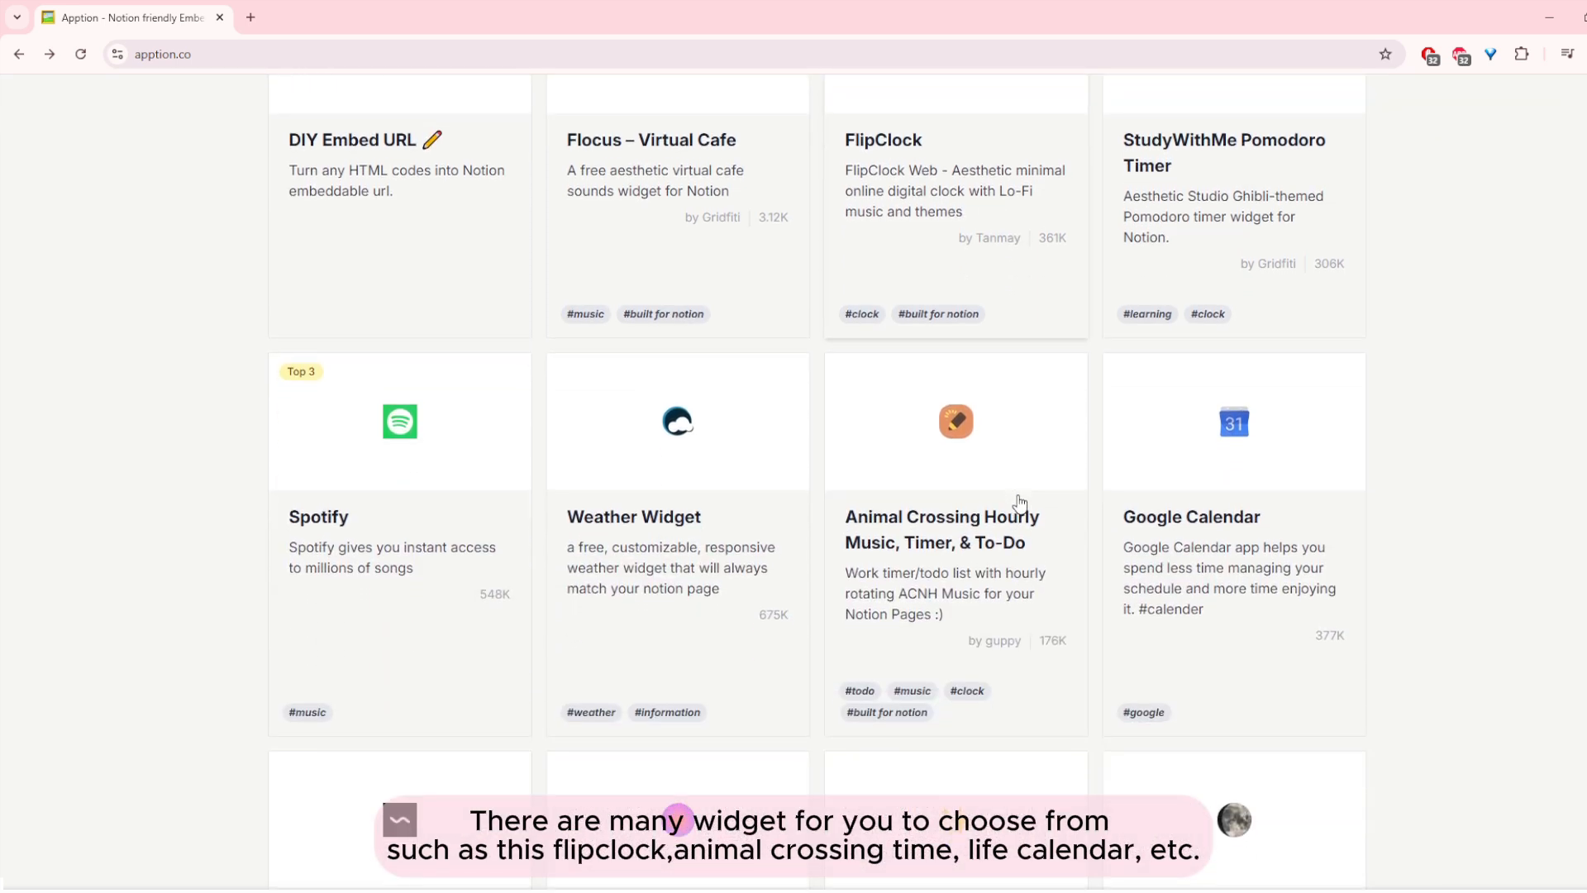
# - Browse Apption's widget catalog and review the instructions and preview on the Animal Crossing Hourly Music, Timer, & To-Do page
pyautogui.scroll(-1, 1003, 558)
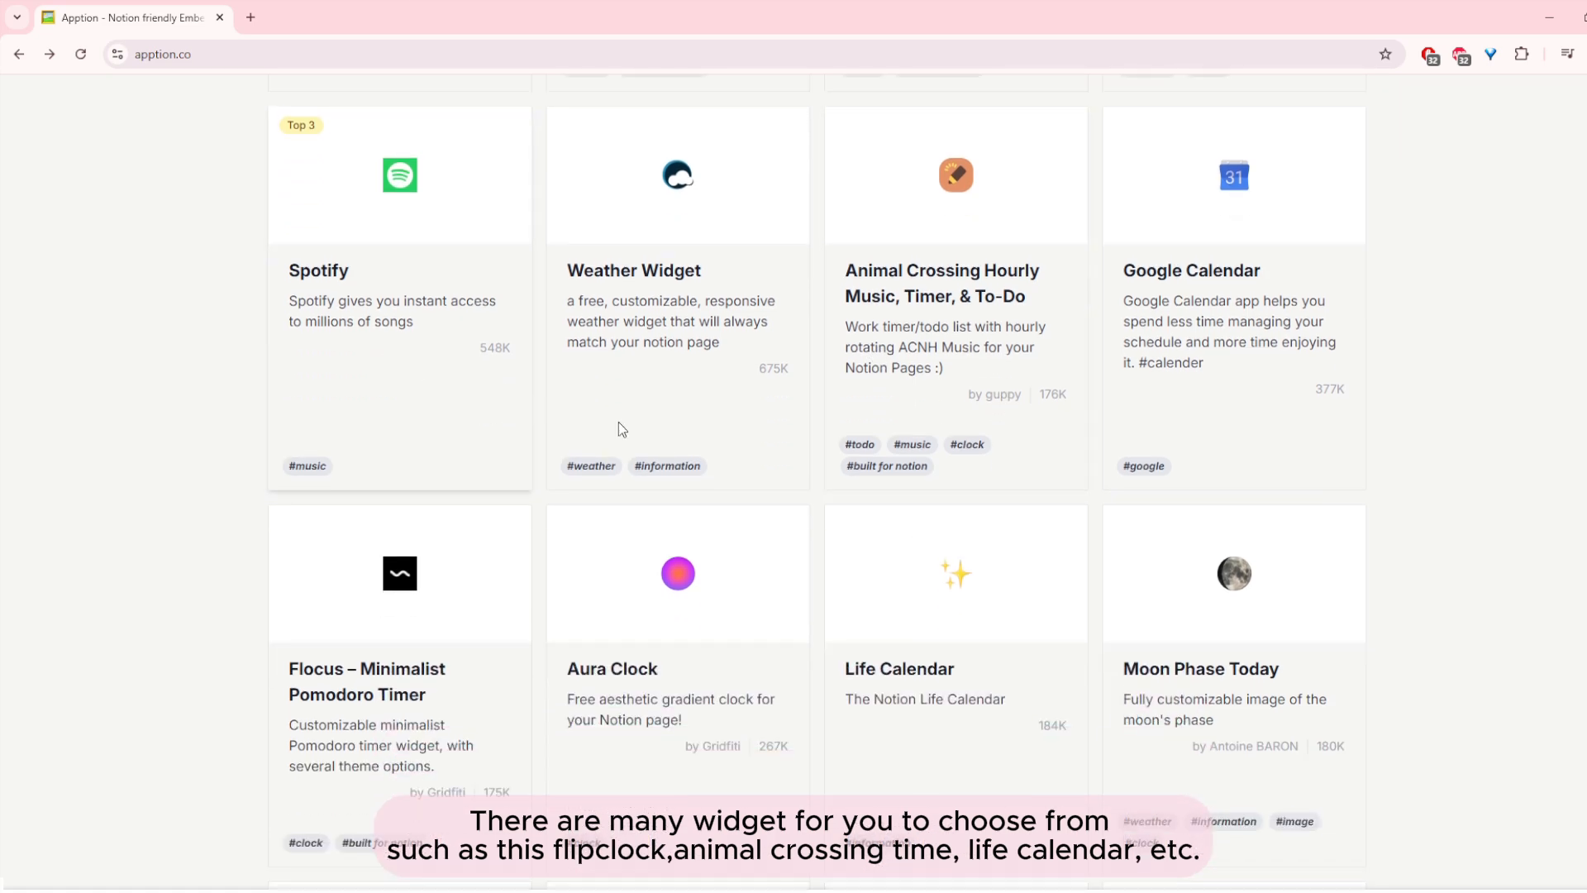
pyautogui.scroll(-5, 914, 562)
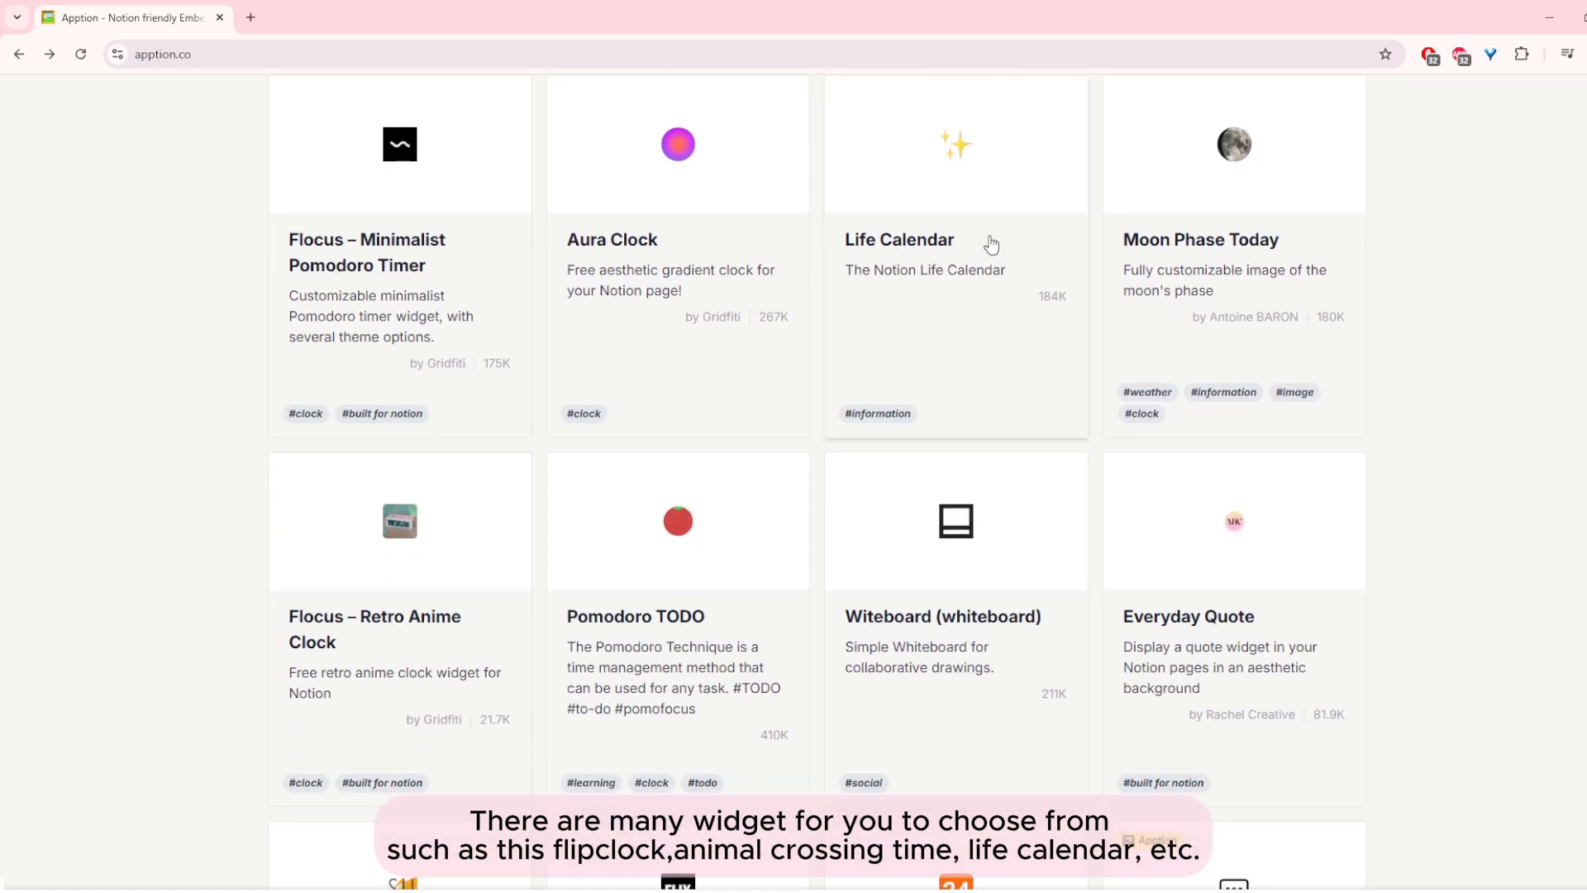
pyautogui.scroll(-8, 1032, 583)
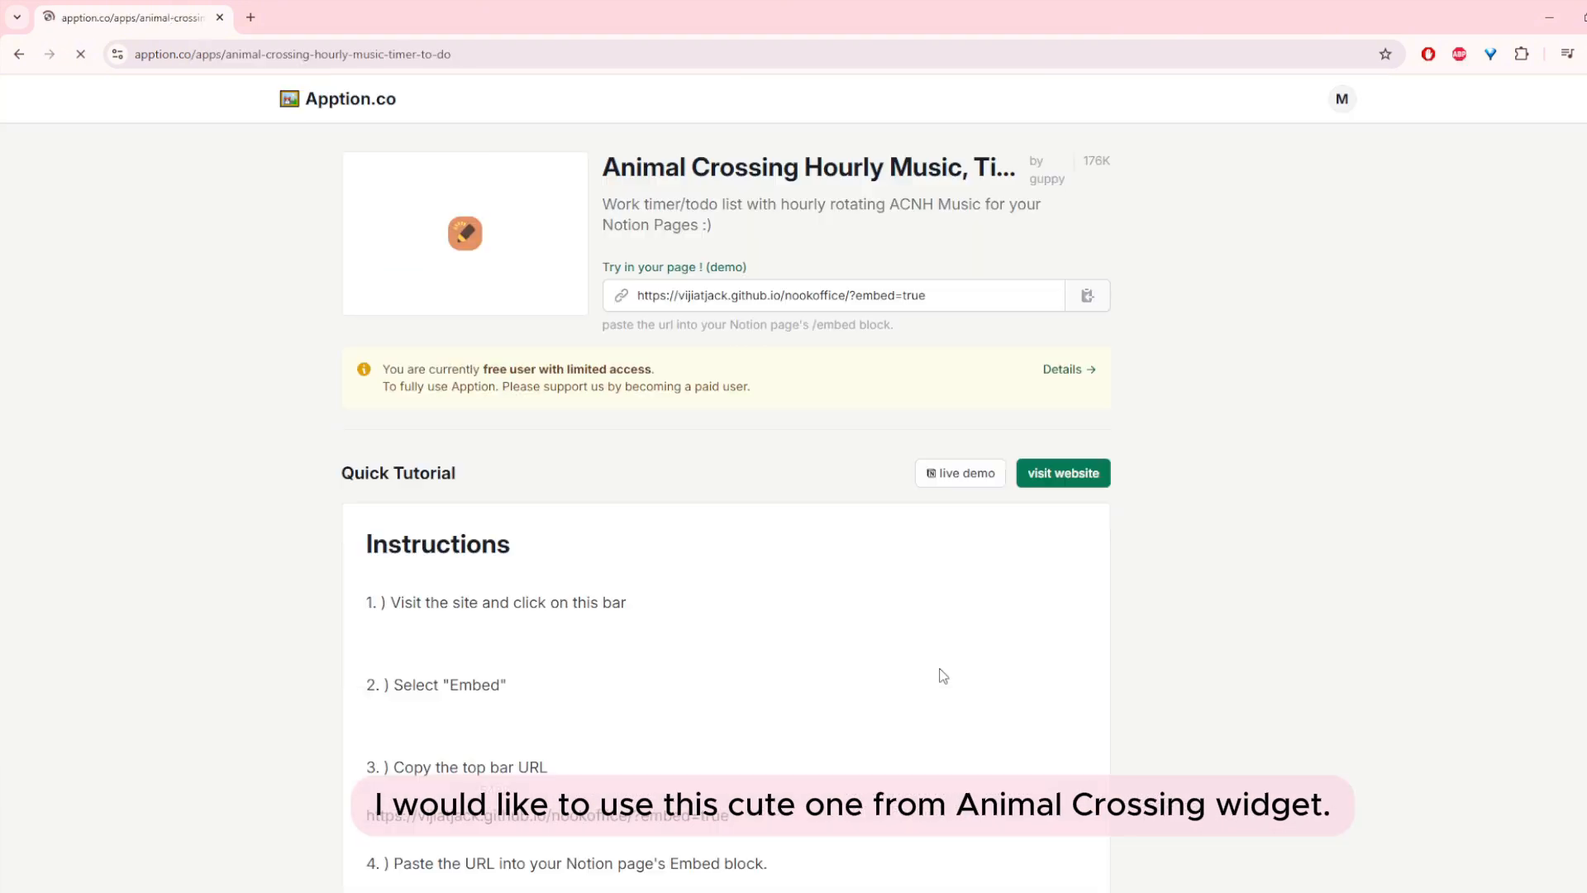
pyautogui.scroll(-5, 822, 509)
pyautogui.scroll(-10, 819, 653)
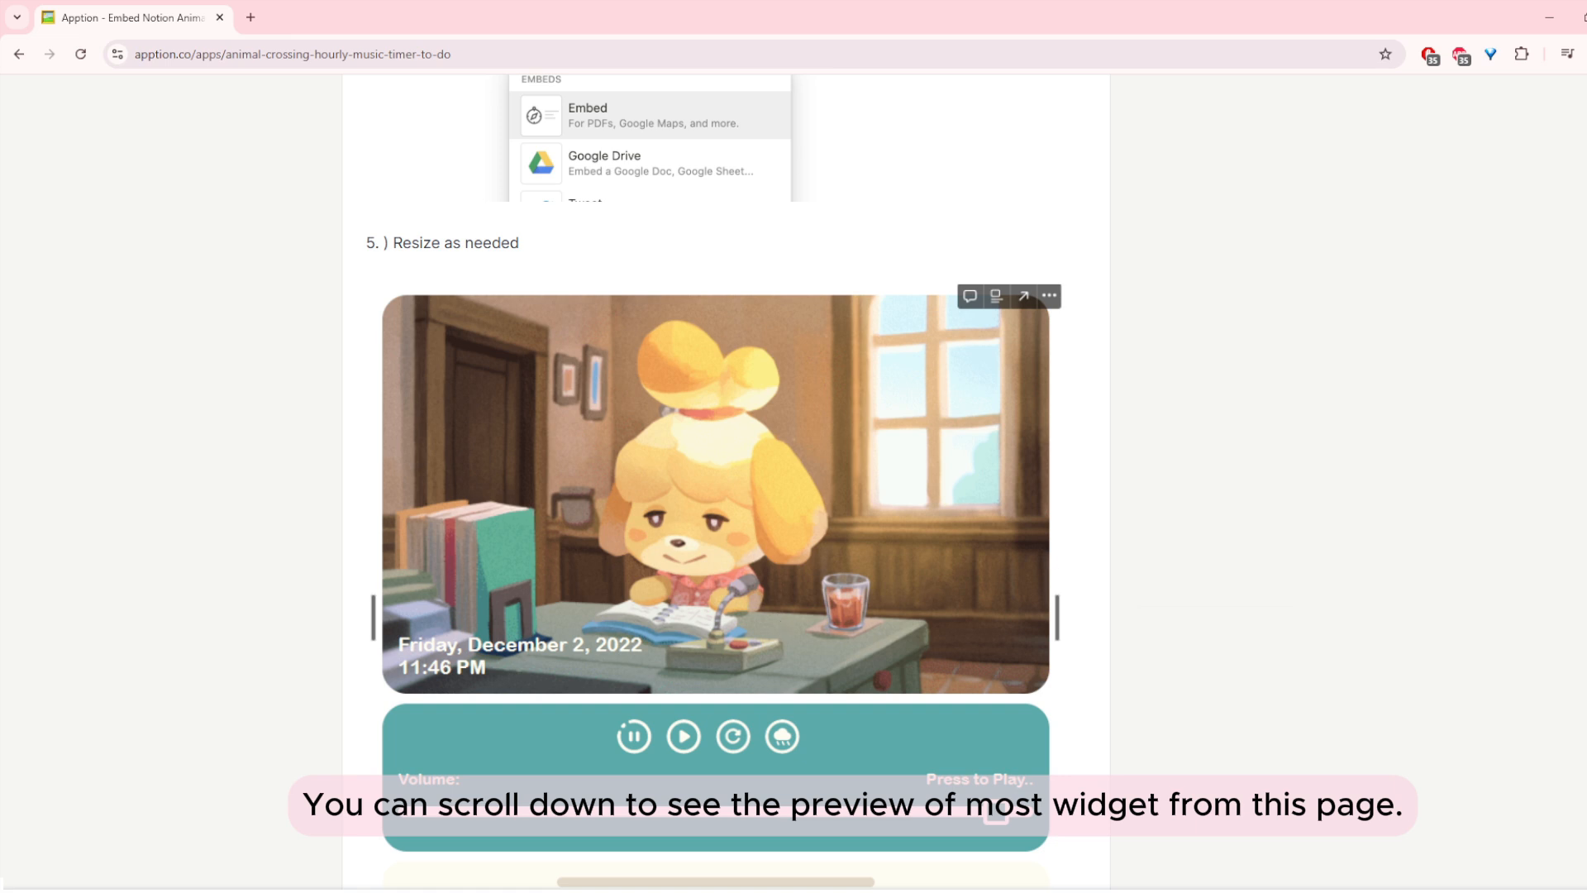
pyautogui.scroll(3, 818, 496)
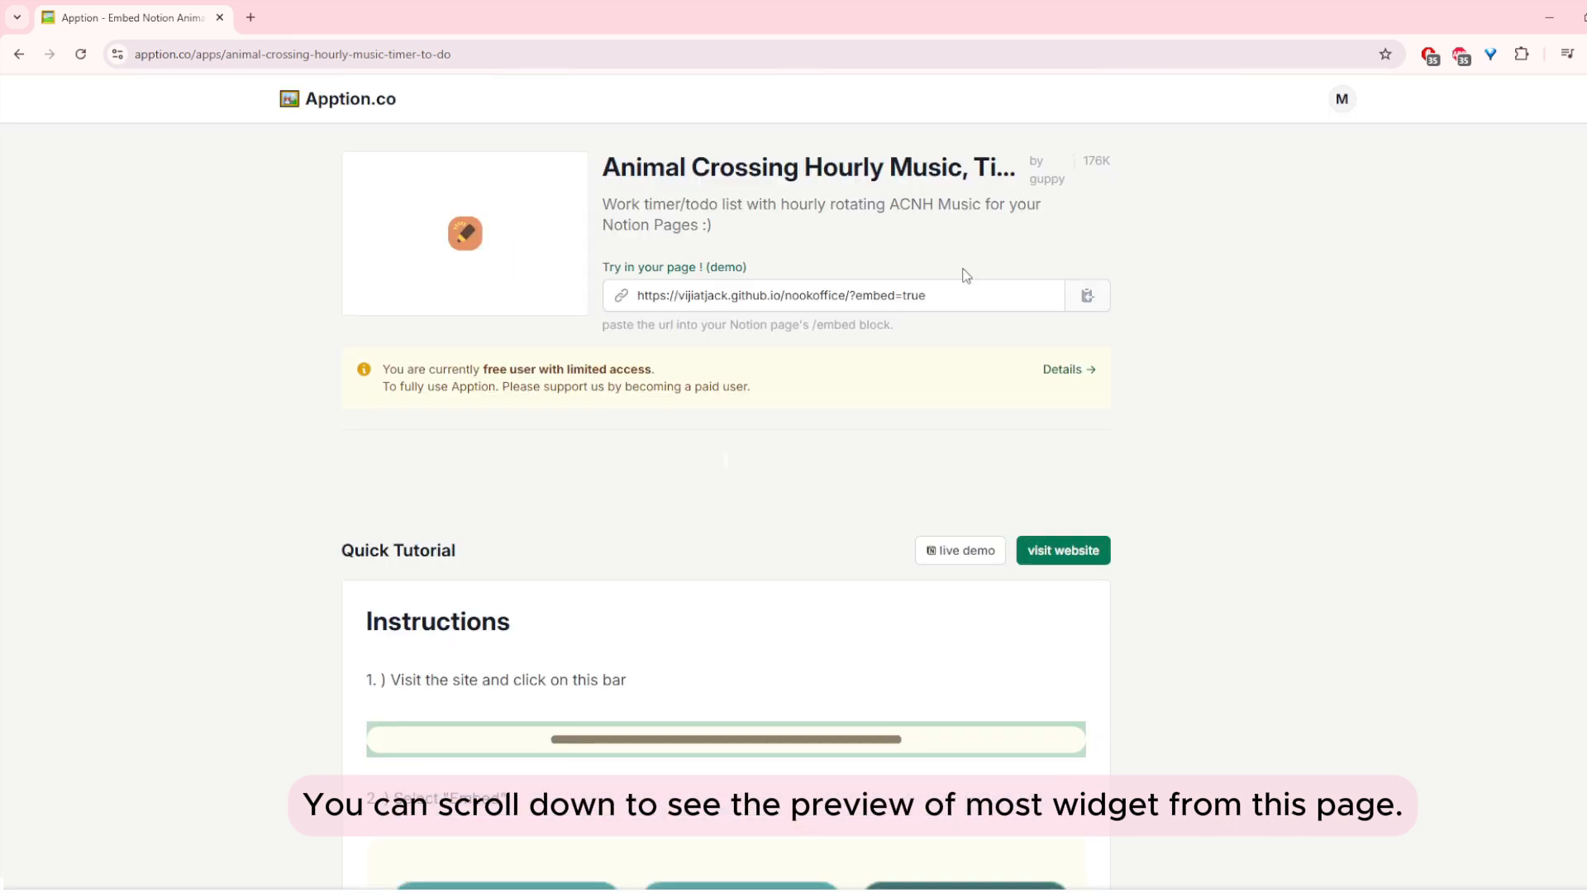
# - Copy the Animal Crossing widget's demo URL and paste it as an embed below the quote callout on the Notion page
pyautogui.tripleClick(914, 299)
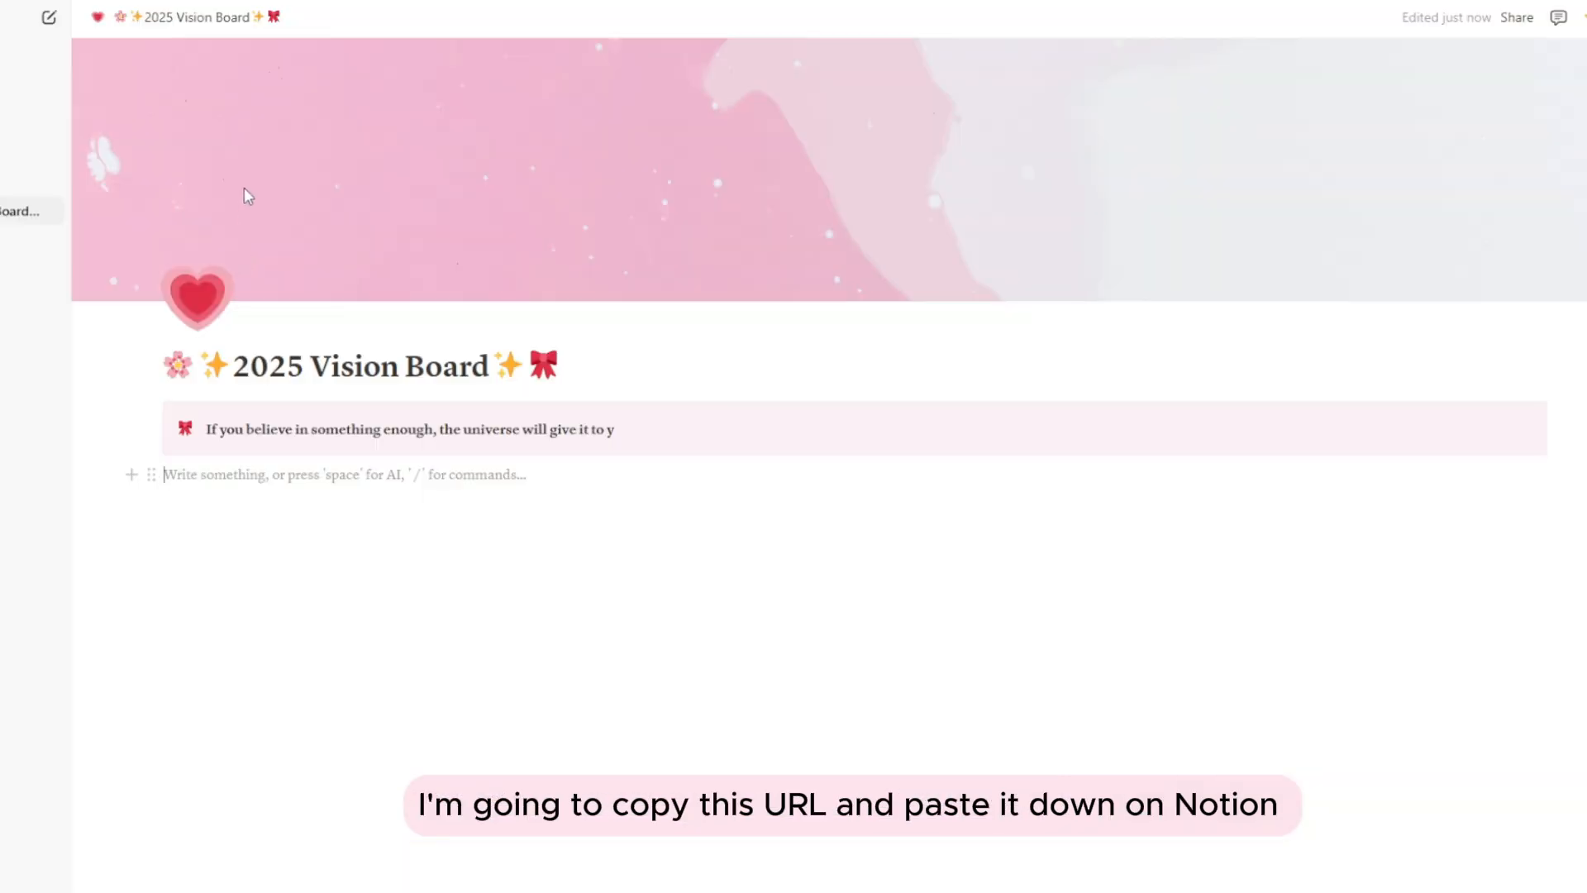
pyautogui.write('https://vijiatjack.github.io/nookoffice/?embed=true')
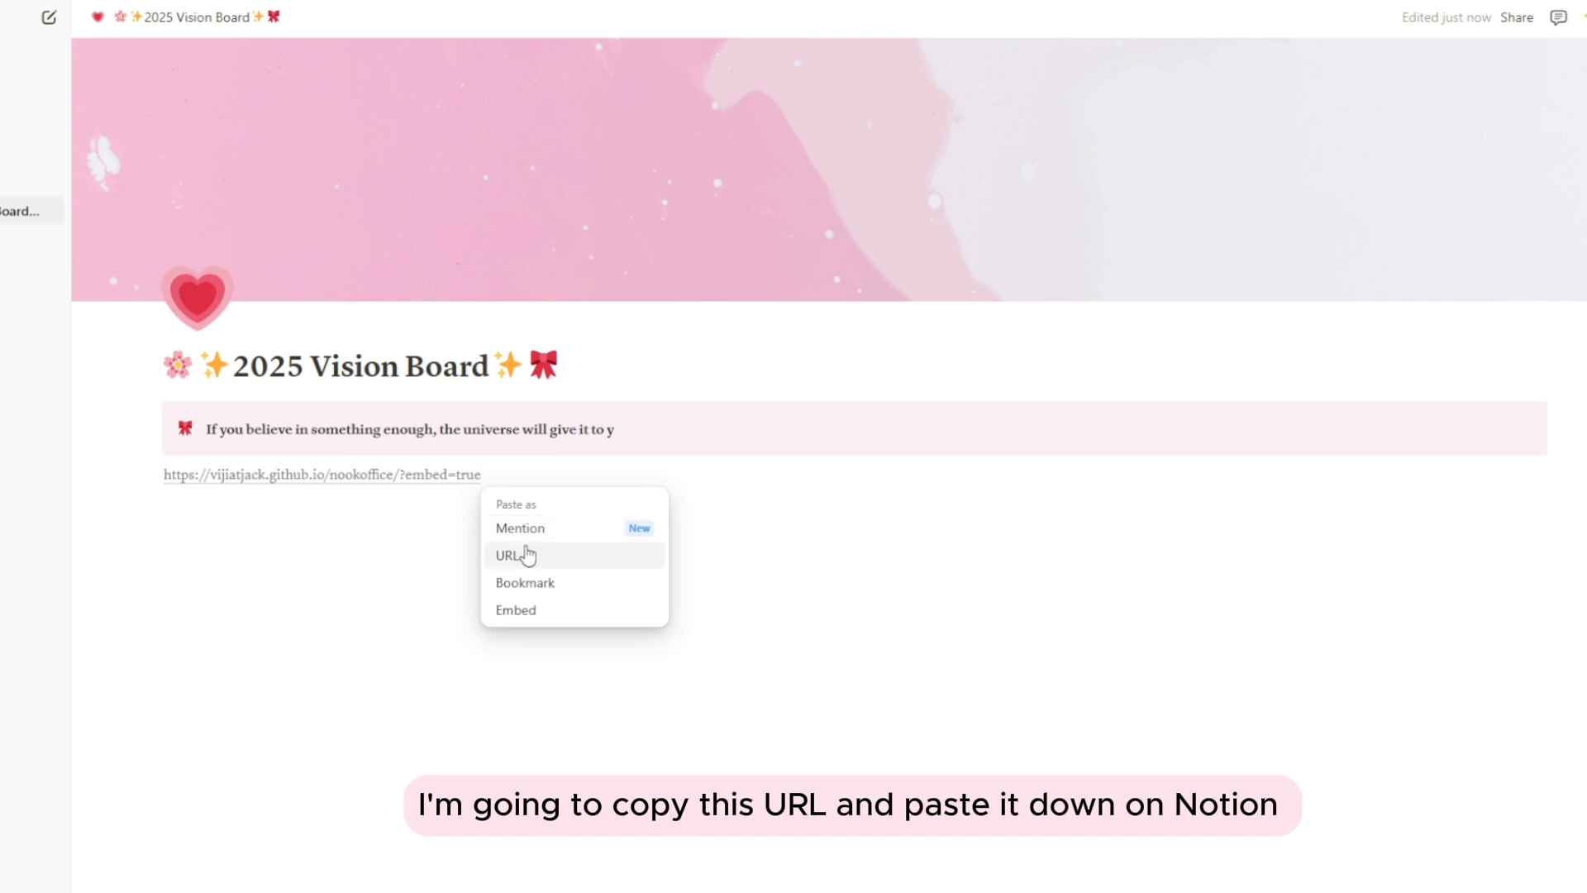
pyautogui.click(528, 613)
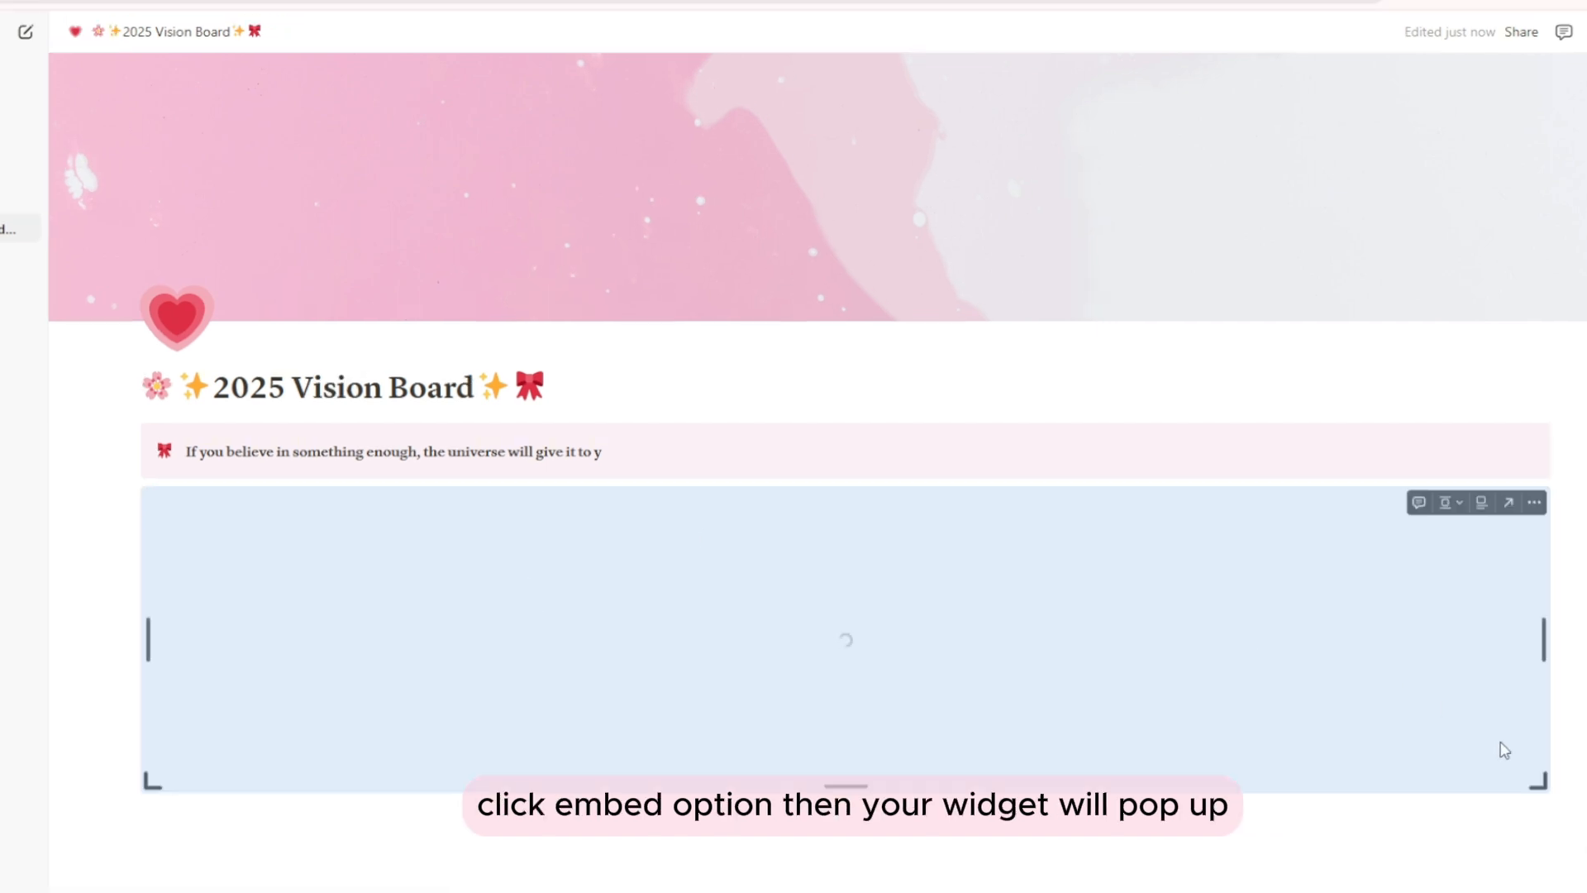
# - Resize the embedded Animal Crossing widget to a compact block that shows both the clock picture and the player controls
pyautogui.moveTo(975, 785)
pyautogui.mouseDown()
pyautogui.moveTo(978, 810)
pyautogui.moveTo(991, 764)
pyautogui.mouseUp()
pyautogui.scroll(-1, 960, 758)
pyautogui.moveTo(990, 691); pyautogui.dragTo(954, 693)
pyautogui.click(861, 434)
pyautogui.click(829, 461)
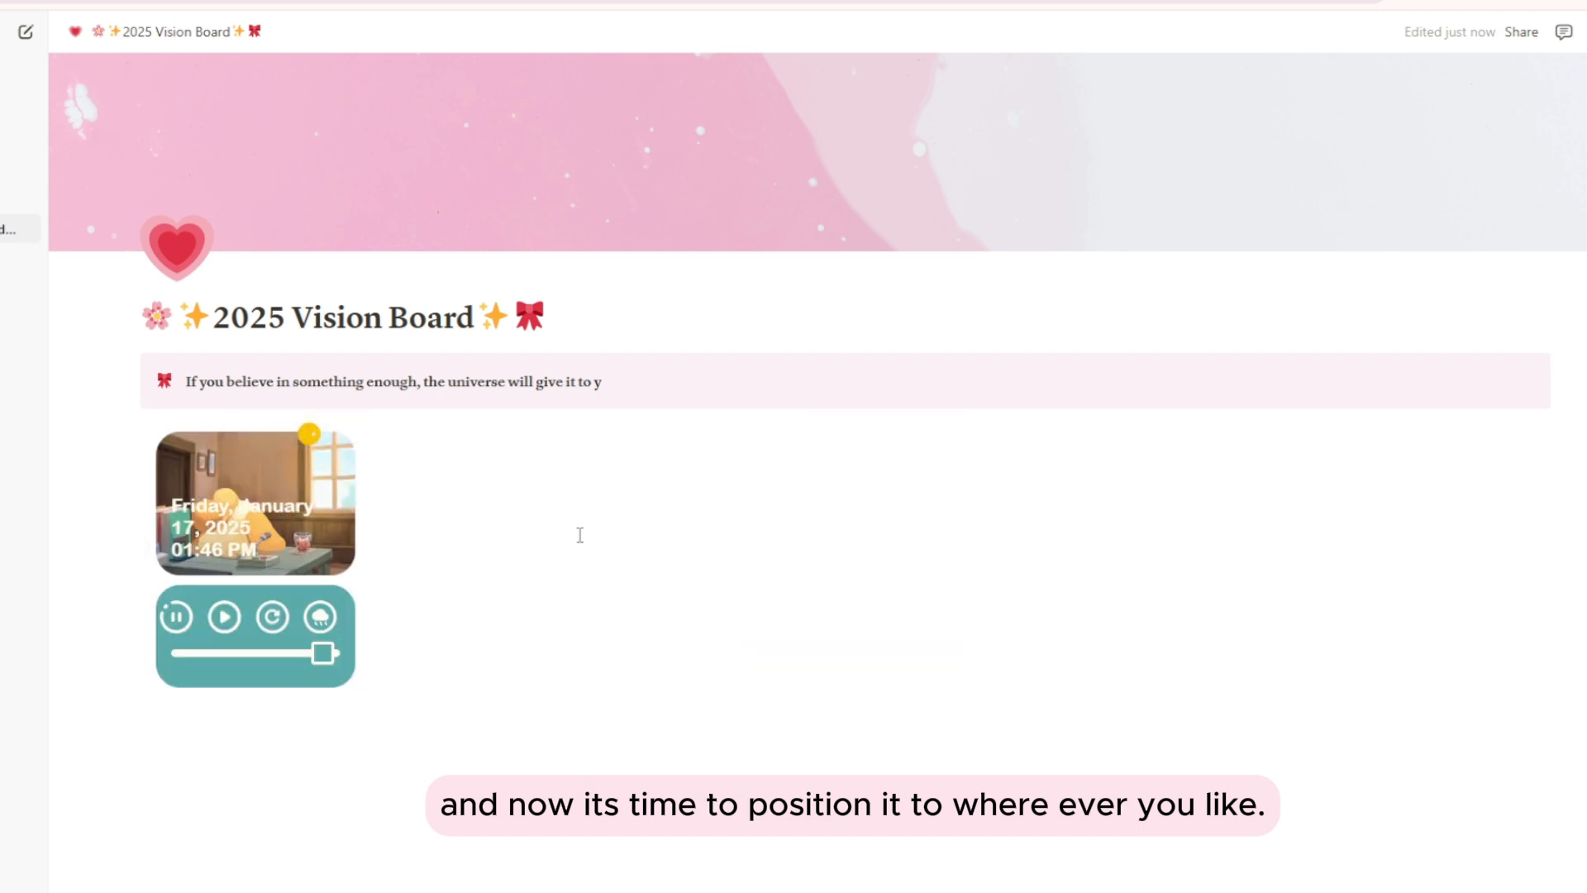
pyautogui.moveTo(363, 558); pyautogui.dragTo(501, 558)
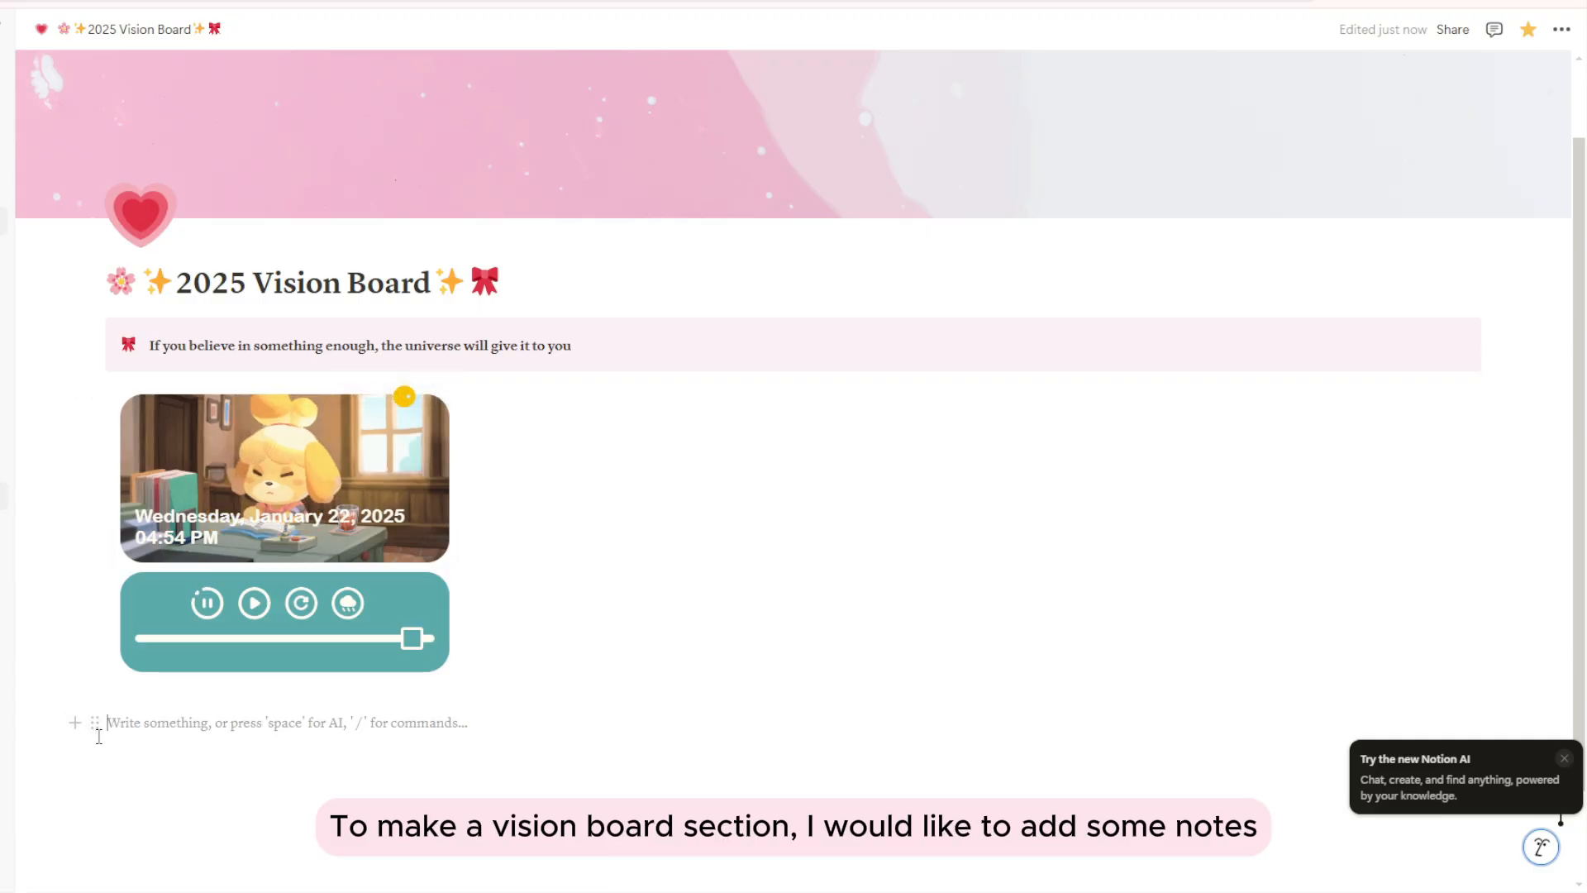
# - Move the empty block beside the widget to form a second column and insert a callout there
pyautogui.moveTo(96, 725); pyautogui.dragTo(607, 456)
pyautogui.click(933, 413)
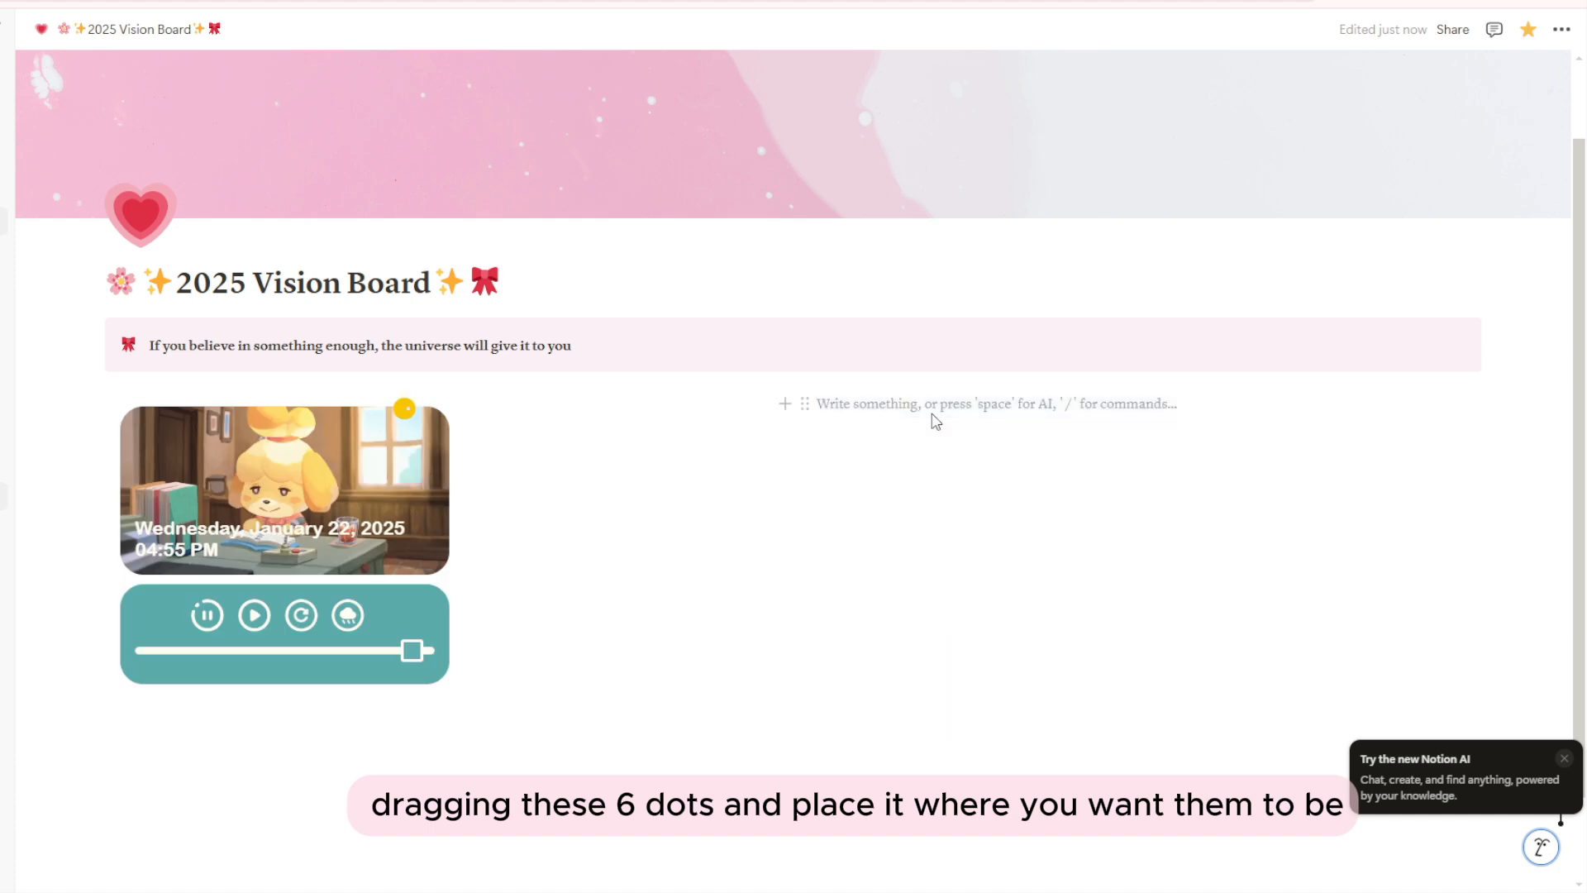
pyautogui.write('/call')
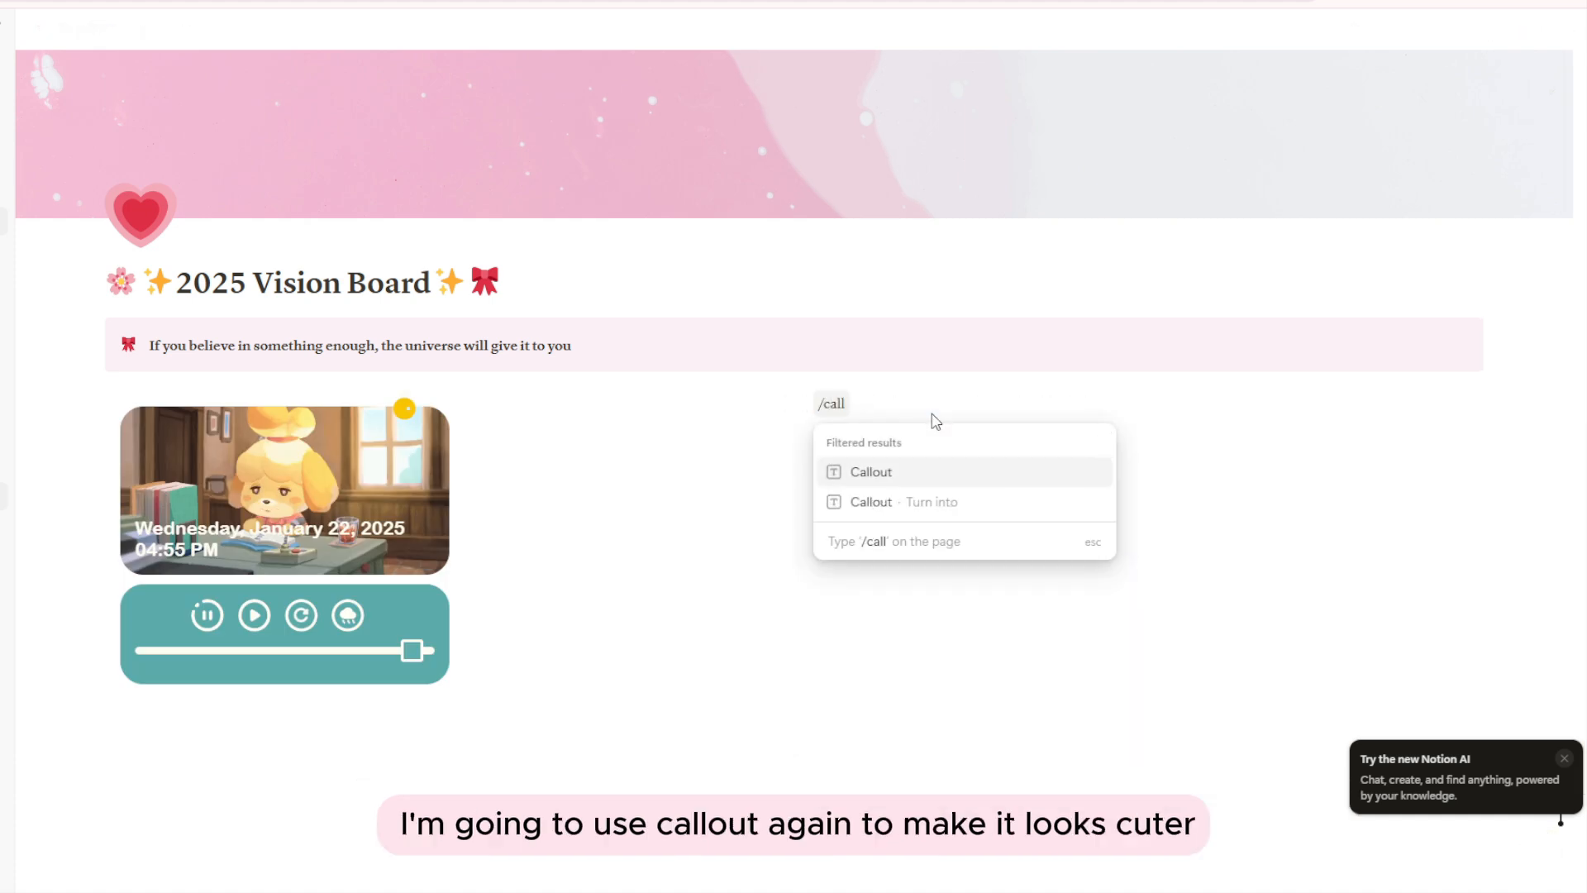
pyautogui.click(1003, 485)
# - Replace the new callout's light bulb with the outlined heart icon in pink
pyautogui.click(837, 418)
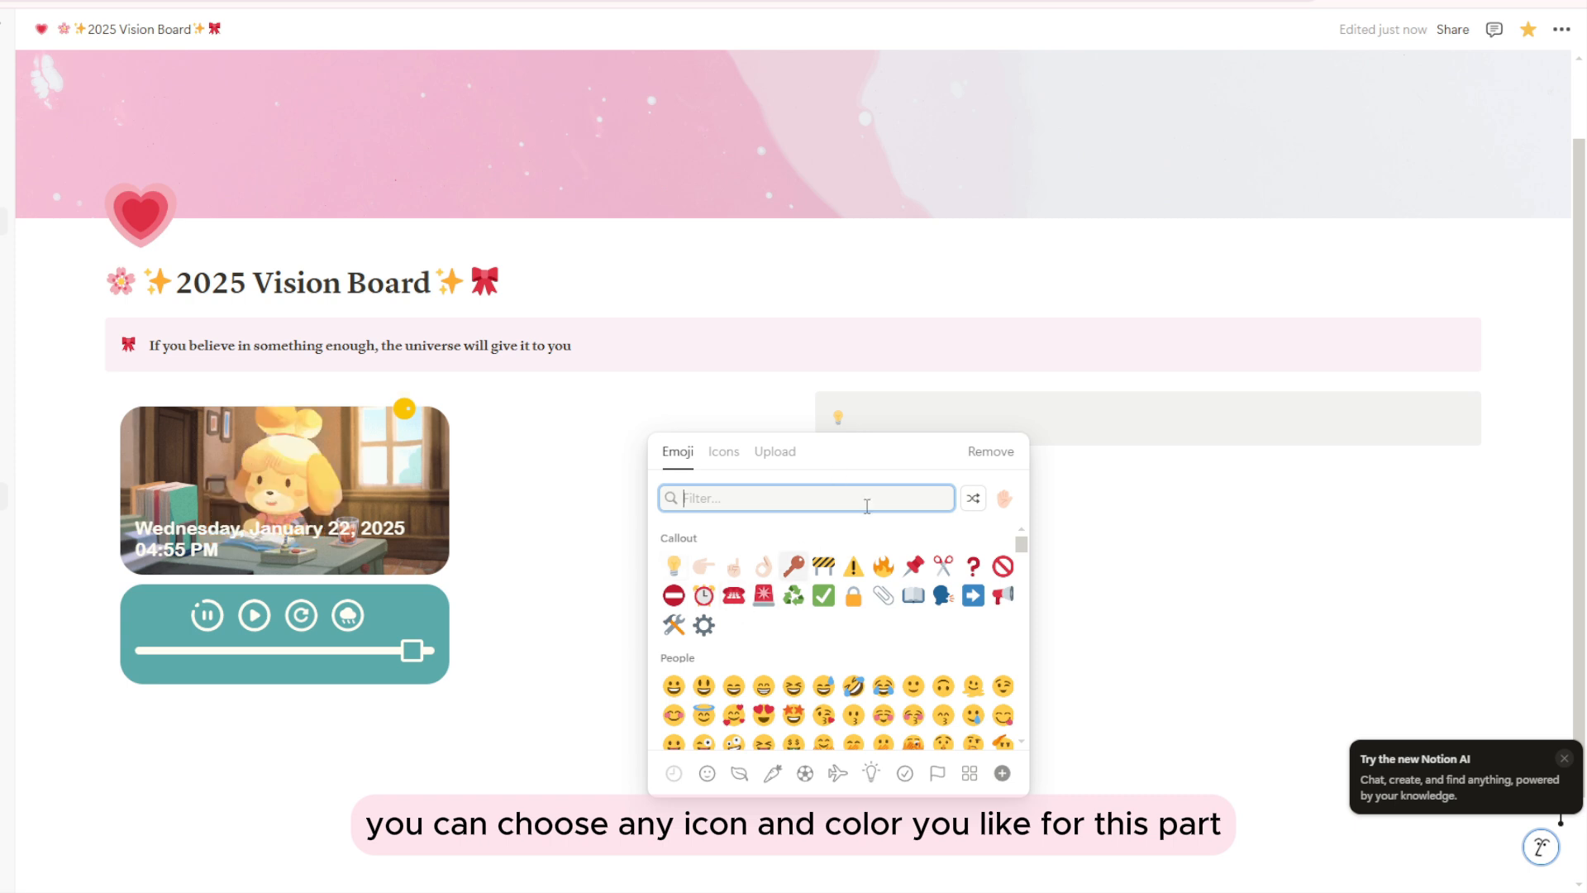
pyautogui.click(726, 453)
pyautogui.scroll(-5, 766, 641)
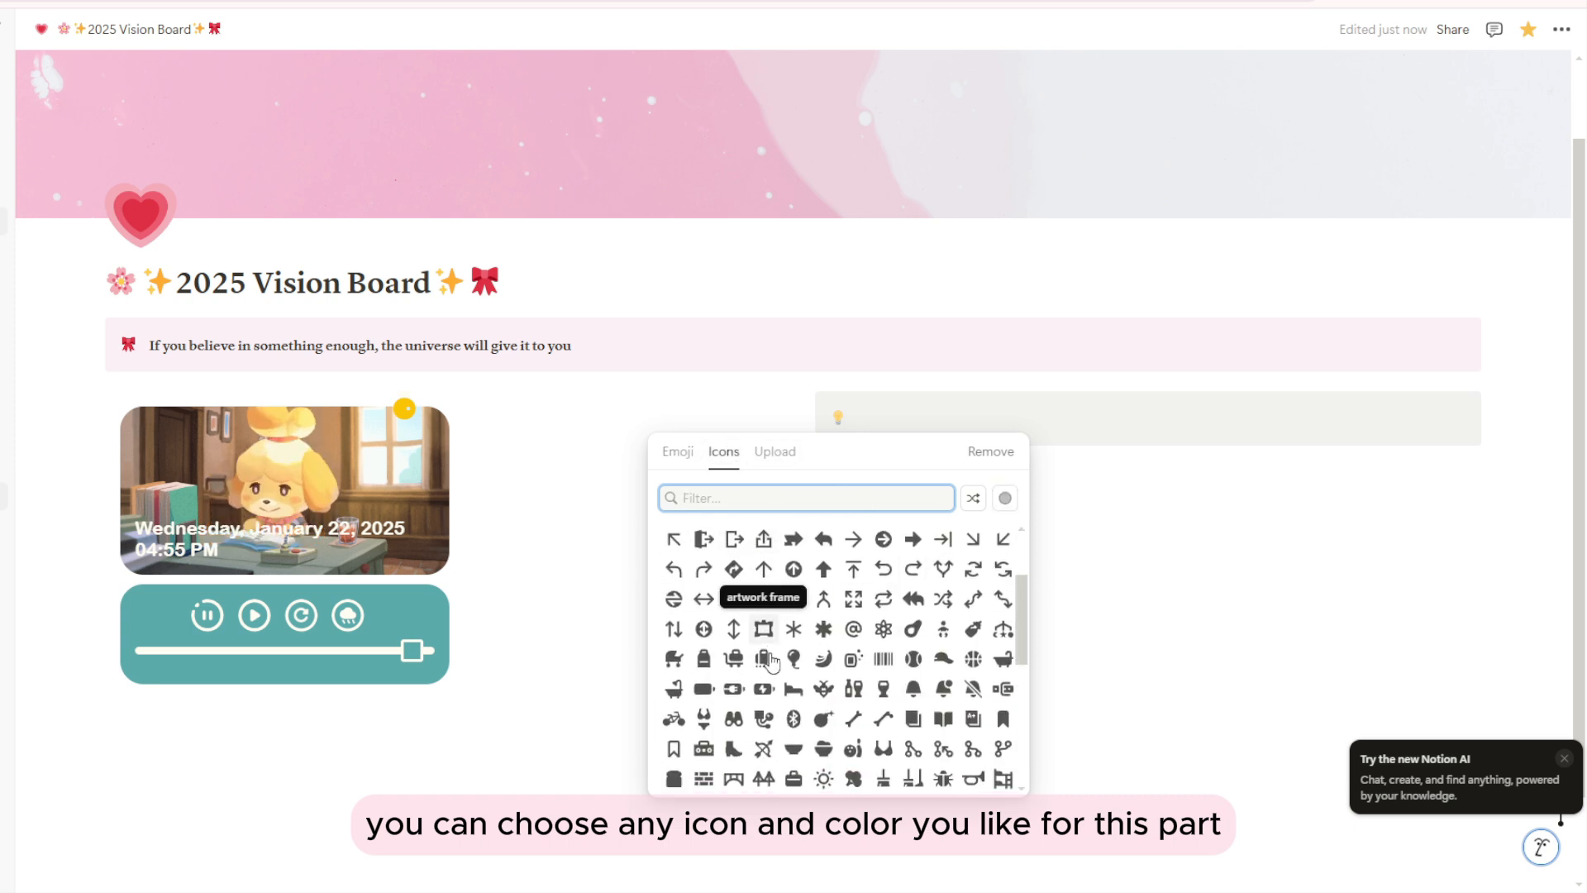
pyautogui.scroll(-3, 910, 688)
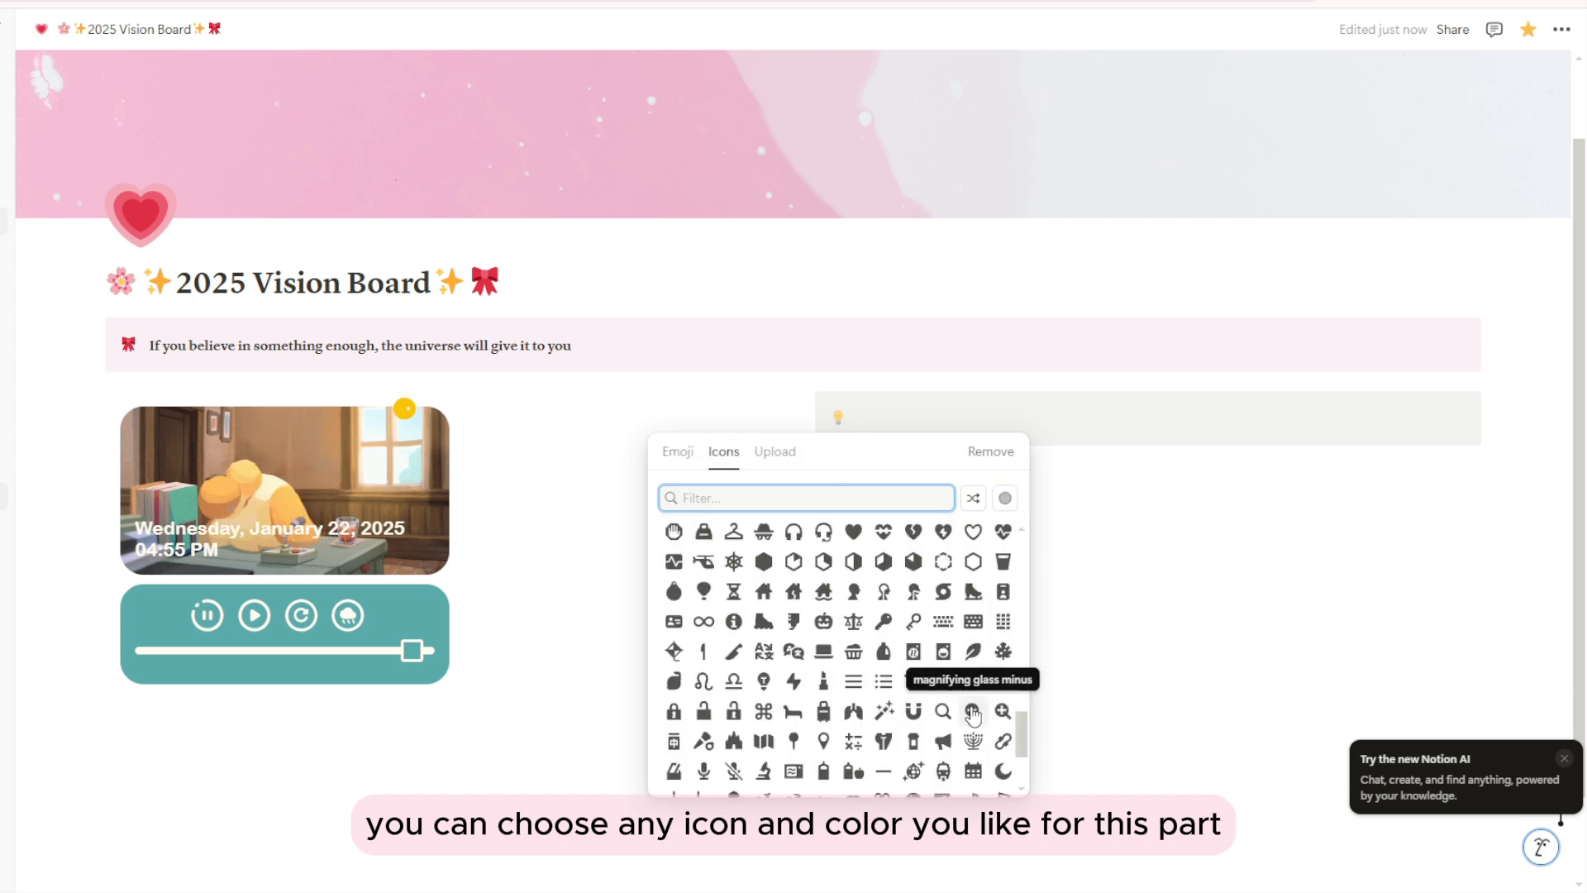
pyautogui.moveTo(973, 533)
pyautogui.click(1003, 596)
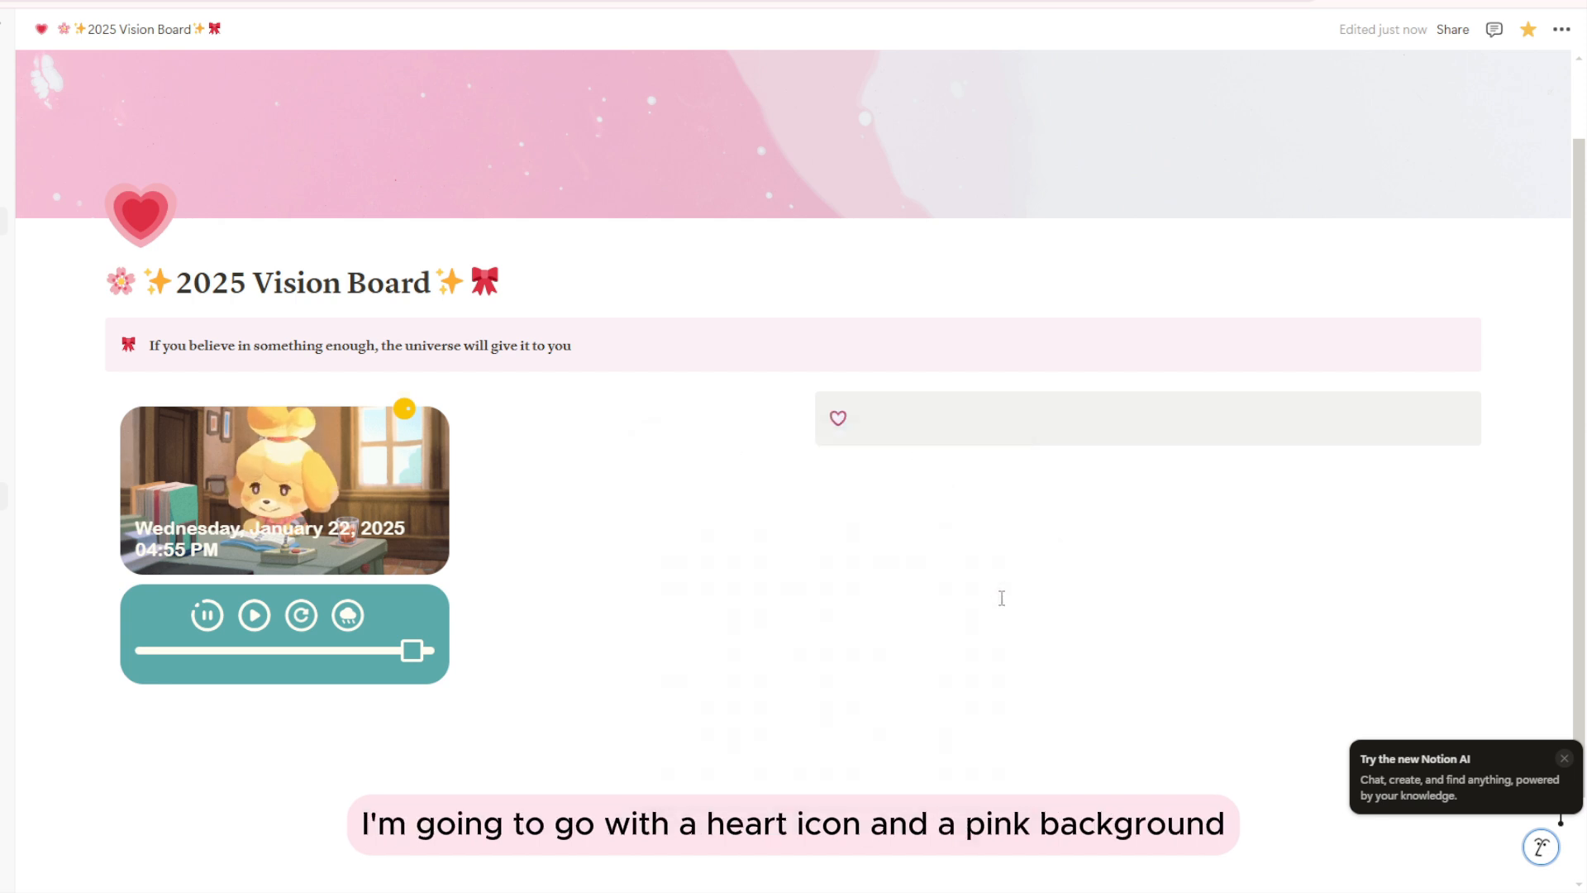
# - Change the heart callout's color to pink background
pyautogui.click(804, 406)
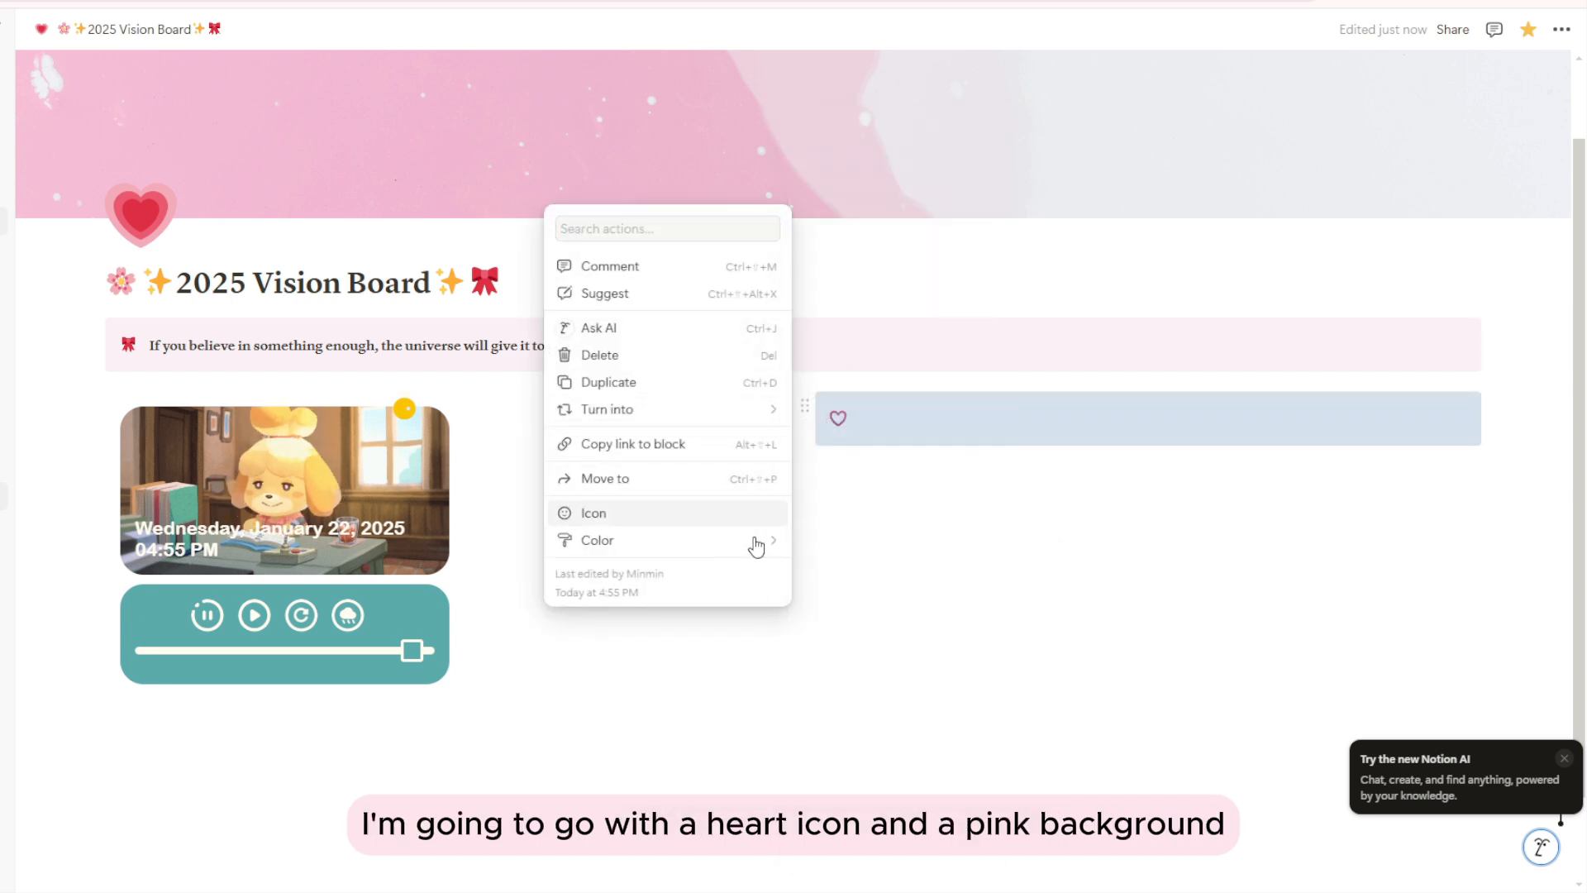
pyautogui.moveTo(756, 545)
pyautogui.scroll(-1, 900, 771)
pyautogui.click(897, 804)
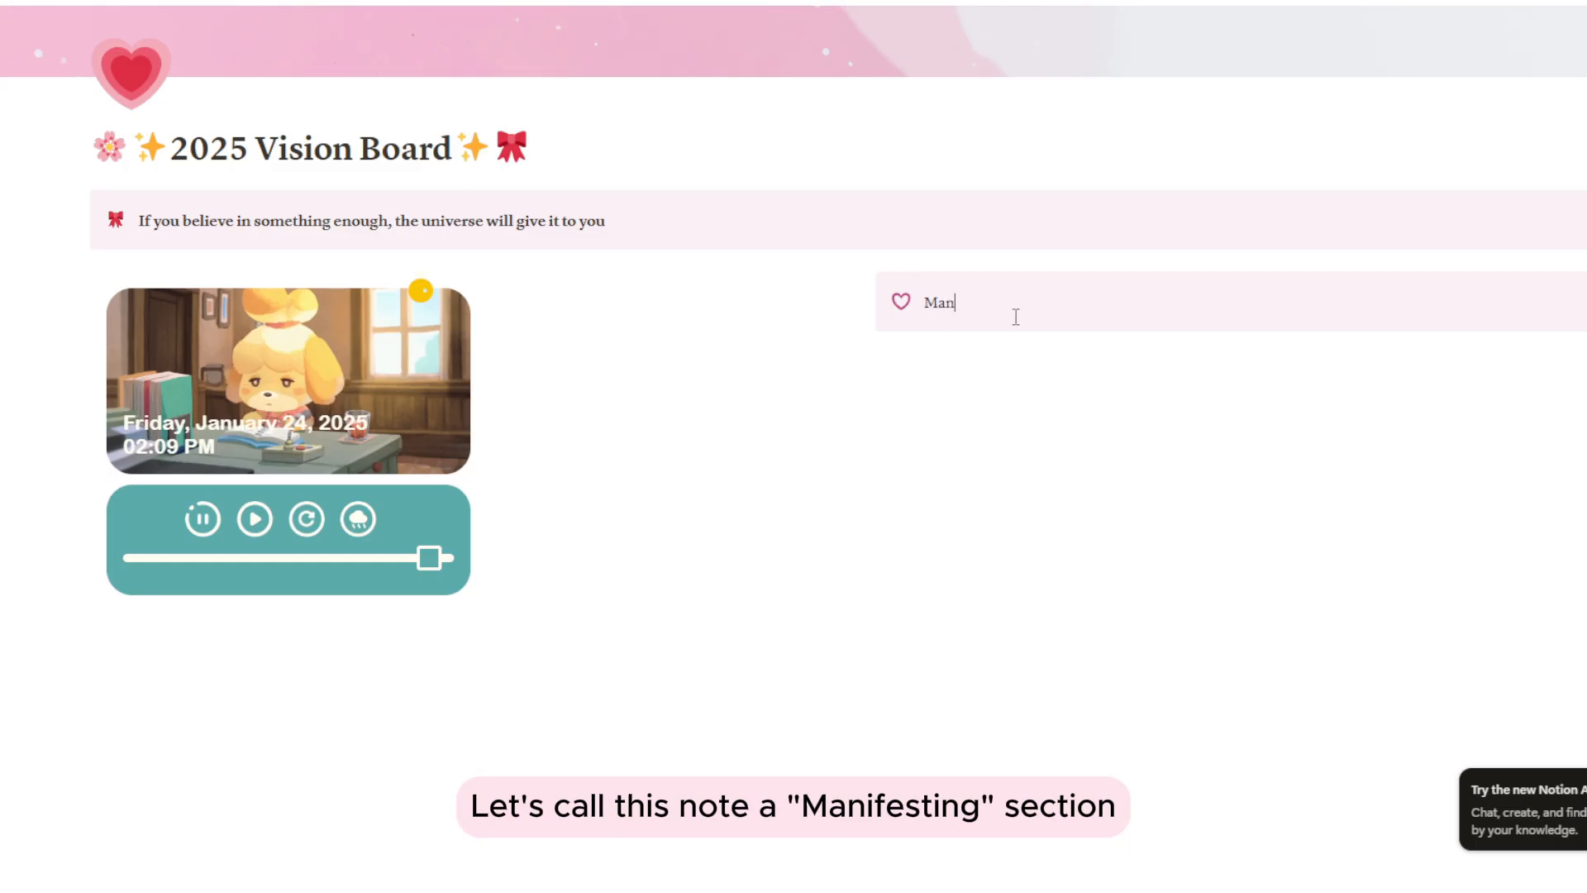
# - Title the heart callout "Manifesting" and make the title bold
pyautogui.write('ing')
pyautogui.doubleClick(957, 304)
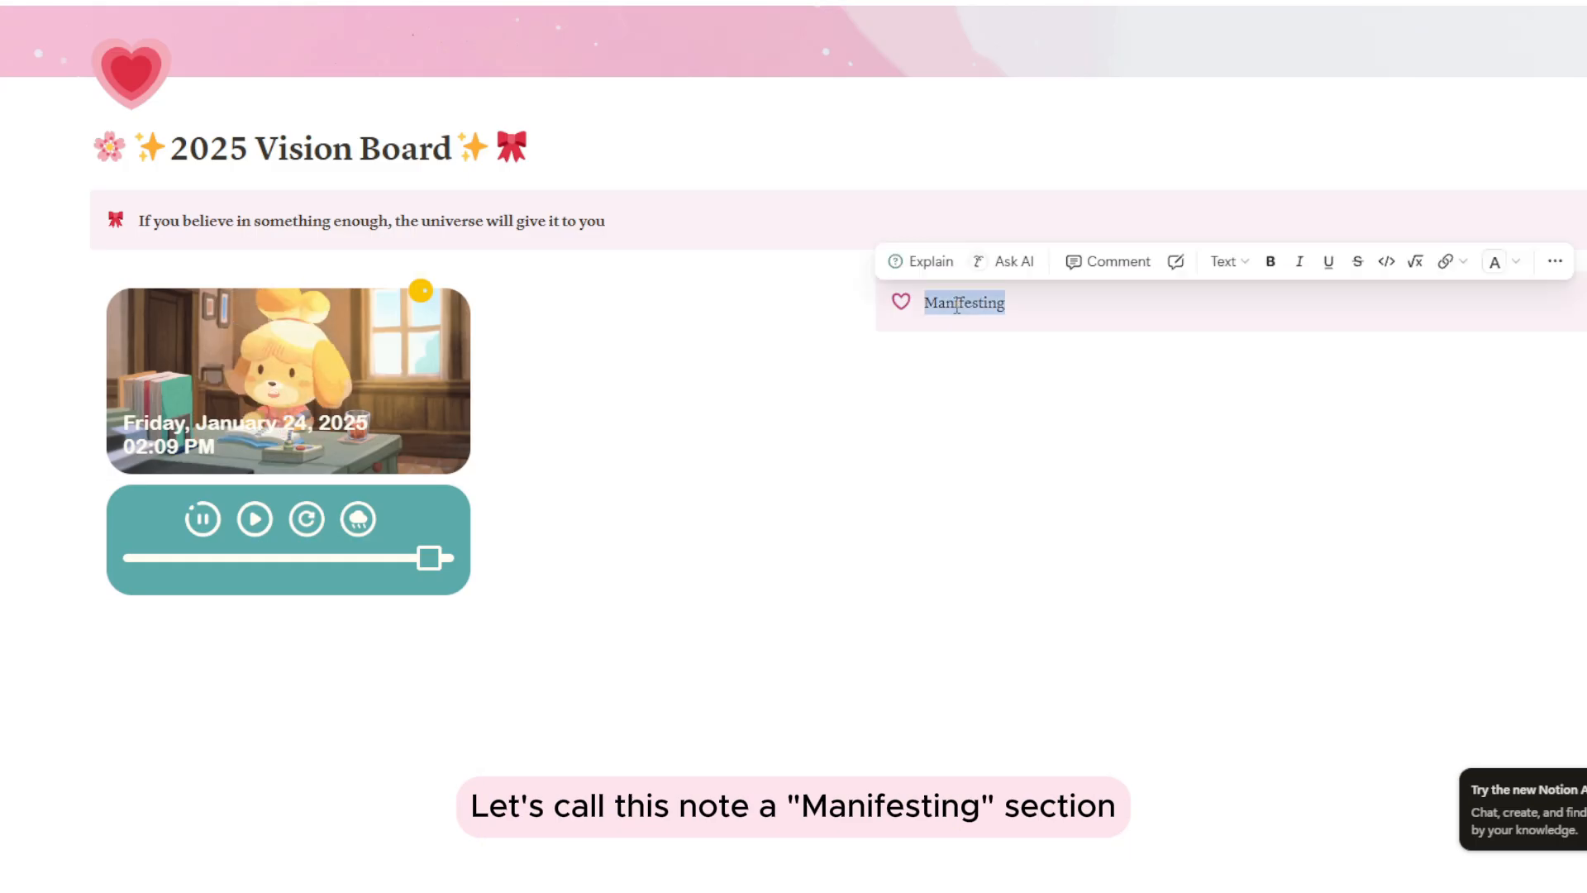
pyautogui.click(1125, 305)
# - Add a toggle list under the Manifesting title with the items "Career" and "Lifestyle"
pyautogui.press('Return')
pyautogui.click(889, 336)
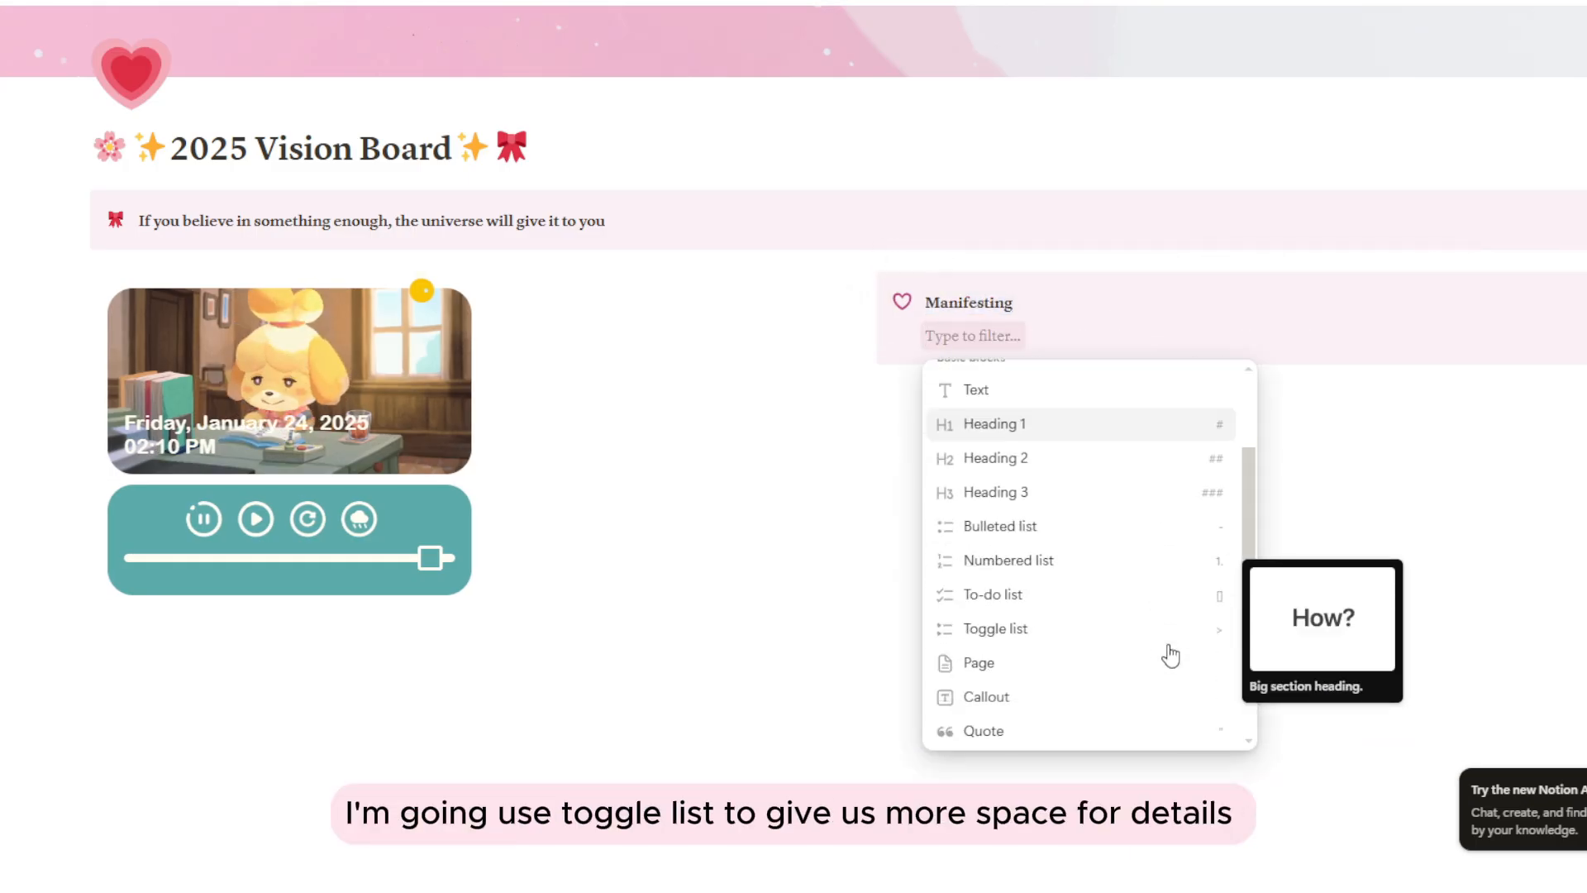
pyautogui.click(1088, 630)
pyautogui.write('Ca')
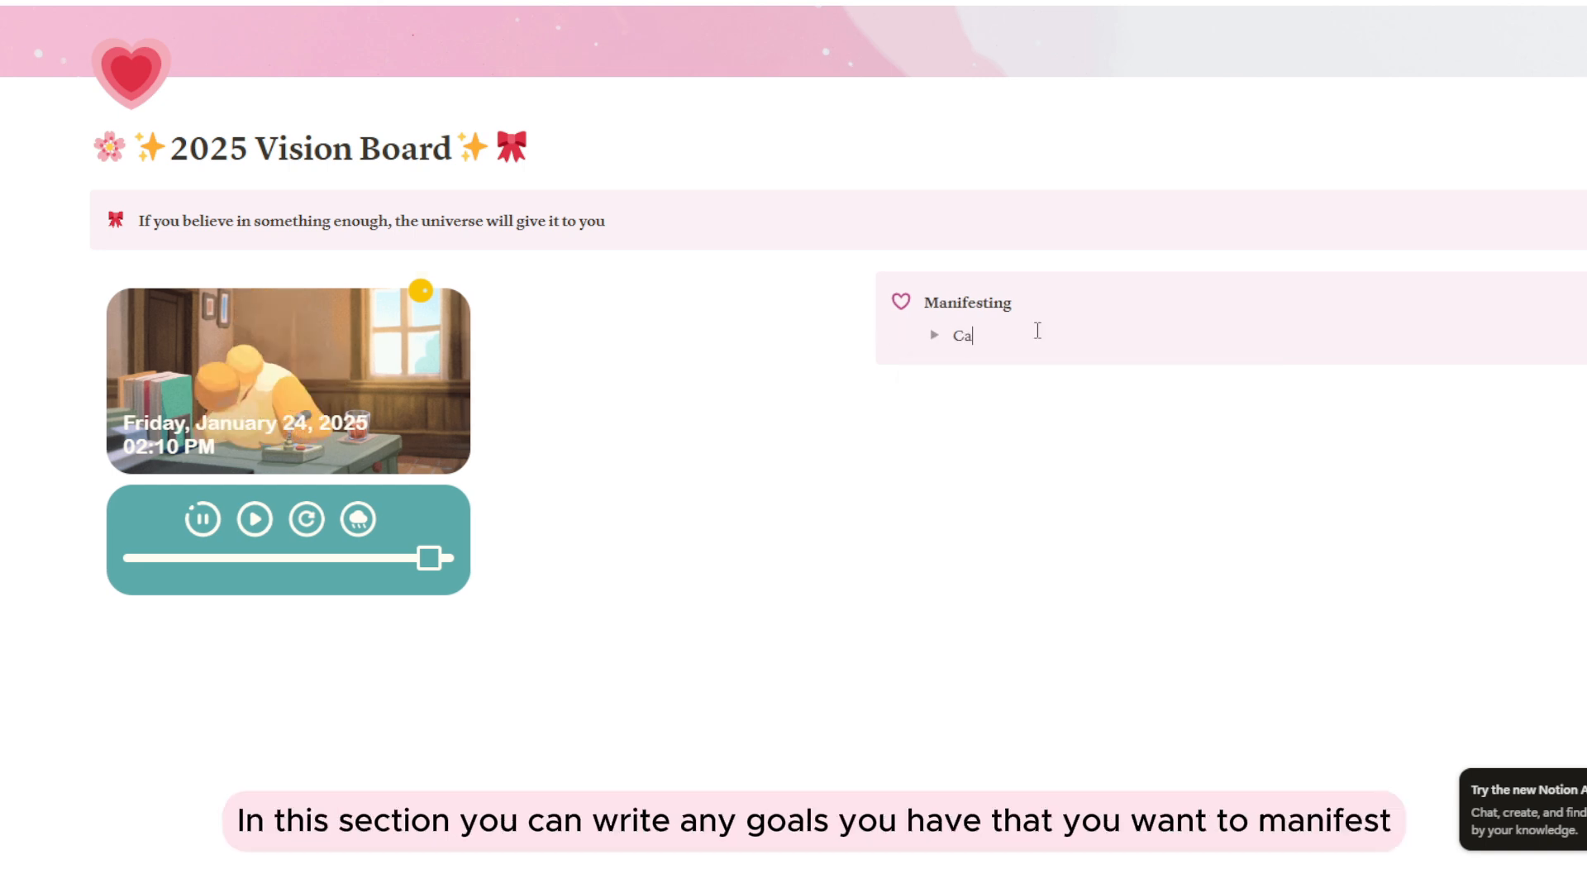
pyautogui.write('reer')
pyautogui.press('Return')
pyautogui.write('Lifestyle')
pyautogui.press('Return')
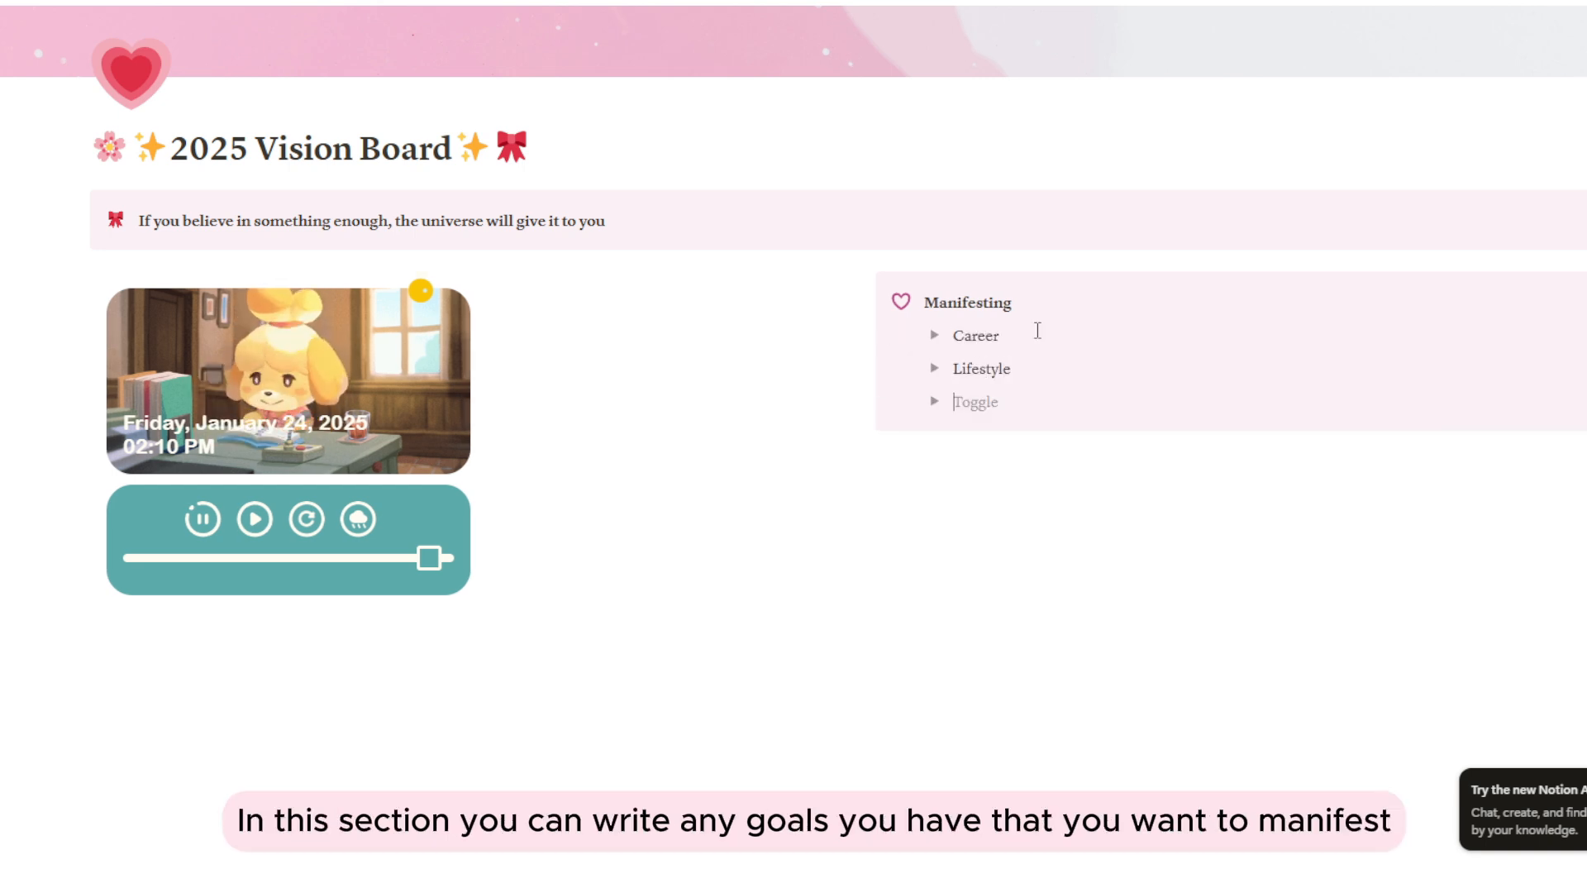
# - Add the toggle items "Wealth", "Health", "Relationship/Family goals" and "Mindset" below Lifestyle
pyautogui.write('Wealth')
pyautogui.press('Return')
pyautogui.write('H')
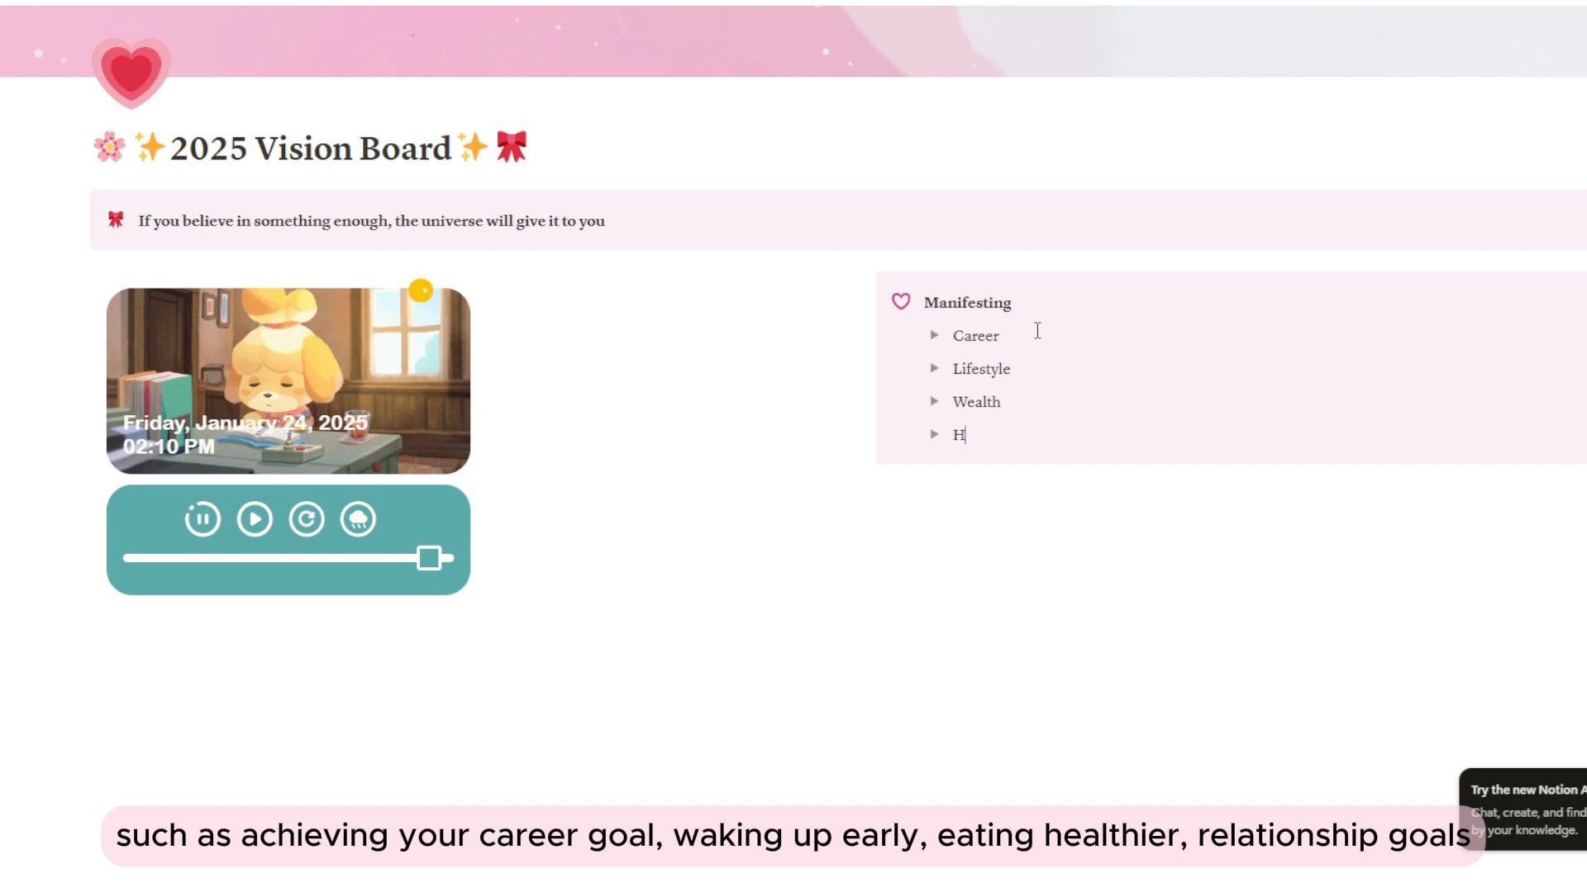
pyautogui.write('ealth')
pyautogui.press('Return')
pyautogui.write('Relationship')
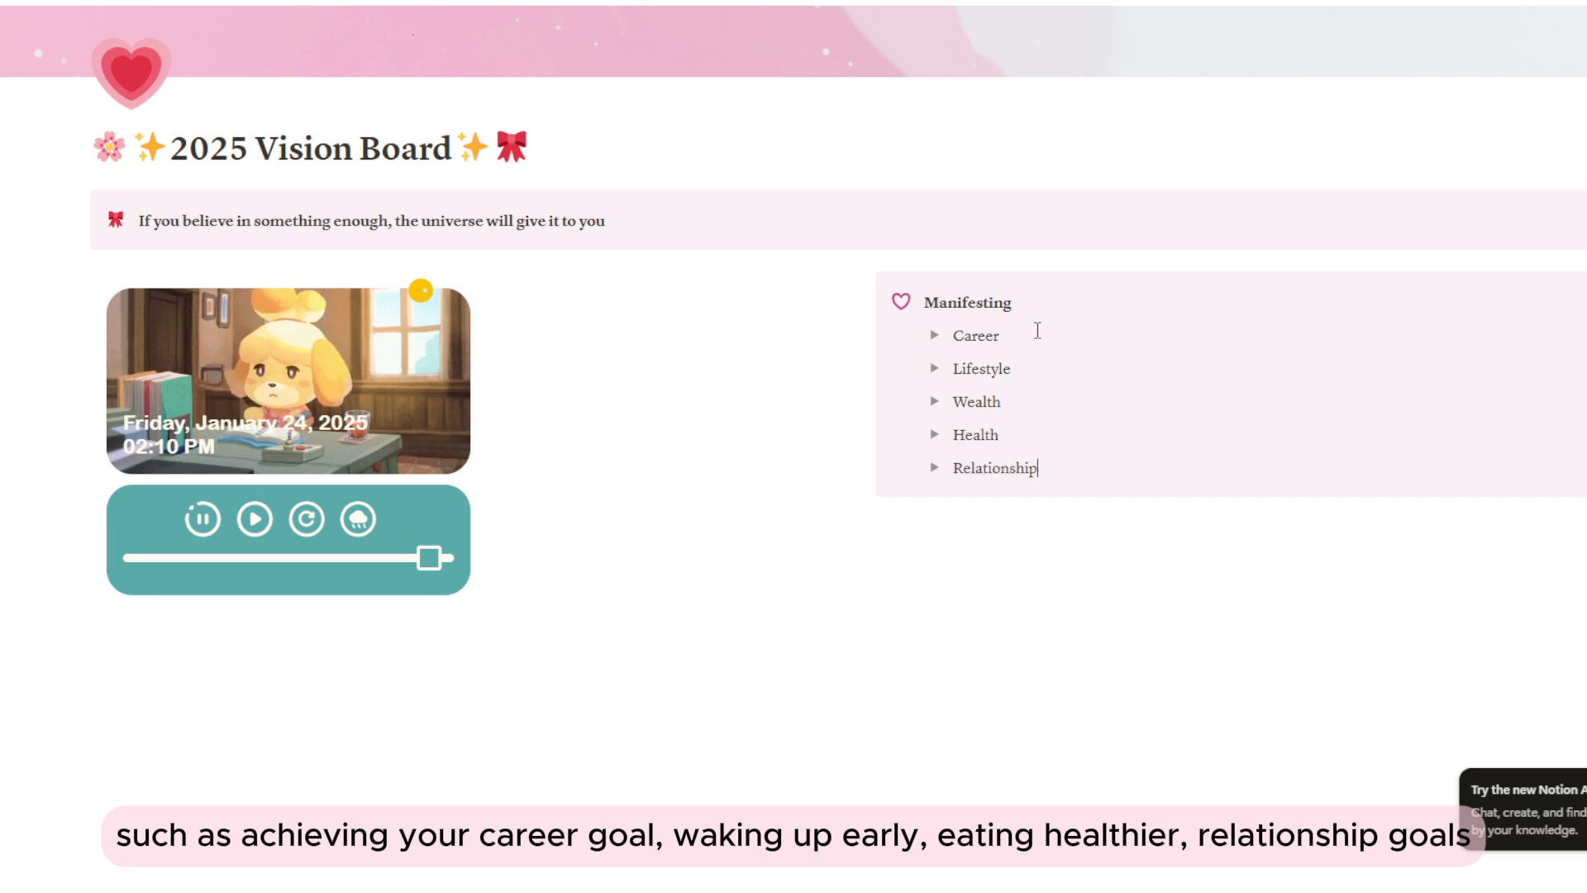
pyautogui.write('/Family goals')
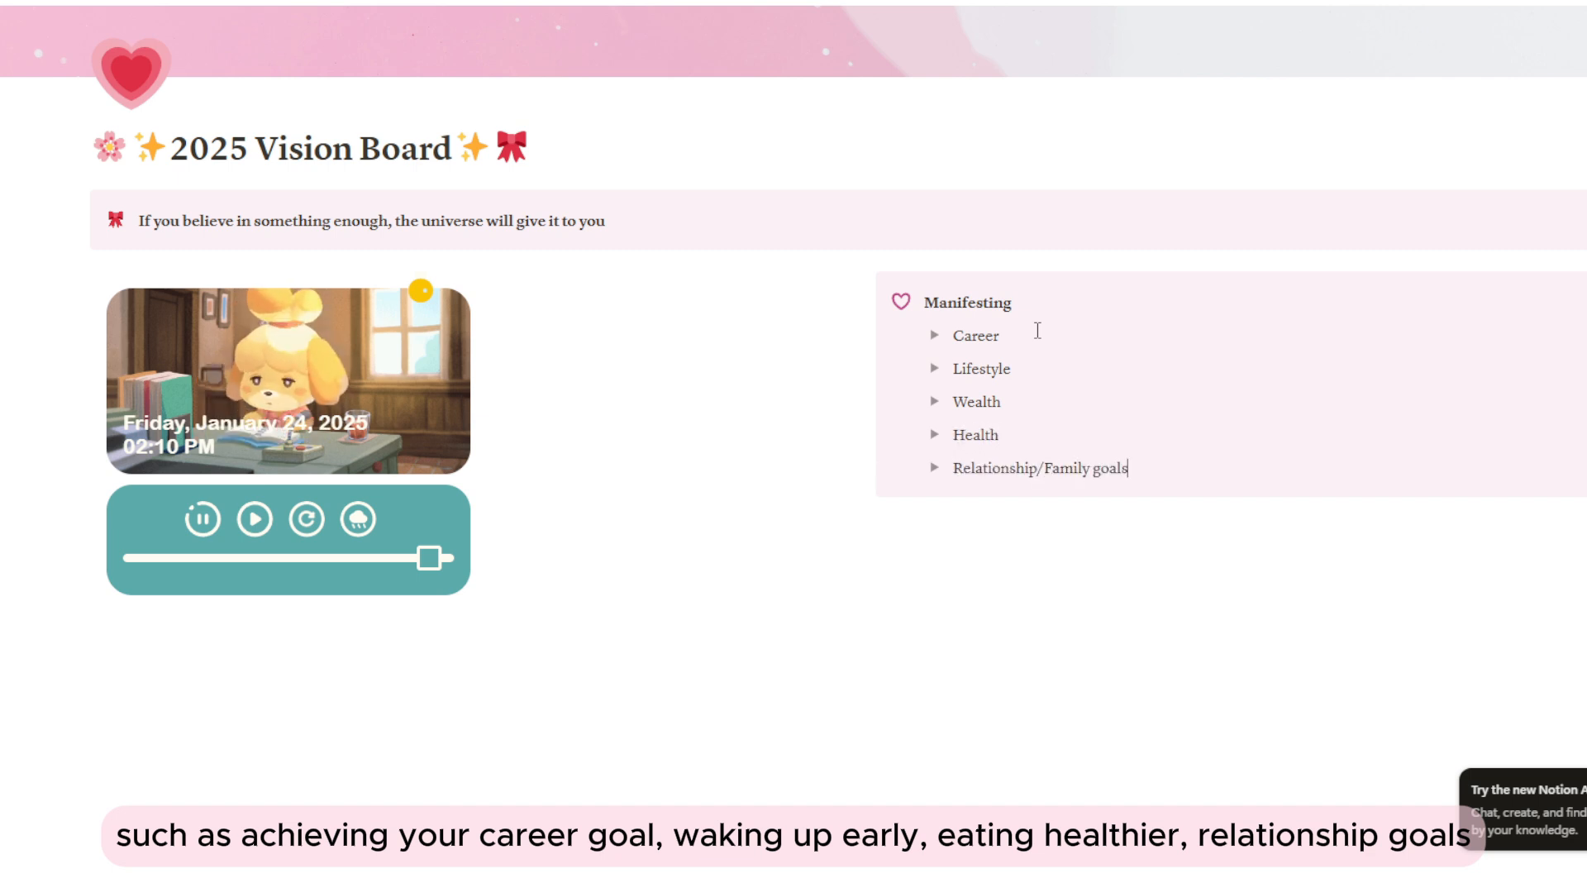
pyautogui.press('Return')
pyautogui.write('Minde')
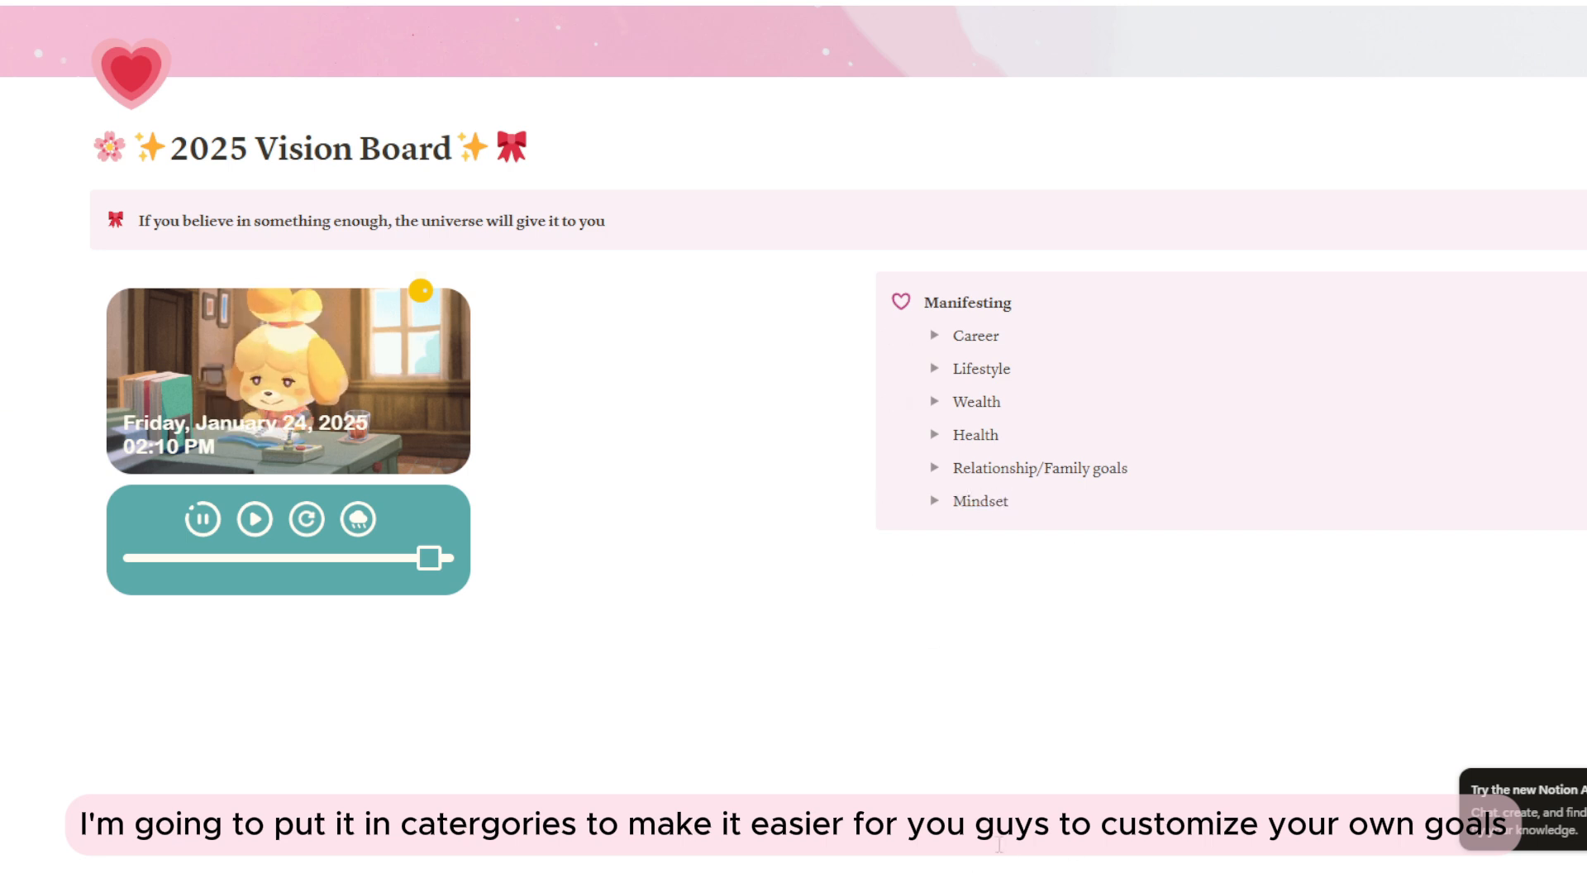
# - Expand the toggles from Career through Relationship/Family goals and start an empty line inside Career and Lifestyle
pyautogui.click(935, 334)
pyautogui.click(935, 400)
pyautogui.click(935, 467)
pyautogui.click(934, 533)
pyautogui.click(934, 599)
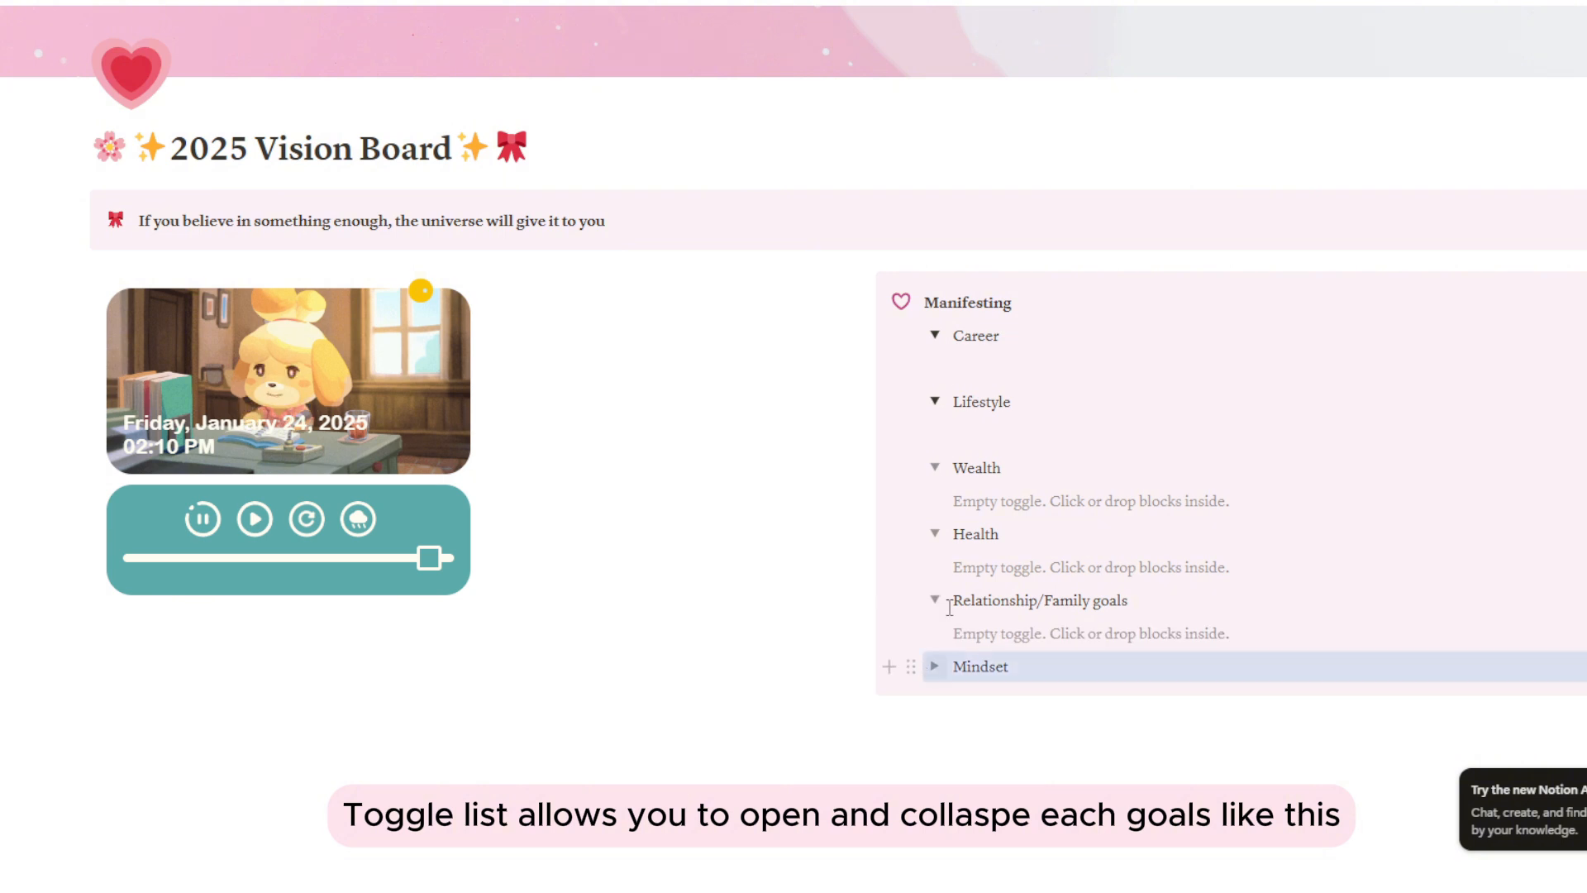
pyautogui.click(984, 367)
pyautogui.click(983, 434)
# - Collapse all the expanded toggles in the Manifesting callout
pyautogui.click(934, 335)
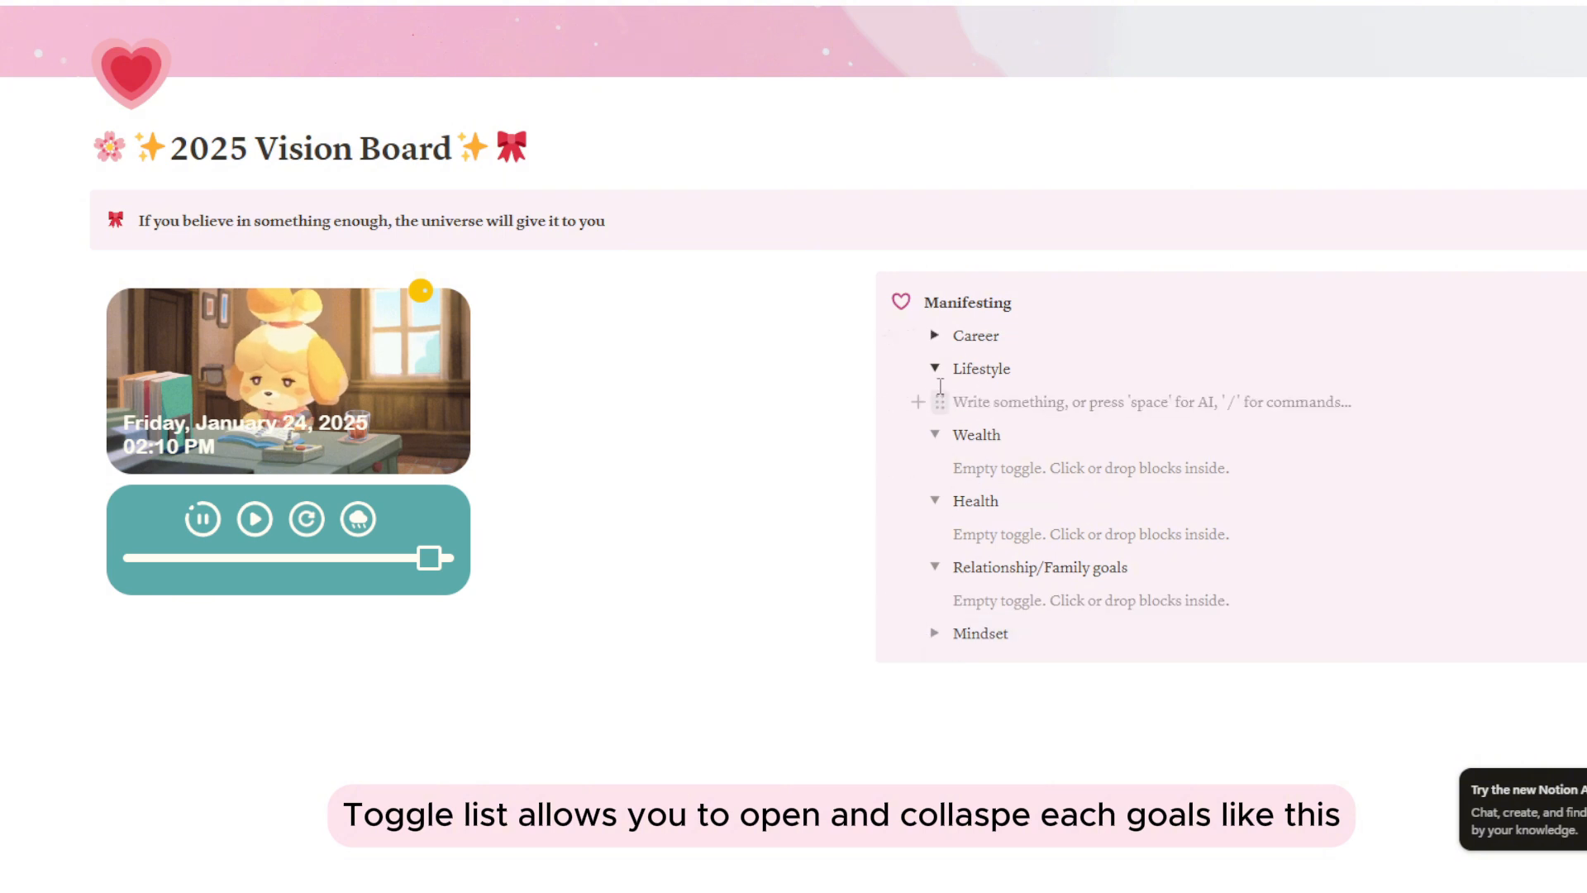
pyautogui.click(935, 367)
pyautogui.click(935, 434)
pyautogui.click(935, 467)
pyautogui.click(935, 506)
# - Expand the Career toggle and enter "goal1" as a line inside it
pyautogui.click(935, 339)
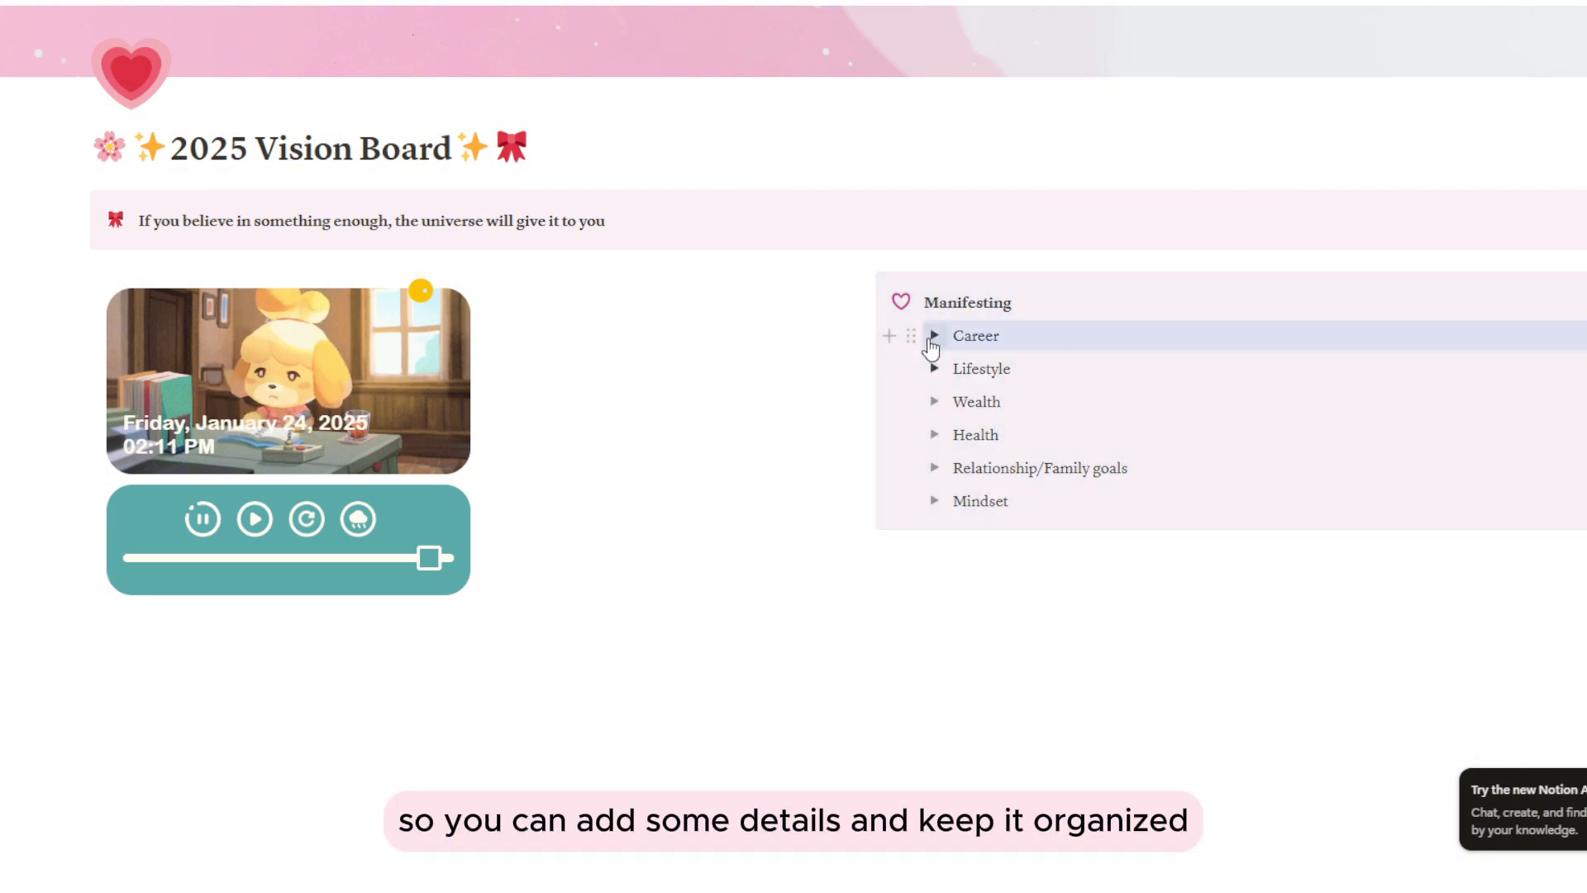
pyautogui.click(967, 366)
pyautogui.write('goal1')
pyautogui.press('Return')
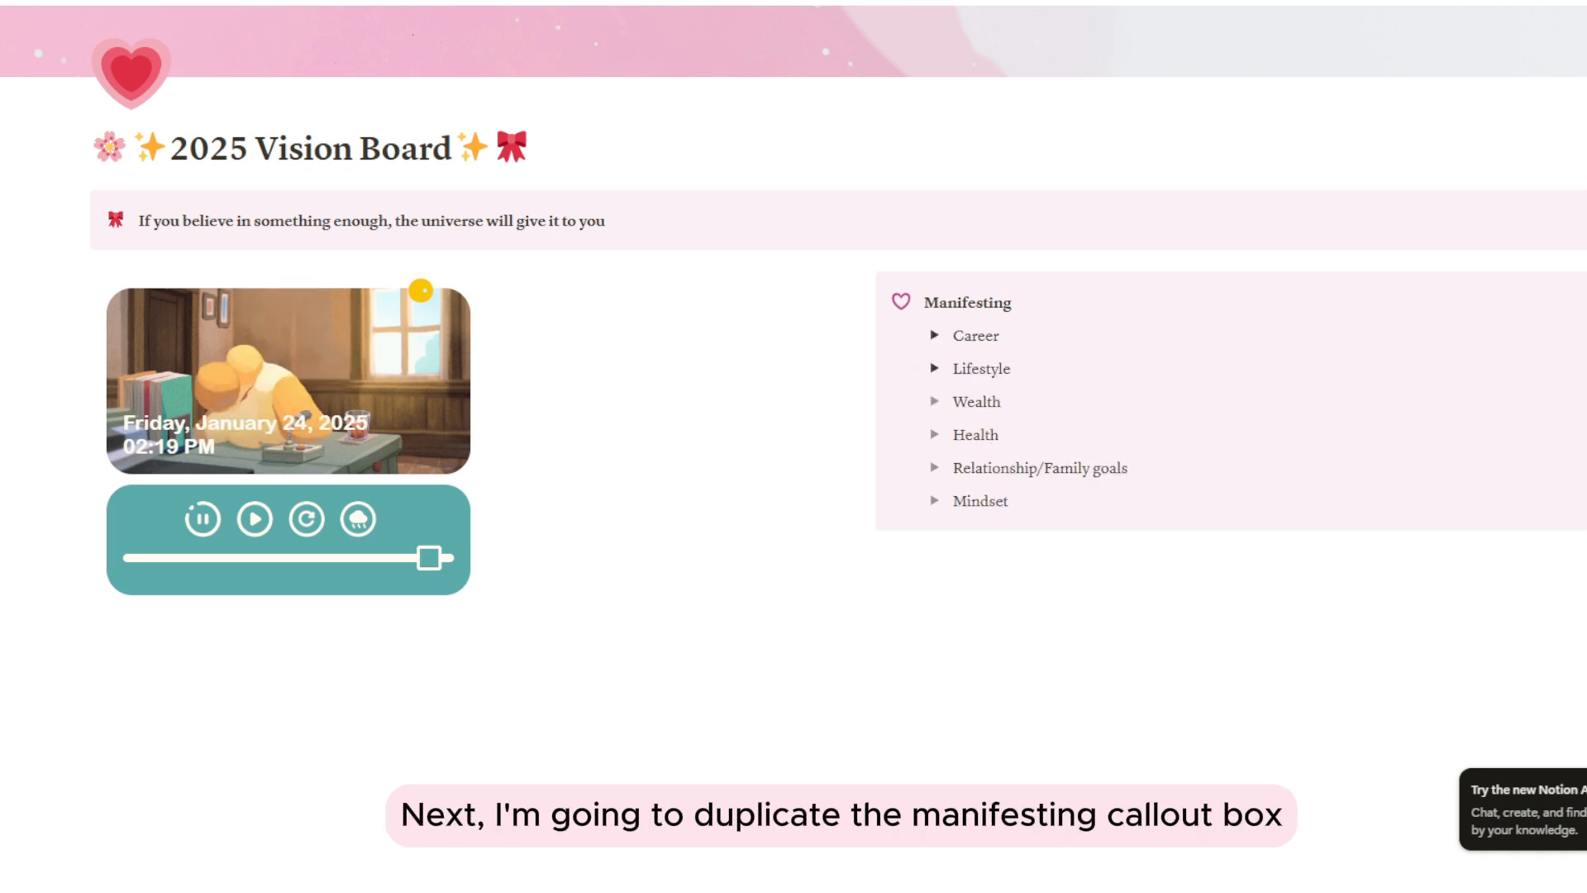
# - Duplicate the Manifesting callout and place the copy as a column between the widget and the original
pyautogui.click(863, 287)
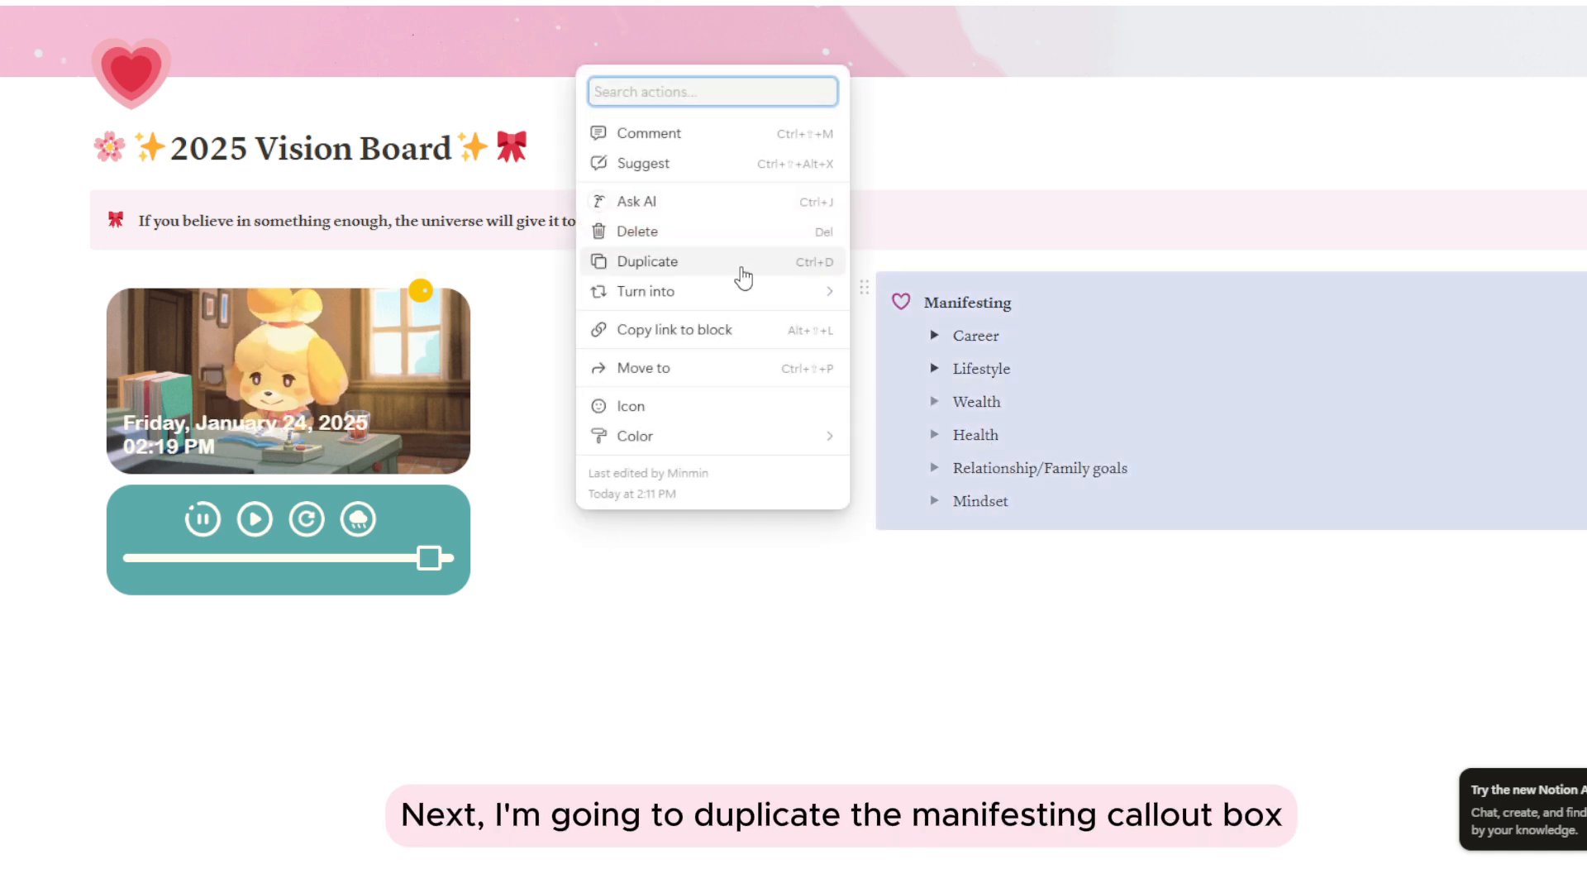
pyautogui.click(741, 259)
pyautogui.moveTo(860, 566); pyautogui.dragTo(812, 446)
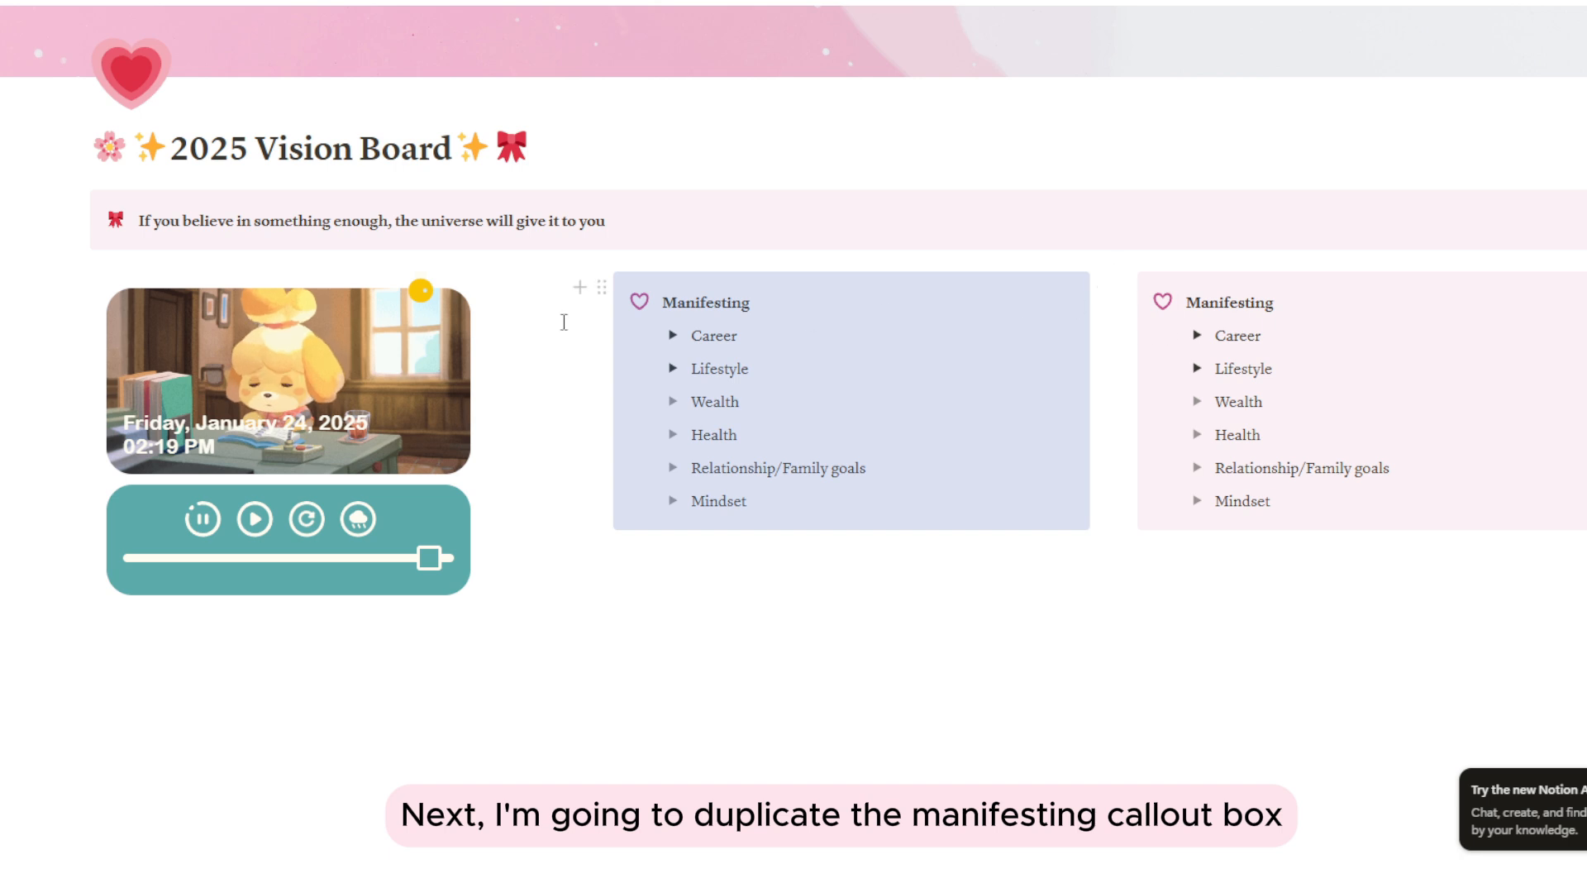
# - Retitle the duplicated callout in the middle column as "To Do Lists"
pyautogui.doubleClick(671, 302)
pyautogui.write('T')
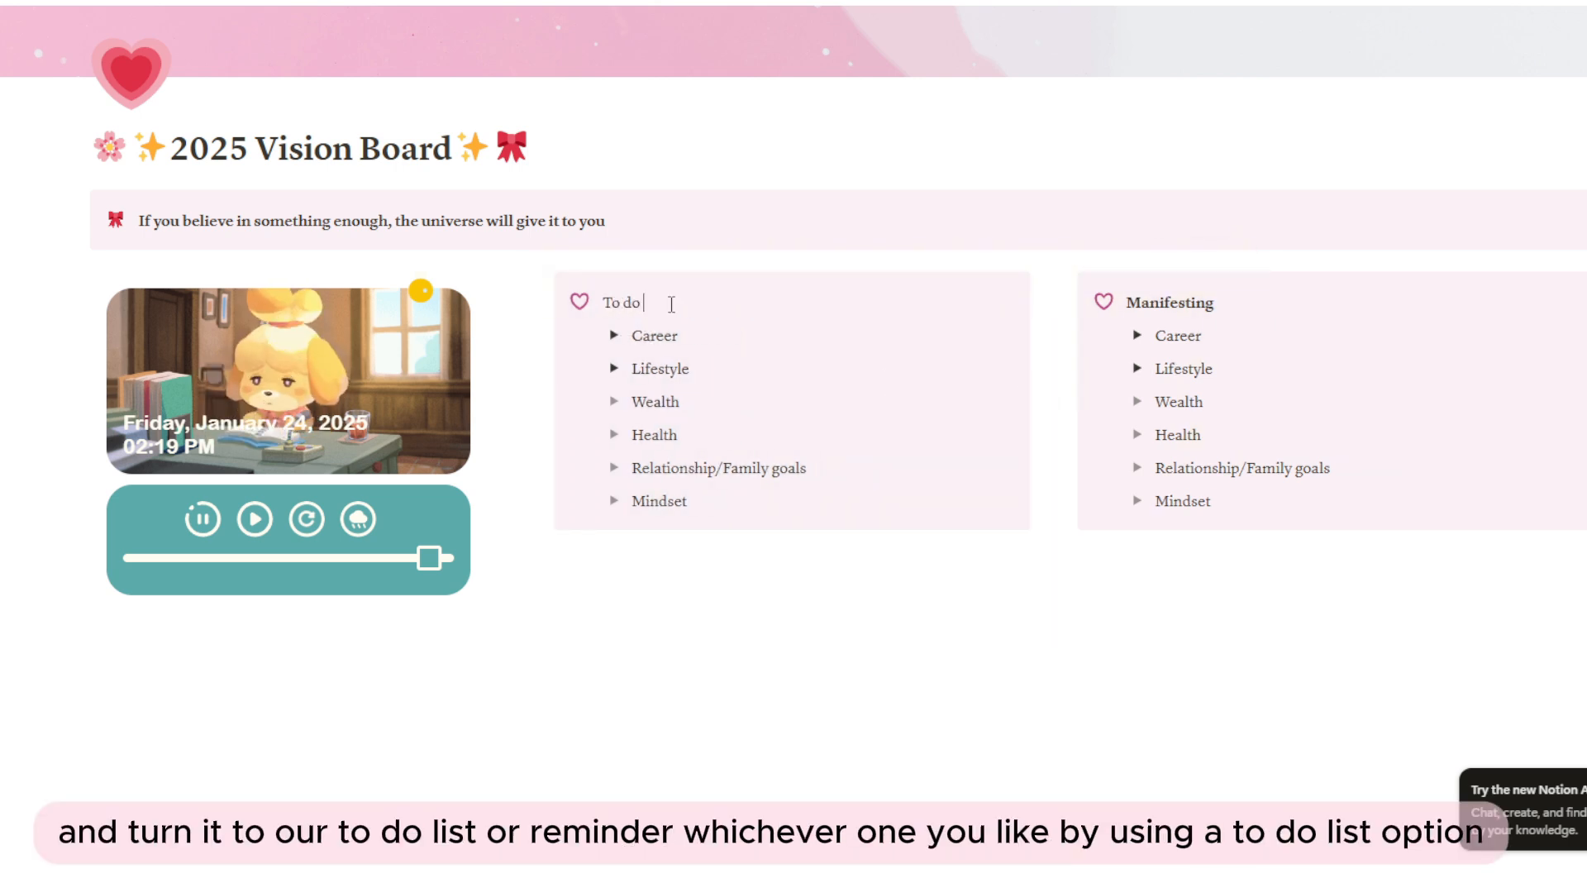
pyautogui.write('o Do Lists')
# - Delete all the copied toggle items from the To Do Lists callout
pyautogui.moveTo(690, 502); pyautogui.dragTo(633, 334)
pyautogui.press('BackSpace')
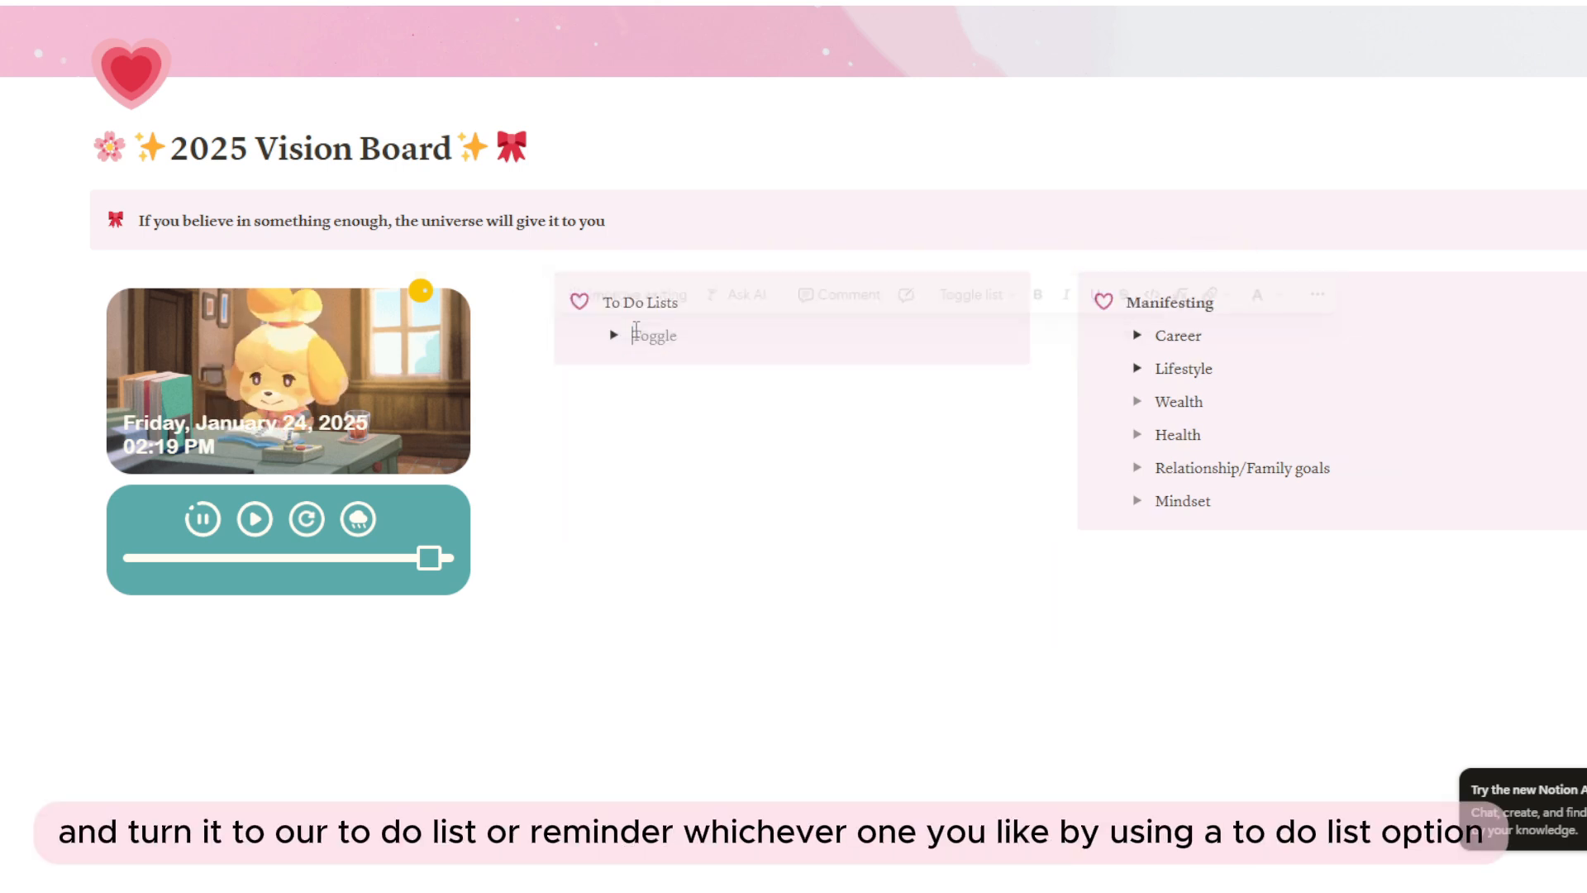
pyautogui.press('BackSpace')
pyautogui.moveTo(666, 402); pyautogui.dragTo(616, 347)
pyautogui.press('BackSpace')
# - Fill the To Do Lists callout with a to-do list of six checkbox items, "To do 1" through "To do 6"
pyautogui.write('/')
pyautogui.scroll(-3, 757, 533)
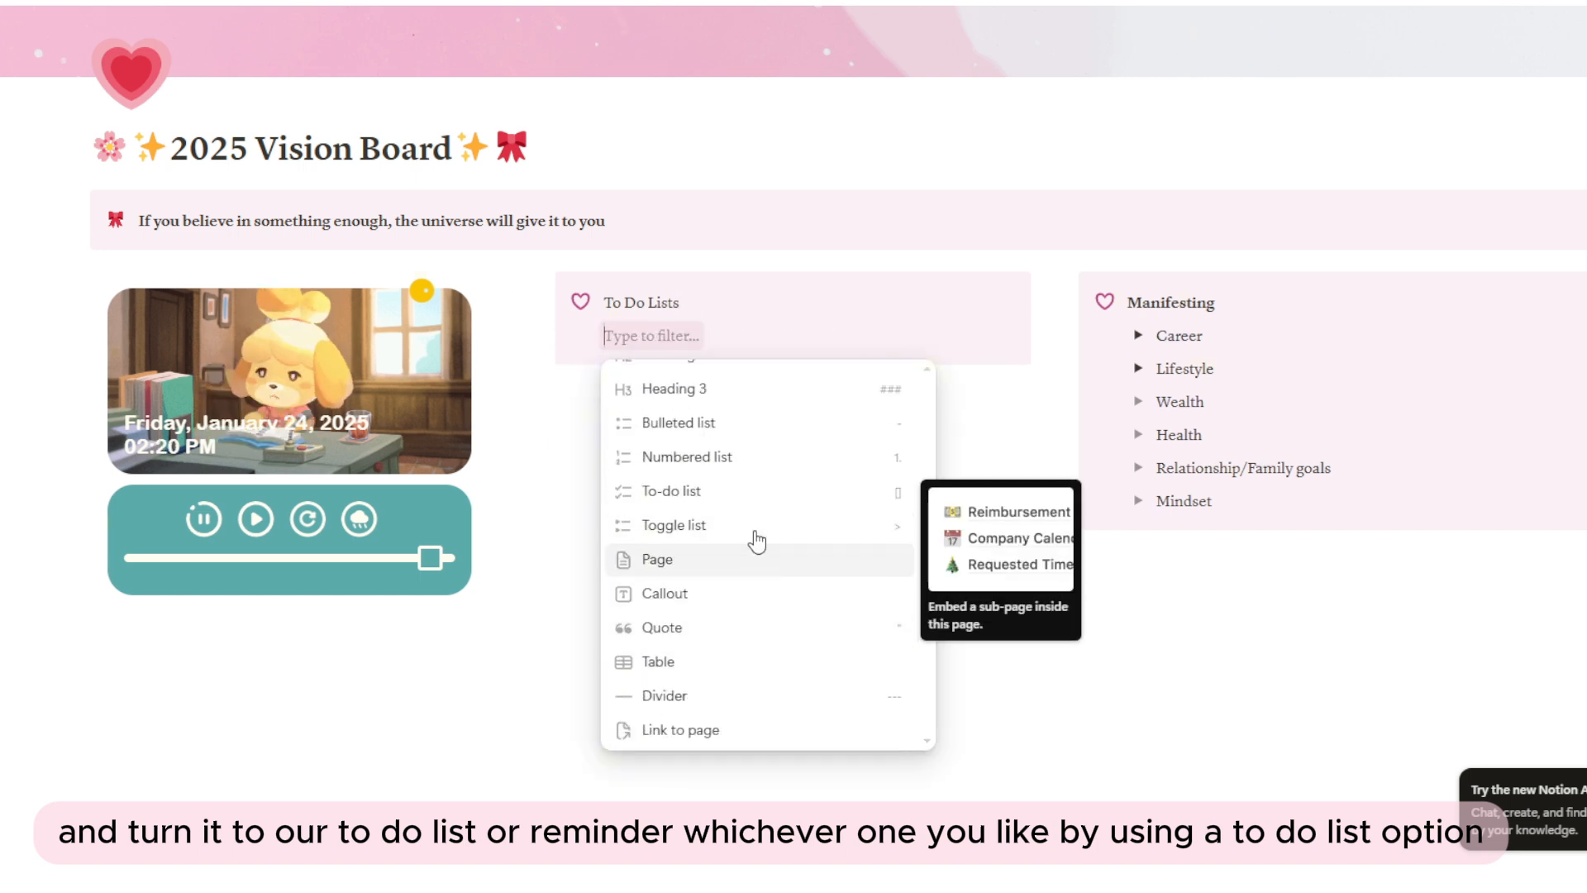
pyautogui.click(727, 482)
pyautogui.write('To do 1')
pyautogui.press('Return')
pyautogui.write('To do 2')
pyautogui.press('Return')
pyautogui.write('To d')
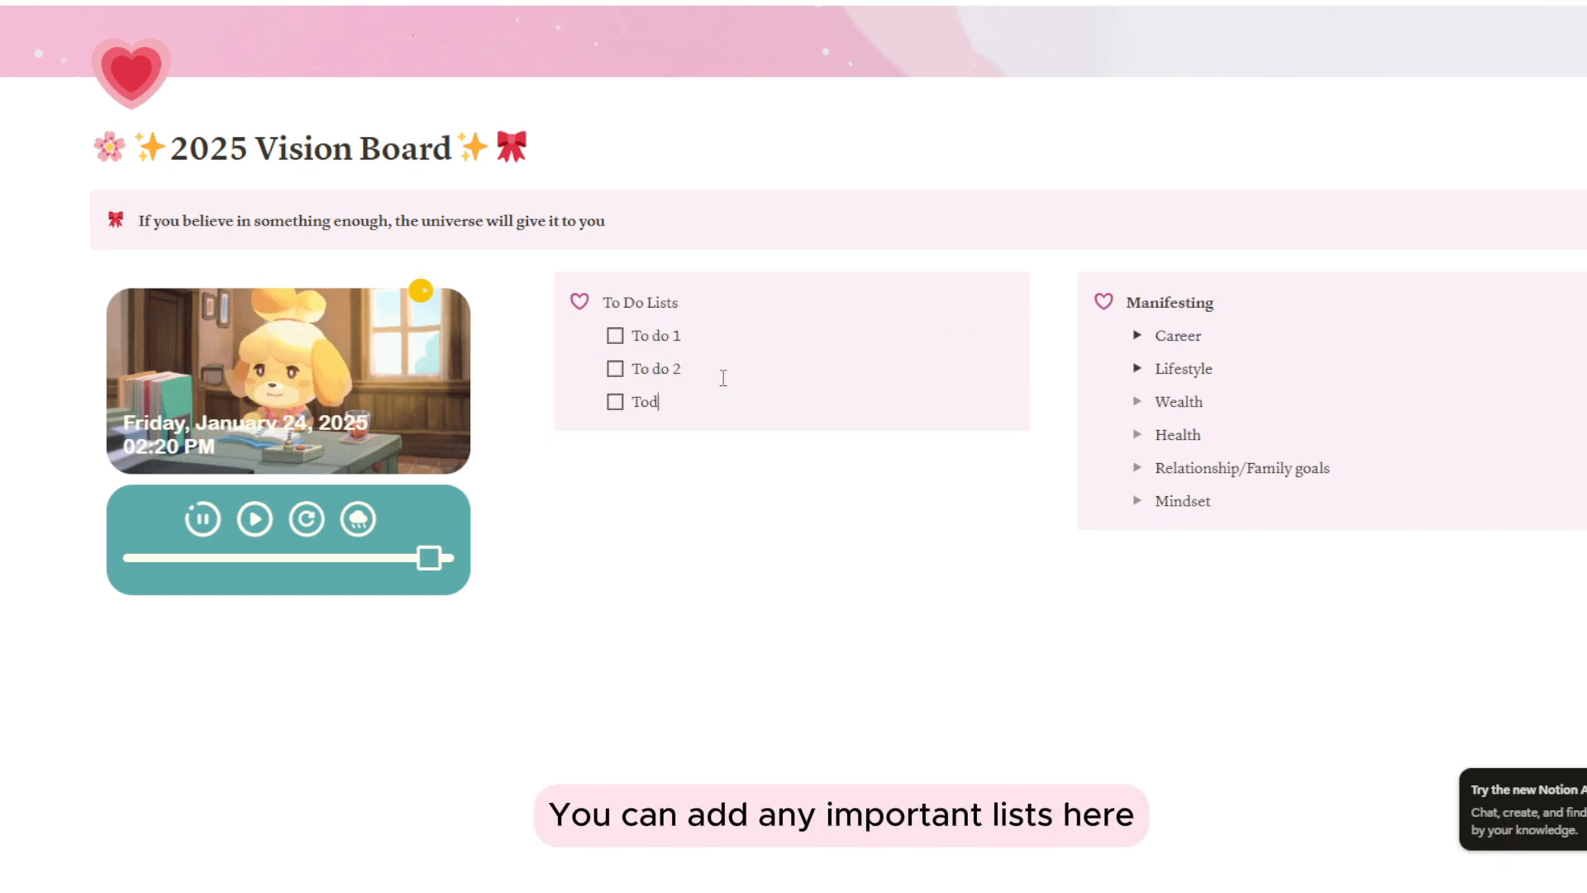
pyautogui.write('o 3')
pyautogui.press('Return')
pyautogui.write('To do 4')
pyautogui.press('Return')
pyautogui.write('To do 5')
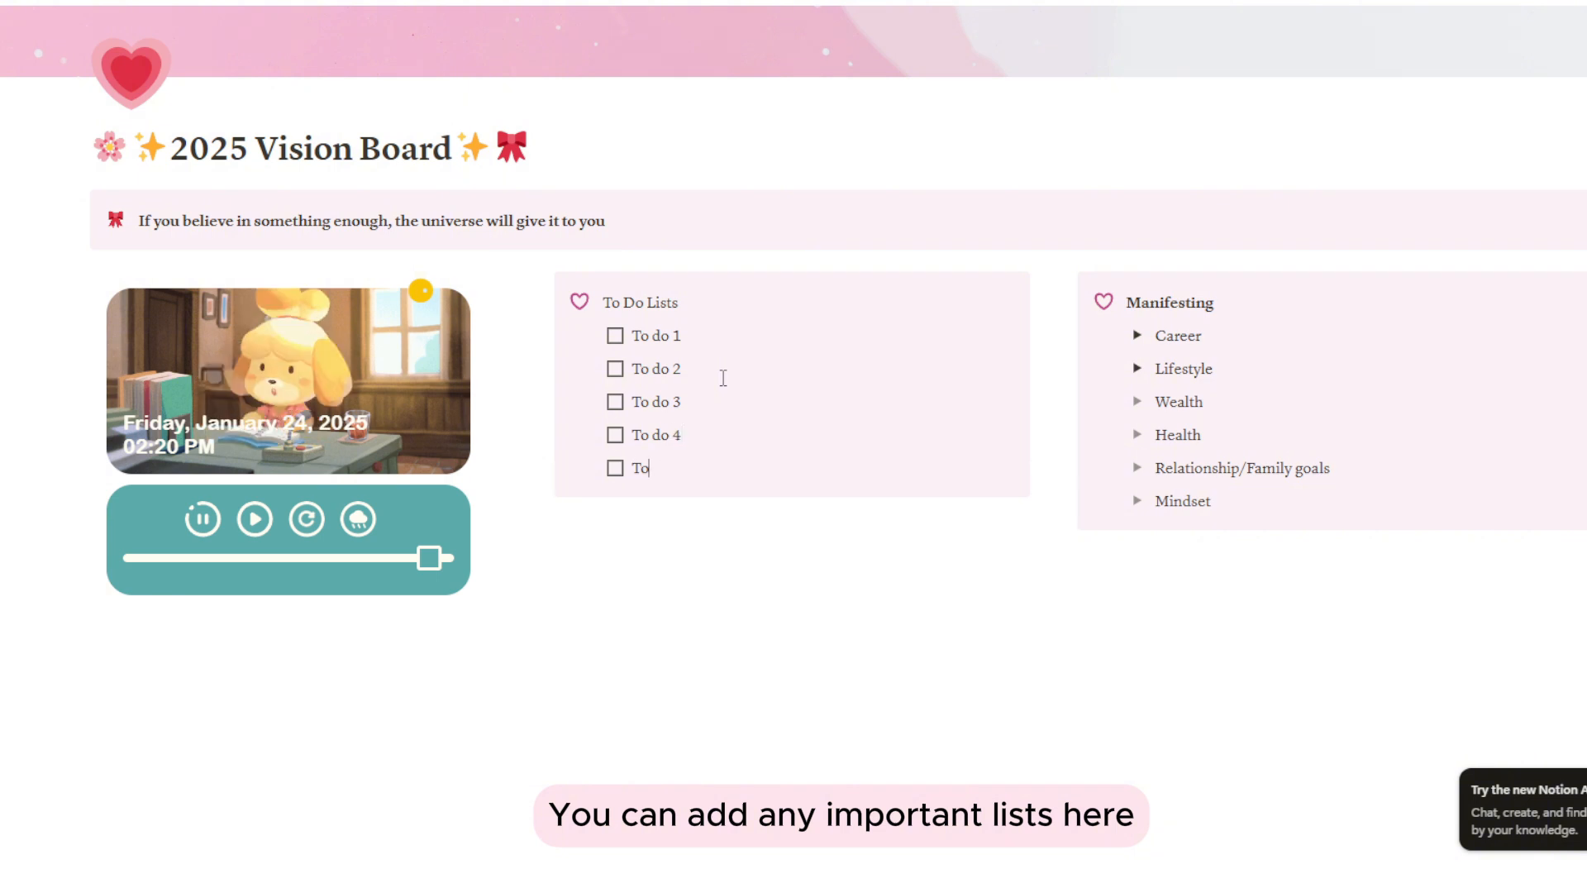
pyautogui.press('Return')
pyautogui.write('To do')
pyautogui.write('6')
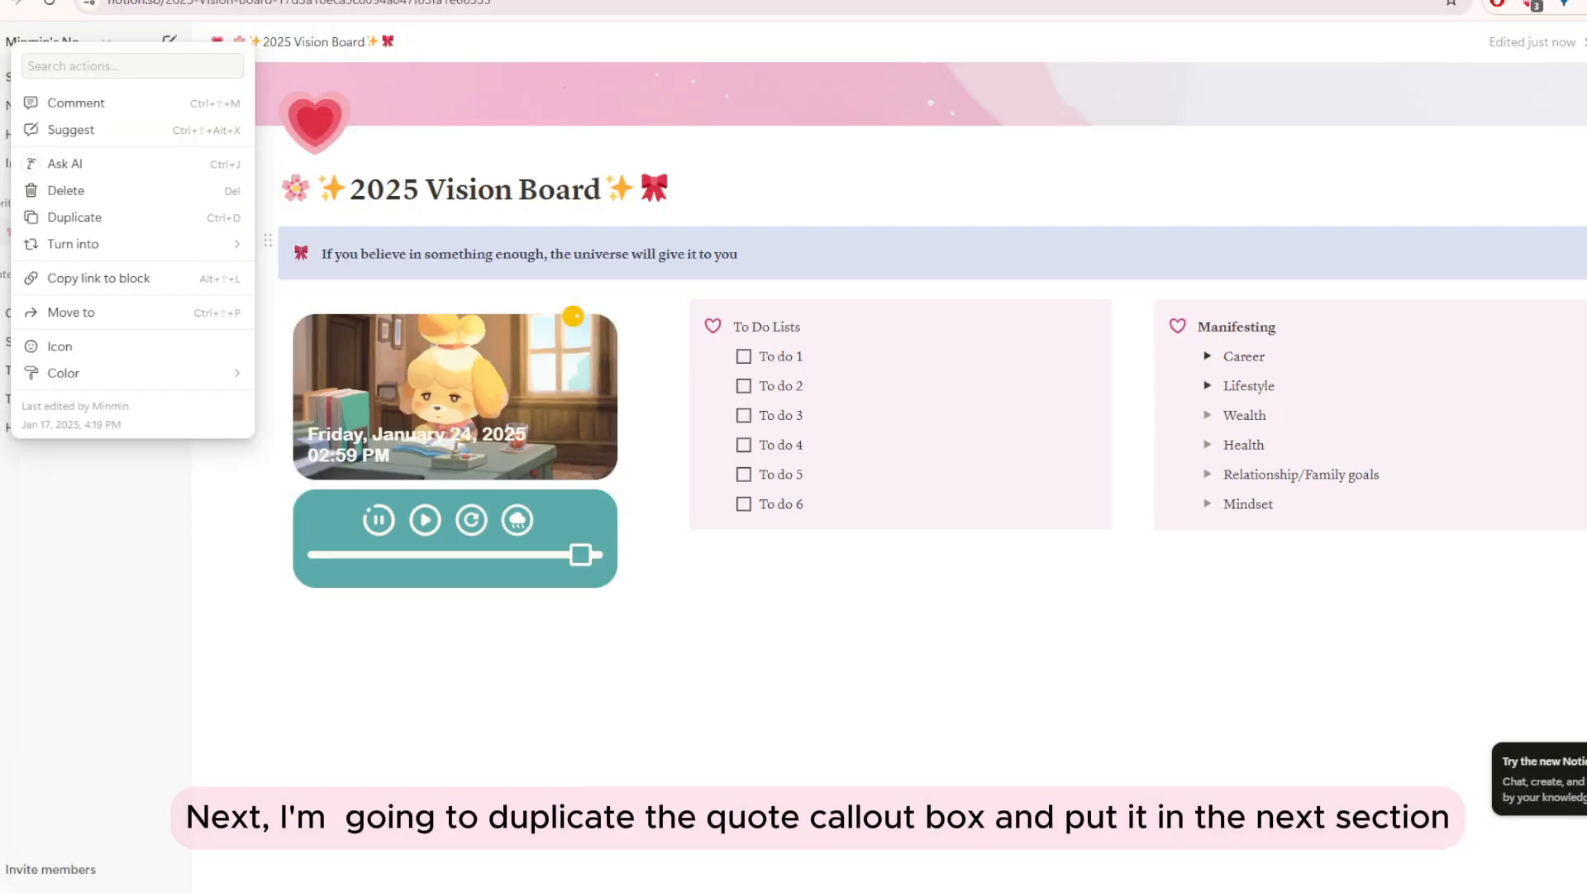
# - Place a copy of the quote callout below the three columns and retitle it "Vision and Goals"
pyautogui.click(607, 713)
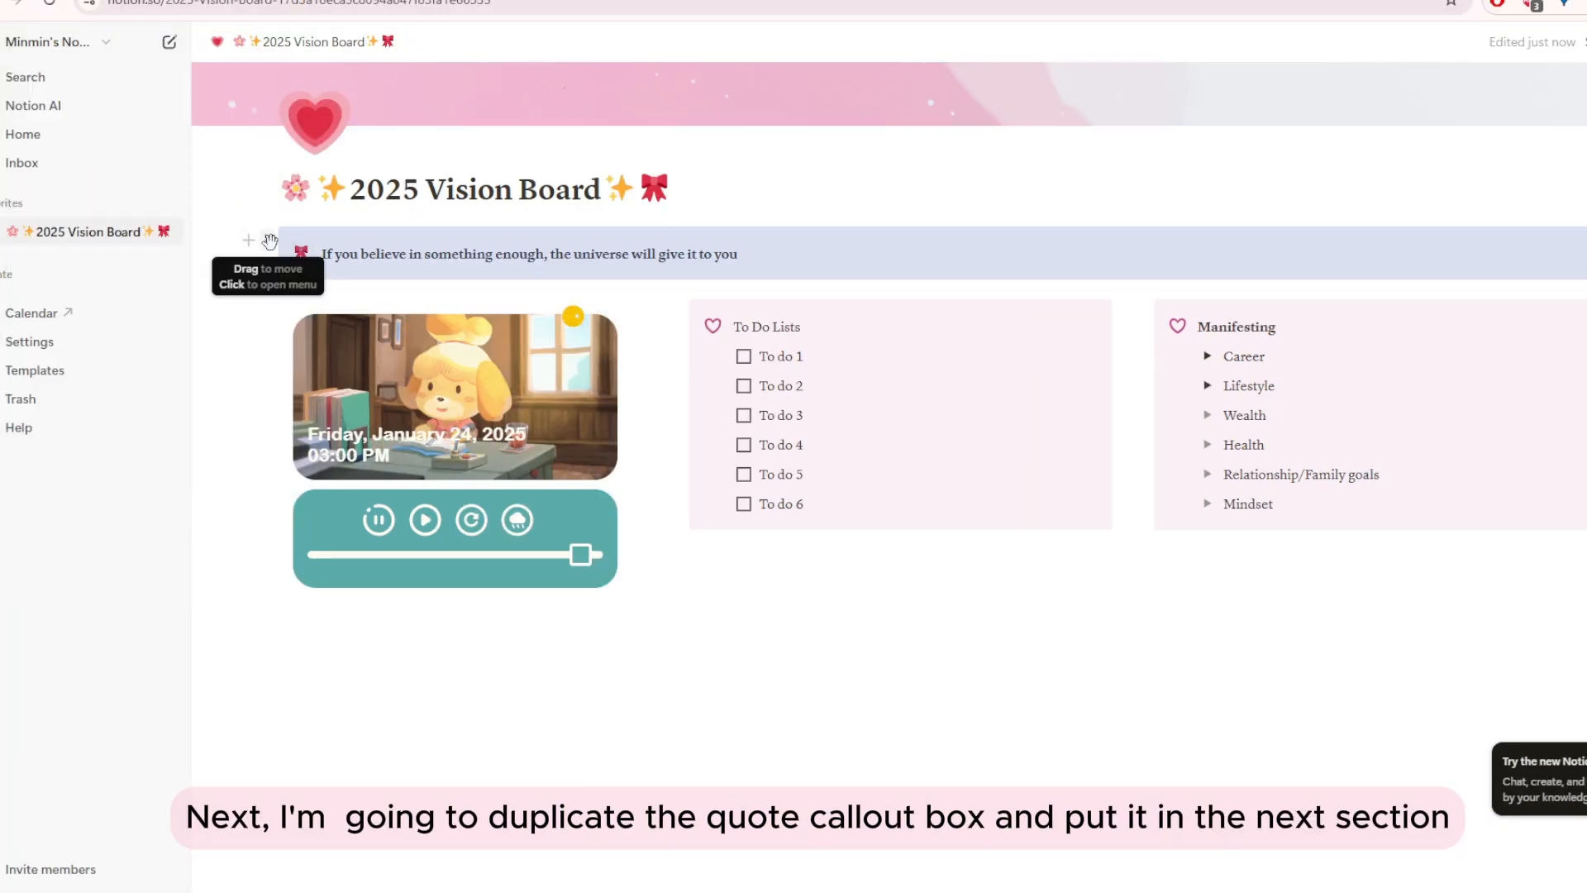
pyautogui.click(269, 241)
pyautogui.click(195, 216)
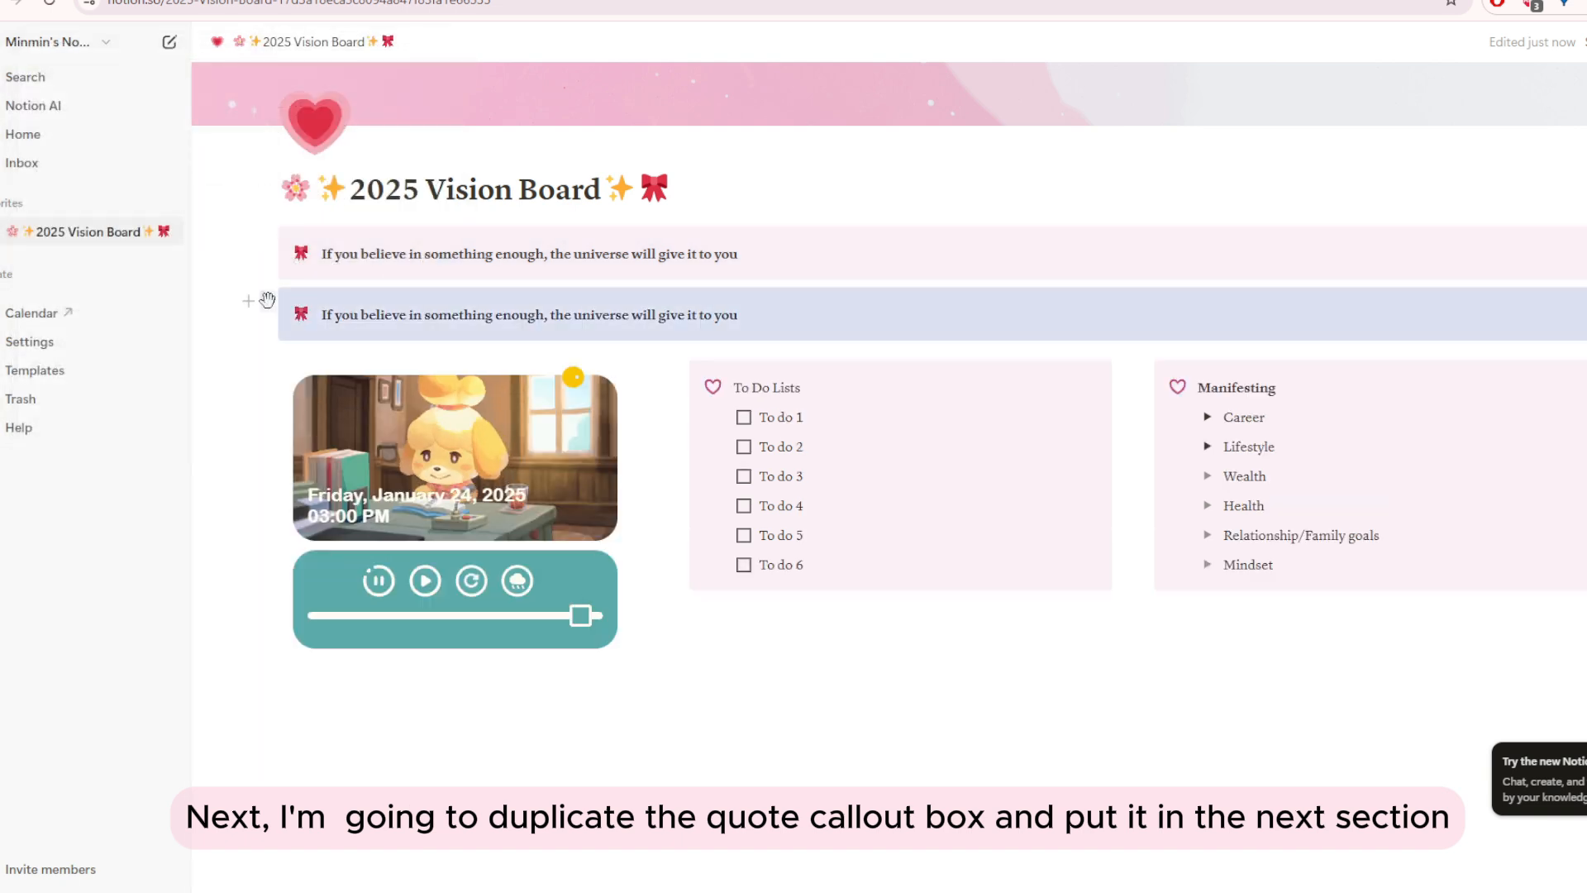
pyautogui.moveTo(267, 300); pyautogui.dragTo(273, 703)
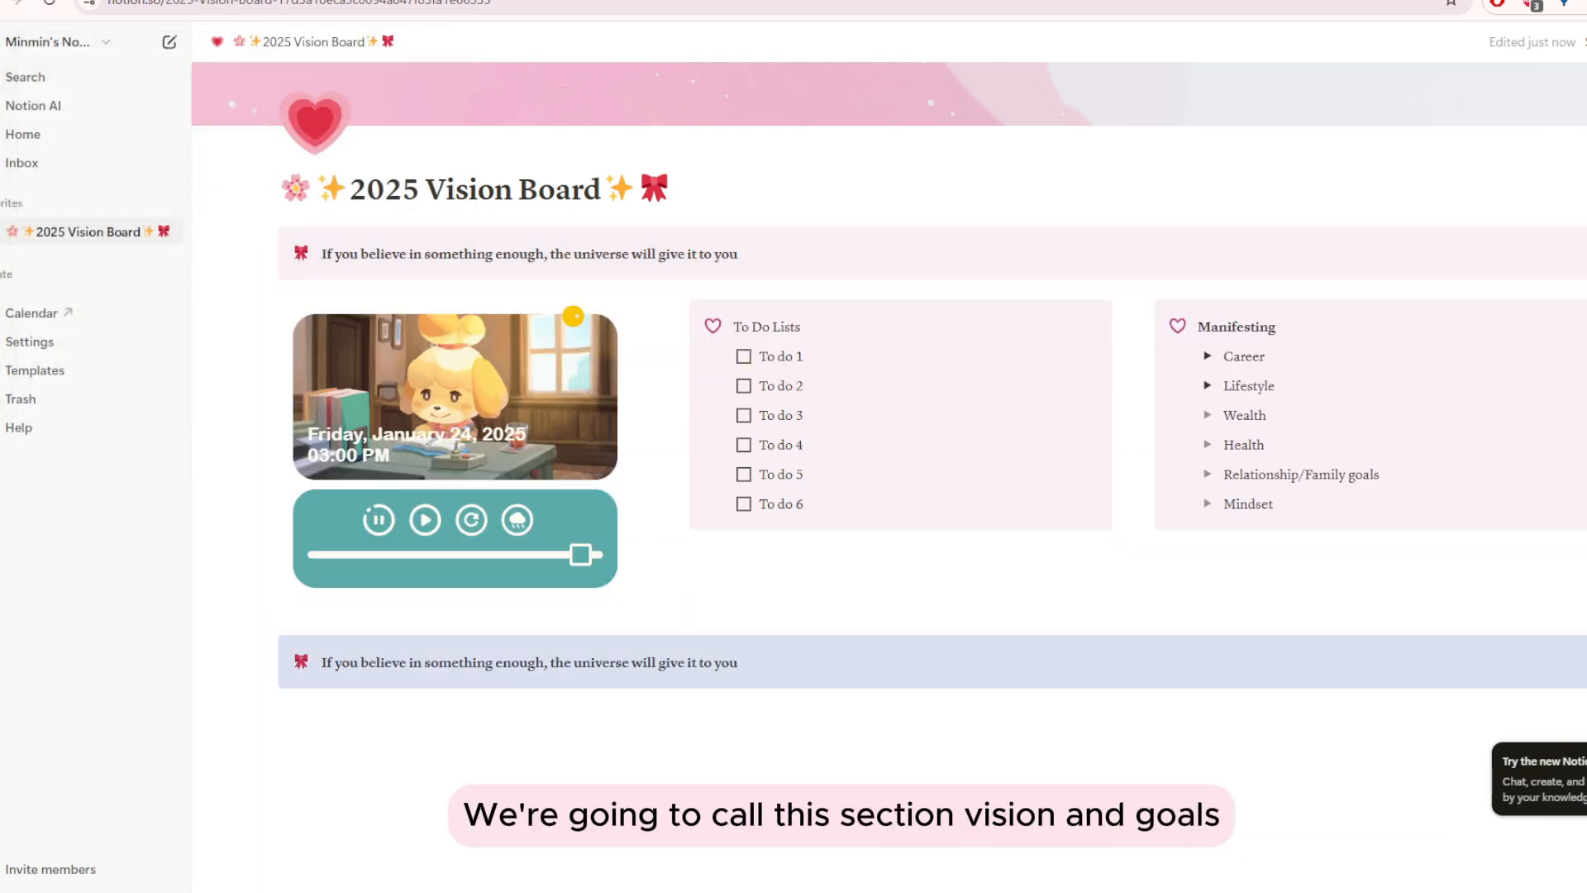
pyautogui.hotkey('ctrl', 'a')
pyautogui.write('Vision and Goals')
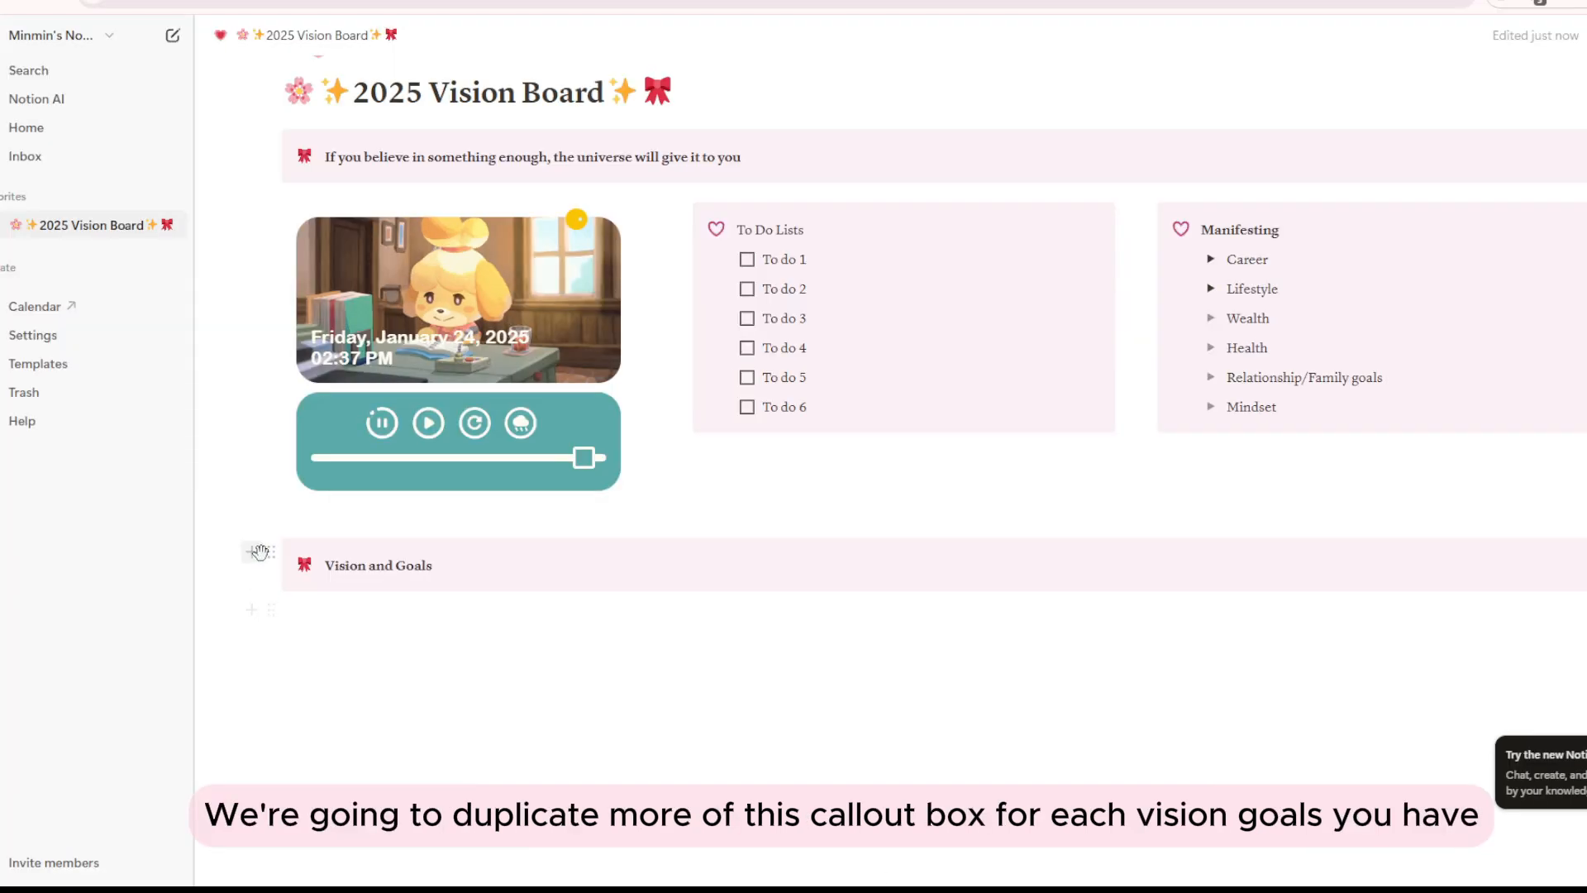
# - Duplicate the Vision and Goals callout and change the copy's icon to the sparkles emoji
pyautogui.click(77, 666)
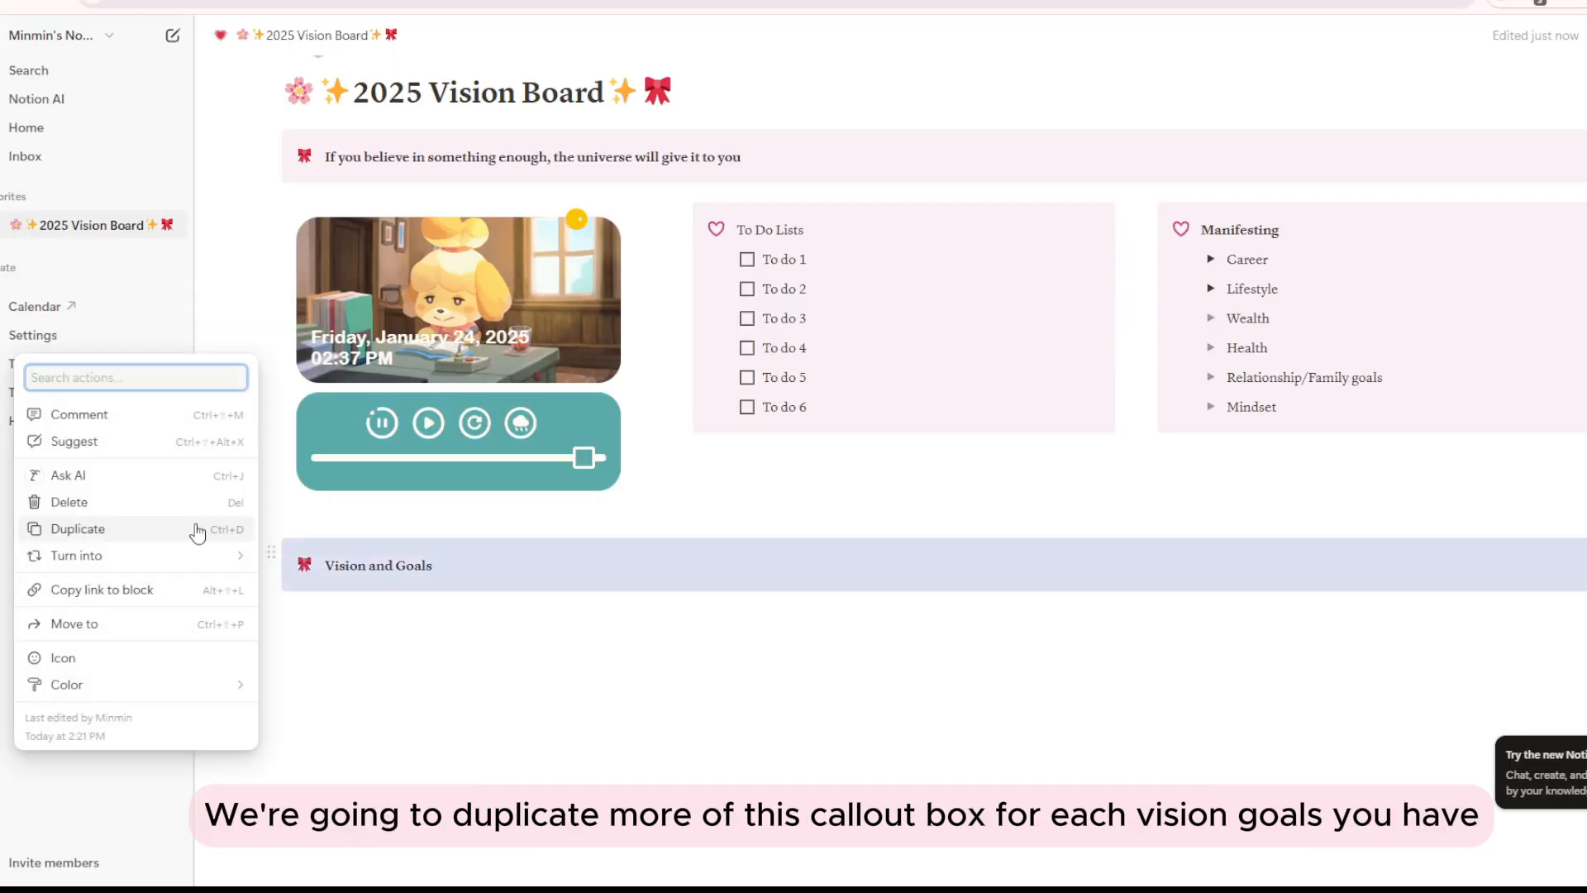
pyautogui.click(196, 530)
pyautogui.click(304, 564)
pyautogui.write('spark')
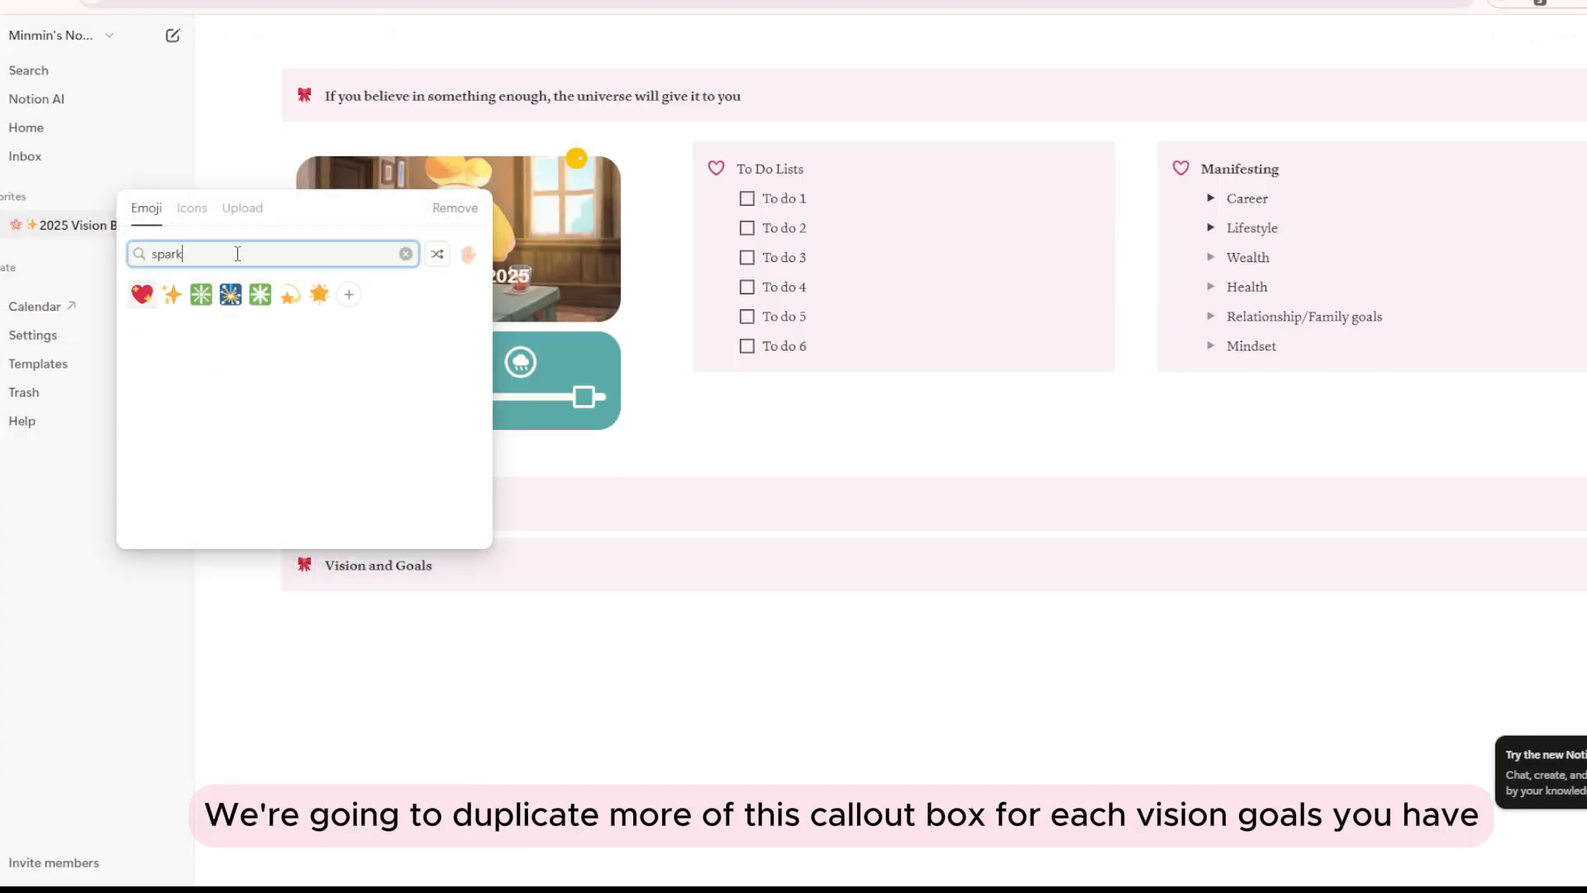
pyautogui.click(172, 295)
# - Give the sparkles callout below the Vision and Goals heading a light purple background
pyautogui.click(268, 552)
pyautogui.moveTo(232, 684)
pyautogui.scroll(-1, 357, 820)
pyautogui.click(355, 806)
pyautogui.click(319, 606)
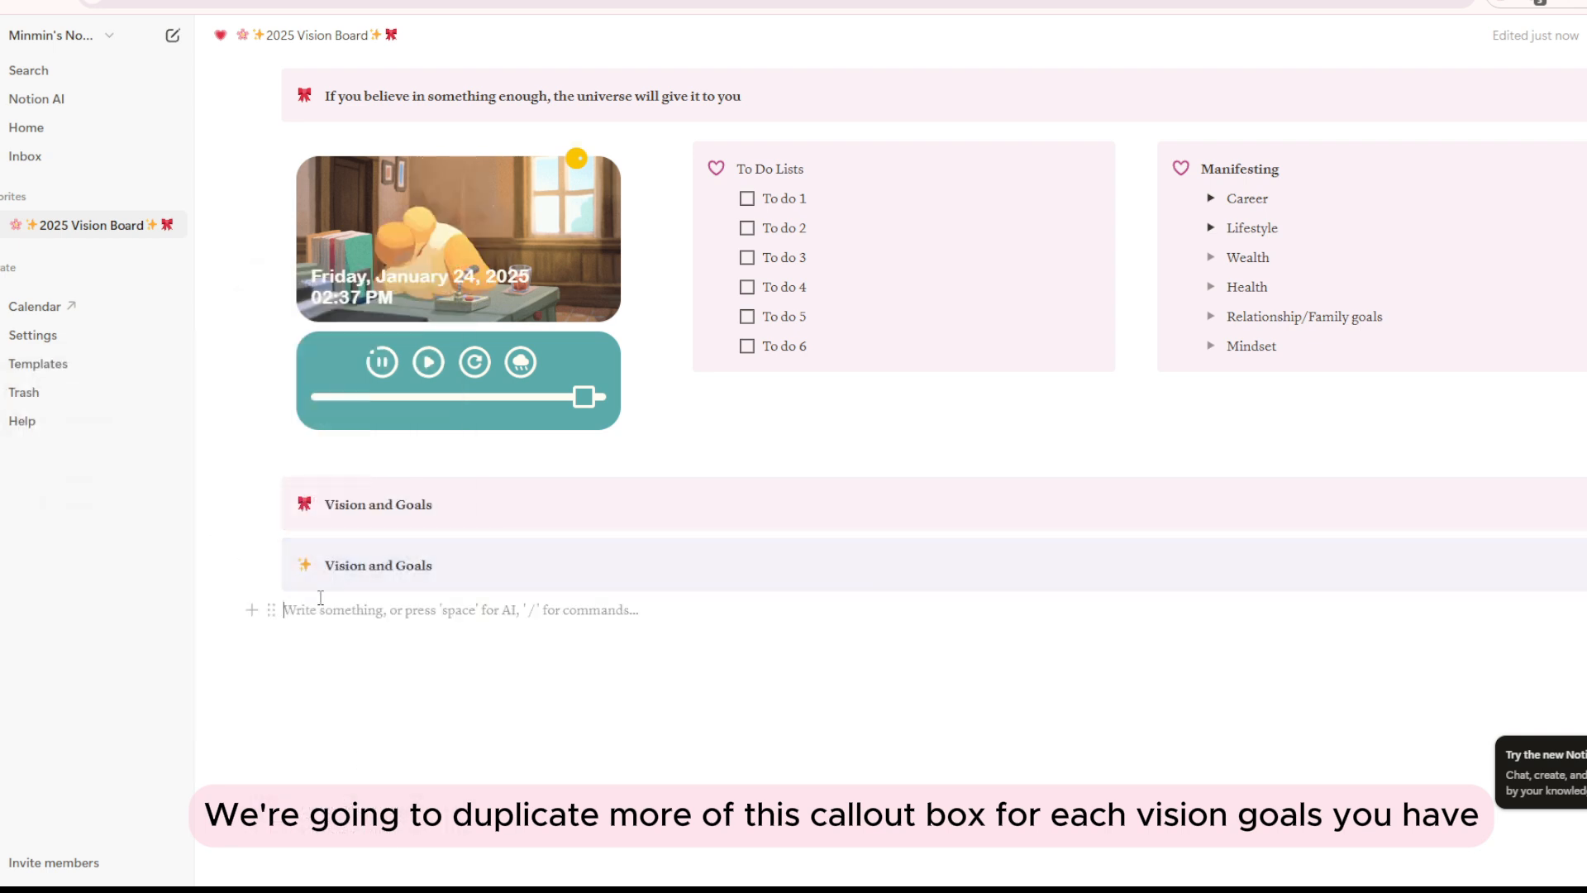
# - Duplicate the purple callout to make six and arrange them in a grid of two rows and three columns
pyautogui.click(271, 552)
pyautogui.click(240, 536)
pyautogui.hotkey('ctrl', 'd')
pyautogui.hotkey('ctrl', 'd')
pyautogui.hotkey('ctrl', 'd')
pyautogui.hotkey('ctrl', 'd')
pyautogui.hotkey('ctrl', 'd')
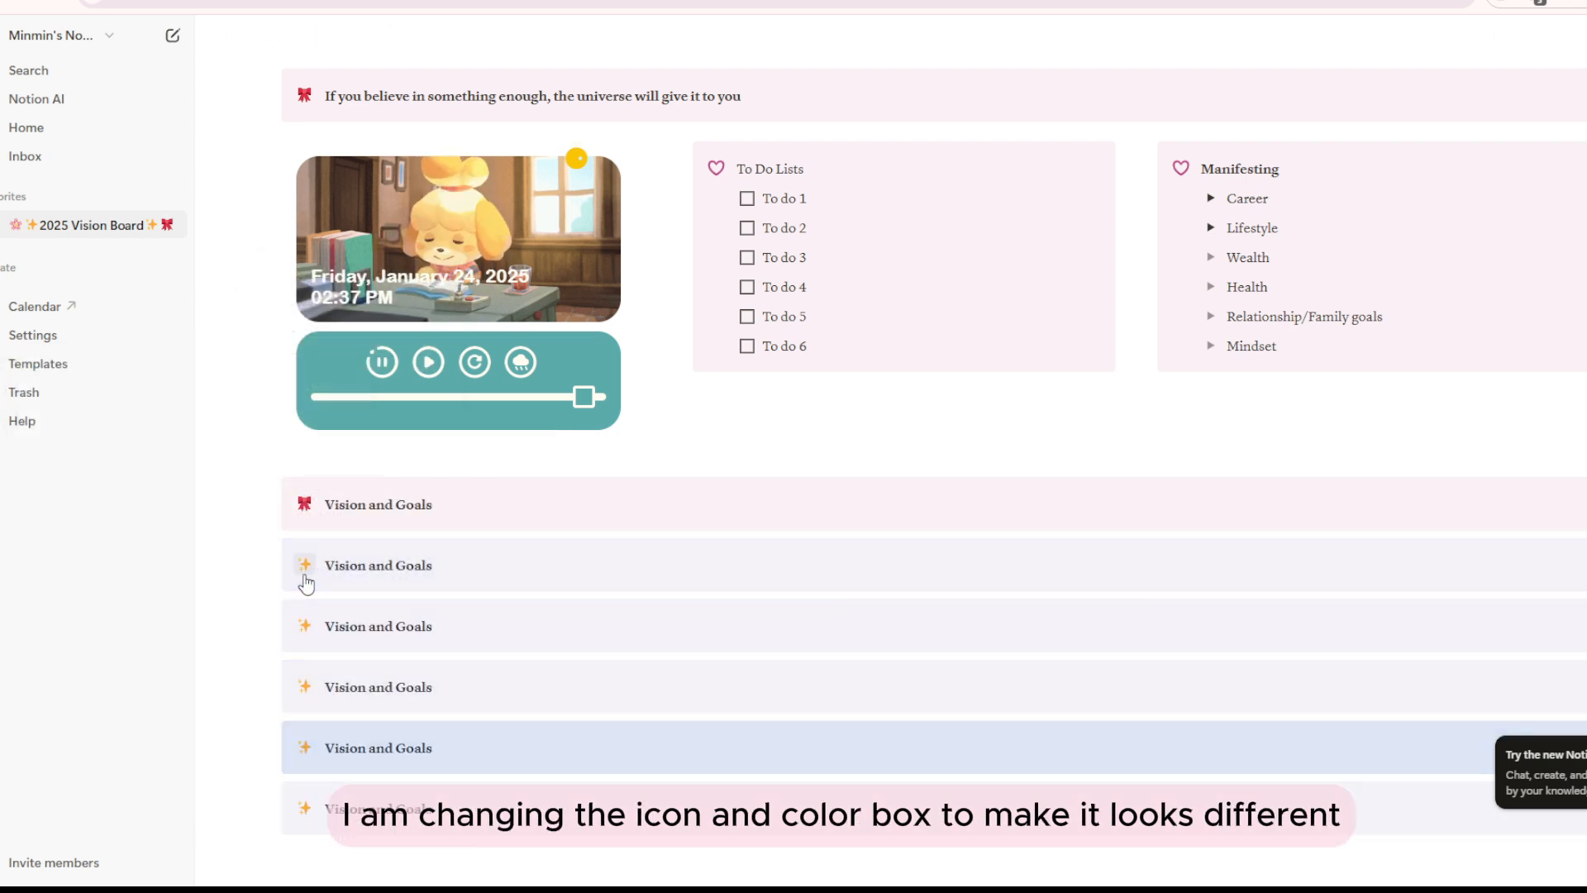
pyautogui.moveTo(269, 544); pyautogui.dragTo(1582, 498)
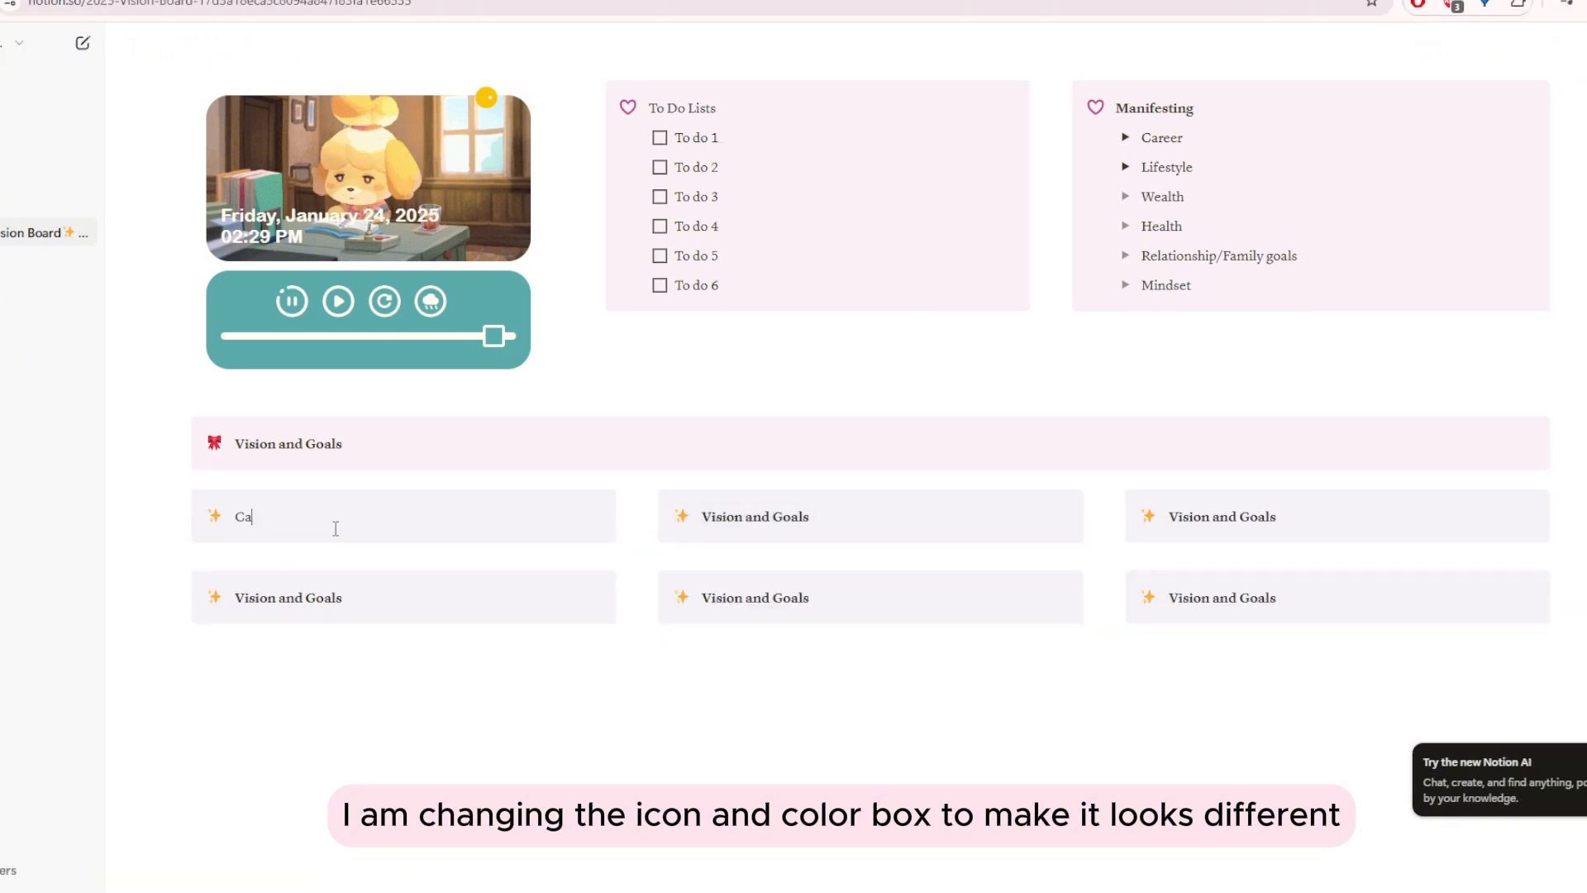
# - Title the three callouts in the grid's upper row "Career", "Life Style" and "Wealth"
pyautogui.write('reer')
pyautogui.click(819, 518)
pyautogui.hotkey('ctrl', 'a')
pyautogui.press('BackSpace')
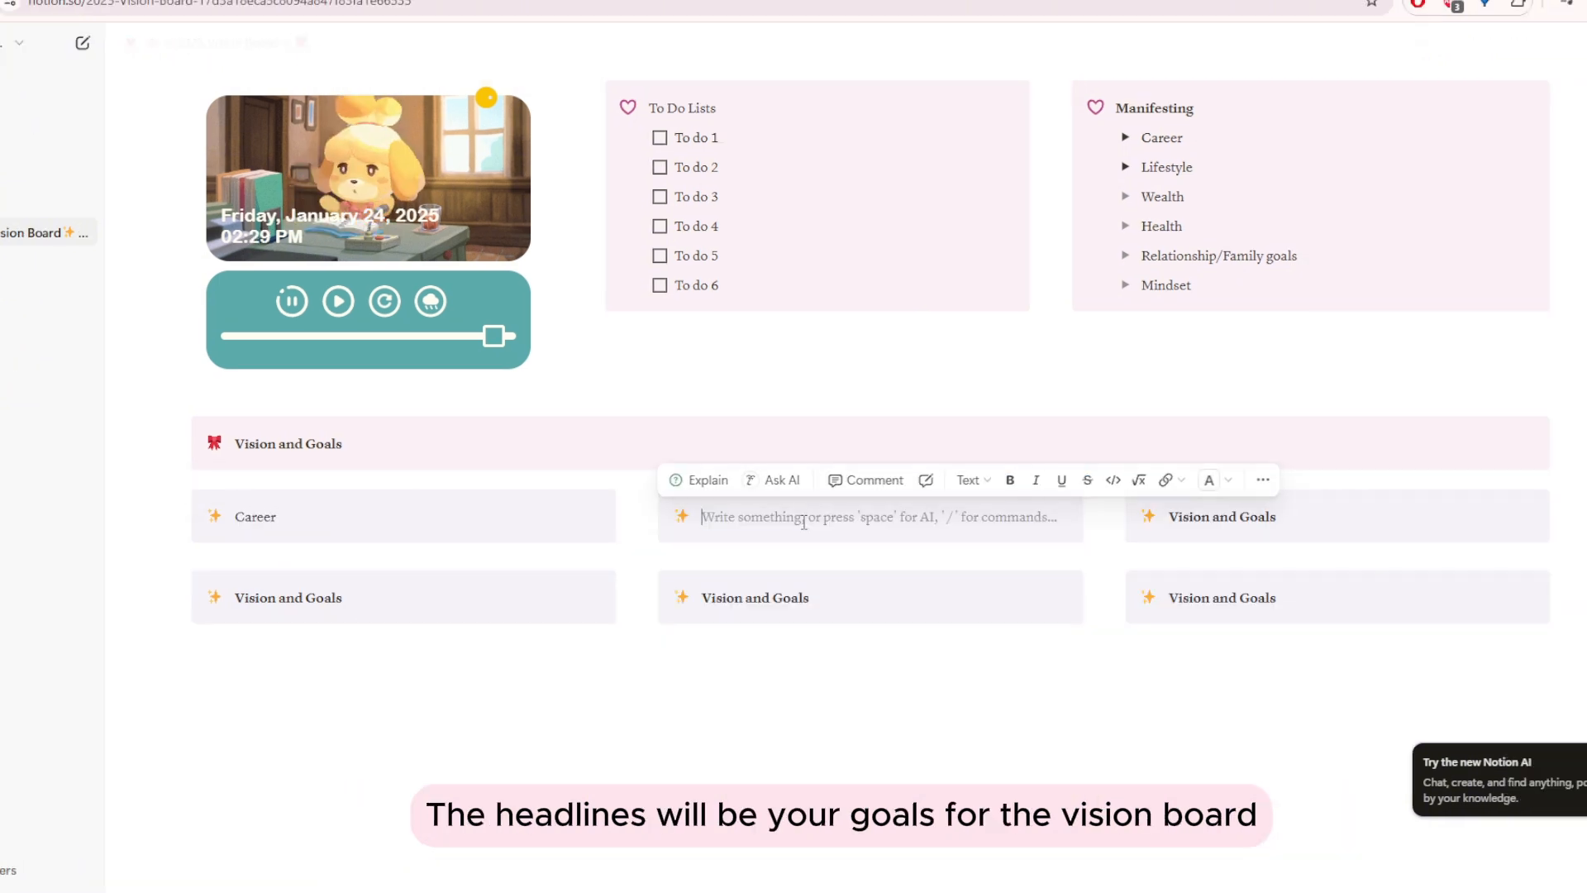
pyautogui.write('Life Style')
pyautogui.doubleClick(1187, 517)
pyautogui.write('Wealth')
pyautogui.hotkey('ctrl', 'BackSpace')
pyautogui.hotkey('ctrl', 'BackSpace')
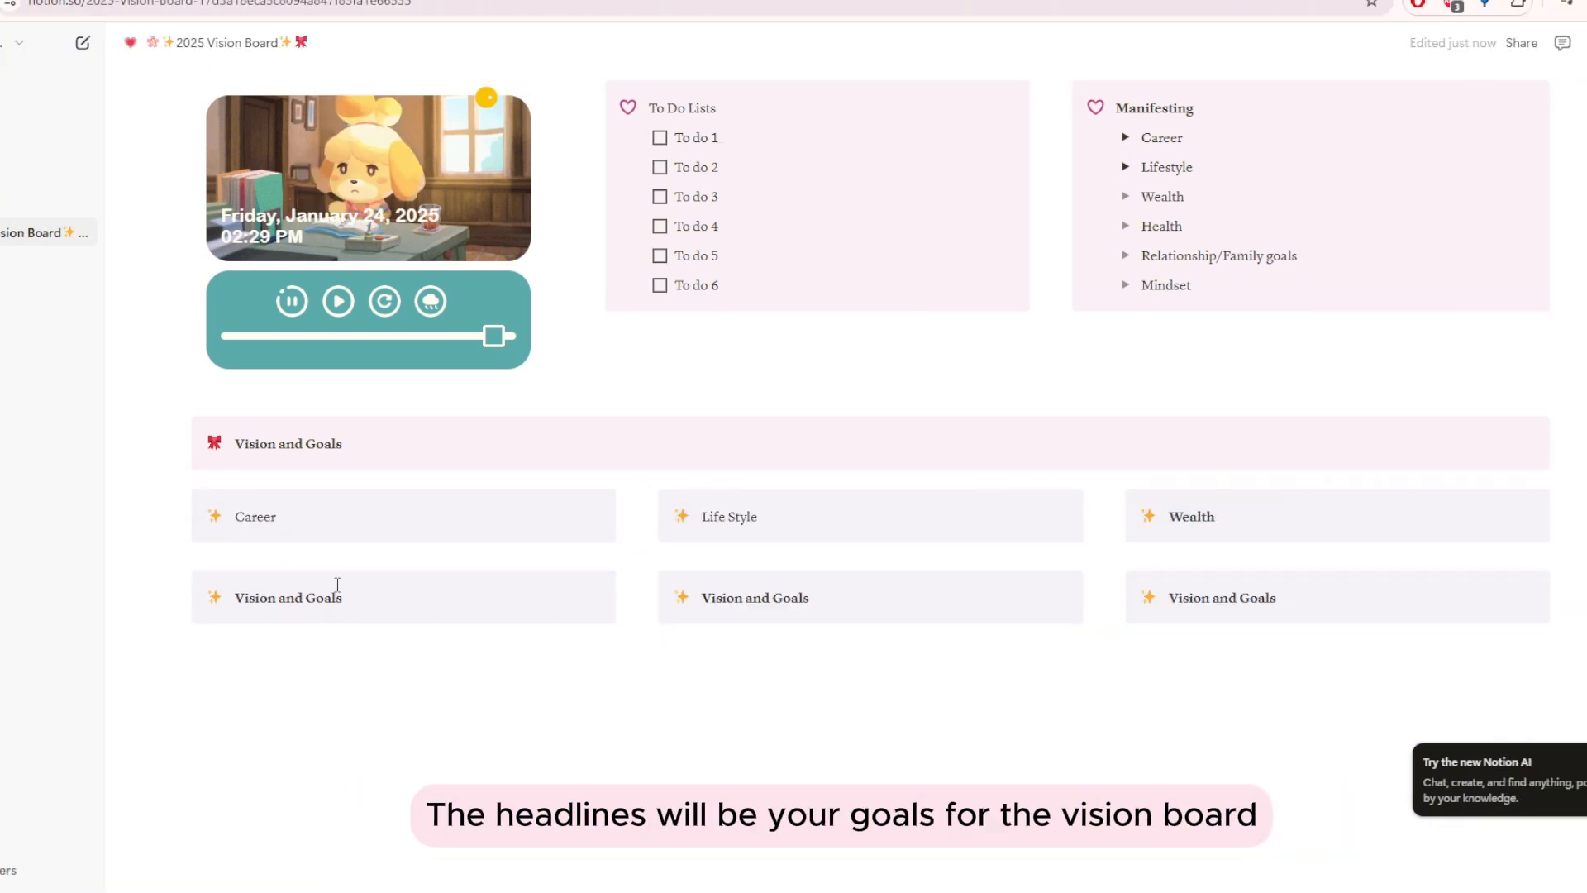
# - Title the three callouts in the grid's lower row "Health", "Relationship/Family Goals" and "Mindset"
pyautogui.tripleClick(336, 596)
pyautogui.write('Health')
pyautogui.tripleClick(761, 601)
pyautogui.write('Relationsh')
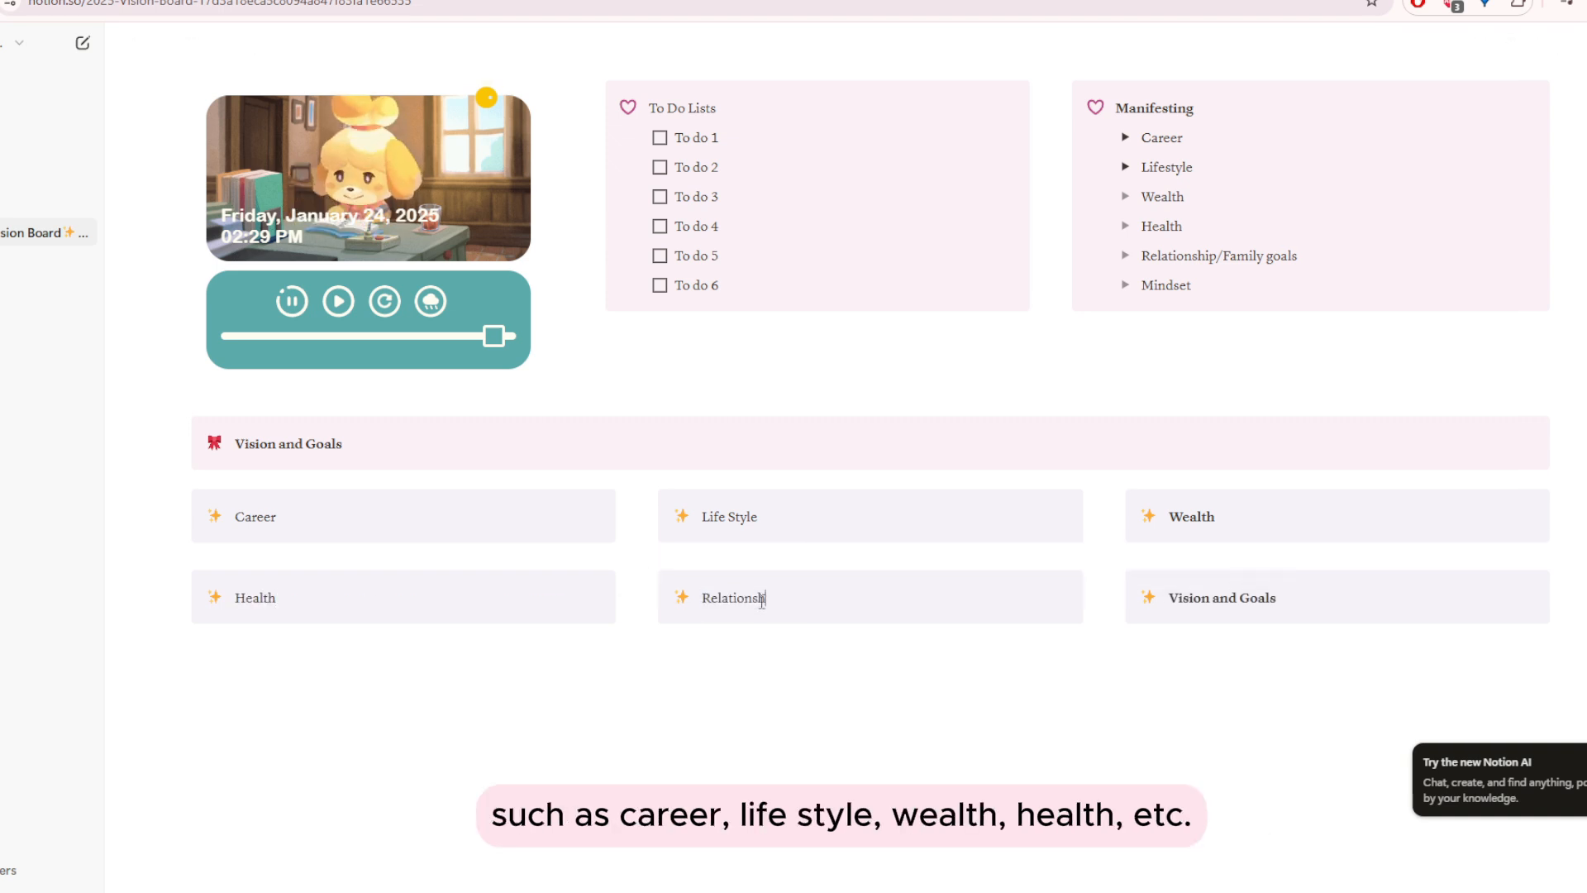
pyautogui.write('ip/Family Goals')
pyautogui.tripleClick(1222, 598)
pyautogui.write('Mindset')
# - Make the plain titles Career, Life Style, Health and Relationship/Family Goals bold to match the others
pyautogui.tripleClick(1190, 598)
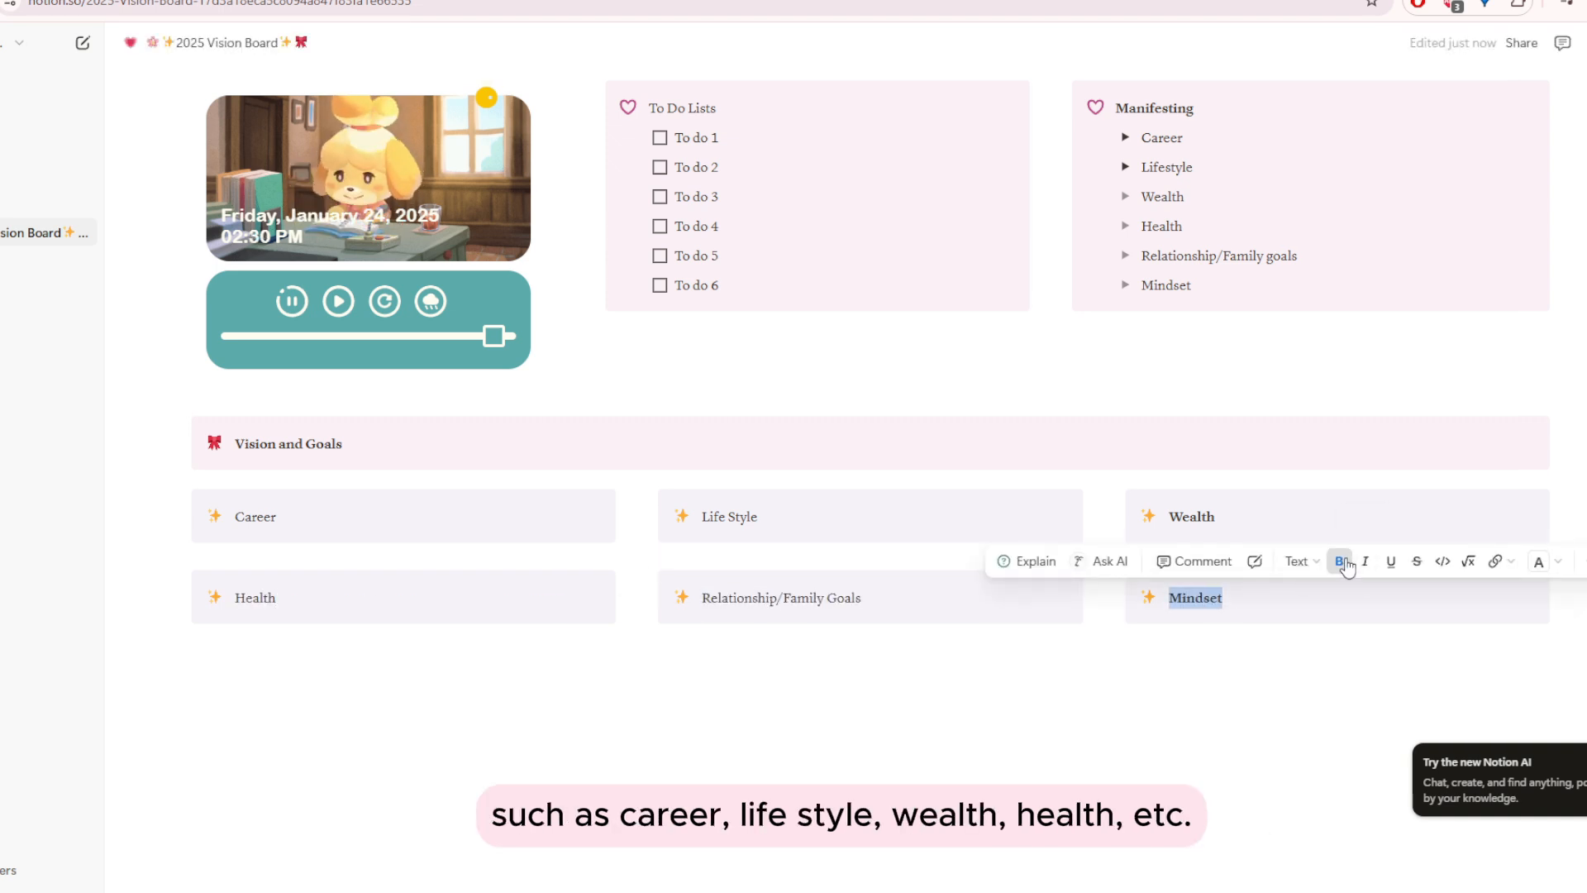
pyautogui.tripleClick(733, 518)
pyautogui.click(1010, 480)
pyautogui.tripleClick(740, 598)
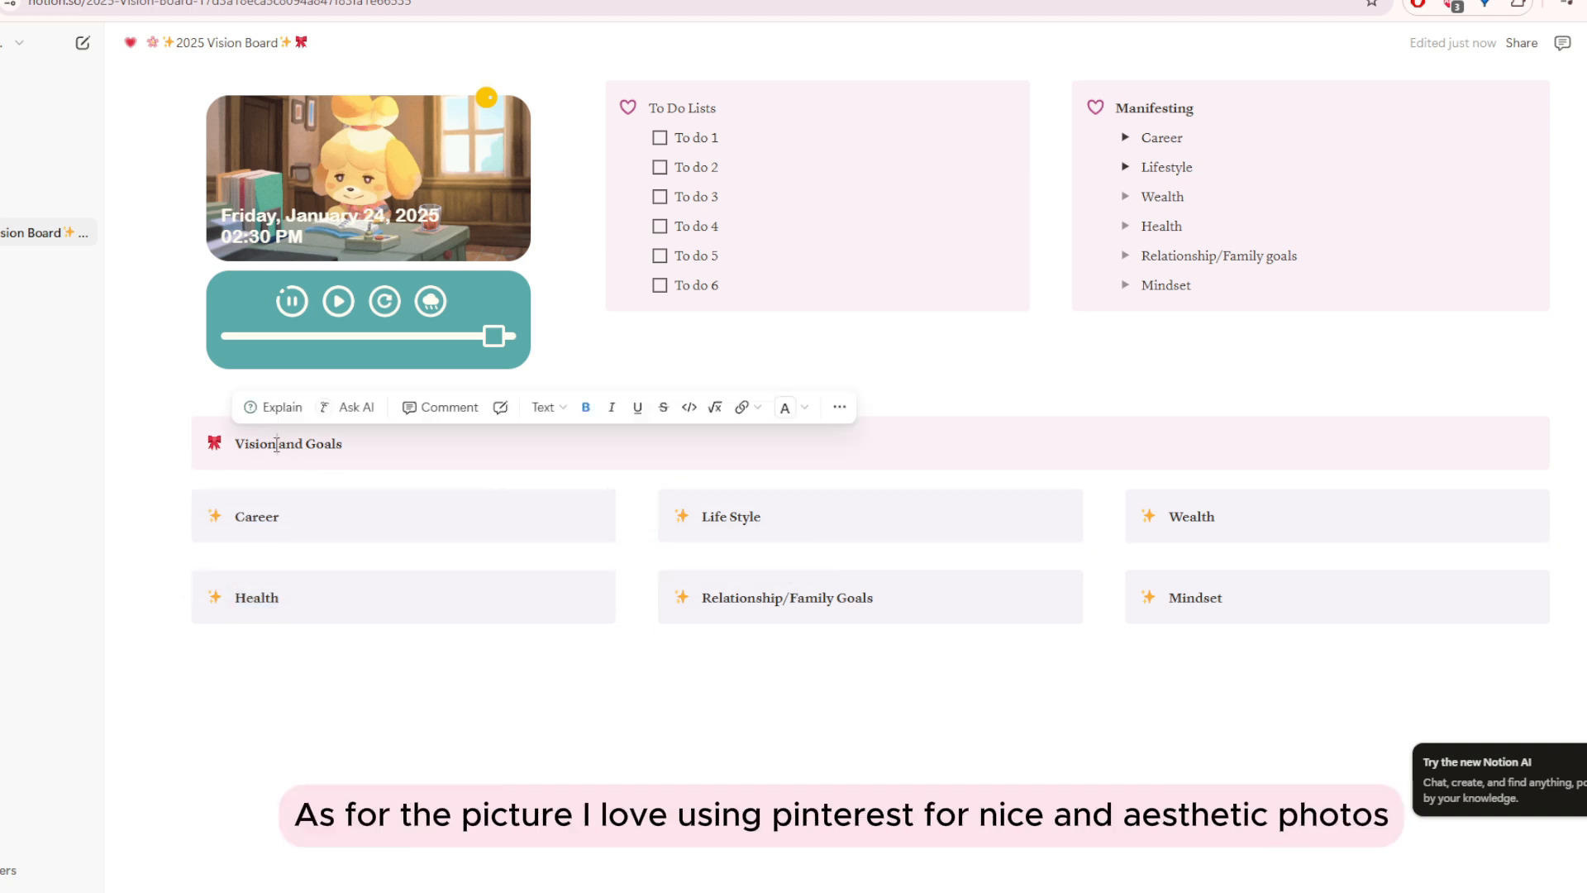
# - Switch to a new browser page and open pinterest.com
pyautogui.click(985, 869)
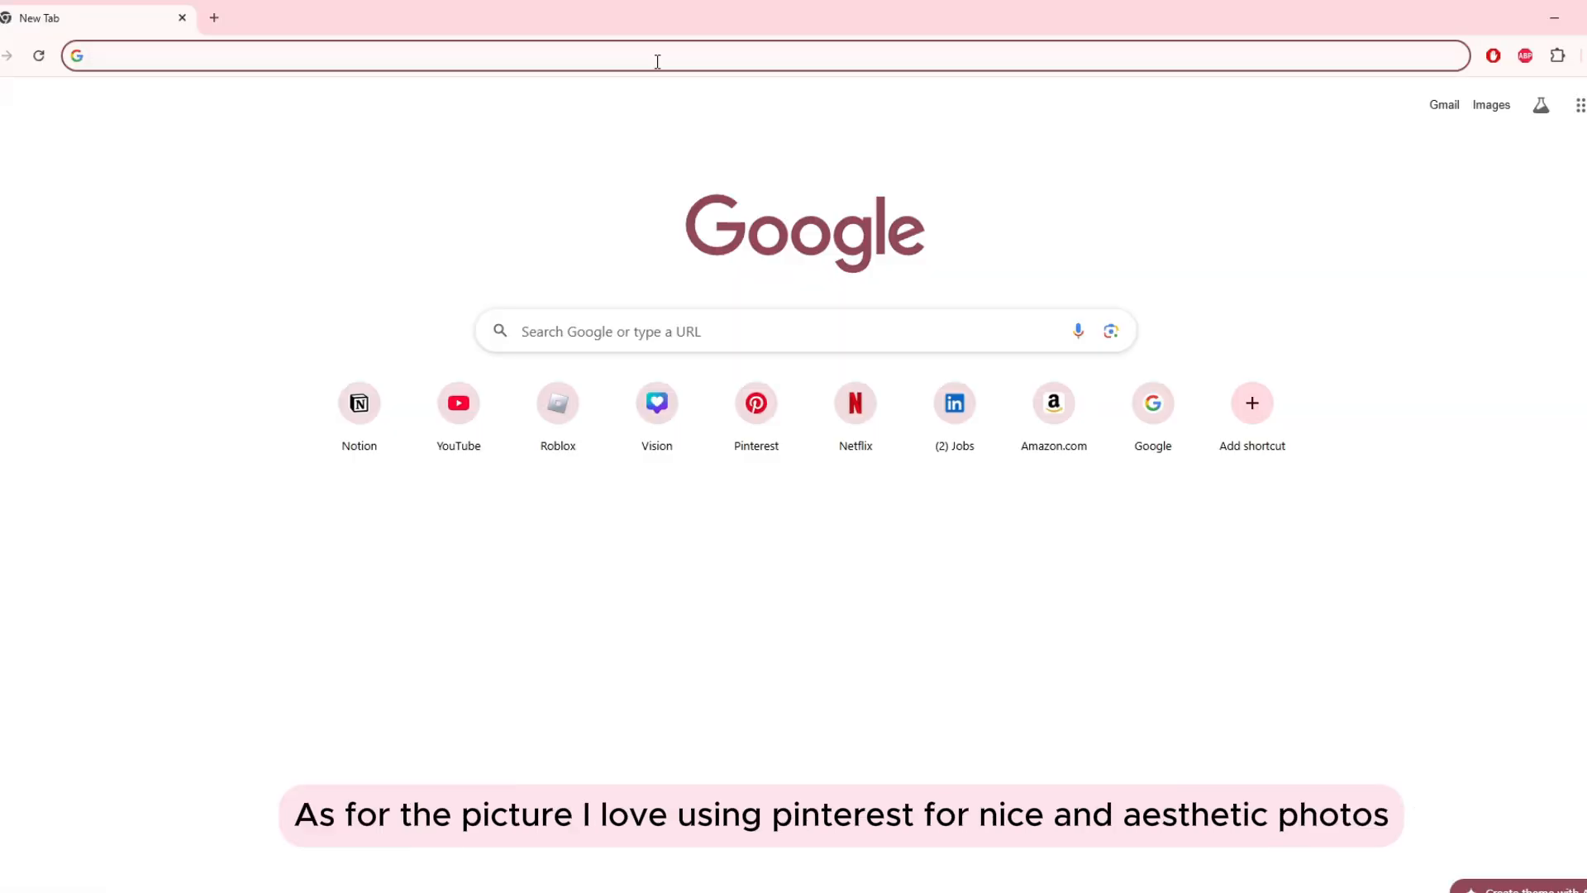
pyautogui.write('pinterest.com')
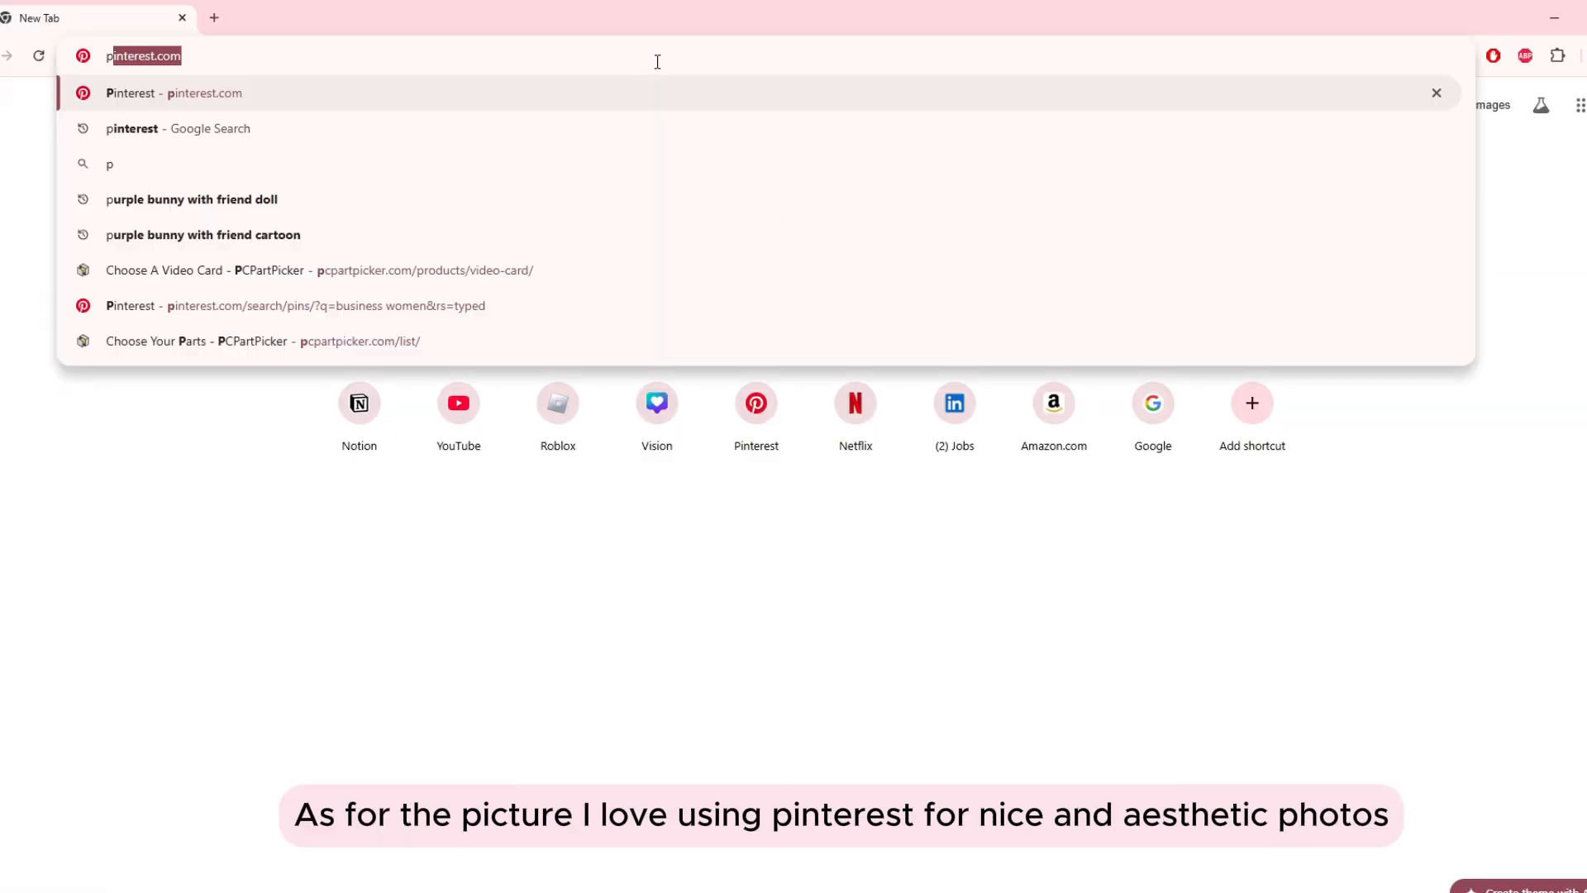
pyautogui.press('Return')
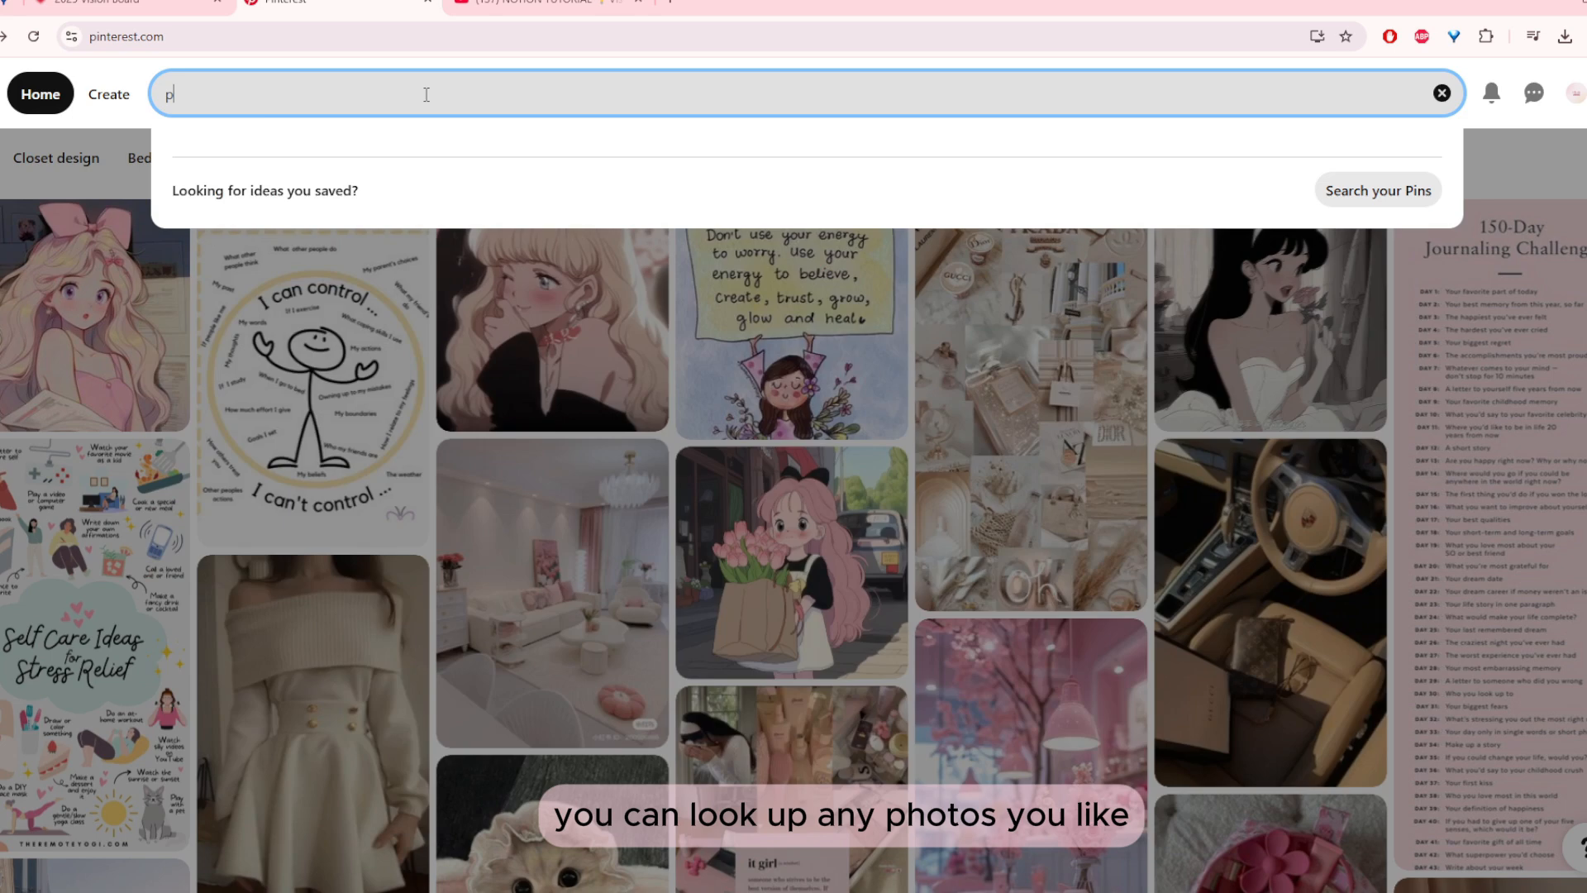
# - Search Pinterest for "pink aesthetic"
pyautogui.write('pink aes')
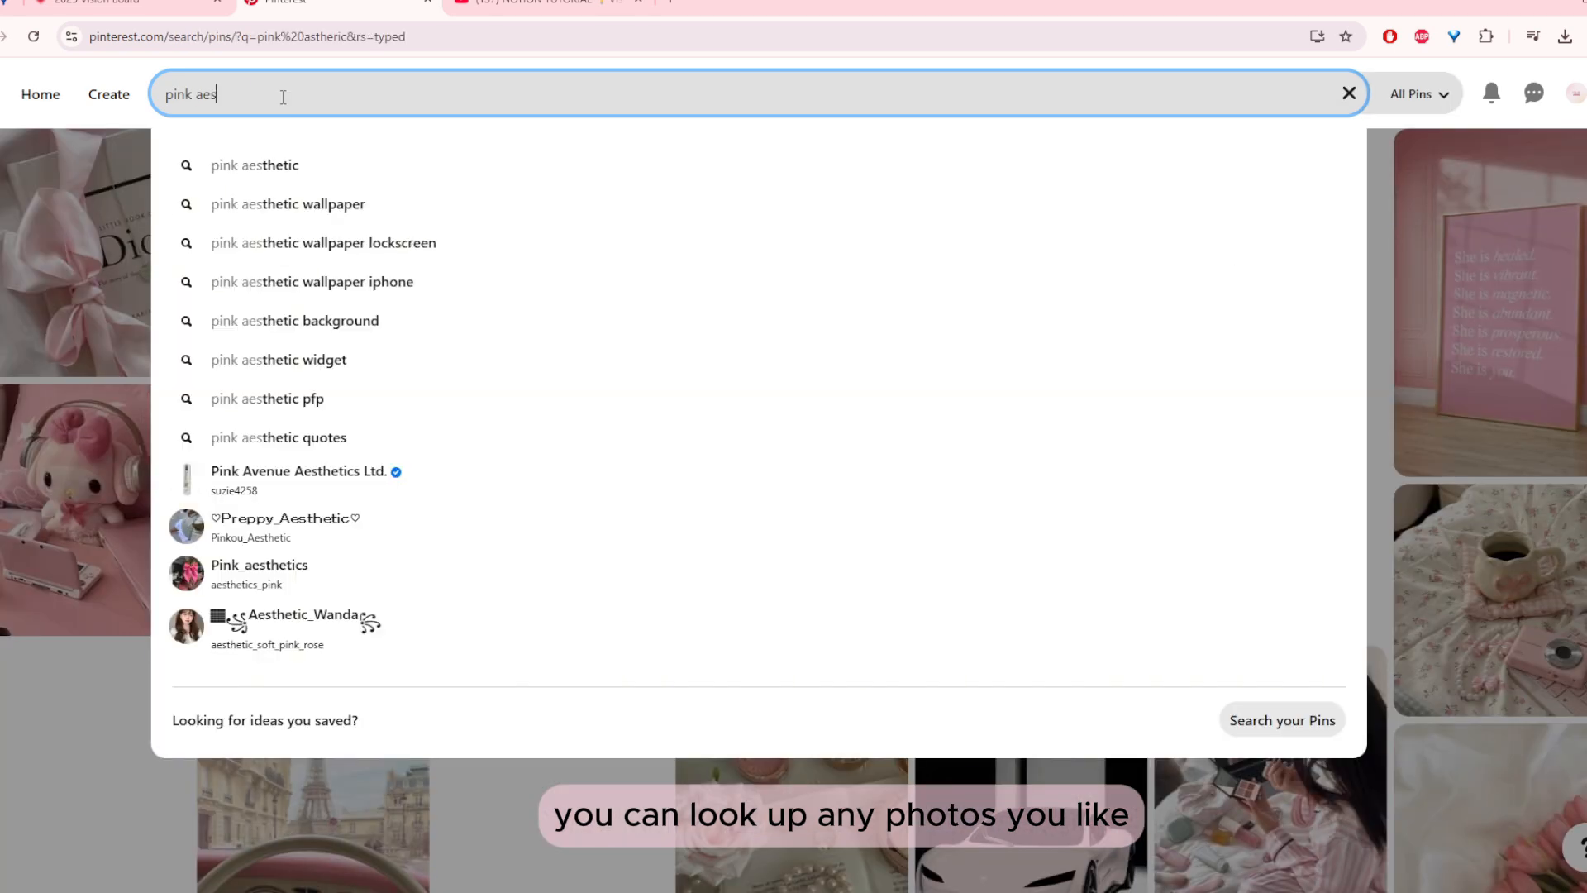
pyautogui.write('t')
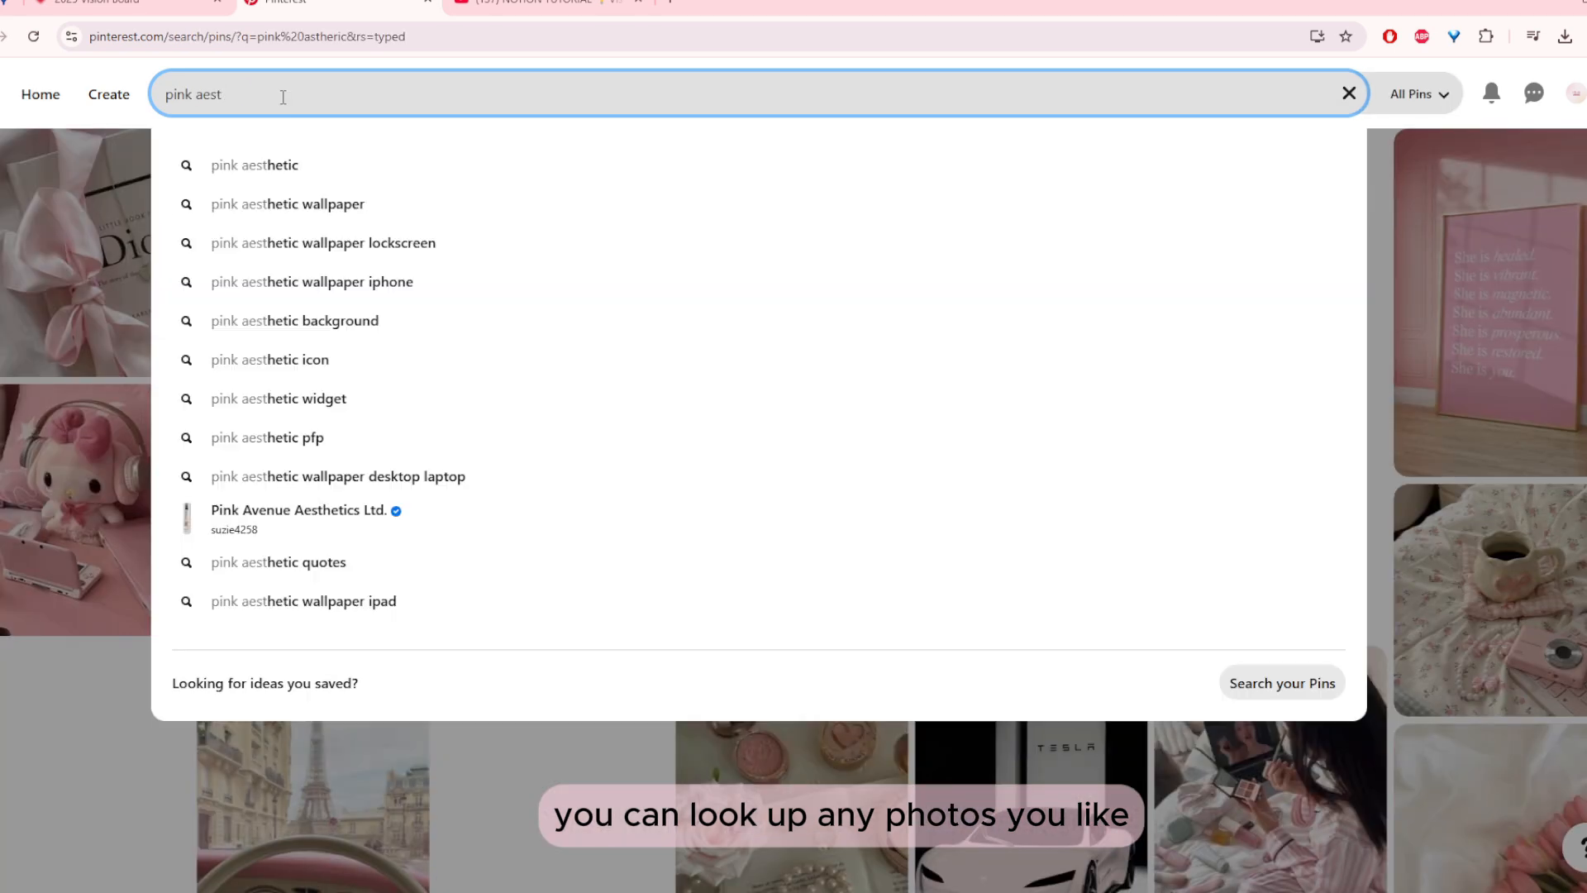
pyautogui.write('hetic')
pyautogui.press('Return')
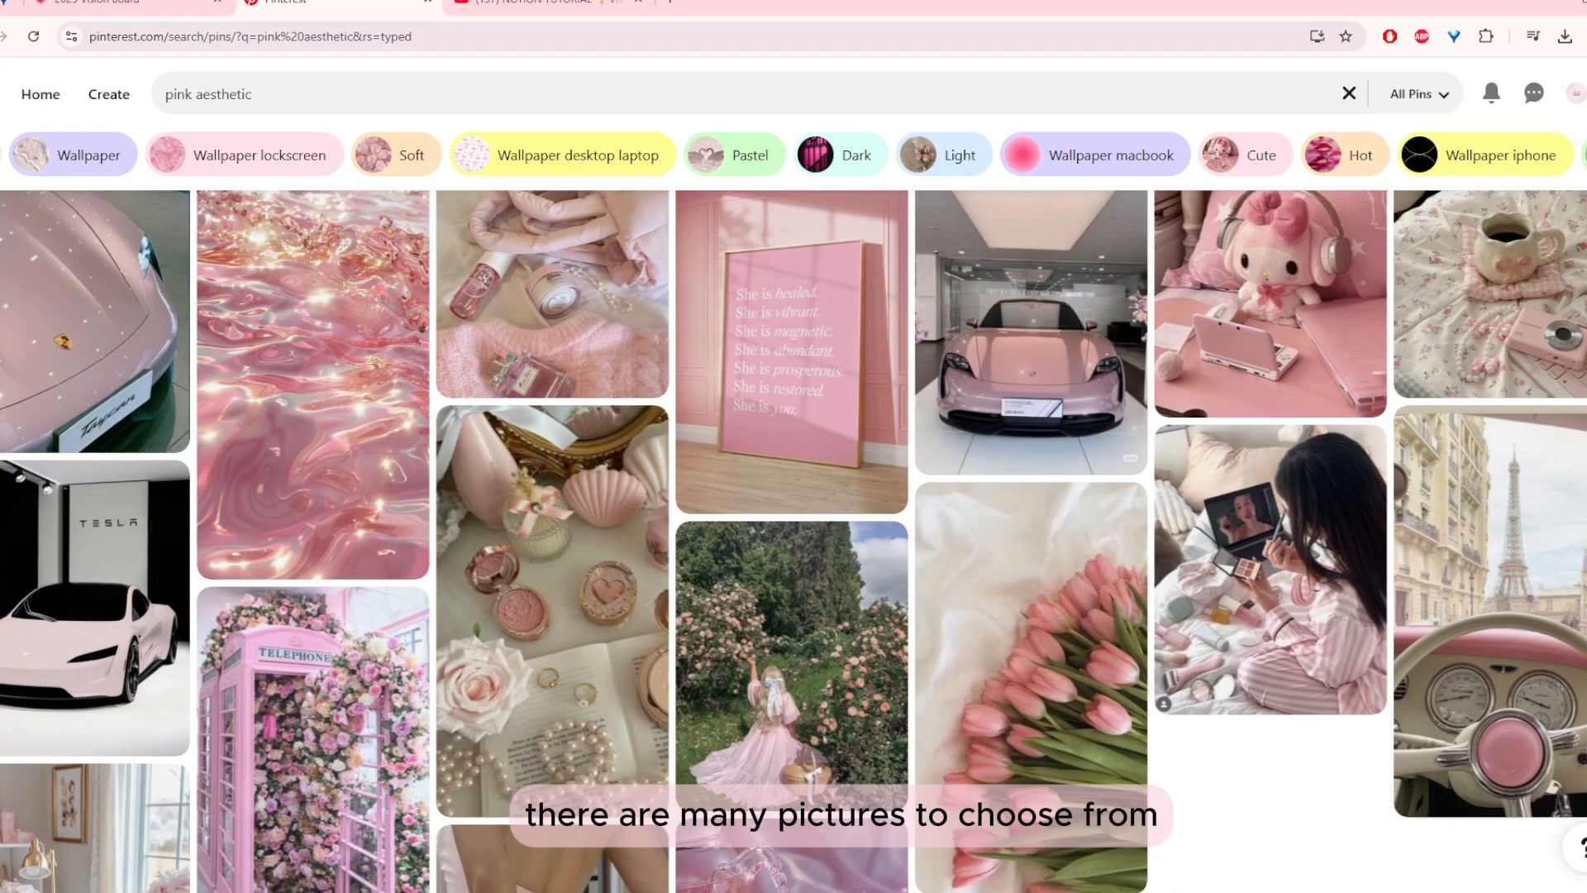
# - Download the image of the "Pink porche" pin from Pinterest
pyautogui.scroll(-10, 793, 537)
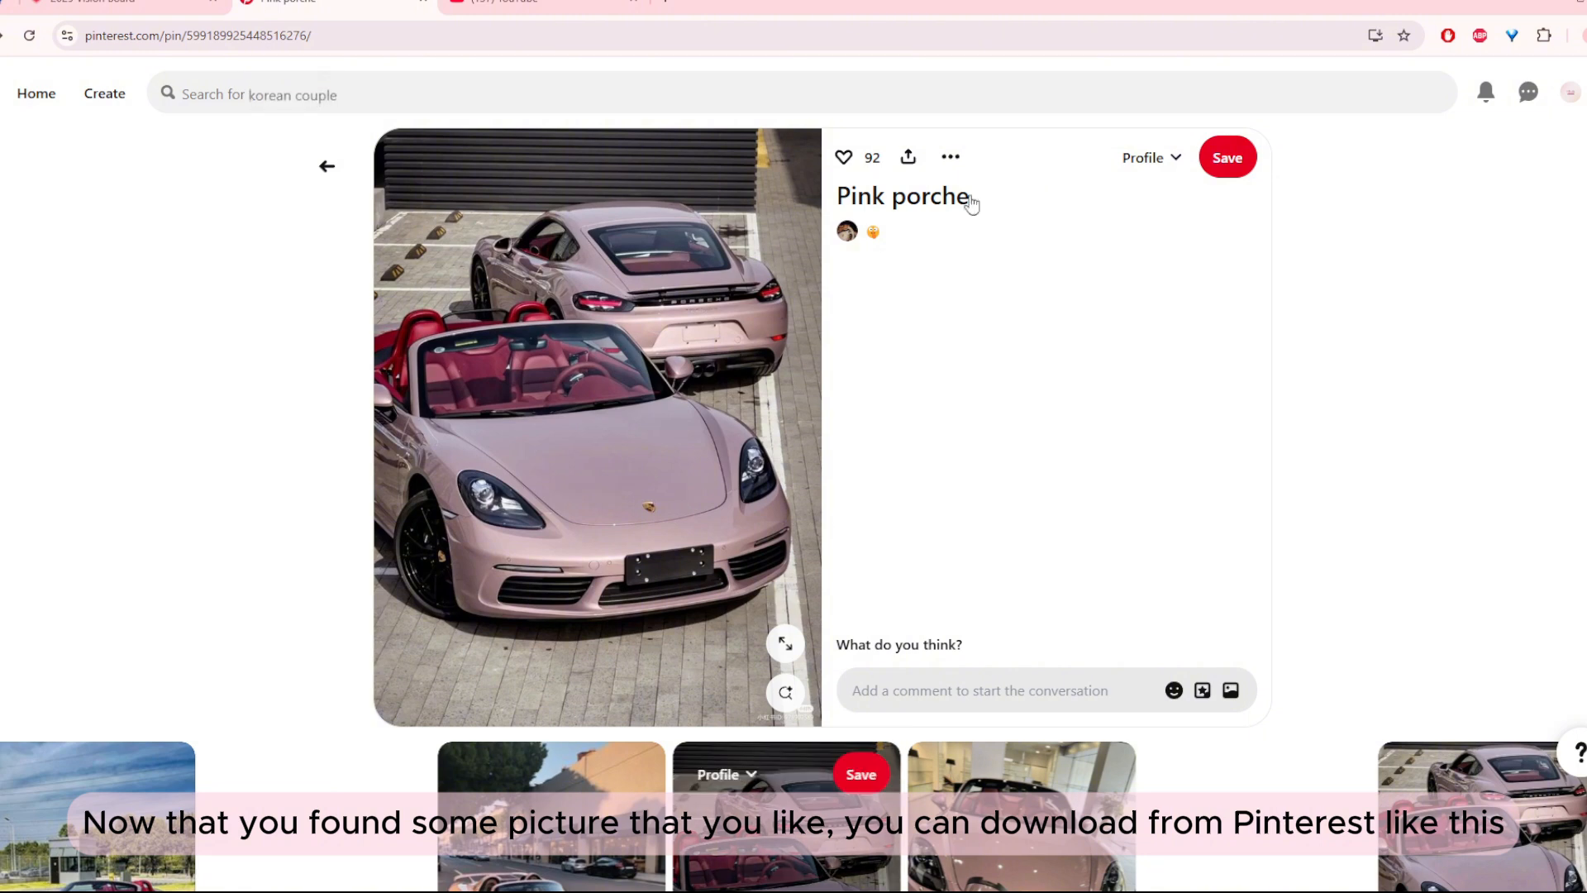
pyautogui.click(954, 167)
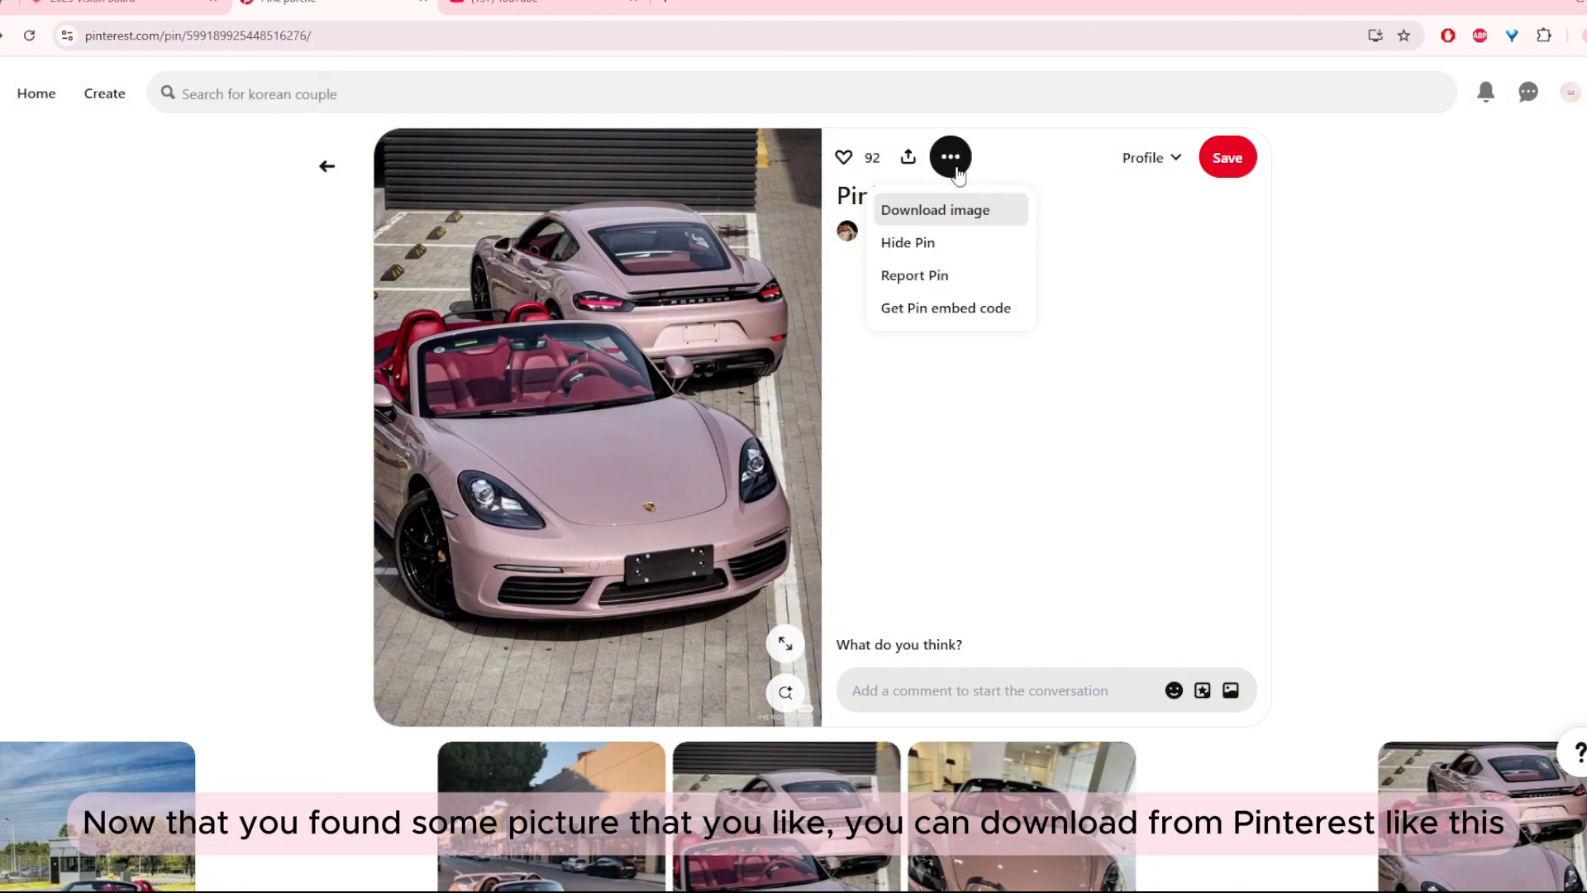
pyautogui.click(965, 213)
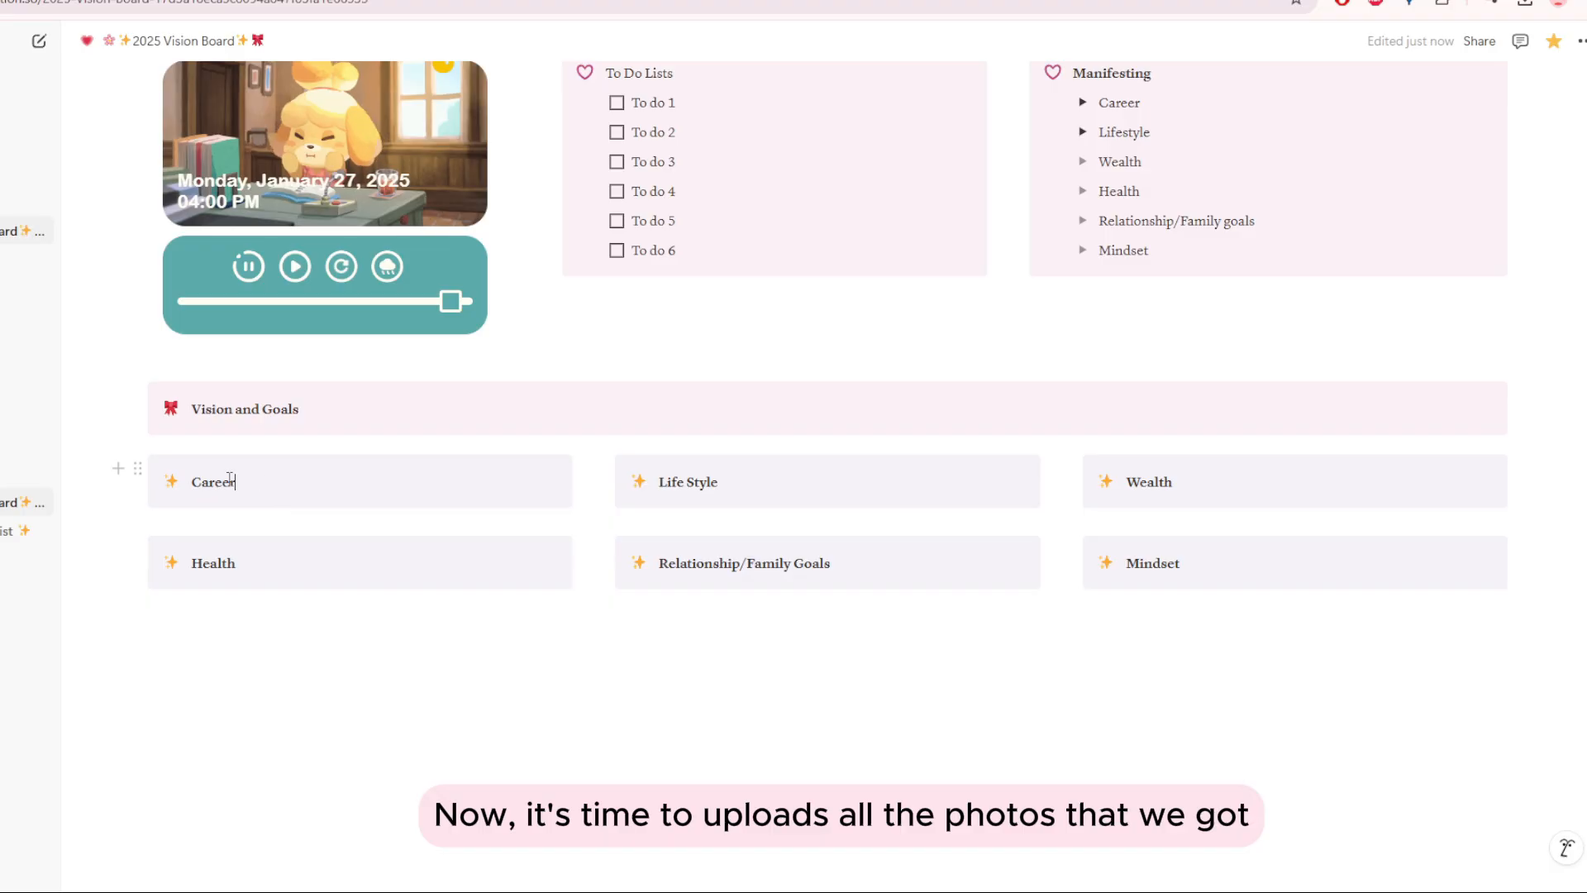
# - Insert the pink home-office photo inside the Career callout in Notion and shrink it to about half its full width
pyautogui.click(232, 500)
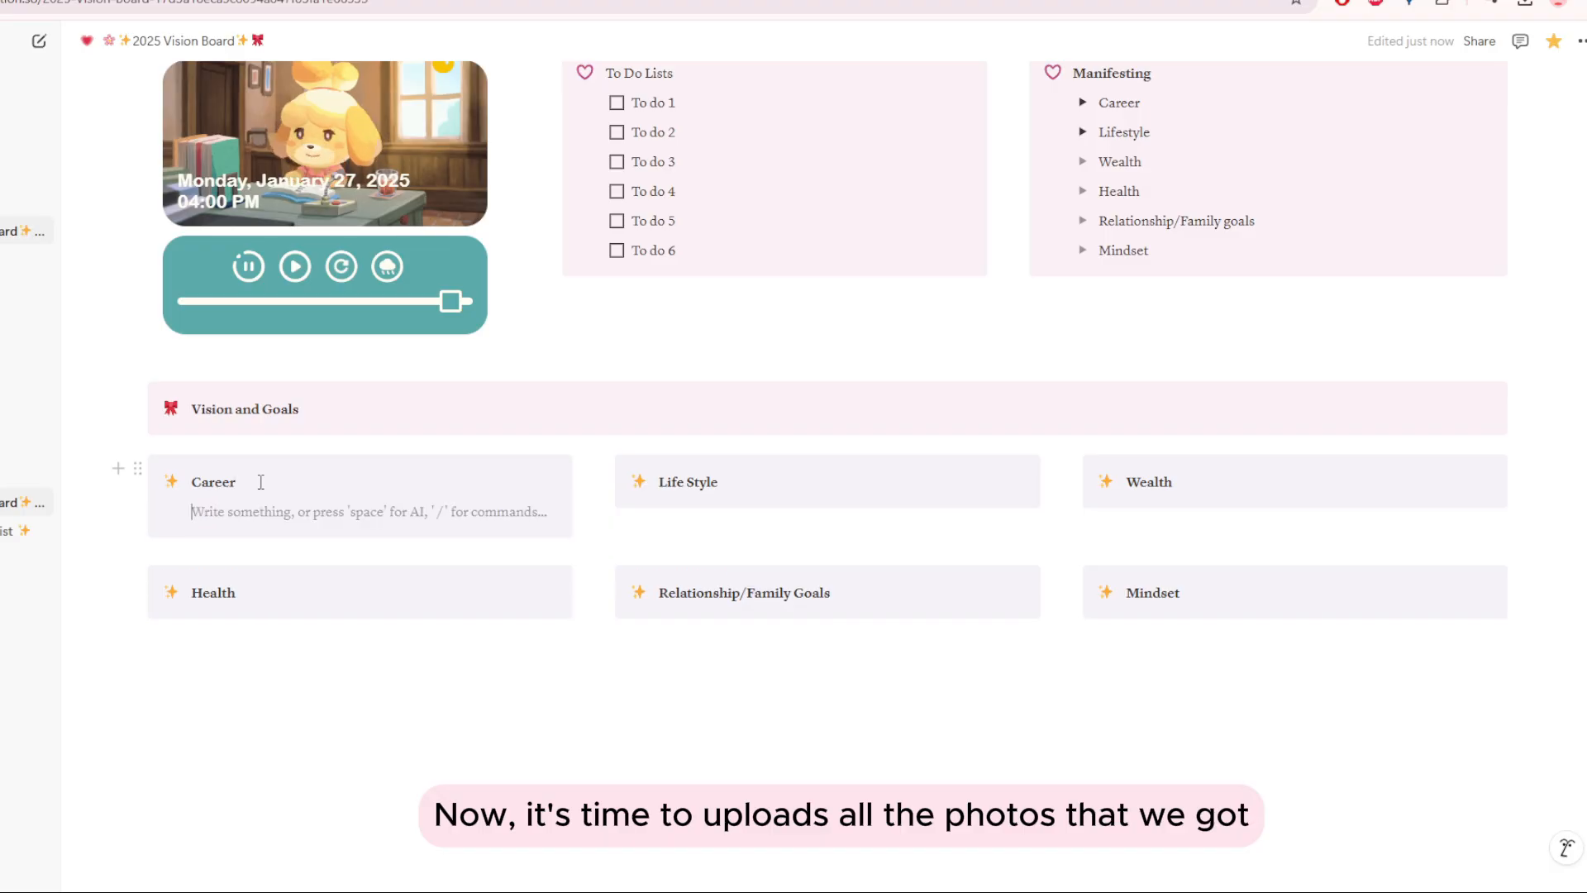
pyautogui.click(160, 508)
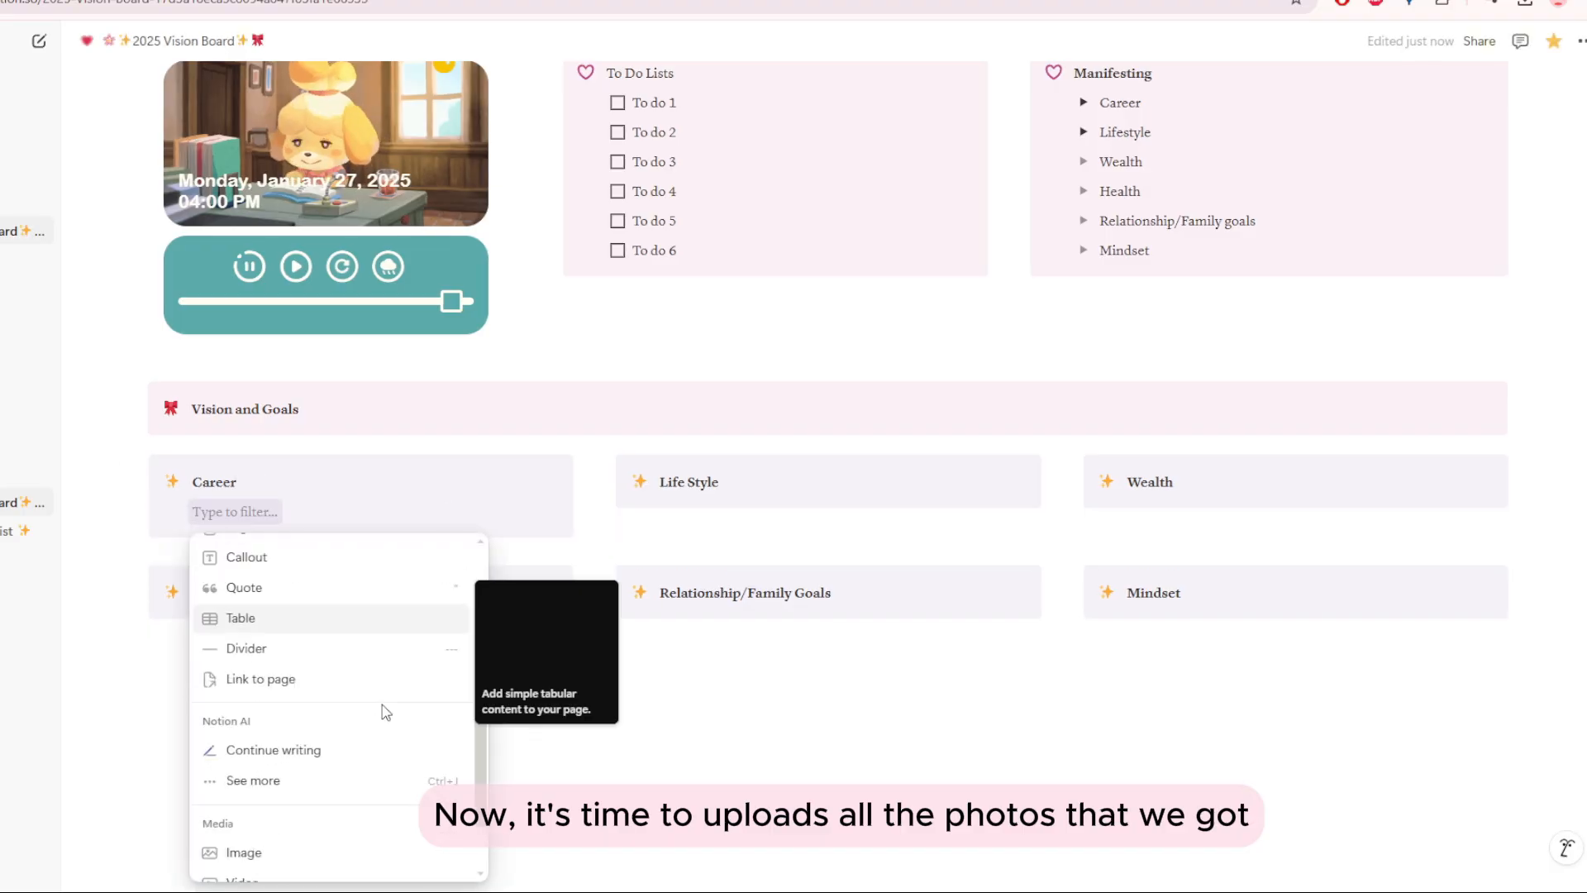
pyautogui.scroll(-2, 383, 712)
pyautogui.click(314, 771)
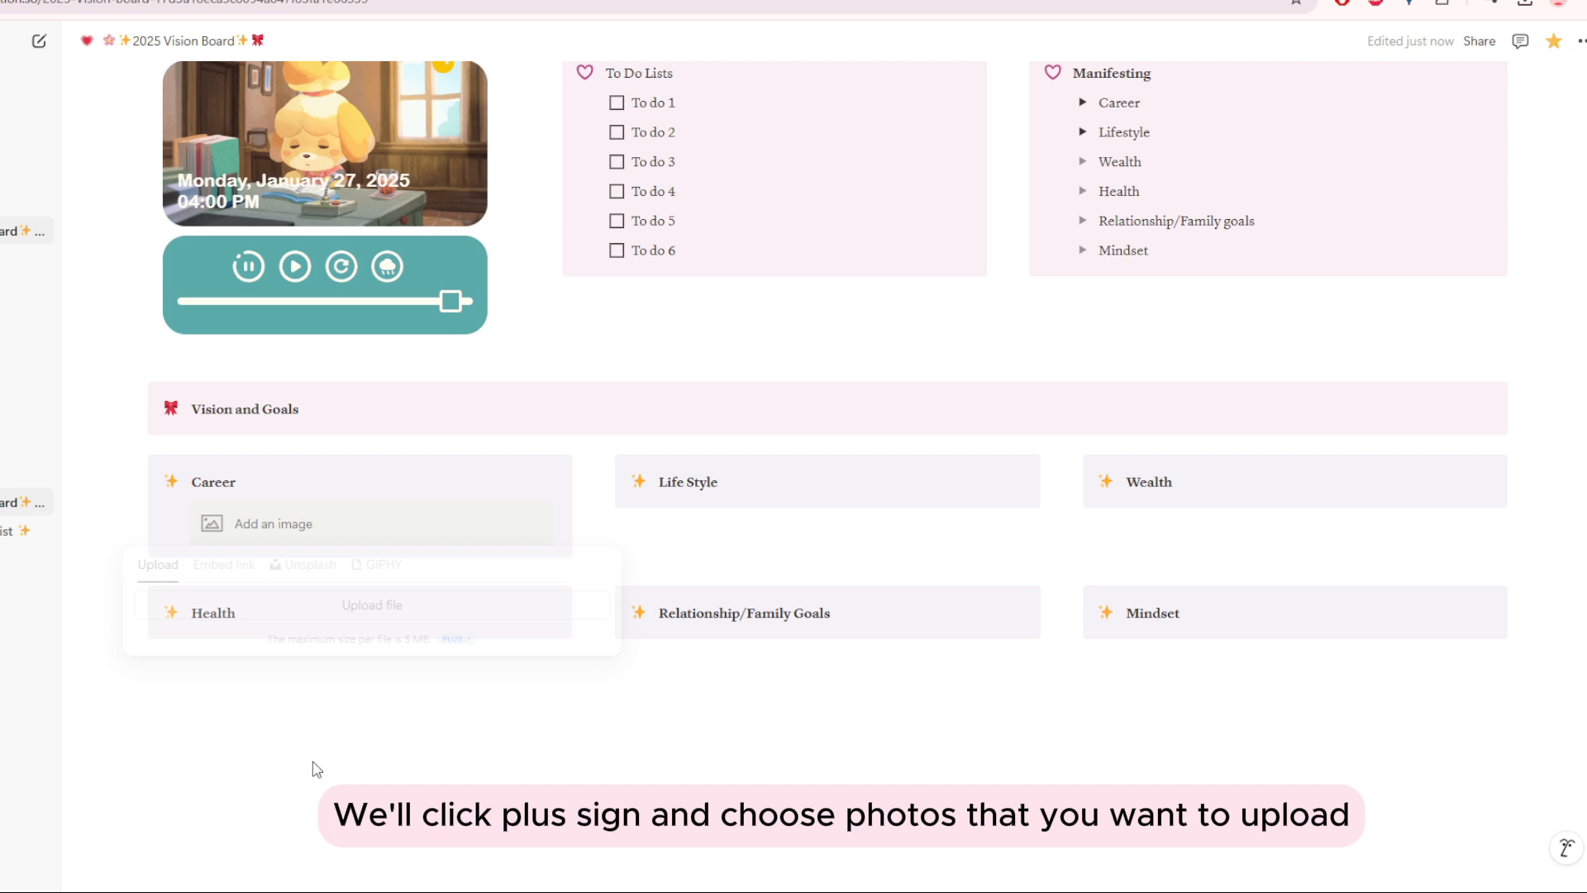
pyautogui.click(182, 527)
pyautogui.click(283, 530)
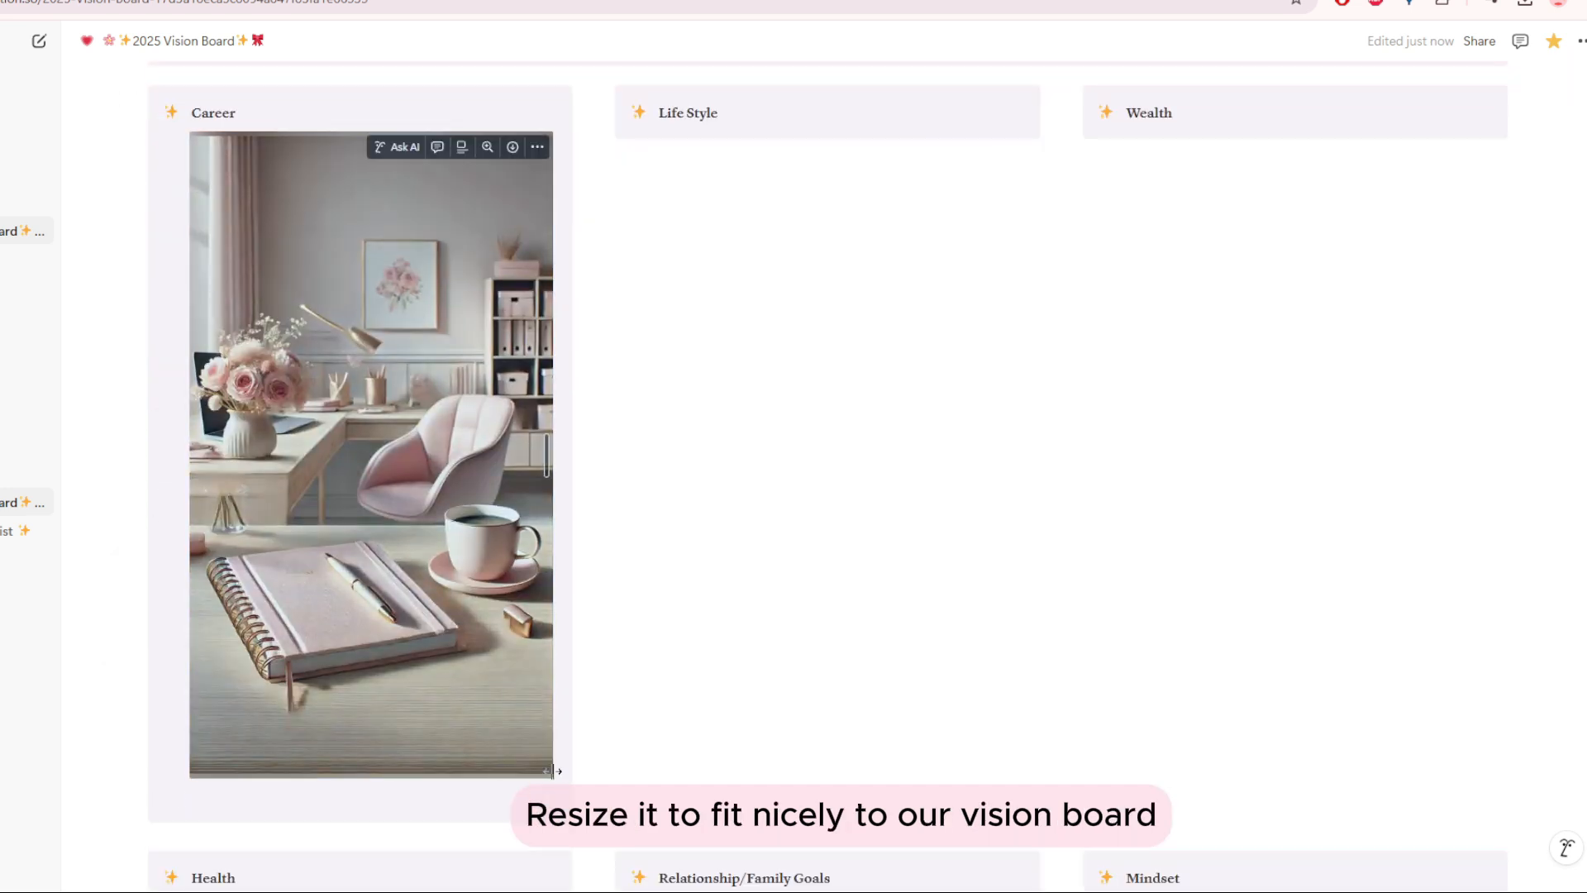
pyautogui.moveTo(552, 463); pyautogui.dragTo(355, 348)
# - Add a bulleted list under the Career photo with the entries "vision 1", "vision 2" and "goal 1"
pyautogui.click(259, 506)
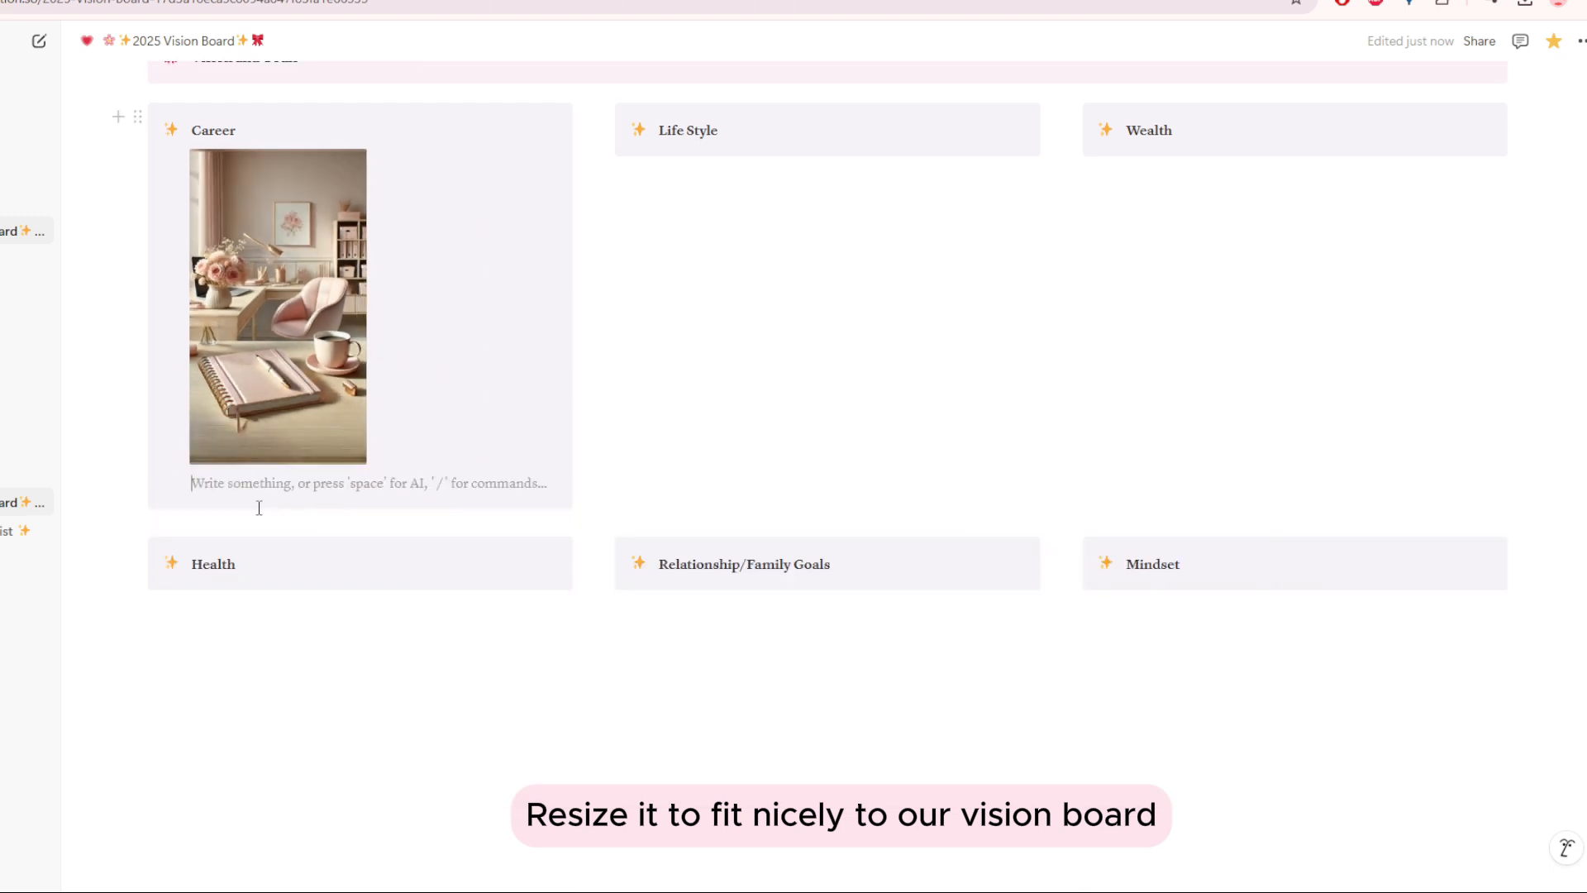
pyautogui.click(159, 483)
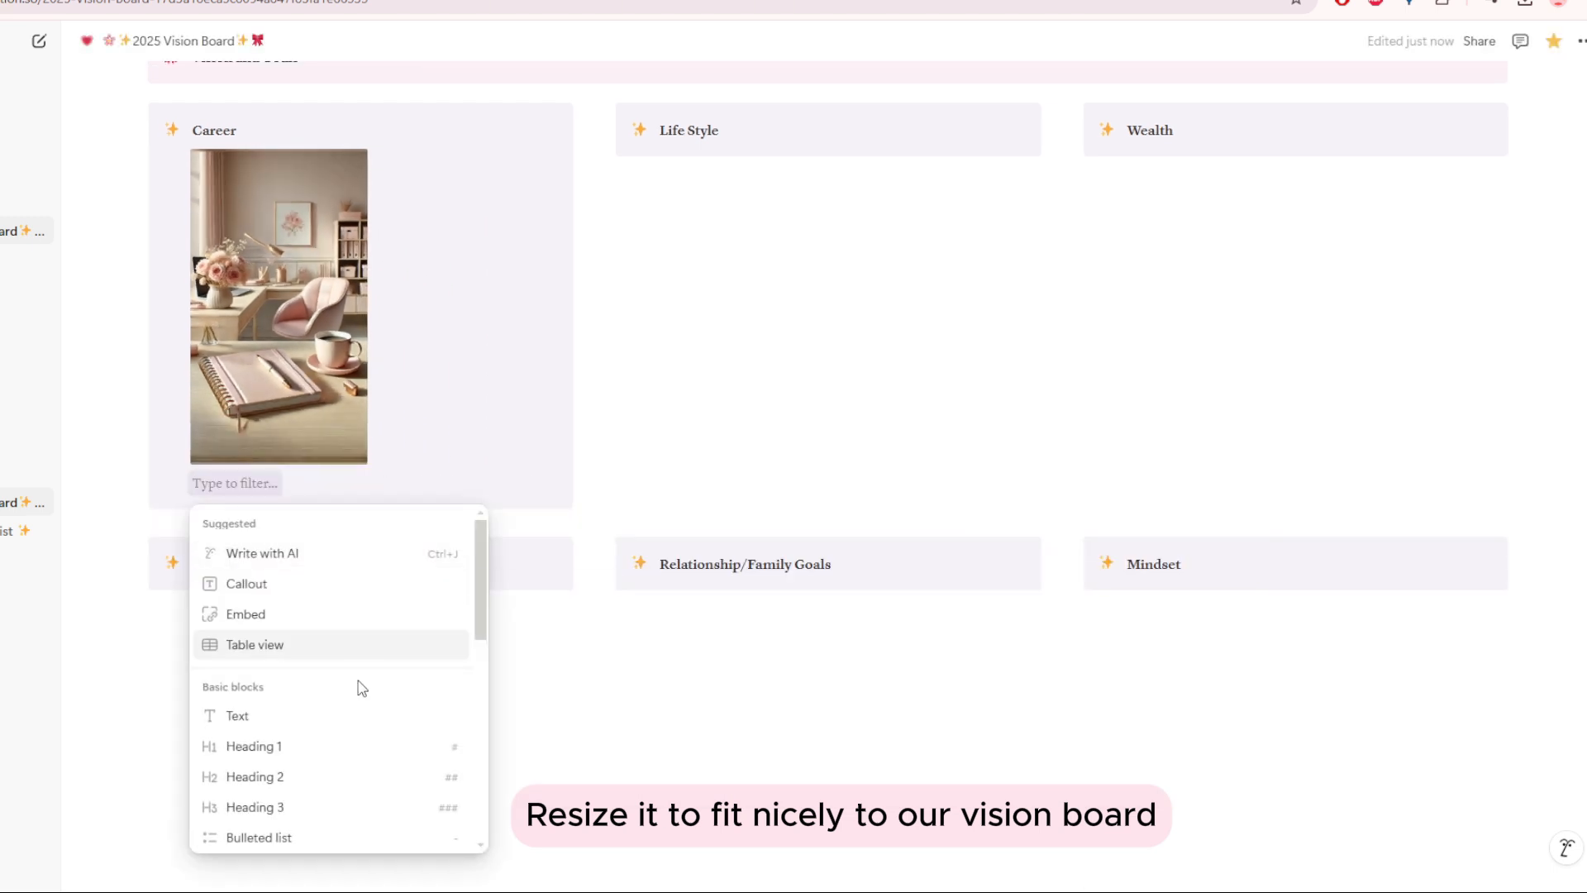
pyautogui.scroll(-4, 357, 686)
pyautogui.click(334, 562)
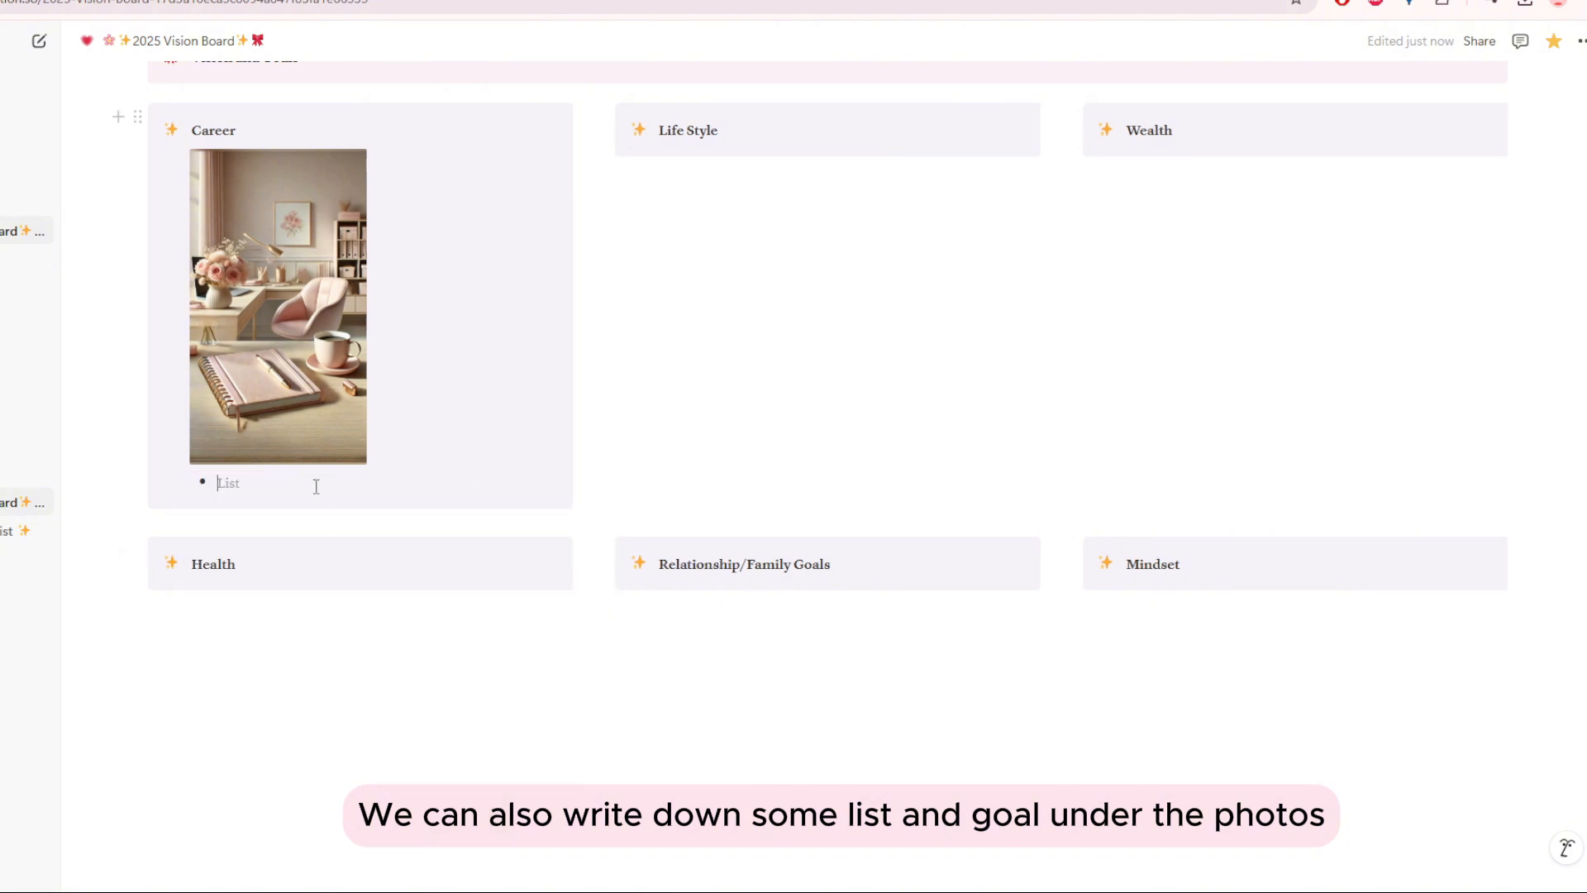
pyautogui.press('Return')
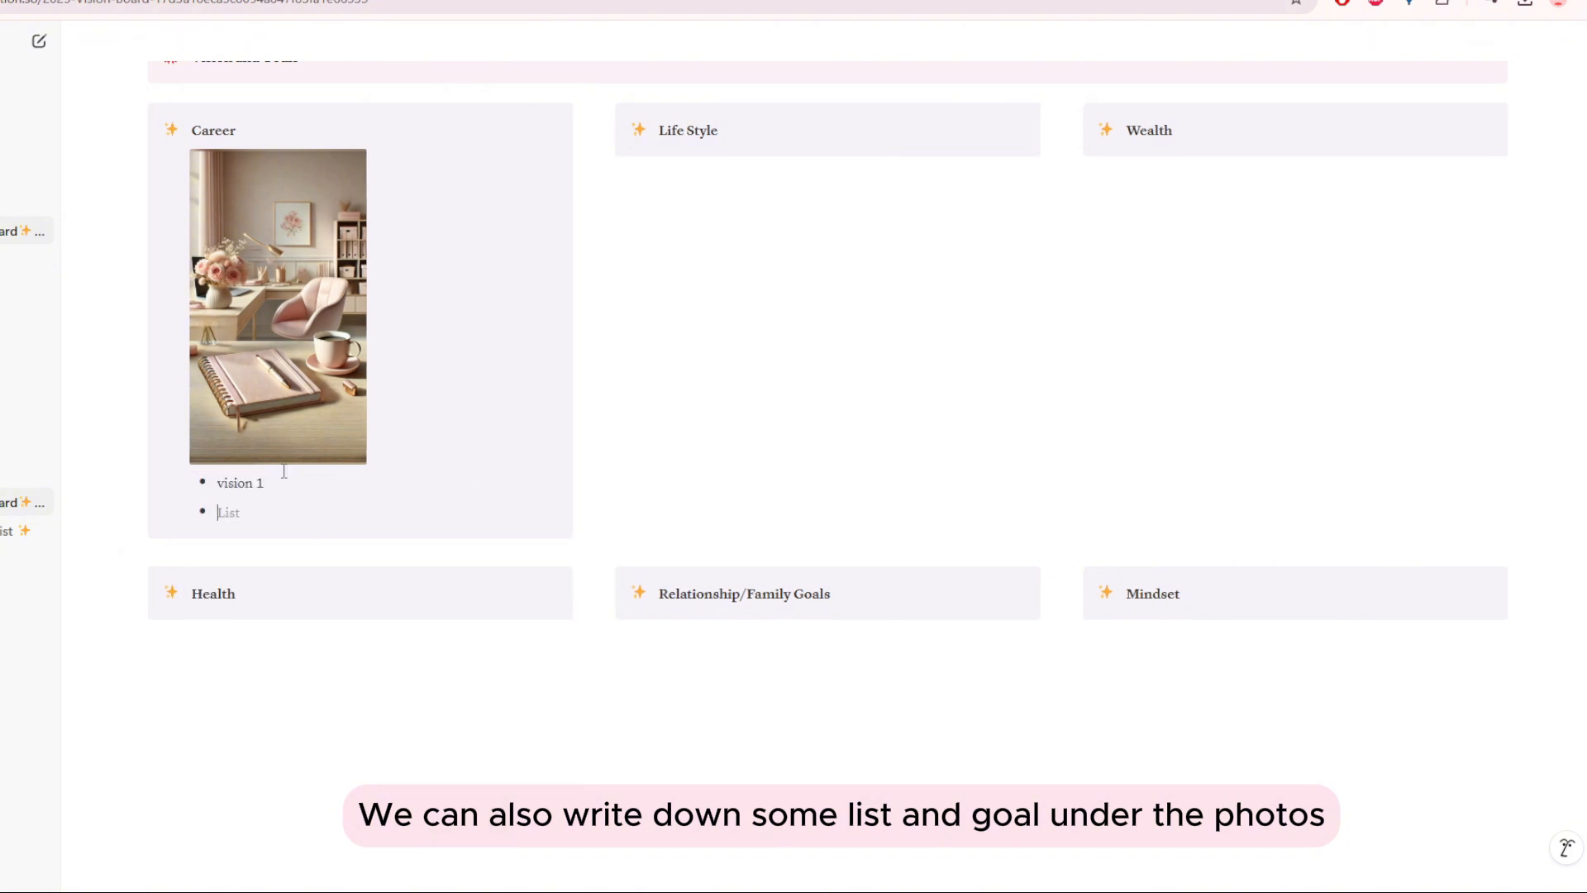
pyautogui.press('Return')
pyautogui.write('goal ')
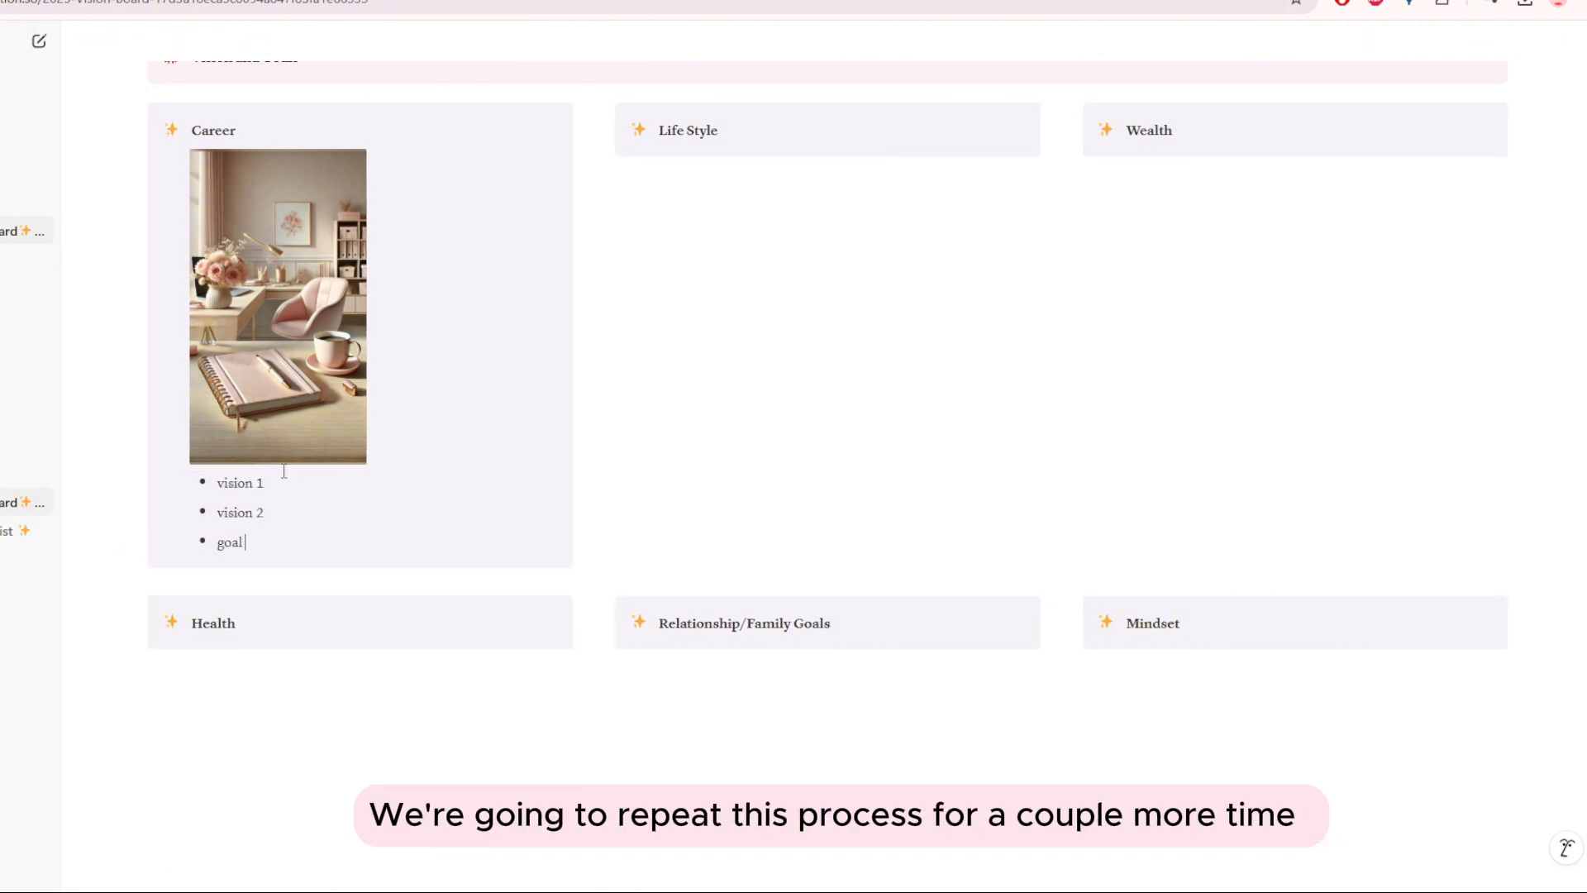
pyautogui.write('1')
pyautogui.press('Return')
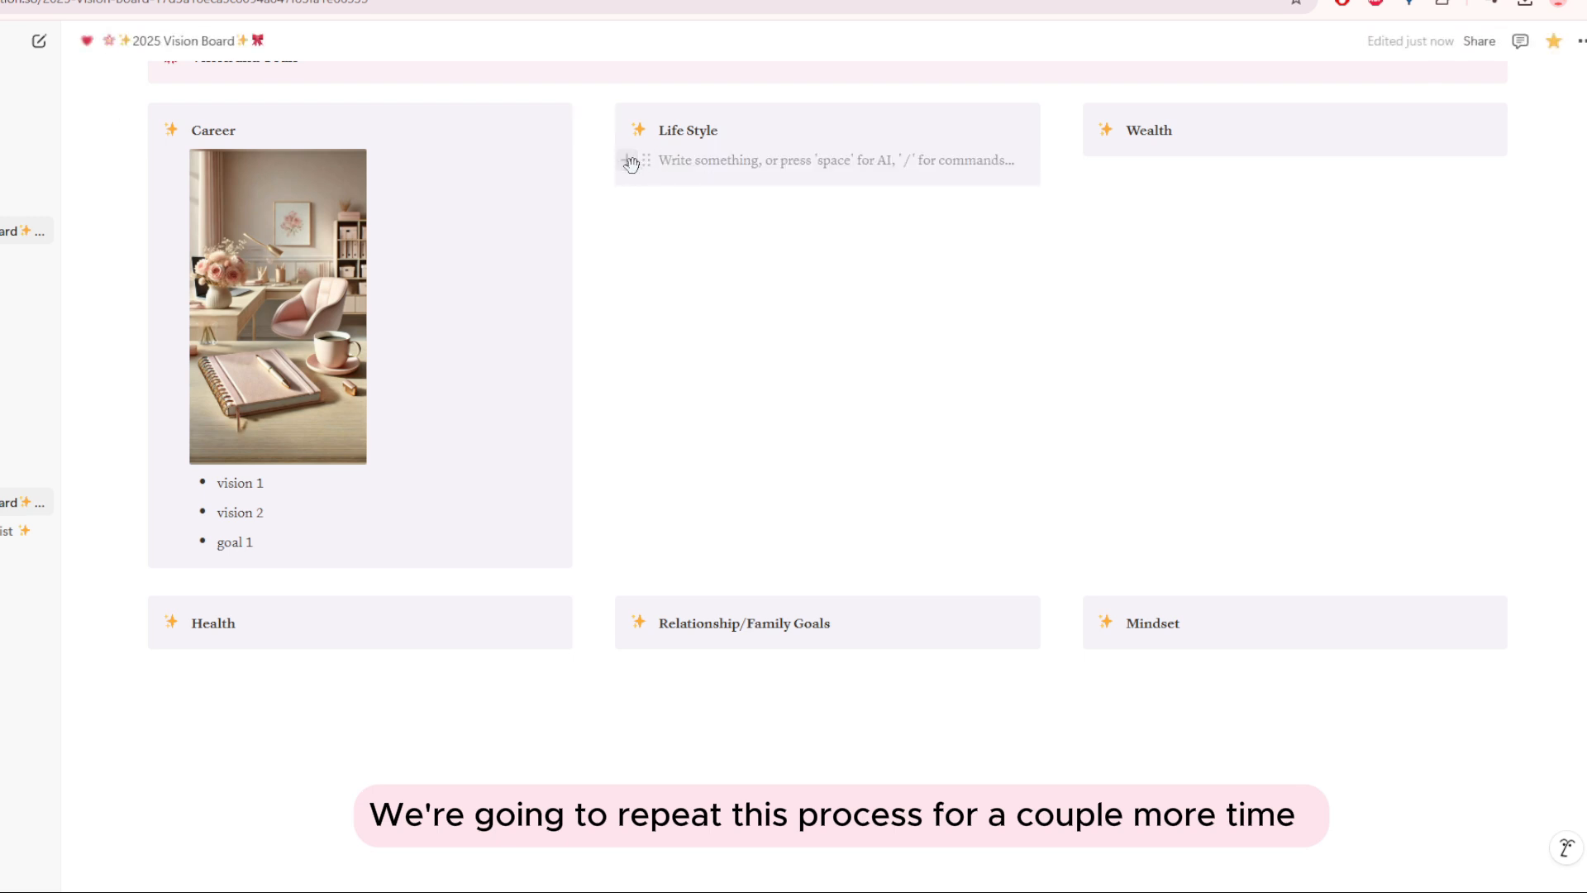
# - Insert the photo of the flower-filled bathtub with the Eiffel Tower view inside the Life Style callout
pyautogui.press('/')
pyautogui.scroll(-3, 810, 405)
pyautogui.scroll(-3, 808, 393)
pyautogui.click(768, 407)
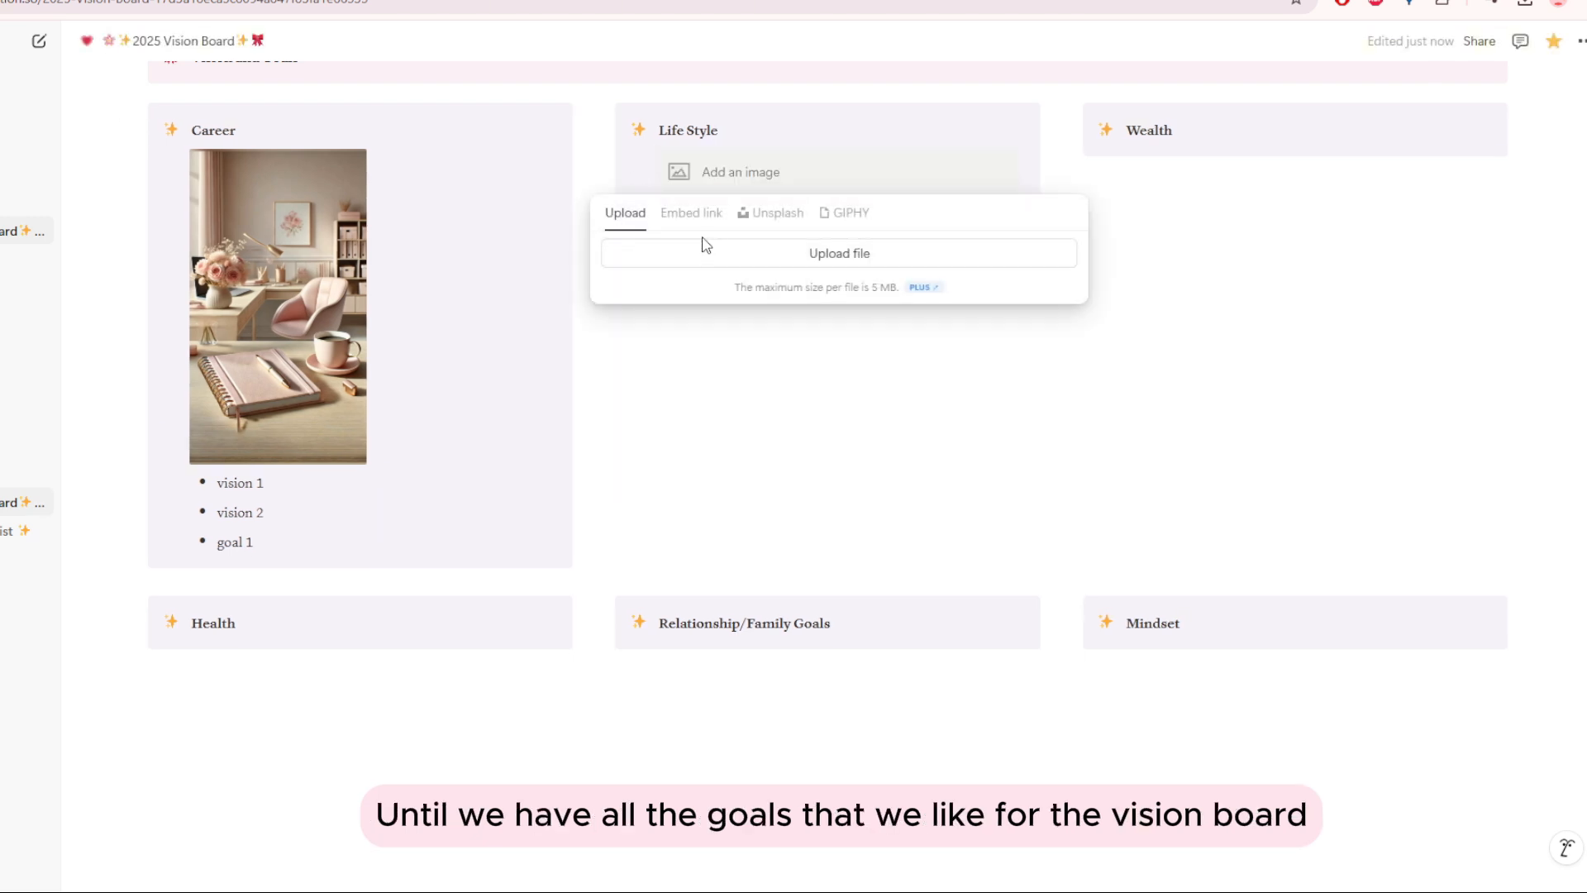
pyautogui.click(649, 182)
pyautogui.click(655, 194)
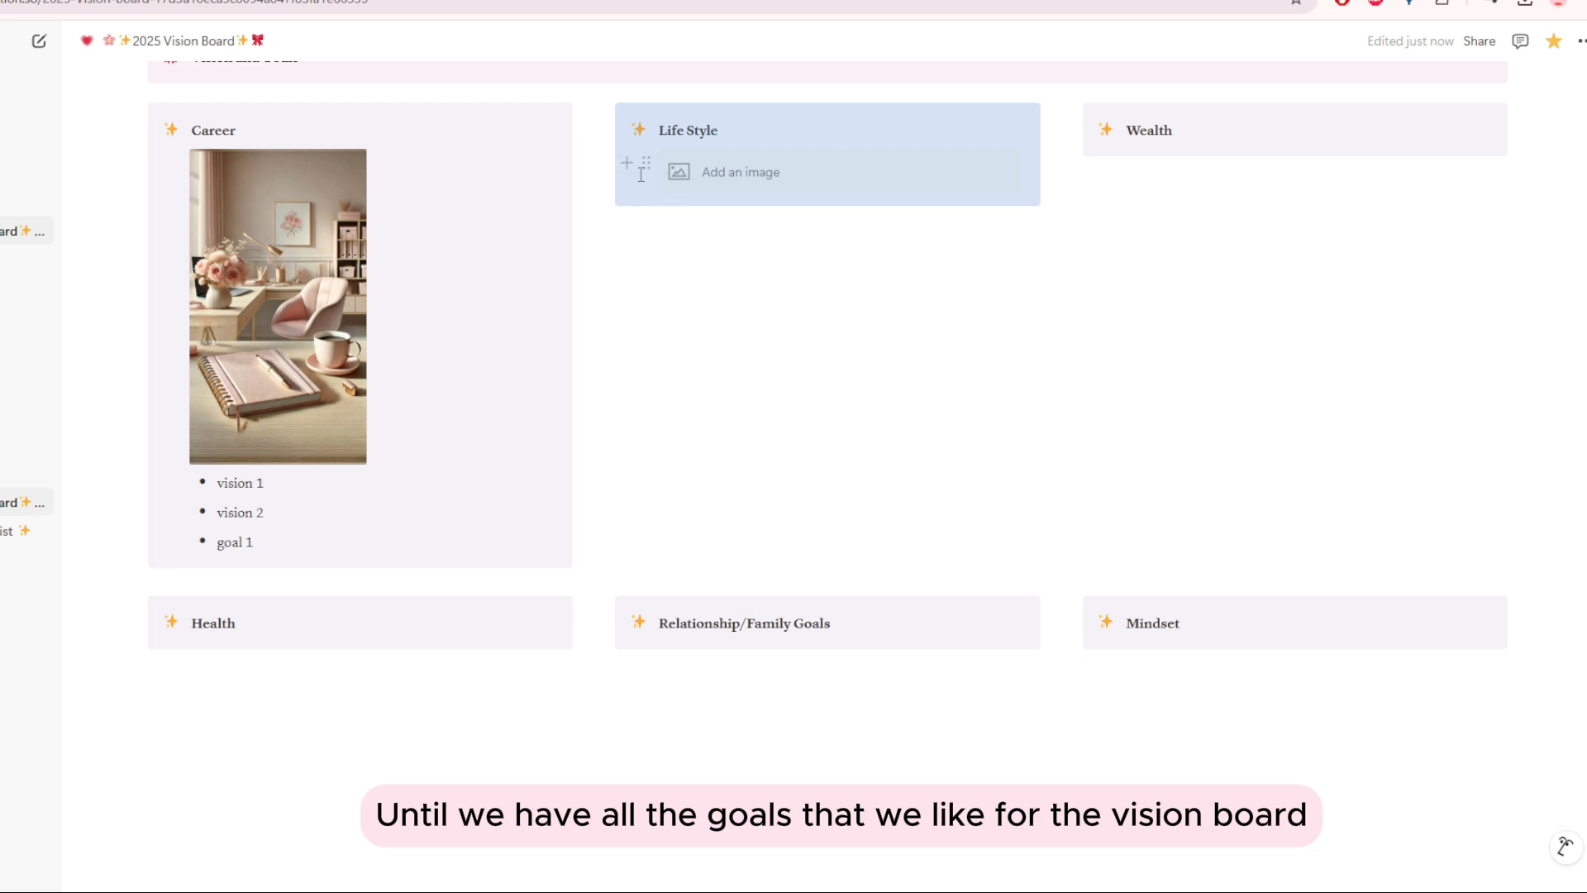
pyautogui.click(628, 164)
pyautogui.click(667, 220)
pyautogui.click(686, 178)
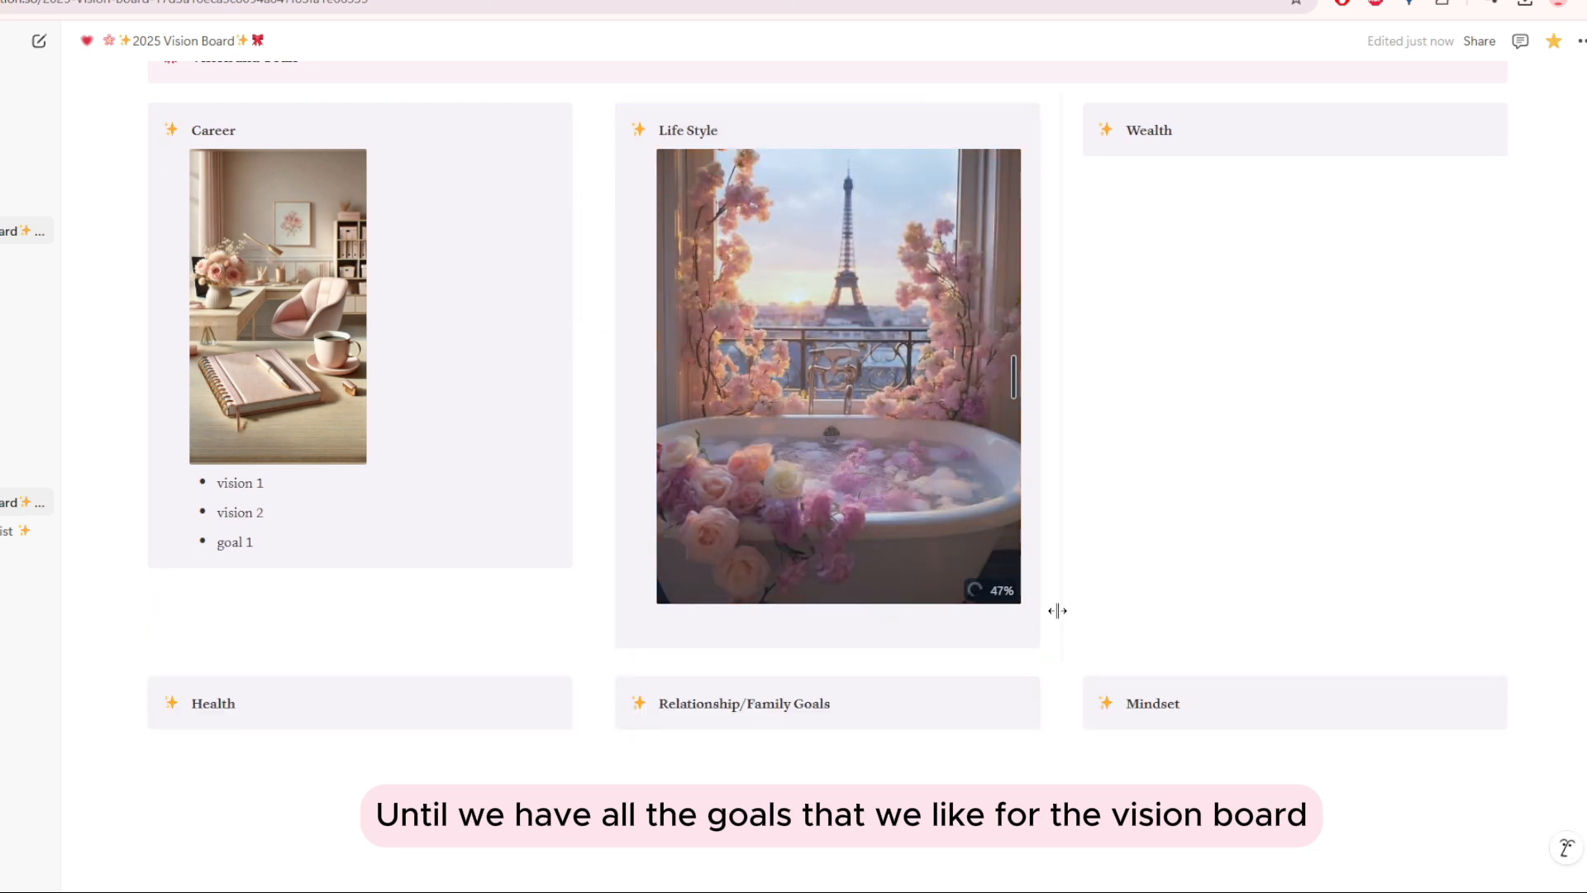
# - Shrink the Life Style photo to about three quarters of its full width
pyautogui.moveTo(1013, 376); pyautogui.dragTo(899, 386)
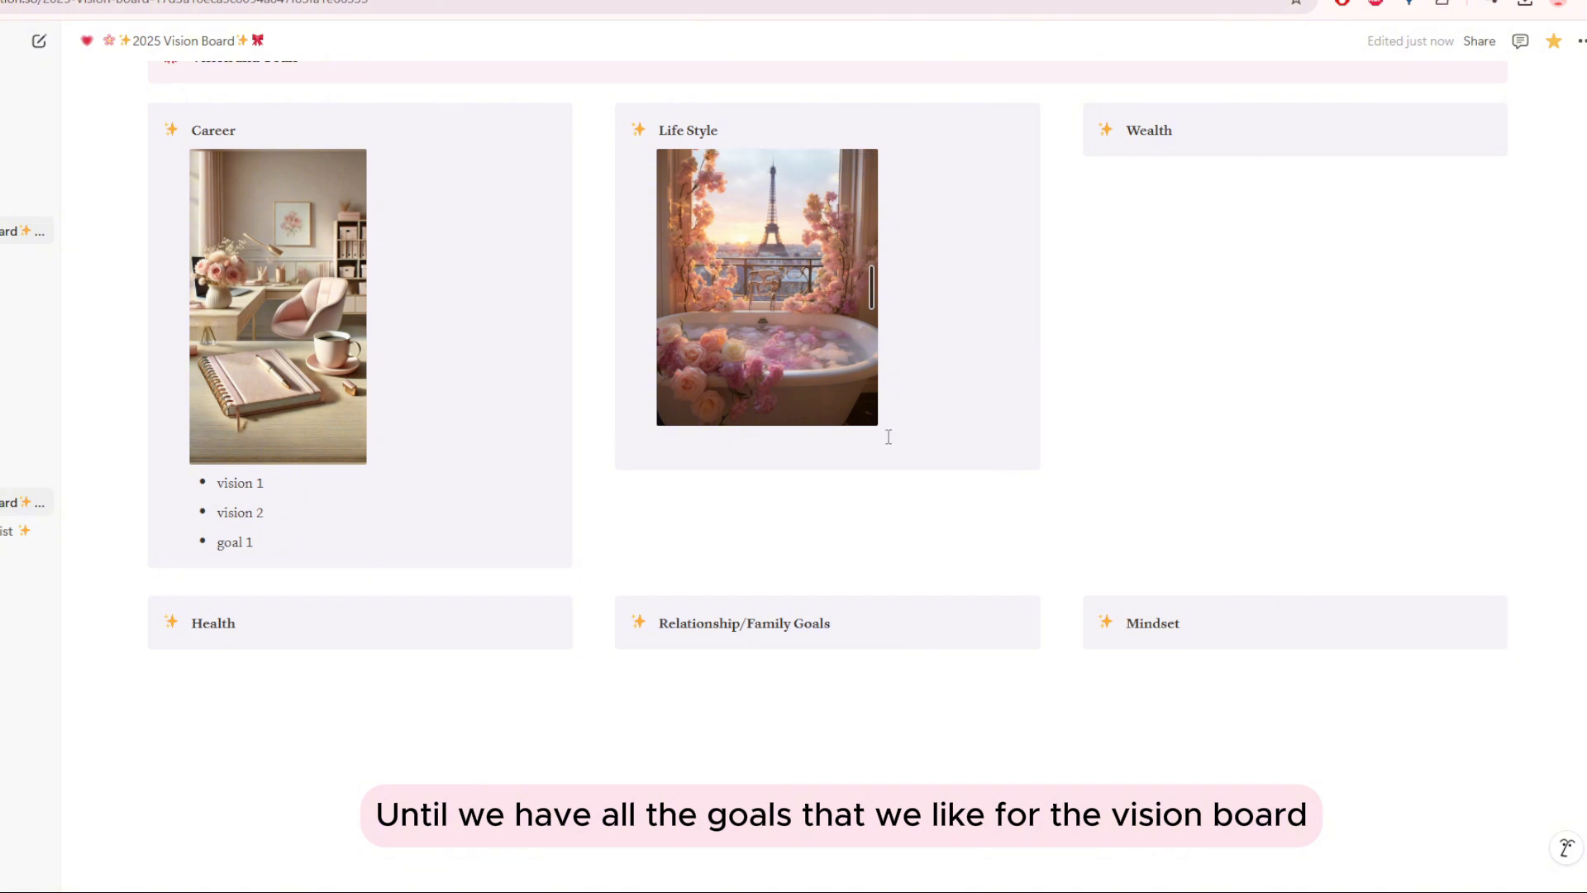
pyautogui.moveTo(879, 431); pyautogui.dragTo(921, 430)
pyautogui.click(866, 518)
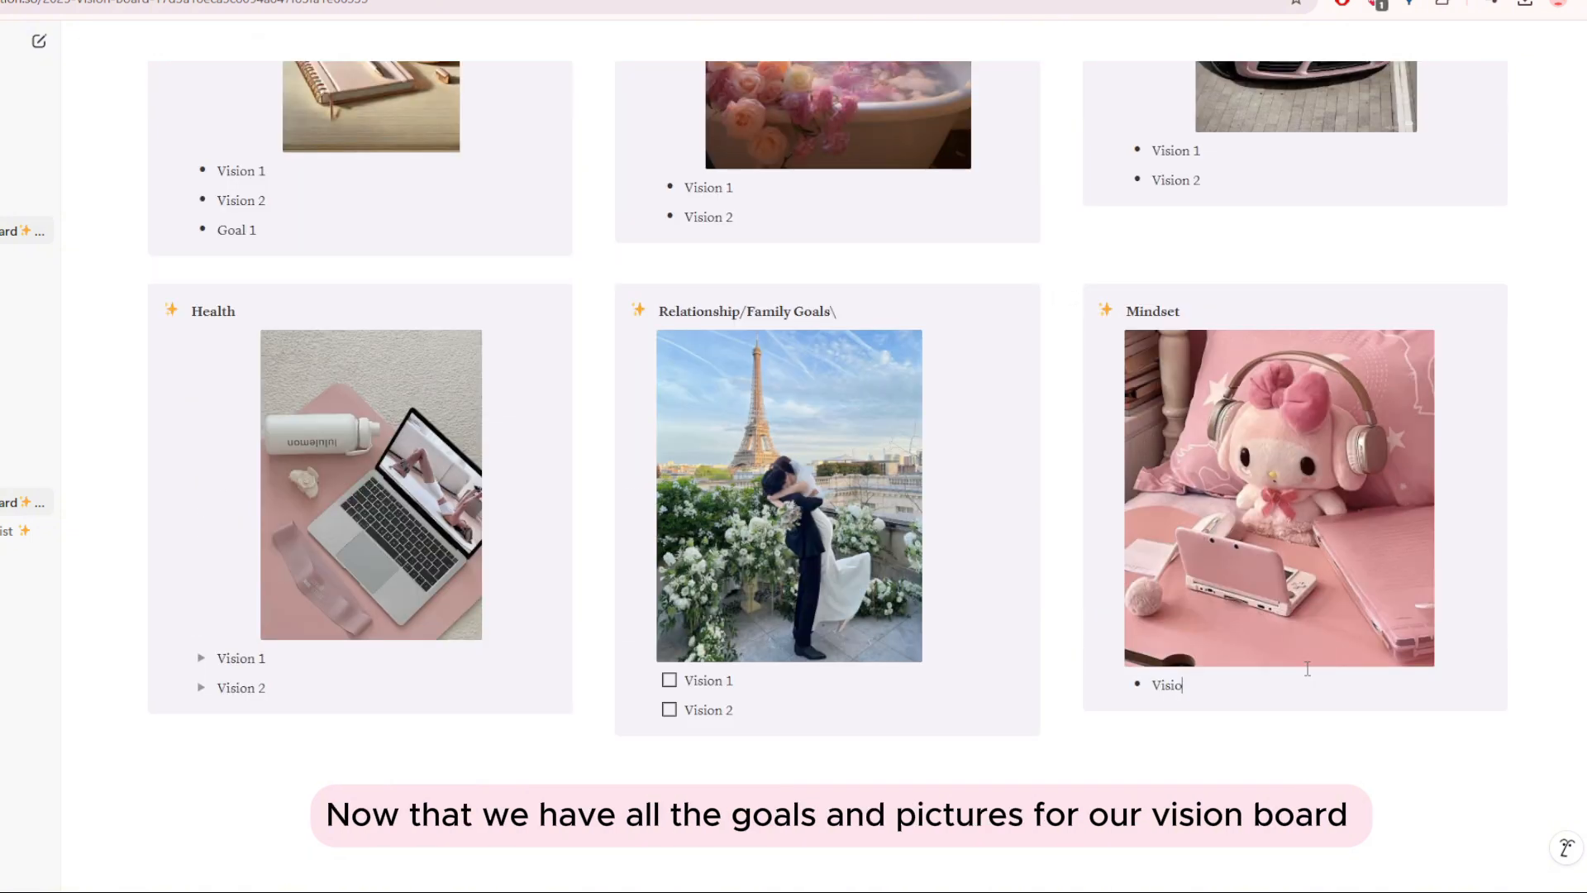
# - Complete the bullets "Vision 1" and "Vision 2" under the Mindset photo
pyautogui.write('on 1')
pyautogui.press('Return')
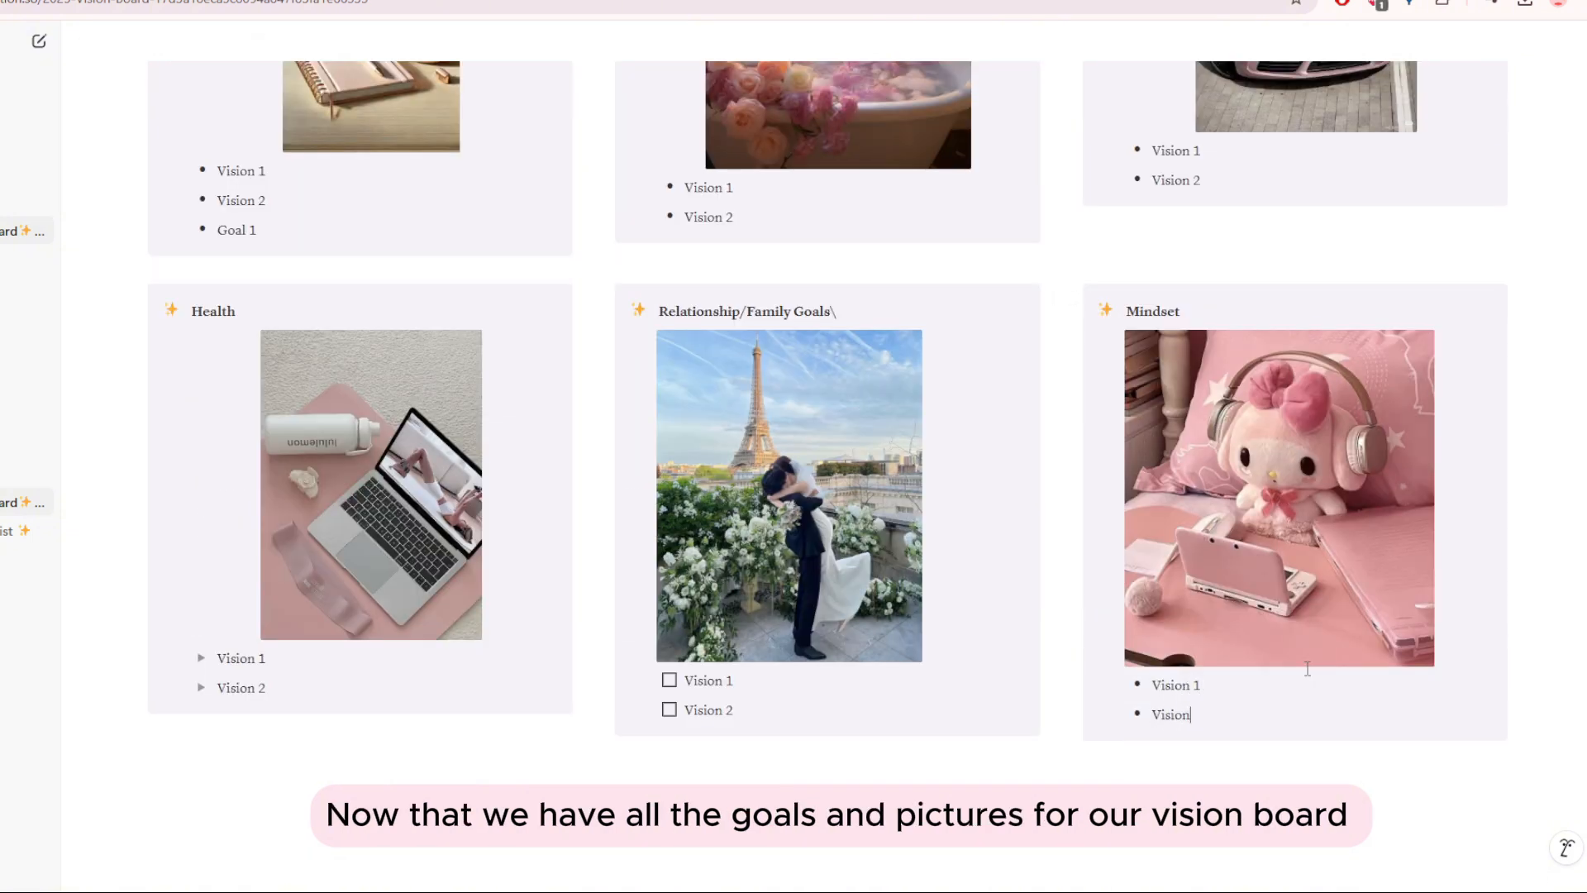
# - Add a quote block beneath the To Do Lists callout reading "Insert any inspirational quotes that fit your vision board here"
pyautogui.scroll(5, 1306, 668)
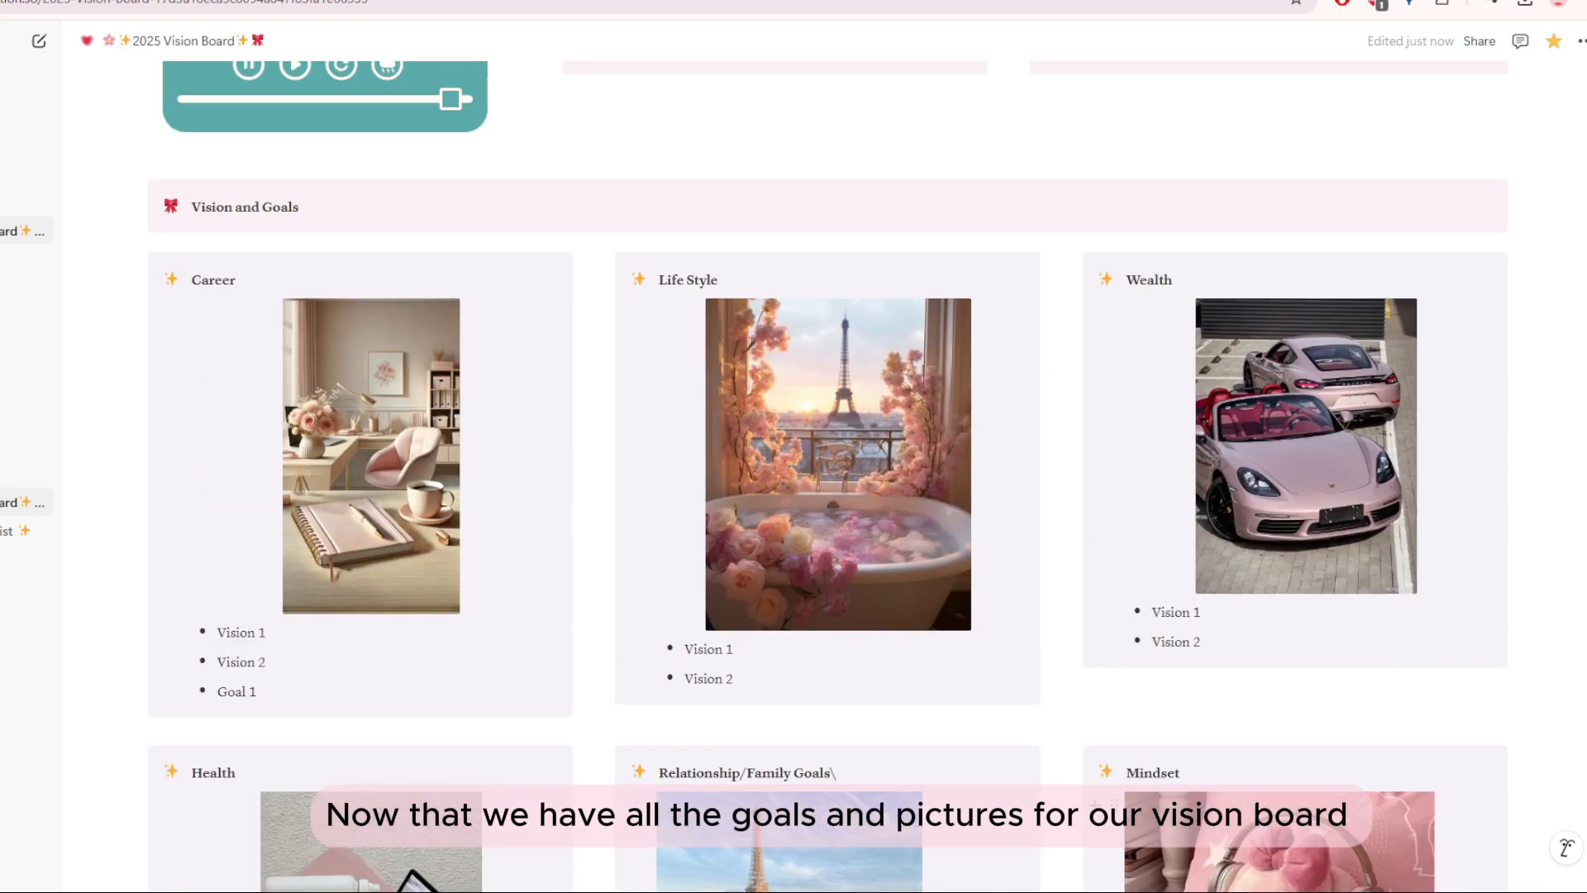
pyautogui.scroll(5, 655, 446)
pyautogui.write('Insr')
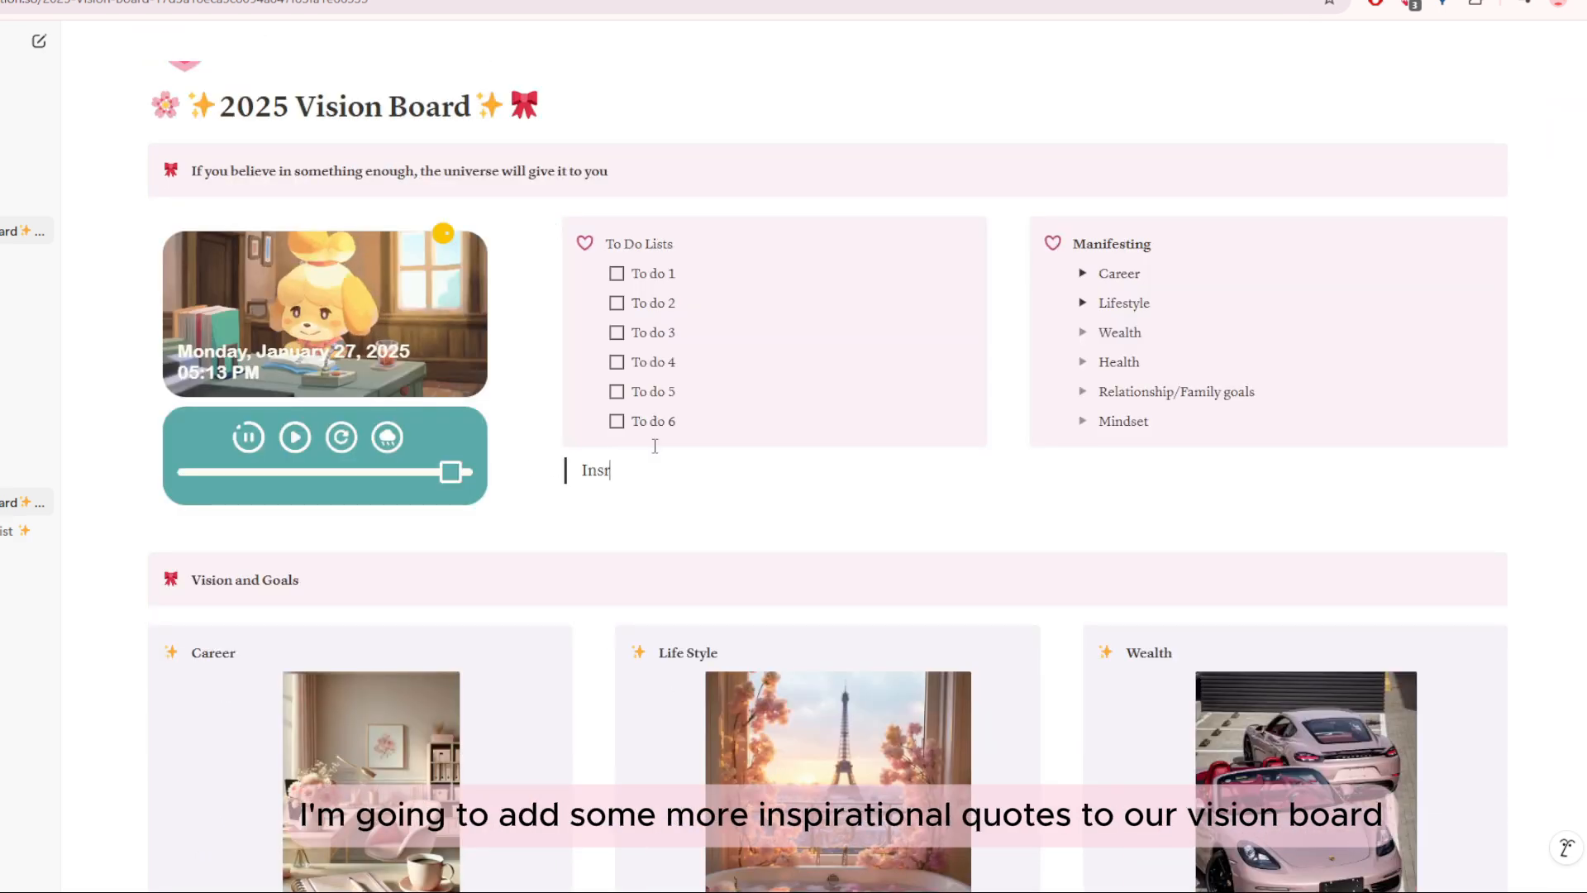
pyautogui.press('BackSpace')
pyautogui.write('ert any inspirat')
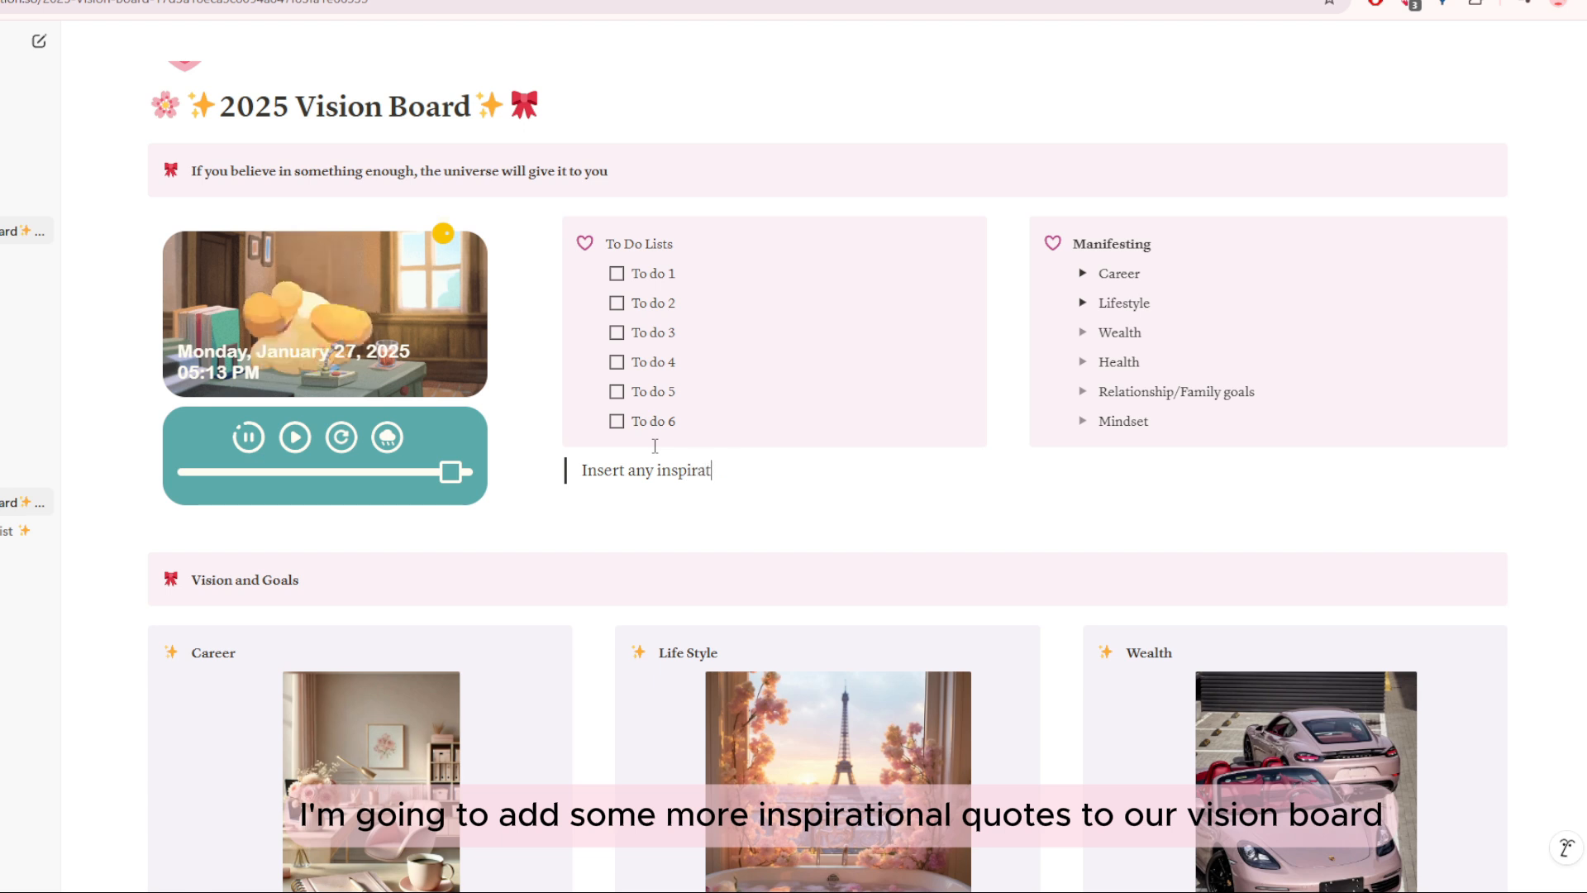
pyautogui.write('ional q')
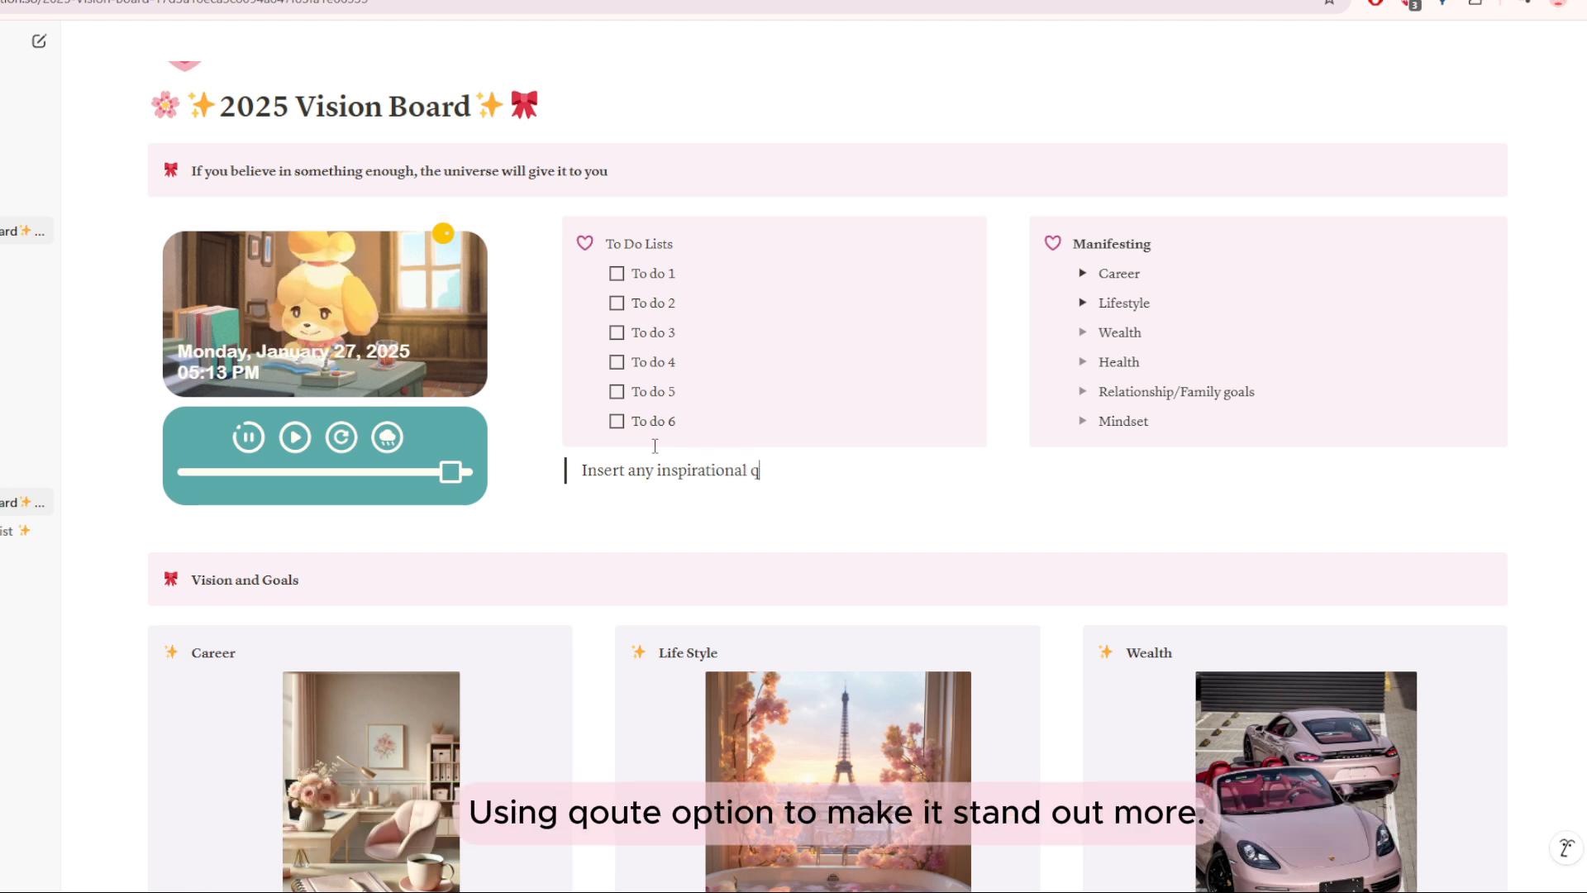
pyautogui.write('uotes that fit your vision board here')
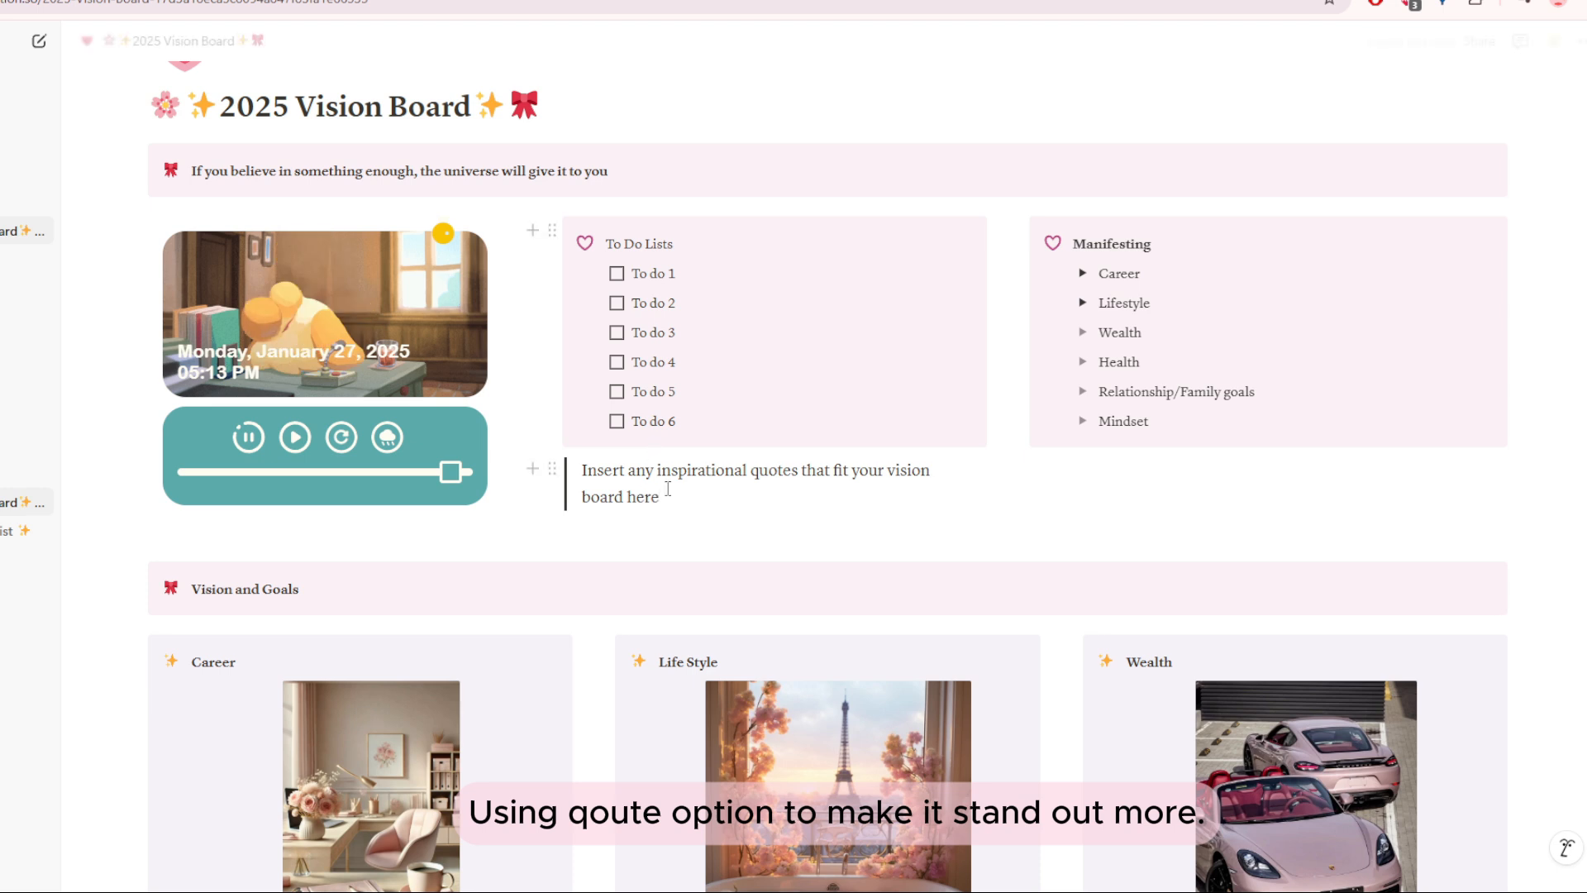
# - Format the inspirational quote text beneath the To Do Lists callout in bold
pyautogui.tripleClick(582, 466)
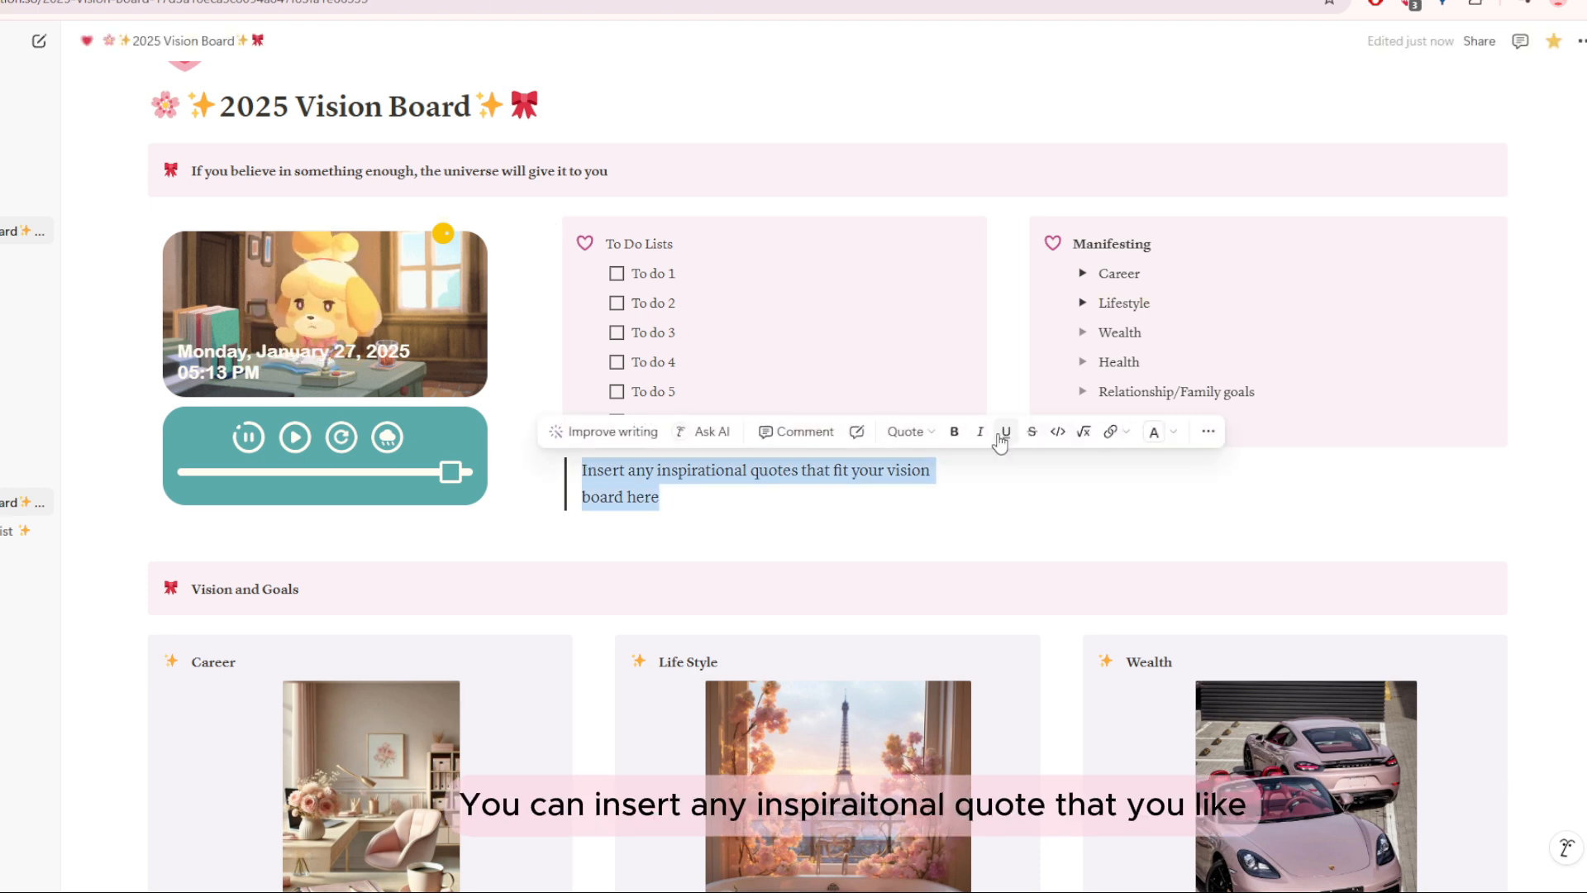
pyautogui.click(1003, 429)
pyautogui.click(1208, 439)
pyautogui.moveTo(1285, 747)
pyautogui.click(1160, 773)
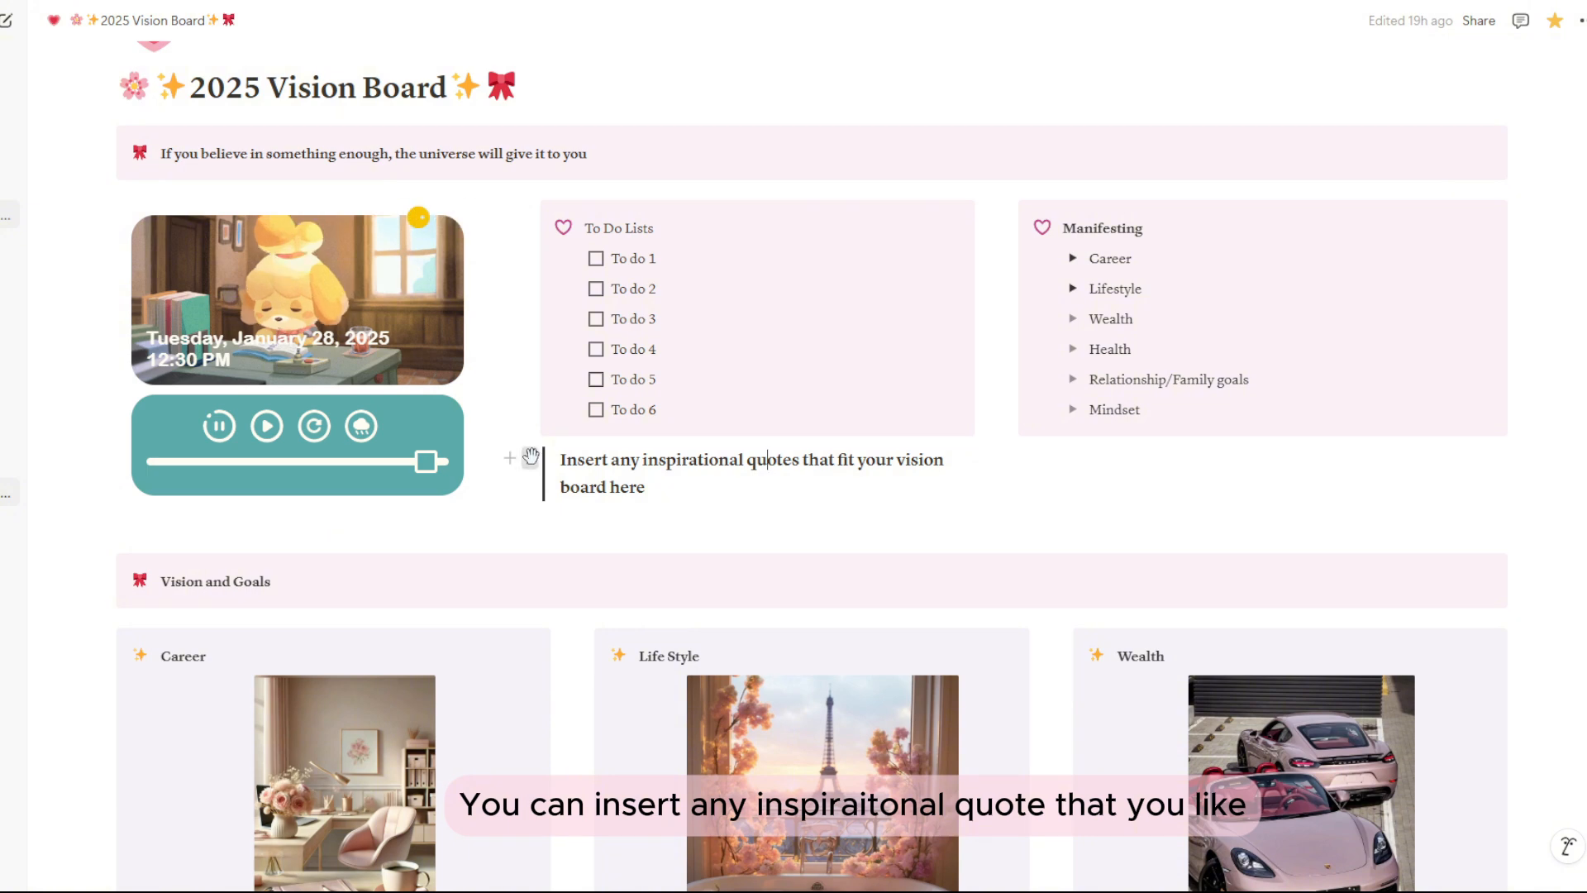
# - Duplicate the inspirational quote block and move the copy beneath the Manifesting callout
pyautogui.click(526, 459)
pyautogui.click(436, 429)
pyautogui.moveTo(529, 531); pyautogui.dragTo(1012, 480)
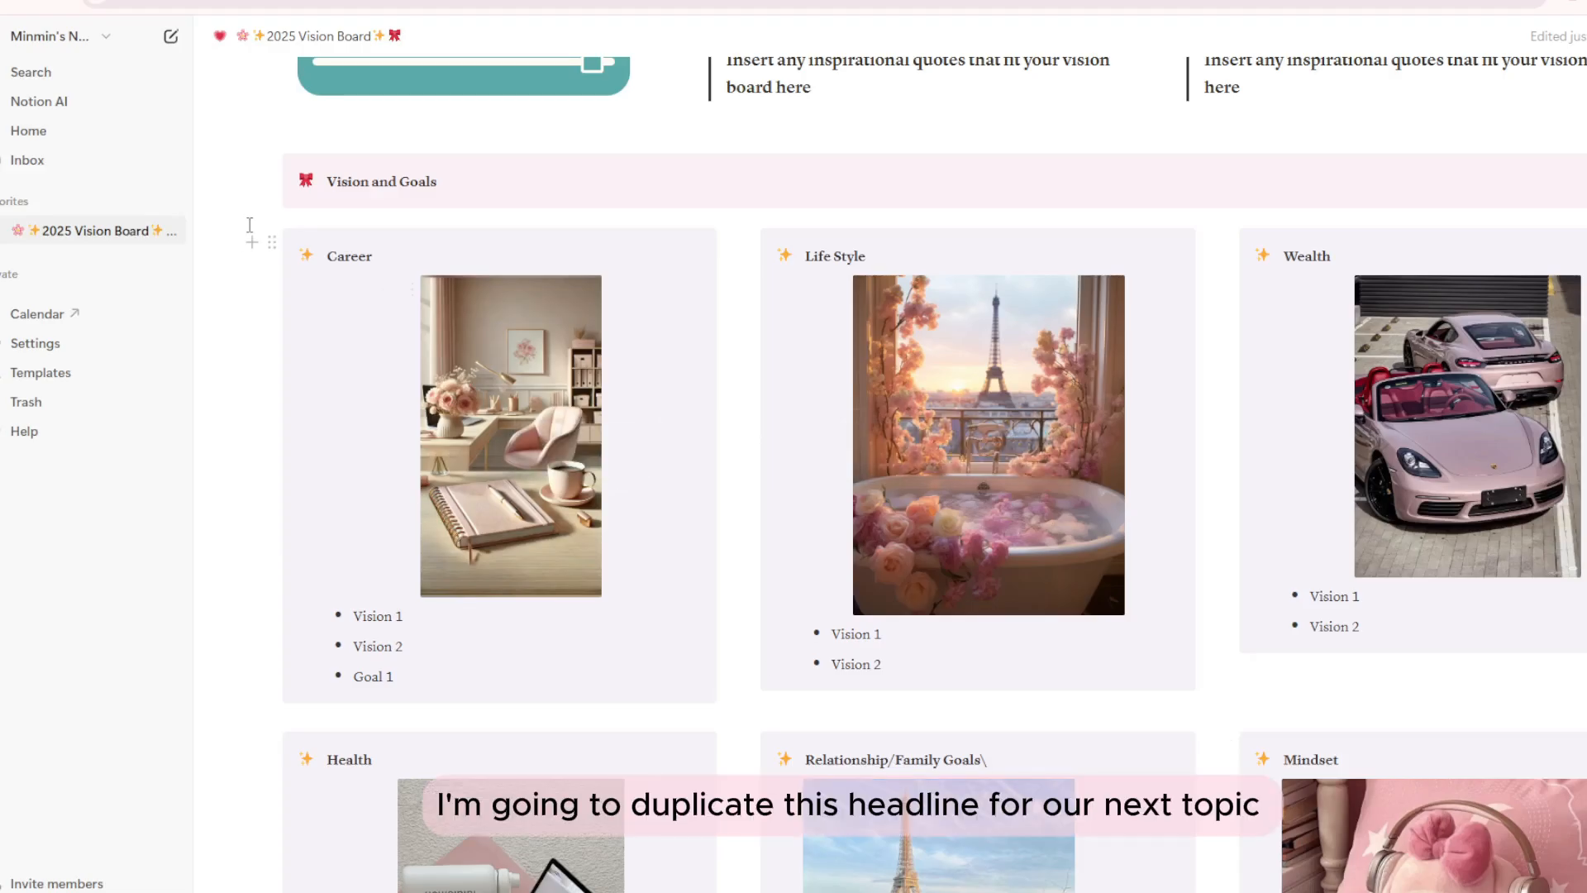
# - Duplicate the "Vision and Goals" headline callout and move the copy below the photo grid
pyautogui.click(272, 181)
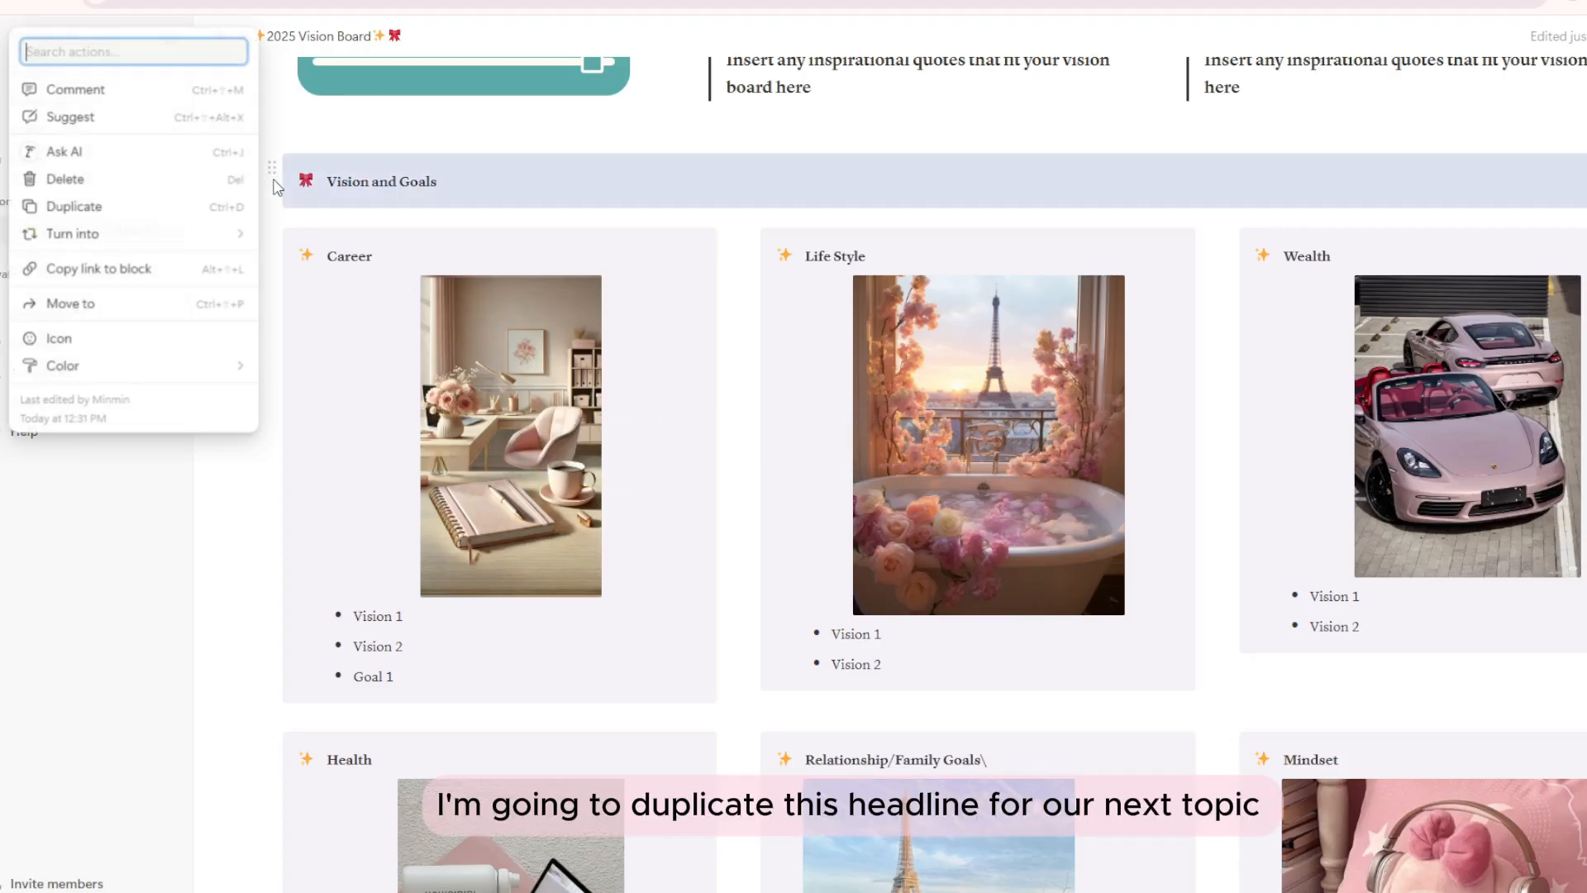
pyautogui.click(195, 203)
pyautogui.moveTo(265, 234); pyautogui.dragTo(281, 606)
pyautogui.moveTo(282, 606); pyautogui.dragTo(282, 606)
# - Rename the copied headline to "Yearly Goals" and replace its bow with the red target-and-arrow icon found by searching "goal"
pyautogui.moveTo(133, 569); pyautogui.dragTo(246, 576)
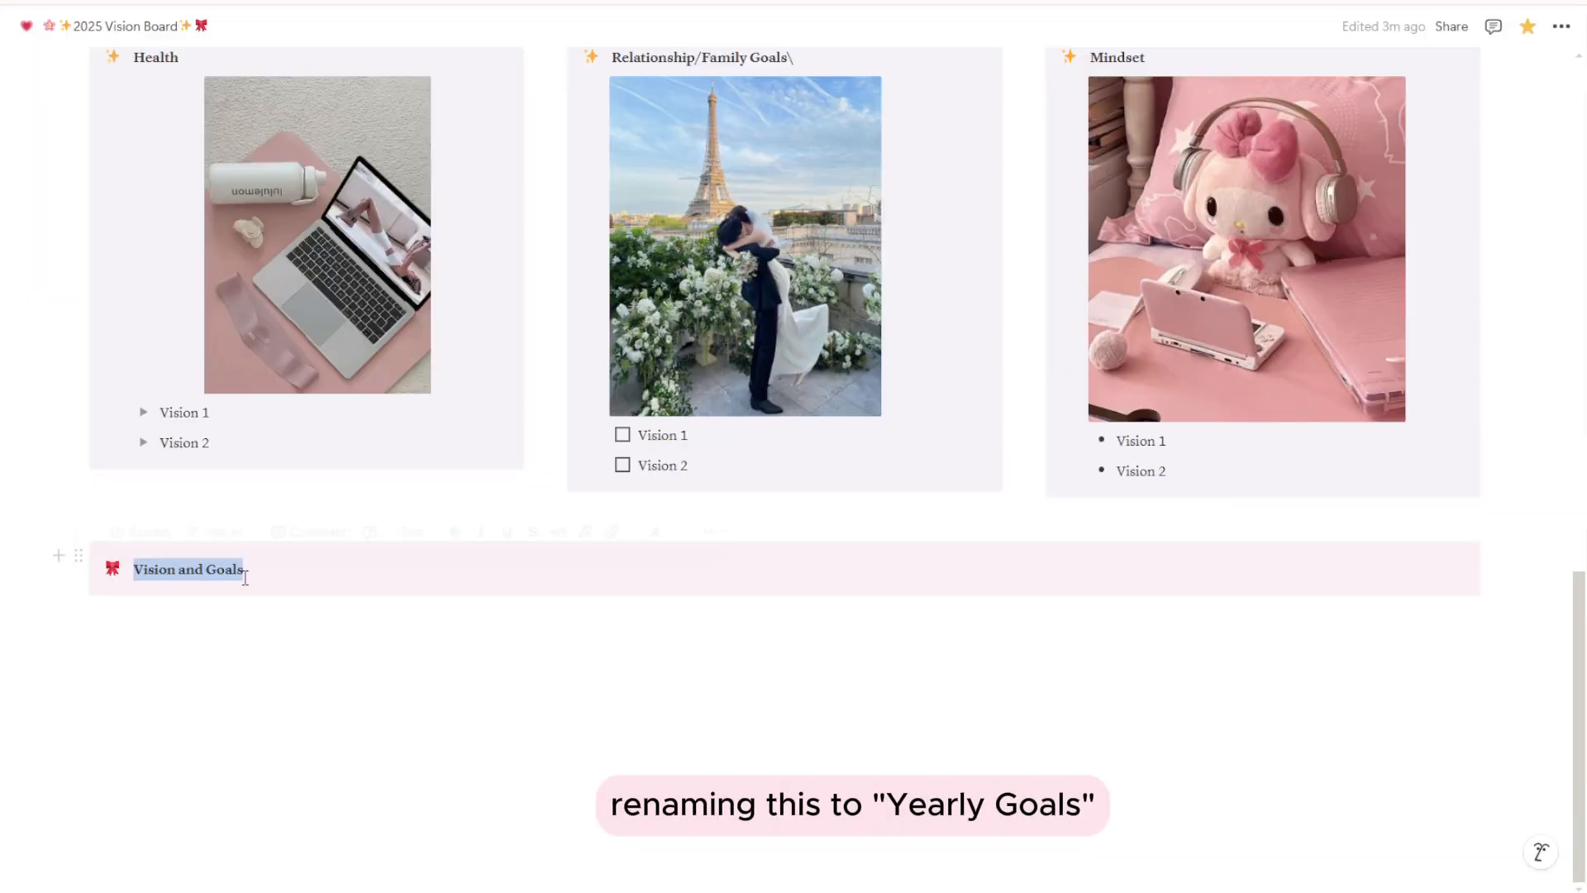
pyautogui.write('Yearly Goals')
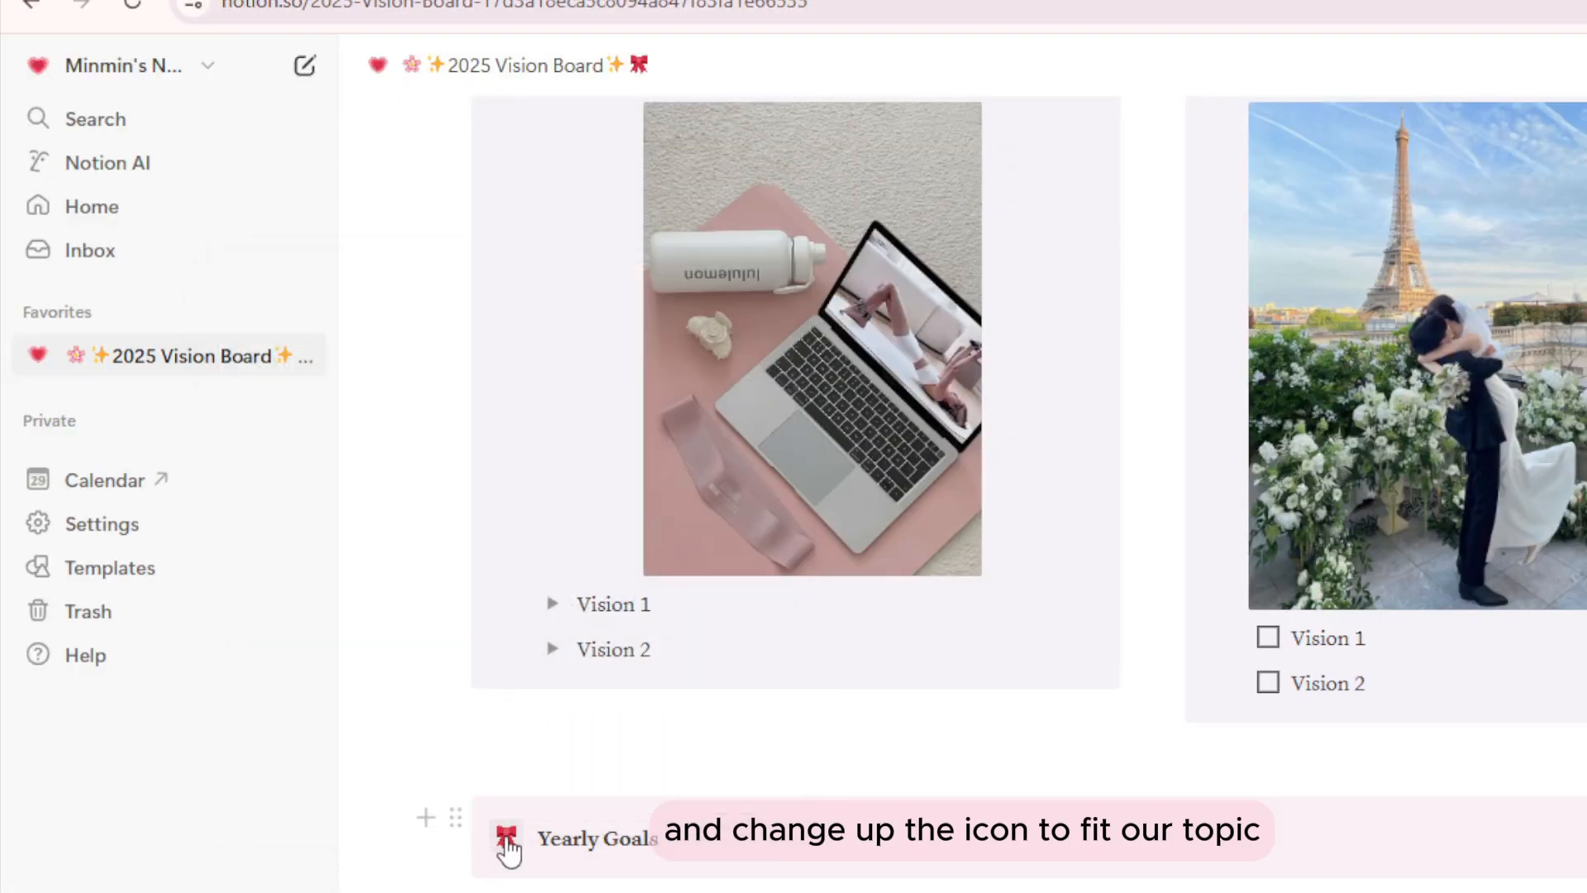
pyautogui.click(506, 838)
pyautogui.click(334, 293)
pyautogui.write('goal')
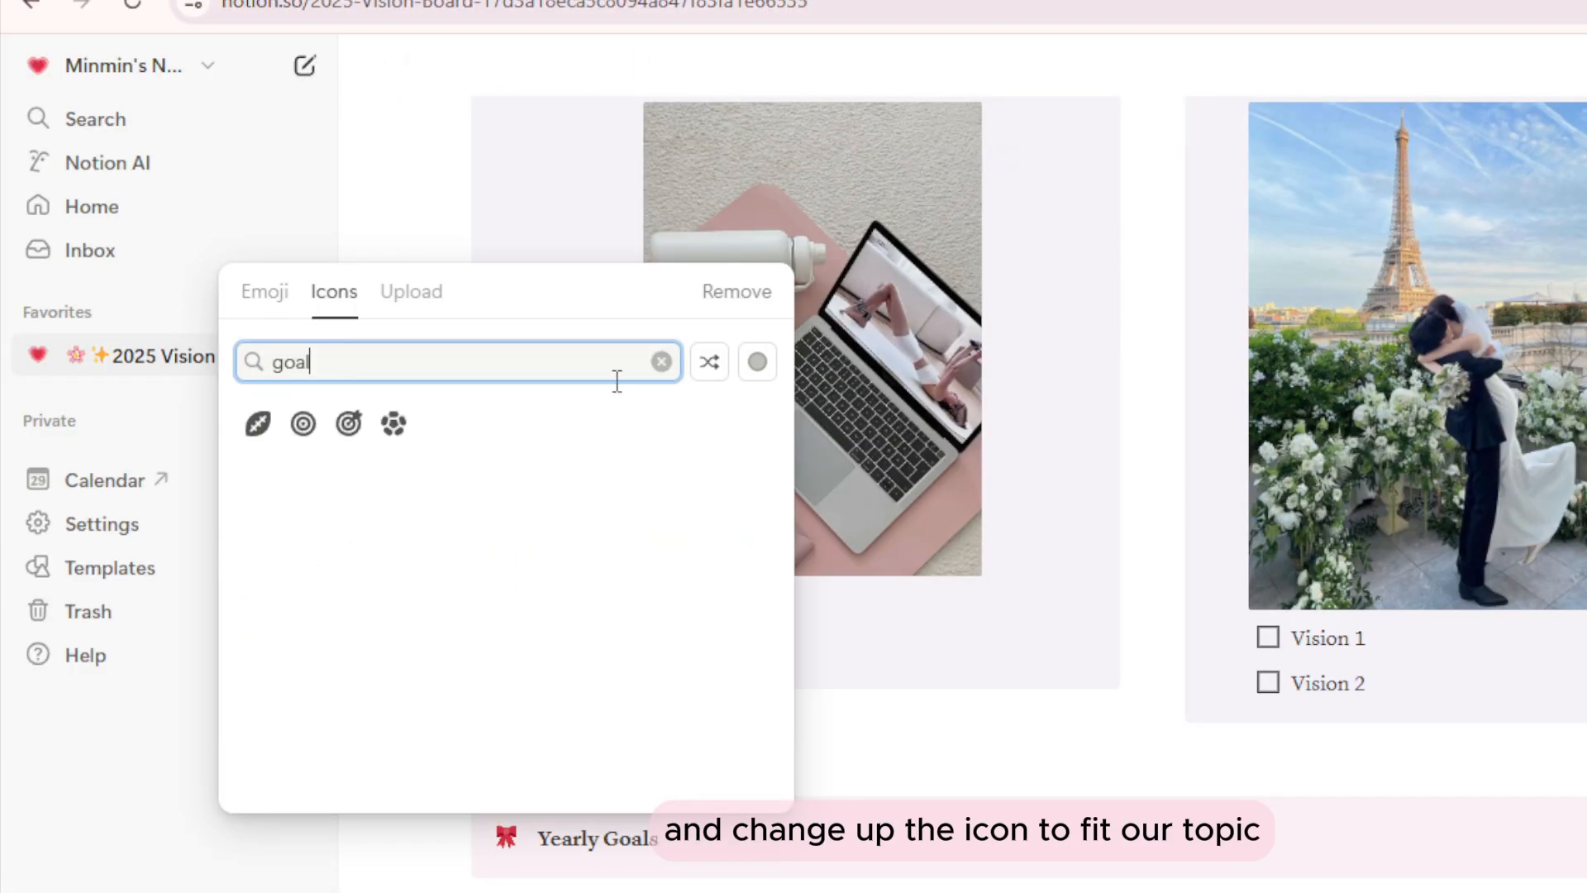
pyautogui.click(348, 422)
pyautogui.click(442, 522)
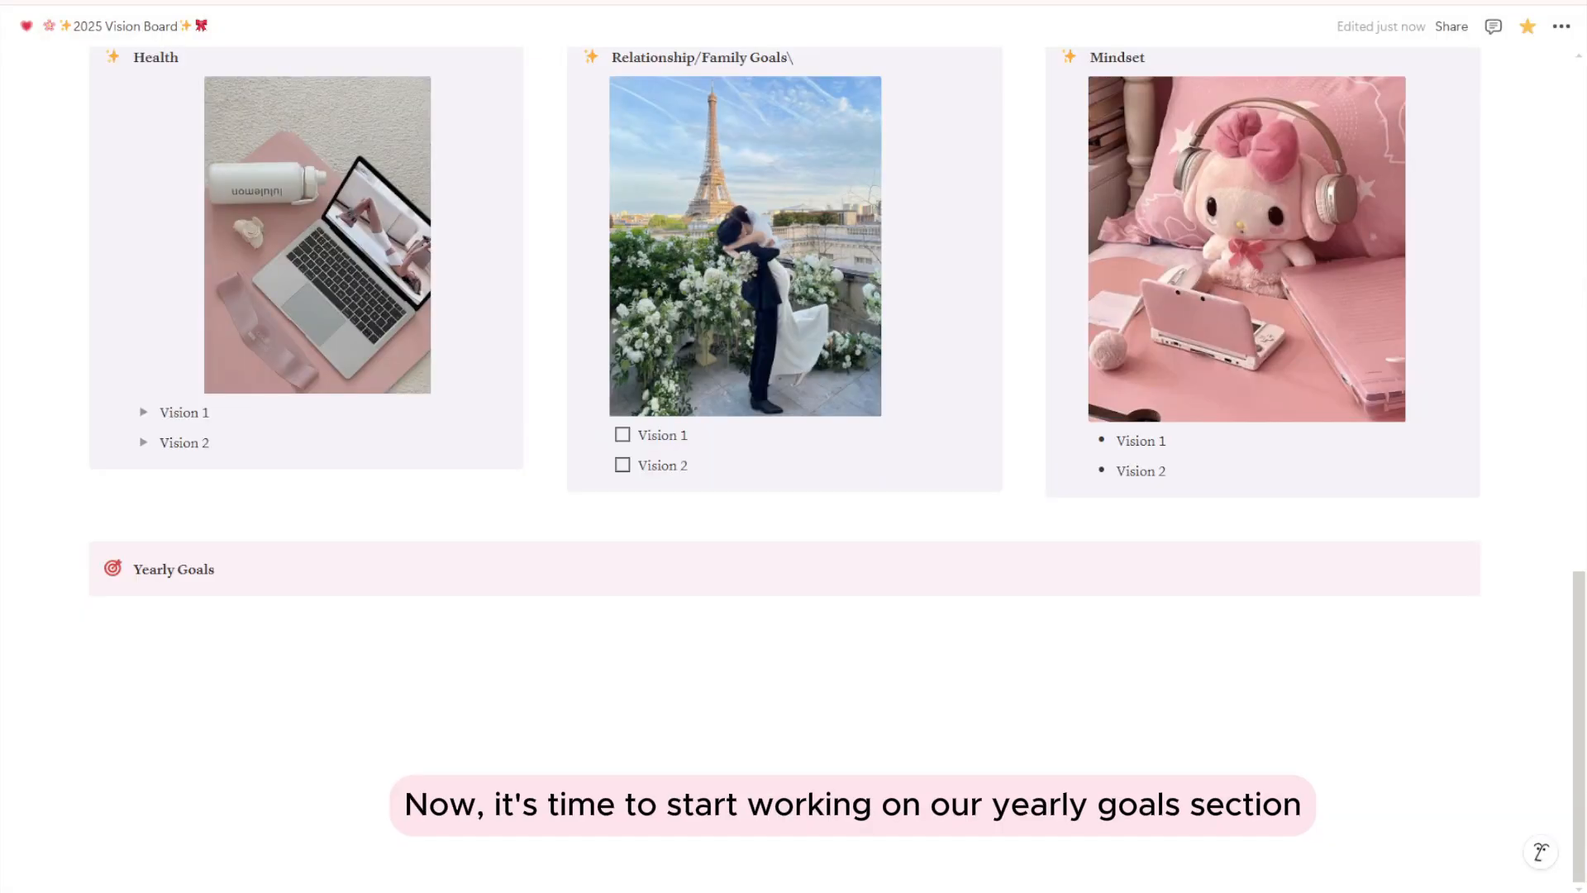
# - Insert an inline database beneath the Yearly Goals headline
pyautogui.click(58, 614)
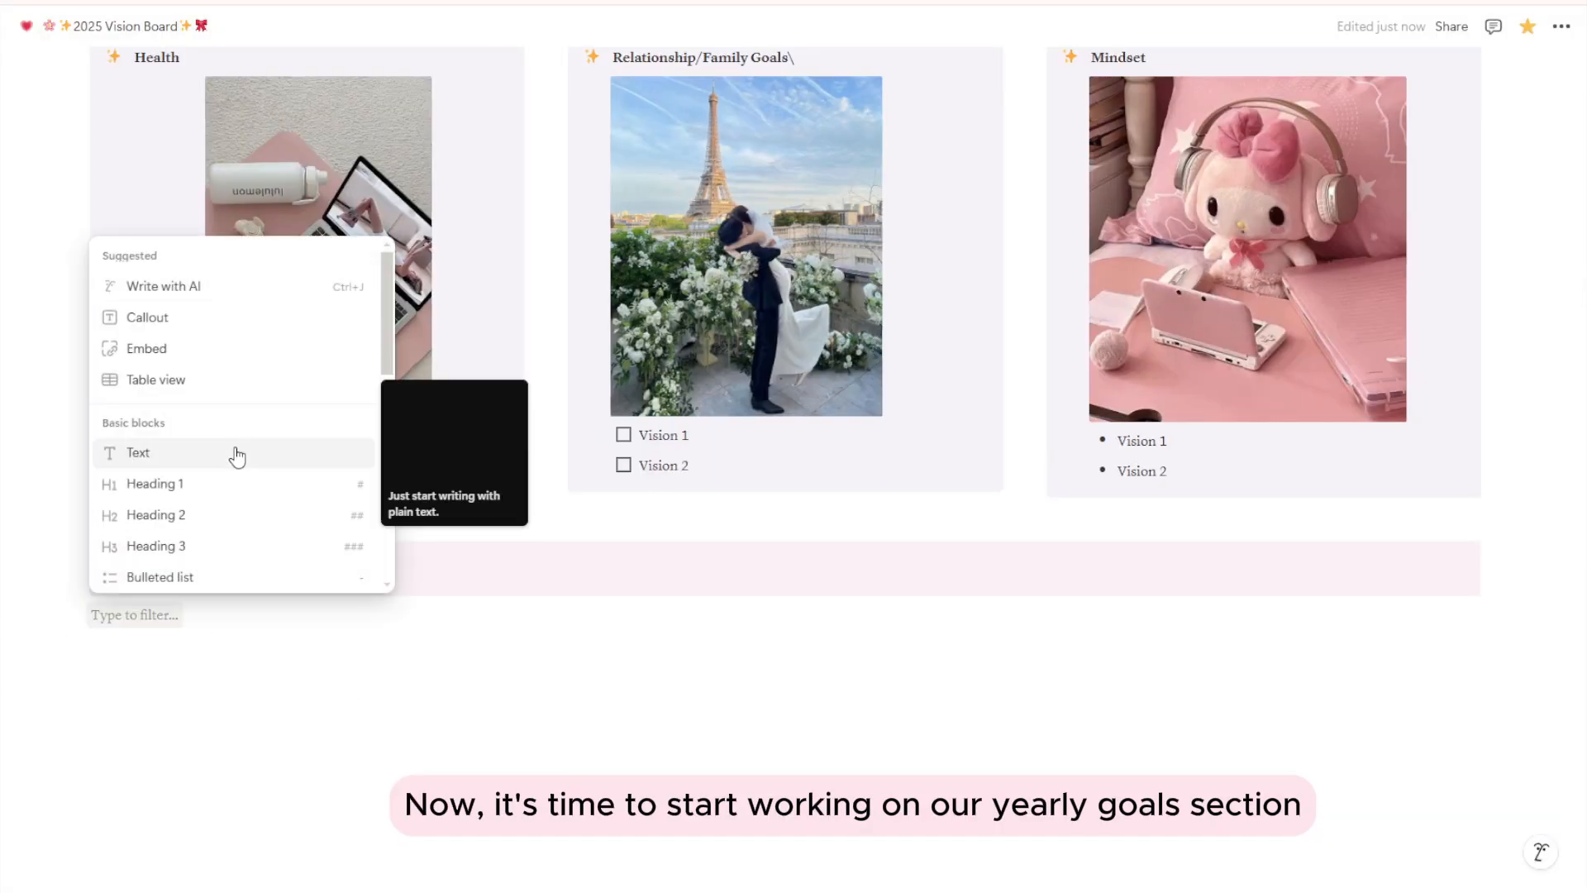
pyautogui.scroll(-6, 284, 471)
pyautogui.scroll(-7, 285, 483)
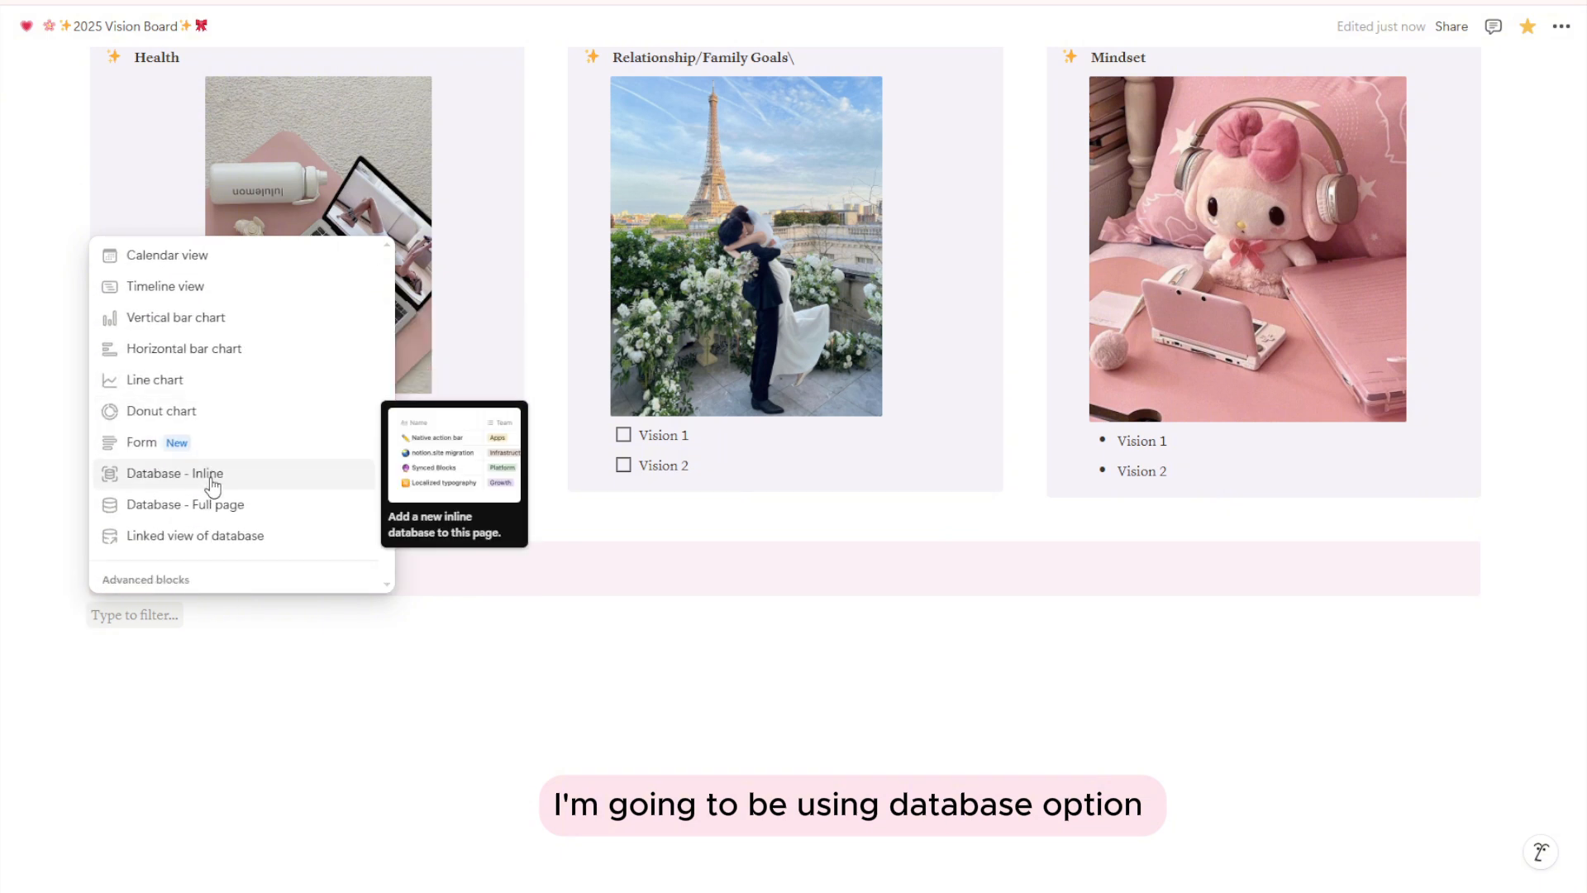
pyautogui.click(217, 484)
# - Name the new database "Yearly Goals" and hide its database title
pyautogui.click(143, 654)
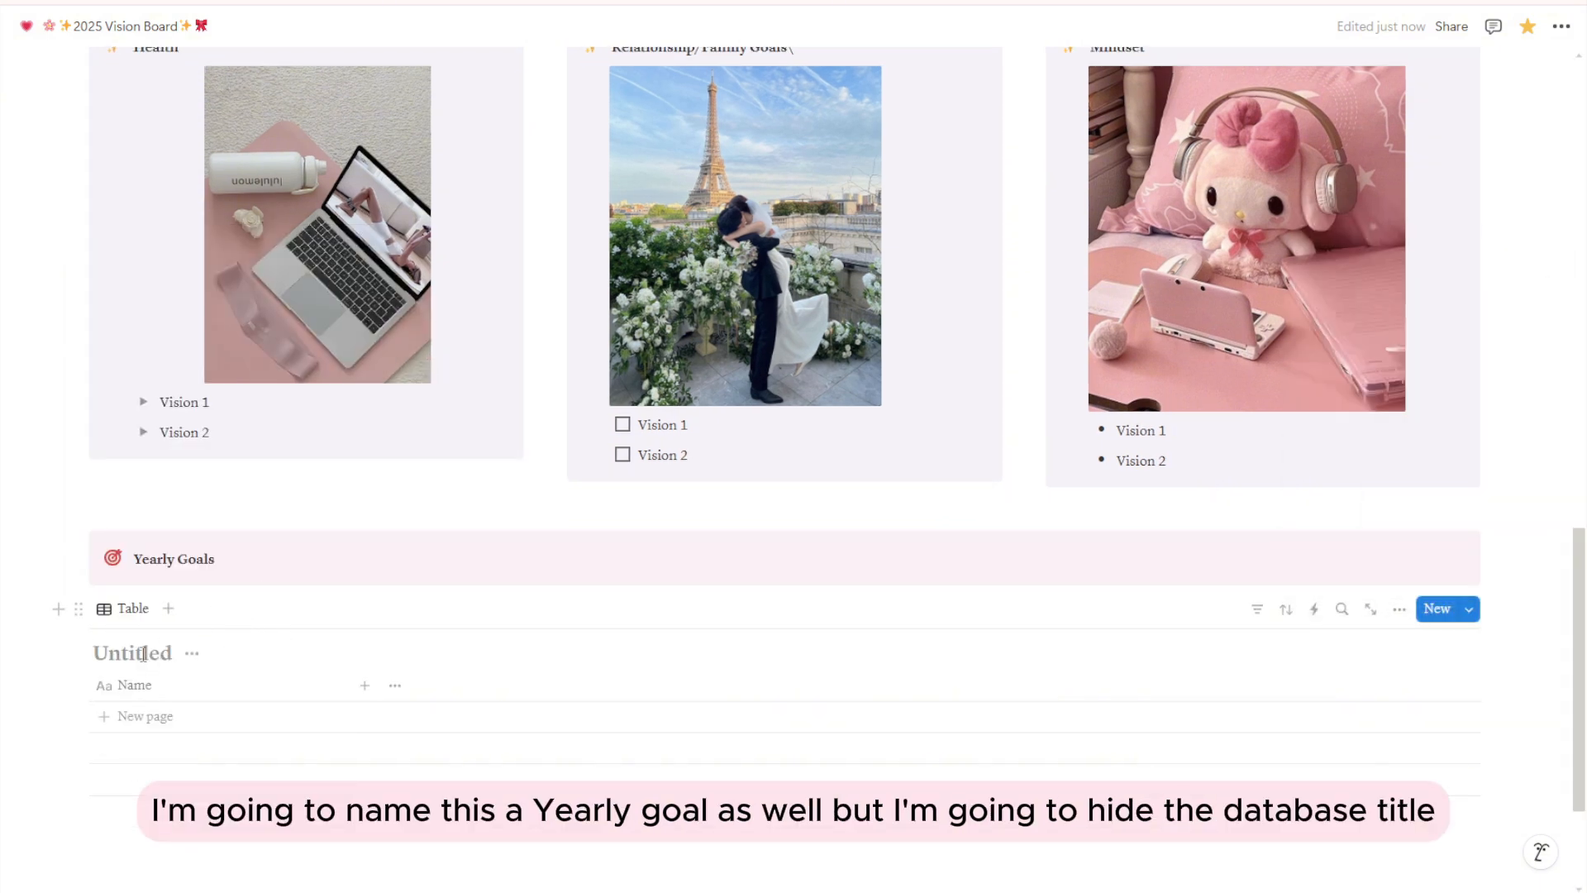
pyautogui.write('Yearly Goals')
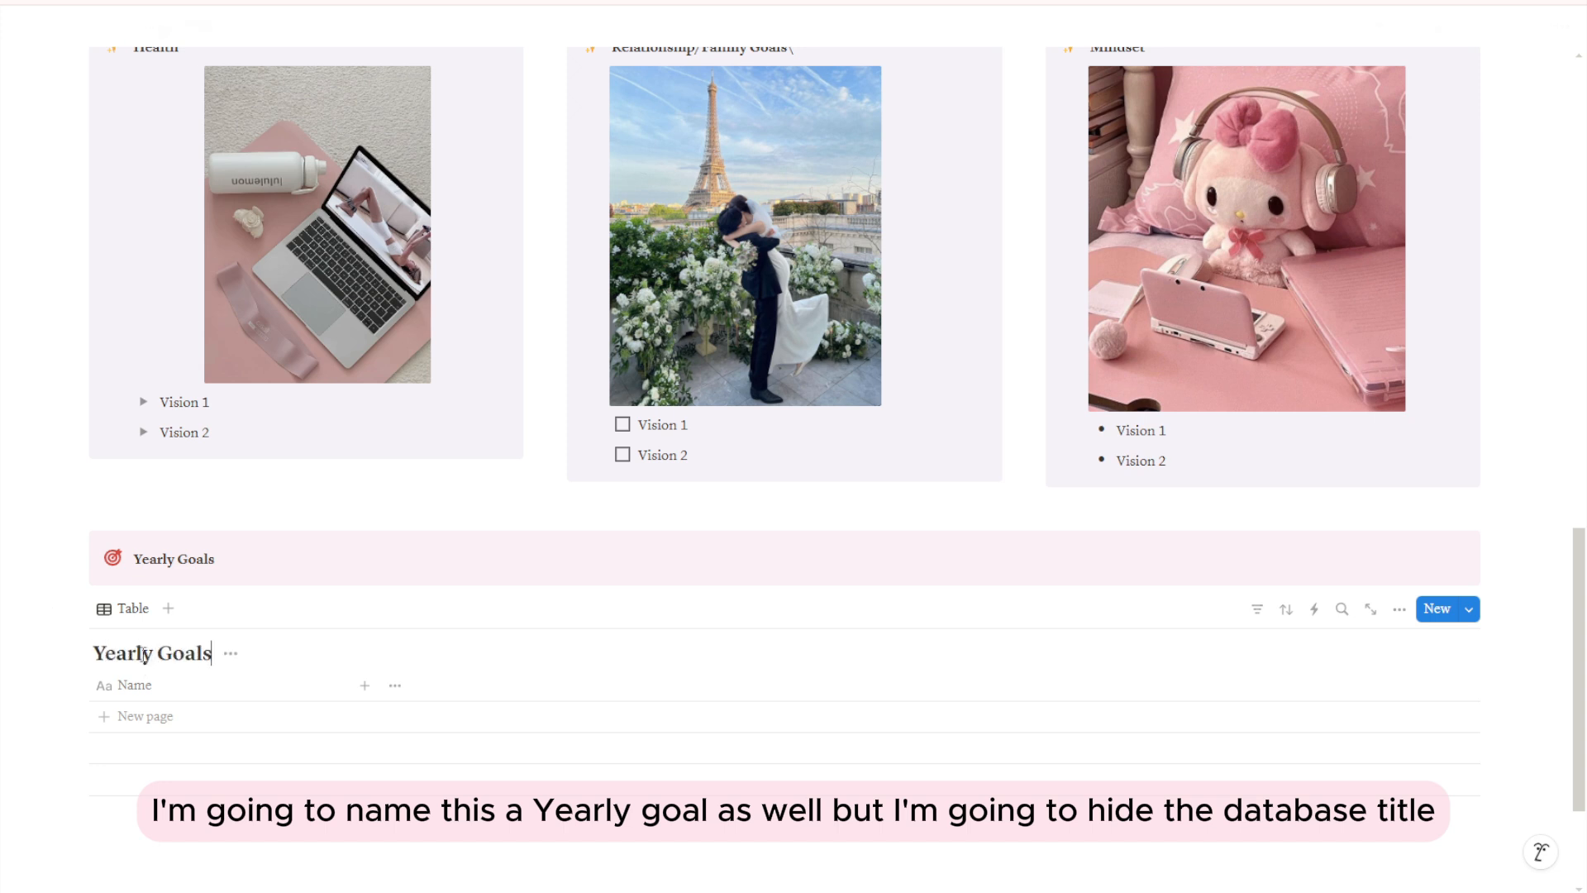
pyautogui.click(230, 654)
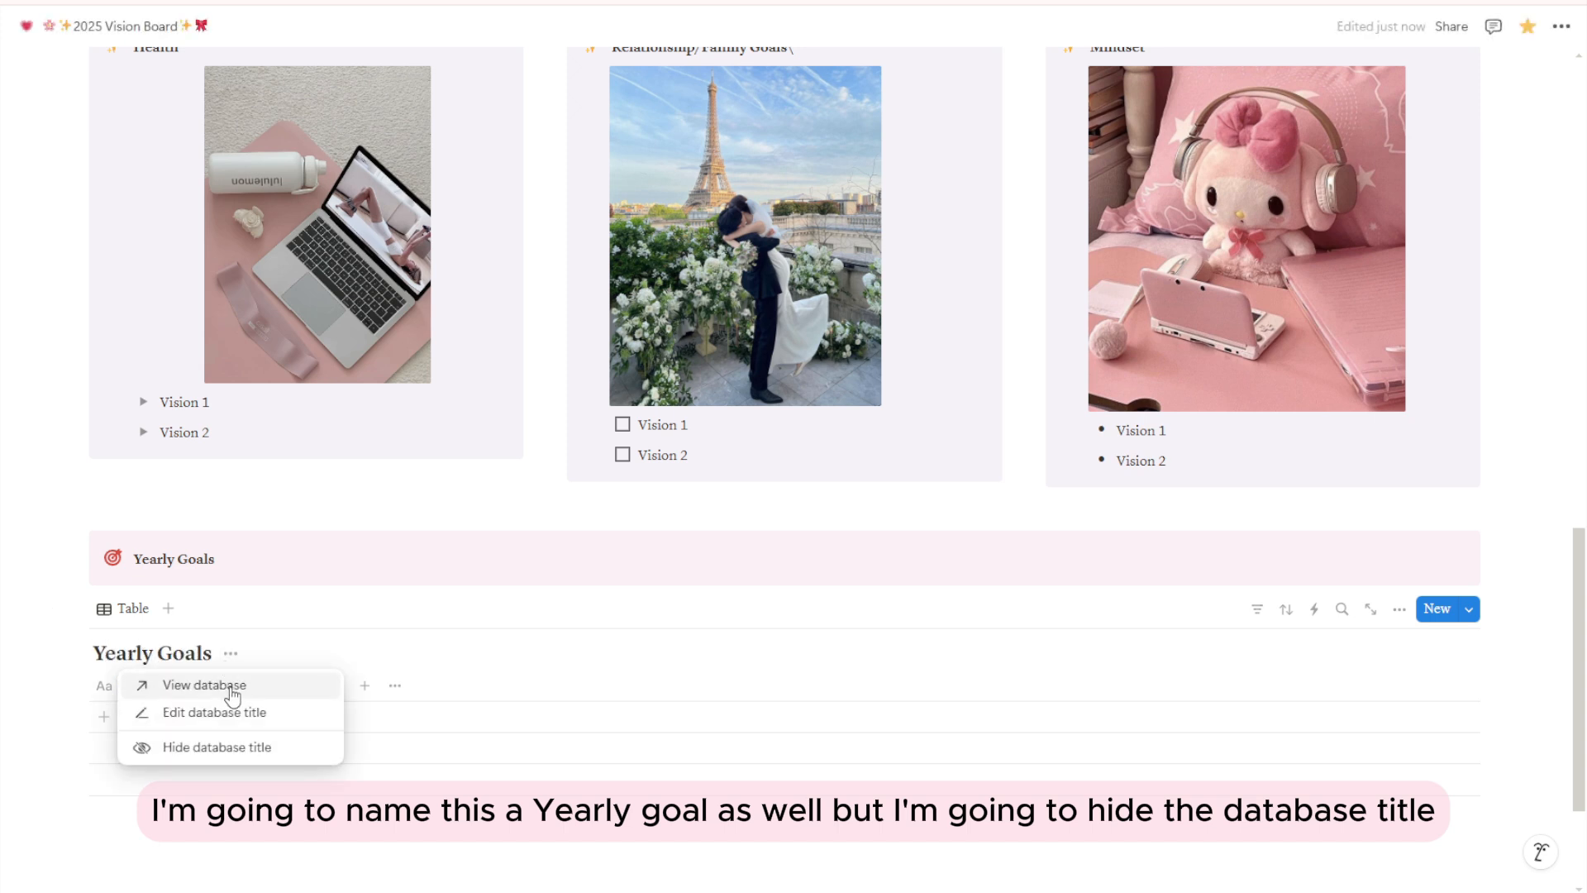
pyautogui.click(225, 748)
pyautogui.click(170, 655)
pyautogui.click(166, 654)
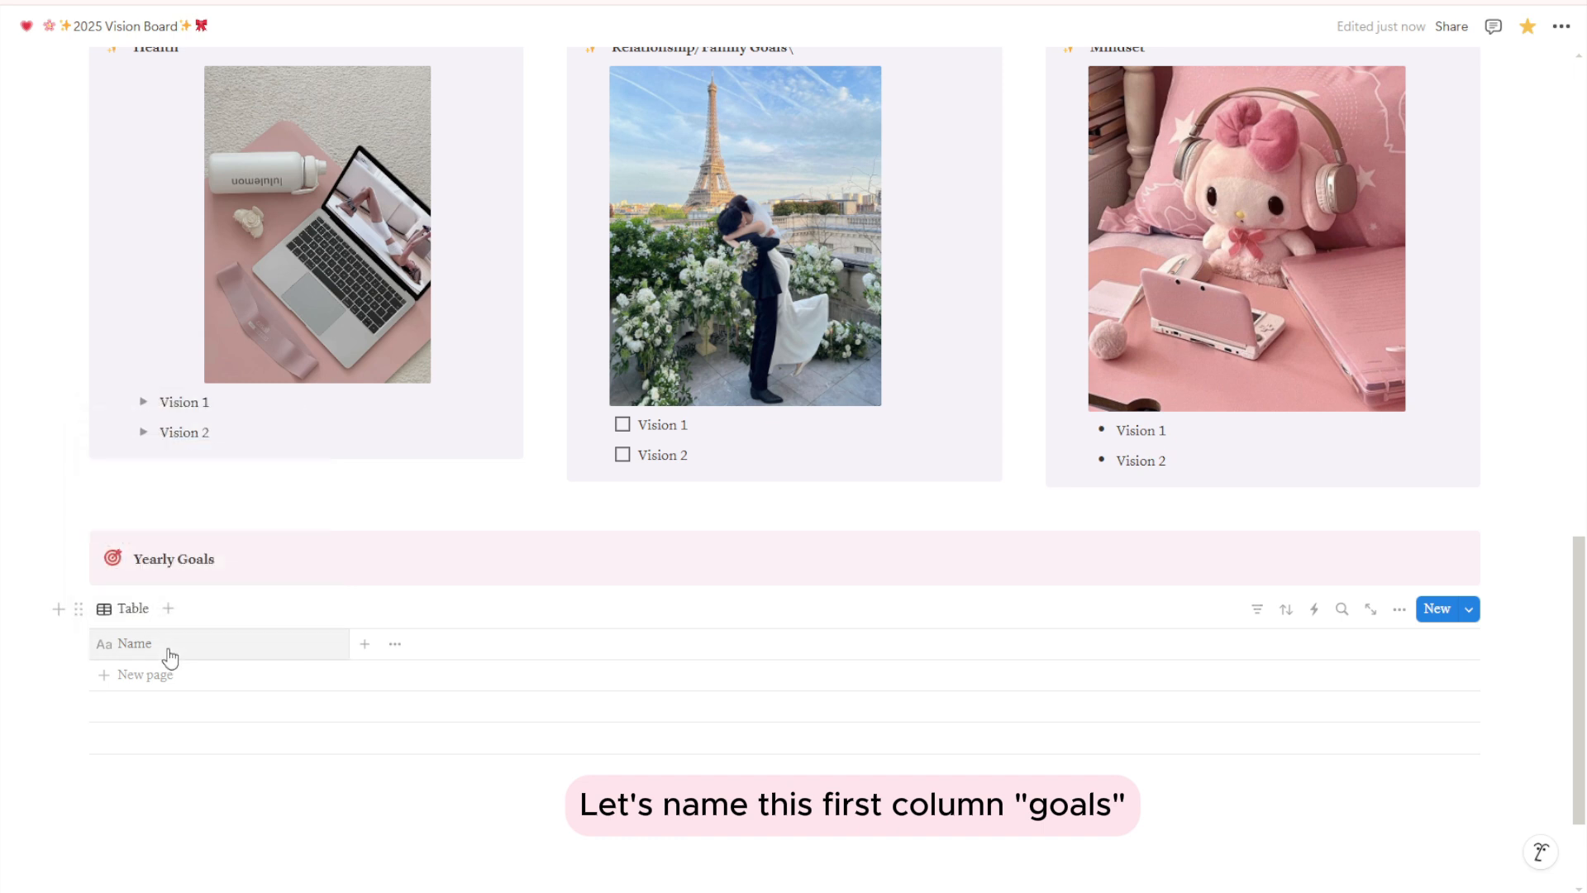
# - Rename the database's Name column to "Goals"
pyautogui.click(175, 647)
pyautogui.doubleClick(189, 419)
pyautogui.write('Goals')
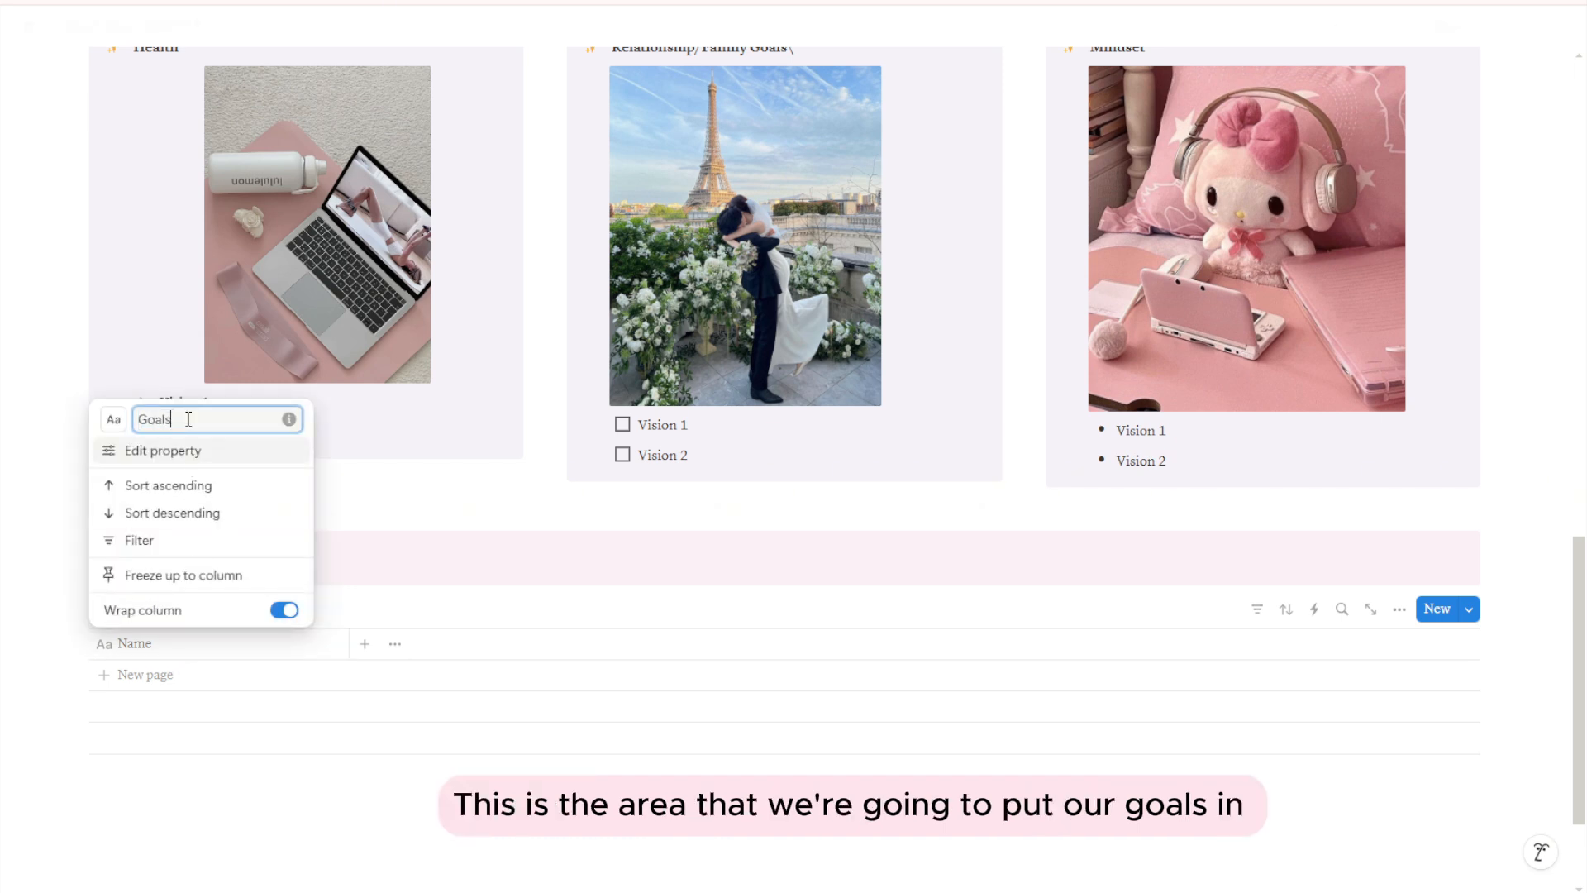
pyautogui.click(165, 451)
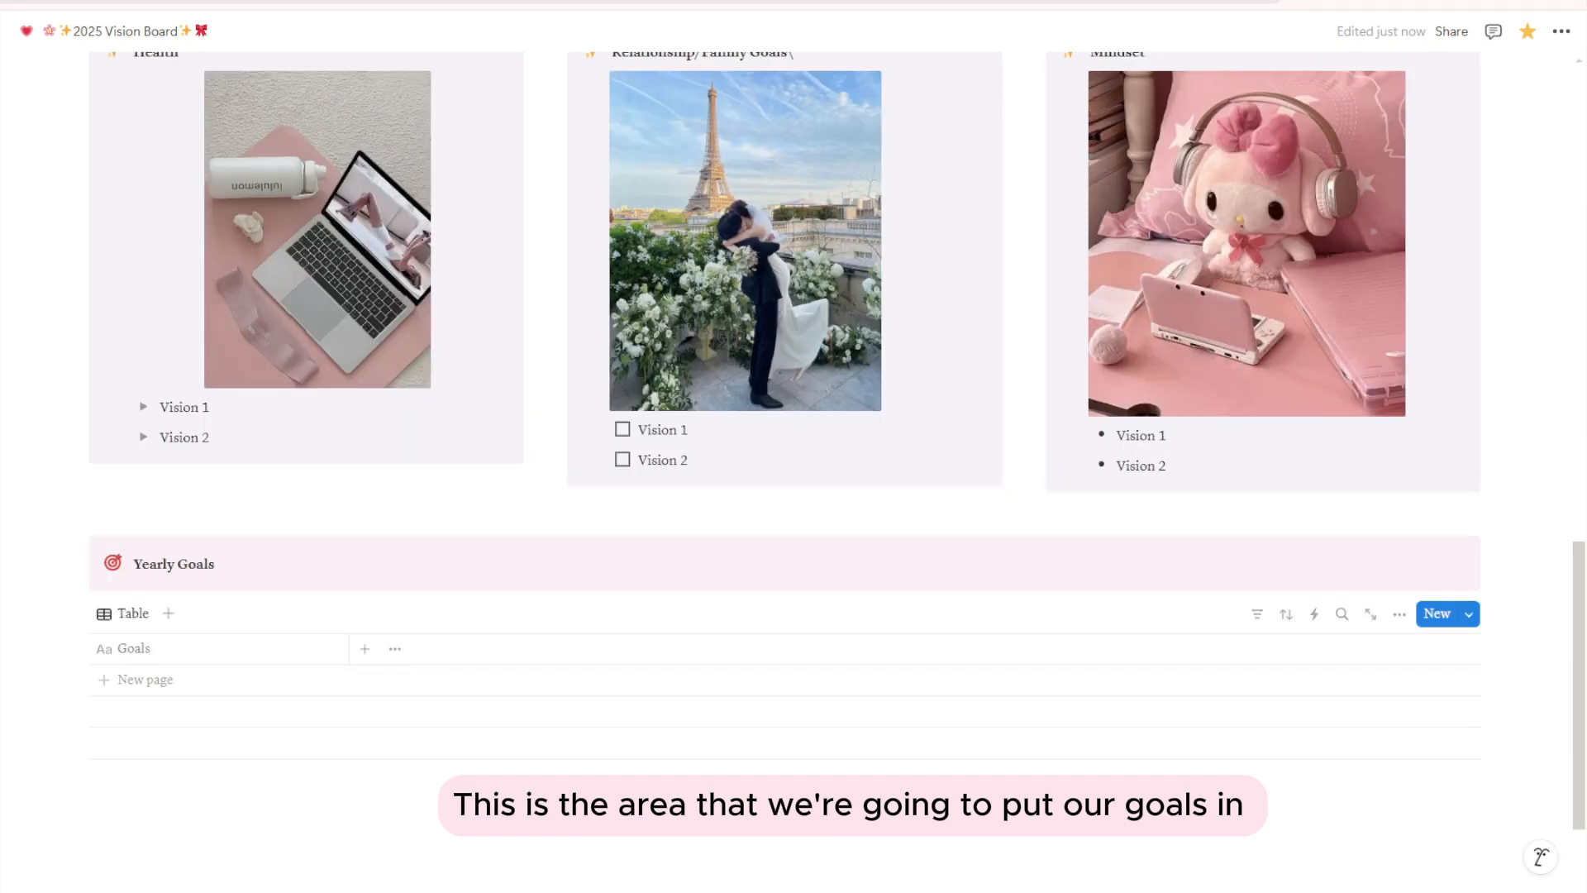
# - Add a first entry named "Goal 1" to the Yearly Goals table
pyautogui.click(159, 678)
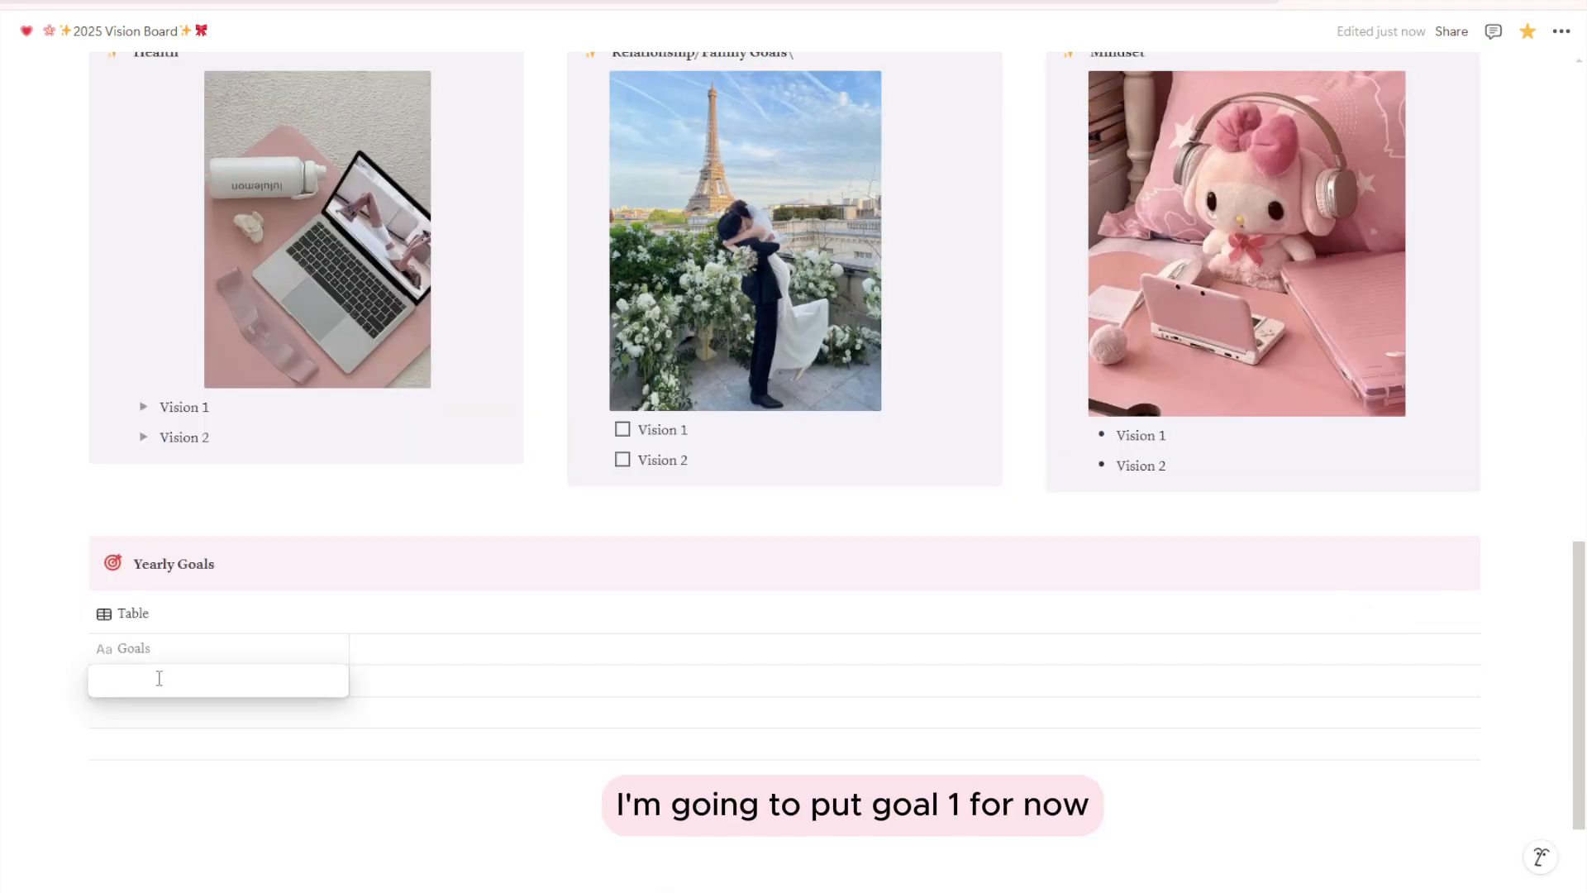
pyautogui.write('Goal')
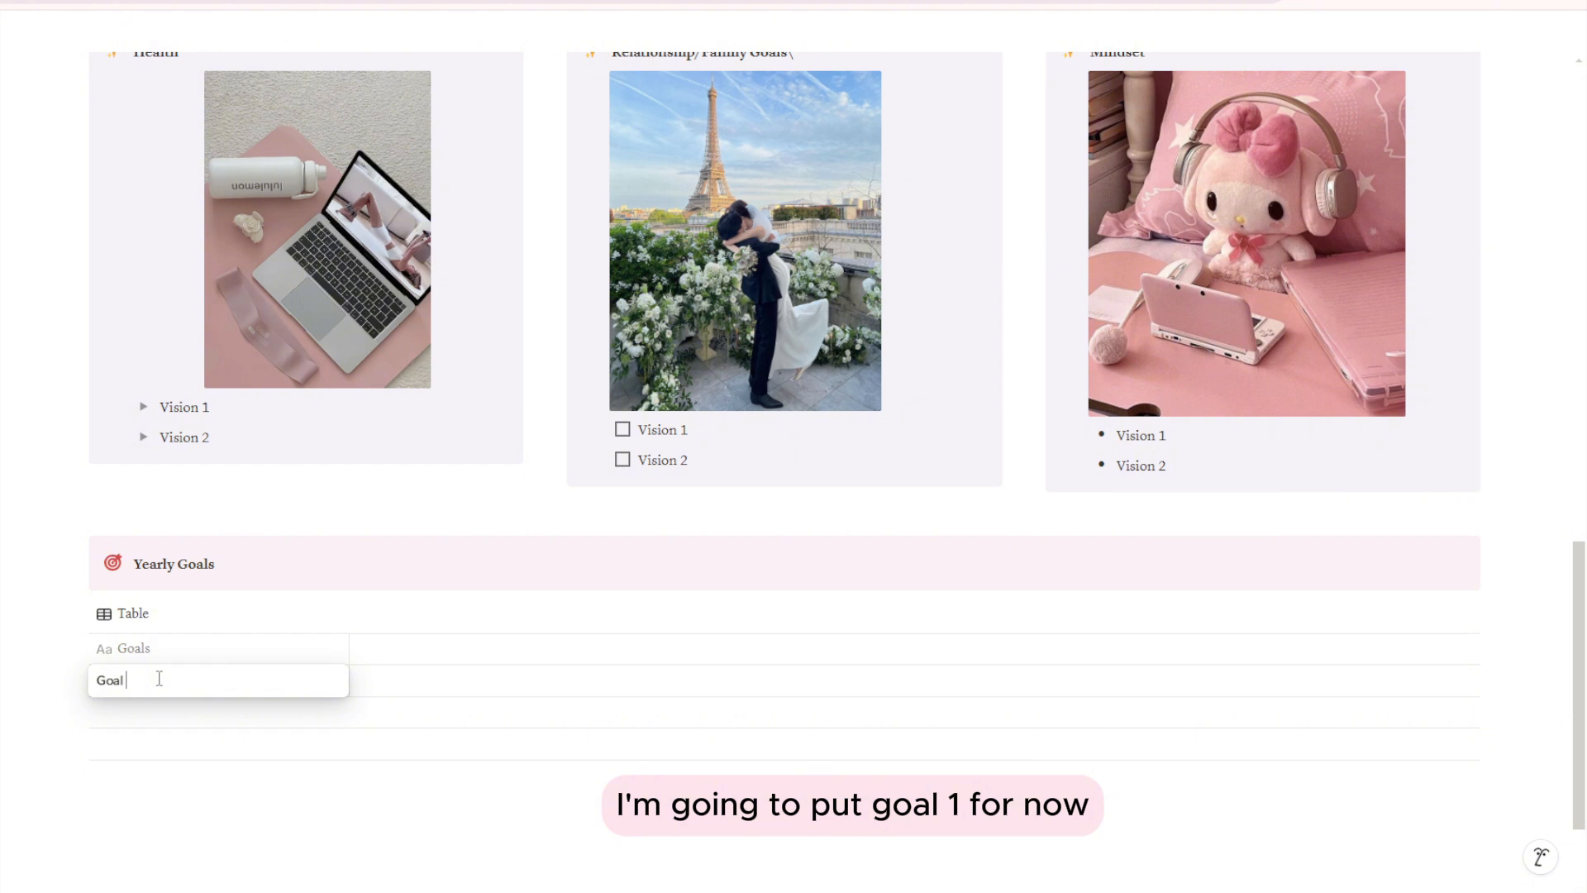
pyautogui.write(' 1')
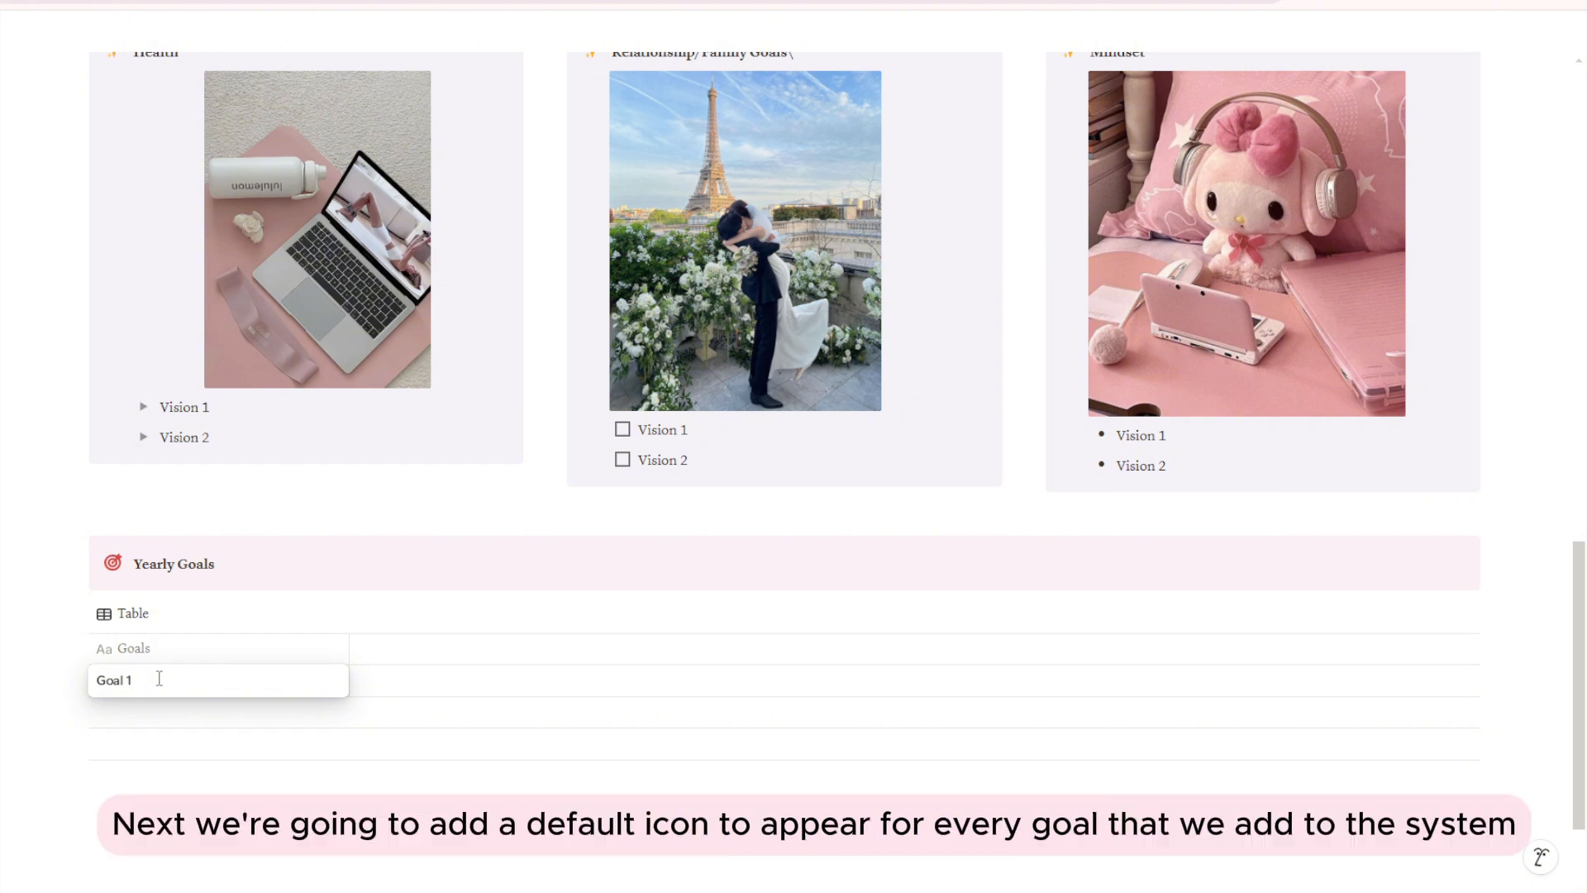
pyautogui.press('Escape')
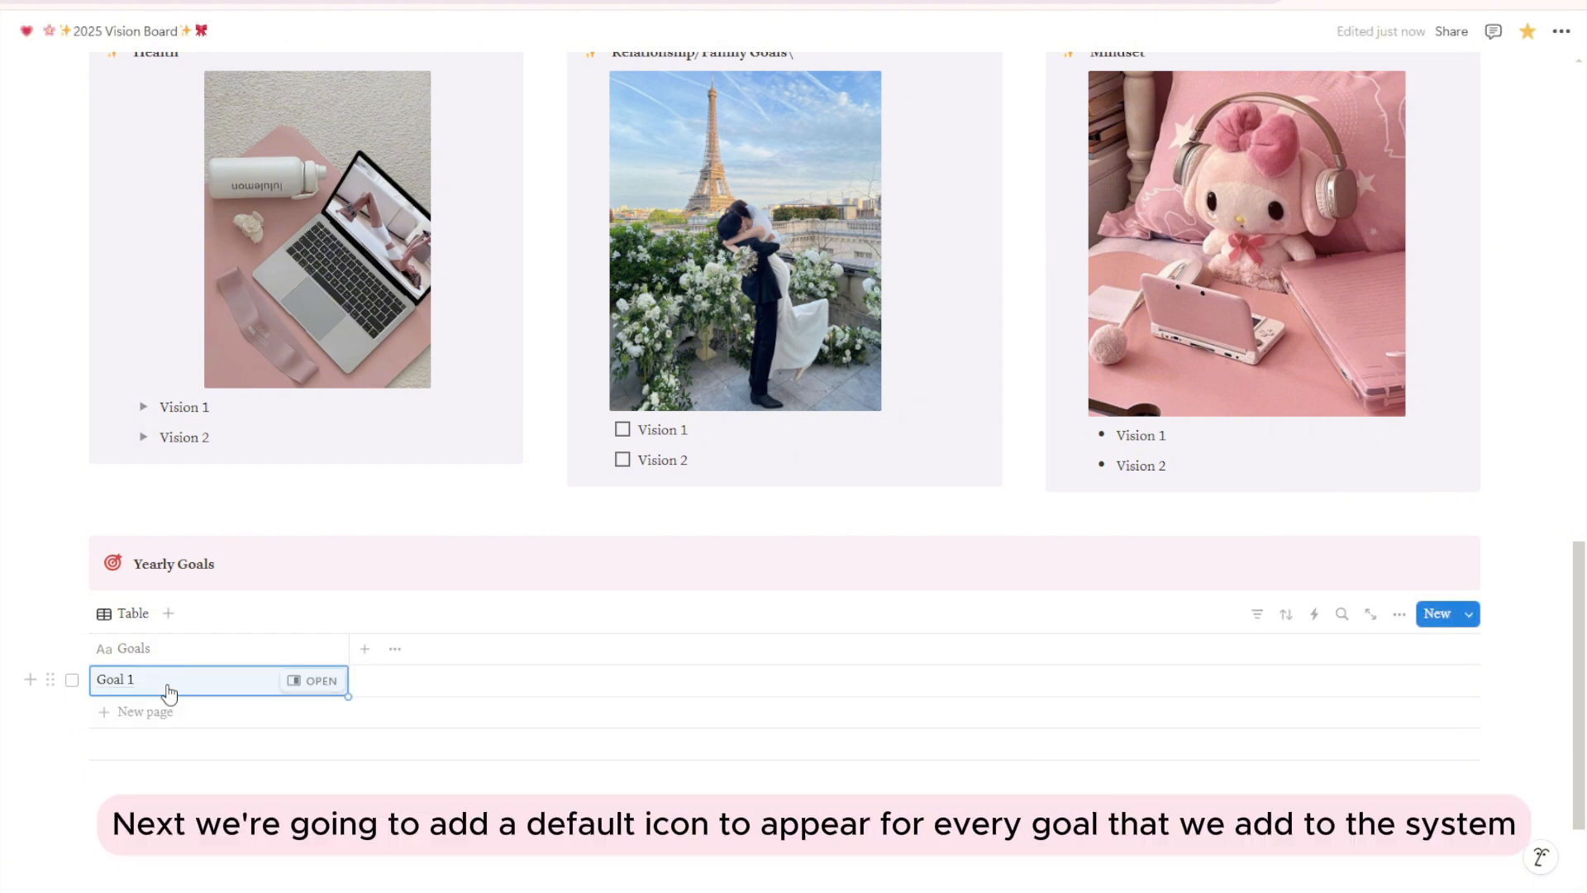
# - Create a new template for the Yearly Goals database and give it the target emoji found by searching "targe" as its icon
pyautogui.click(166, 691)
pyautogui.click(186, 717)
pyautogui.click(1469, 613)
pyautogui.click(1443, 735)
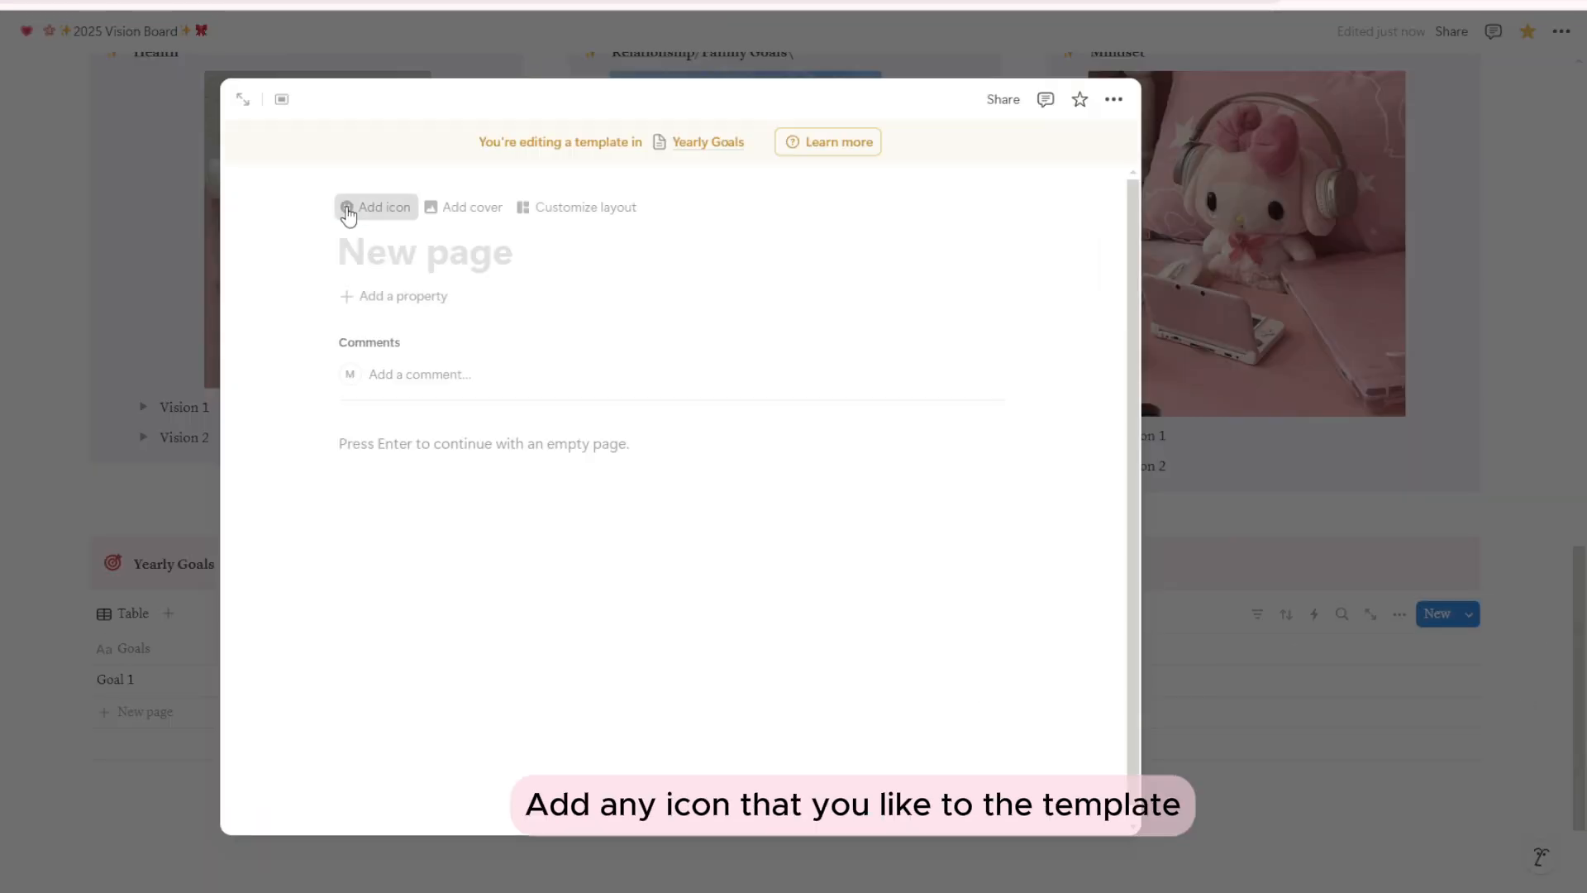
pyautogui.click(349, 207)
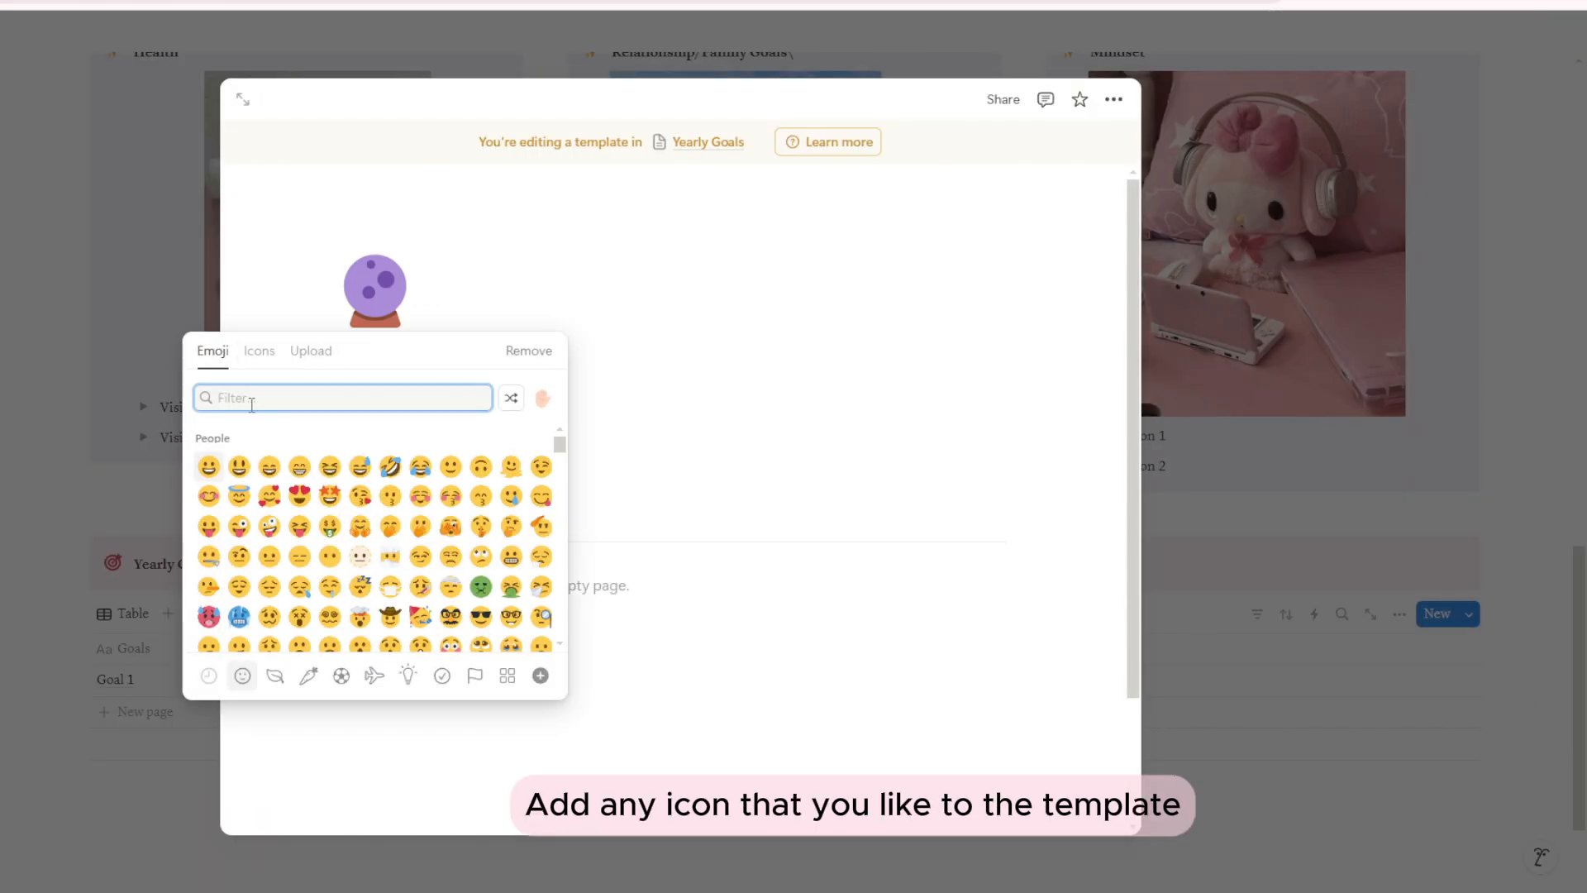
pyautogui.write('targe')
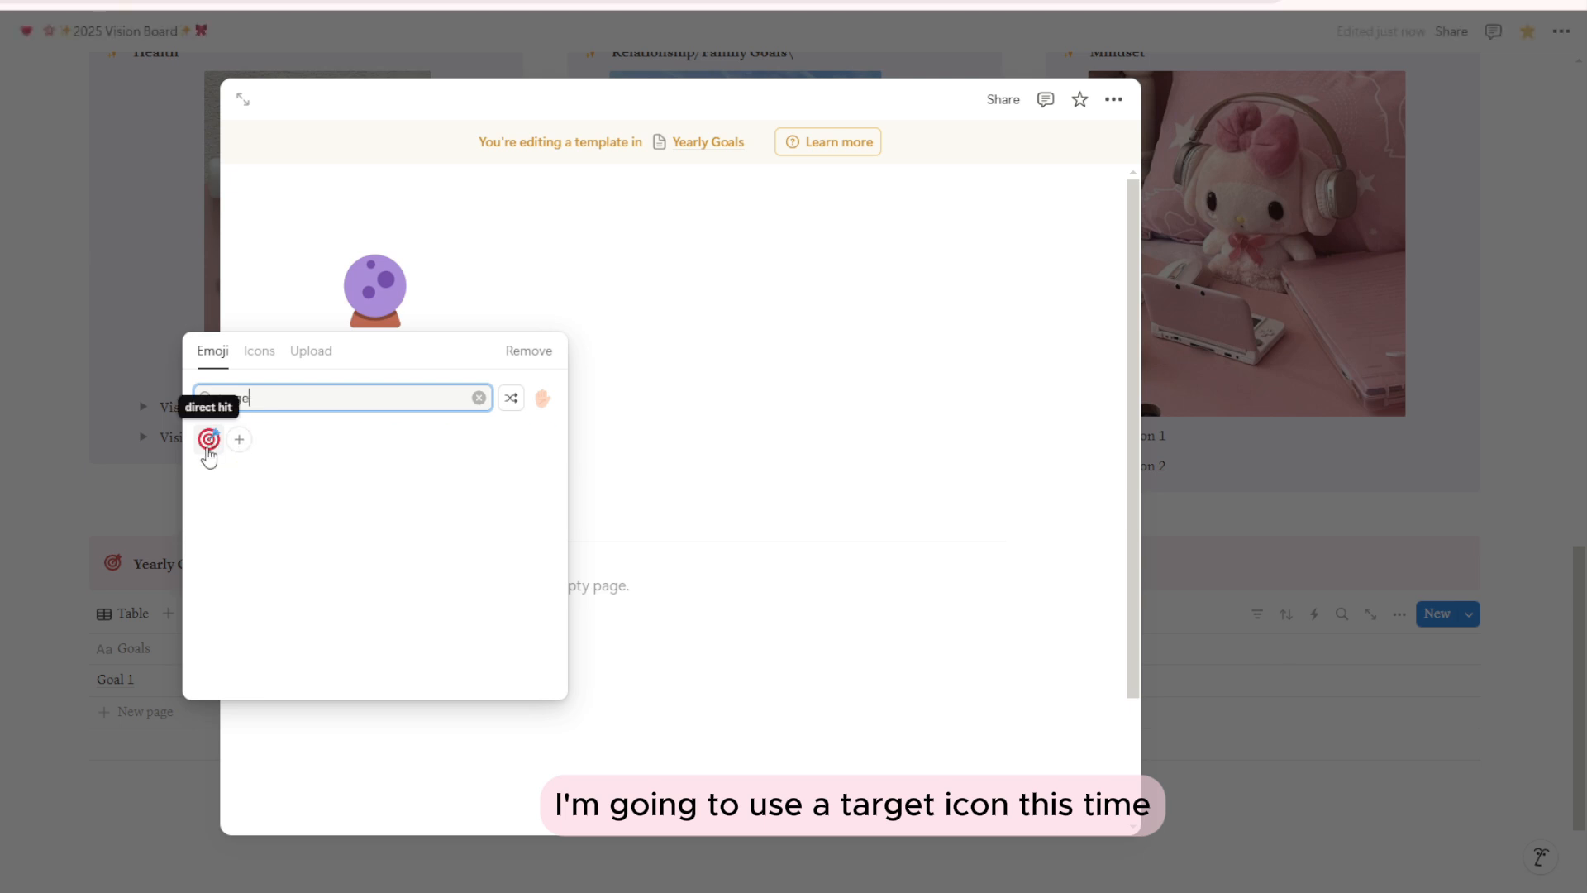
pyautogui.click(207, 443)
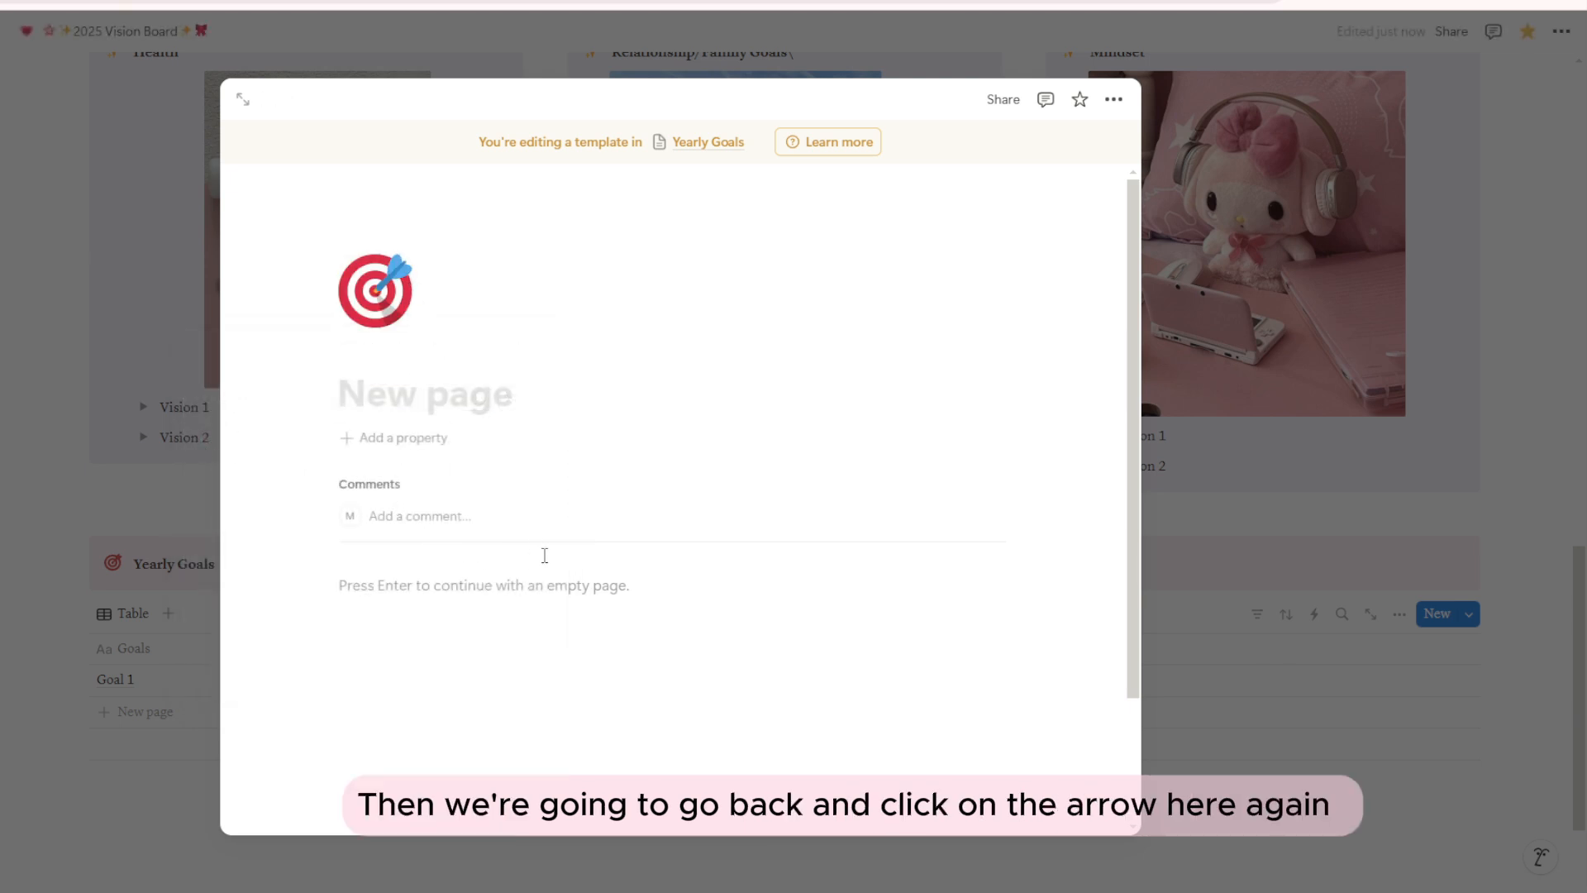
pyautogui.click(1279, 550)
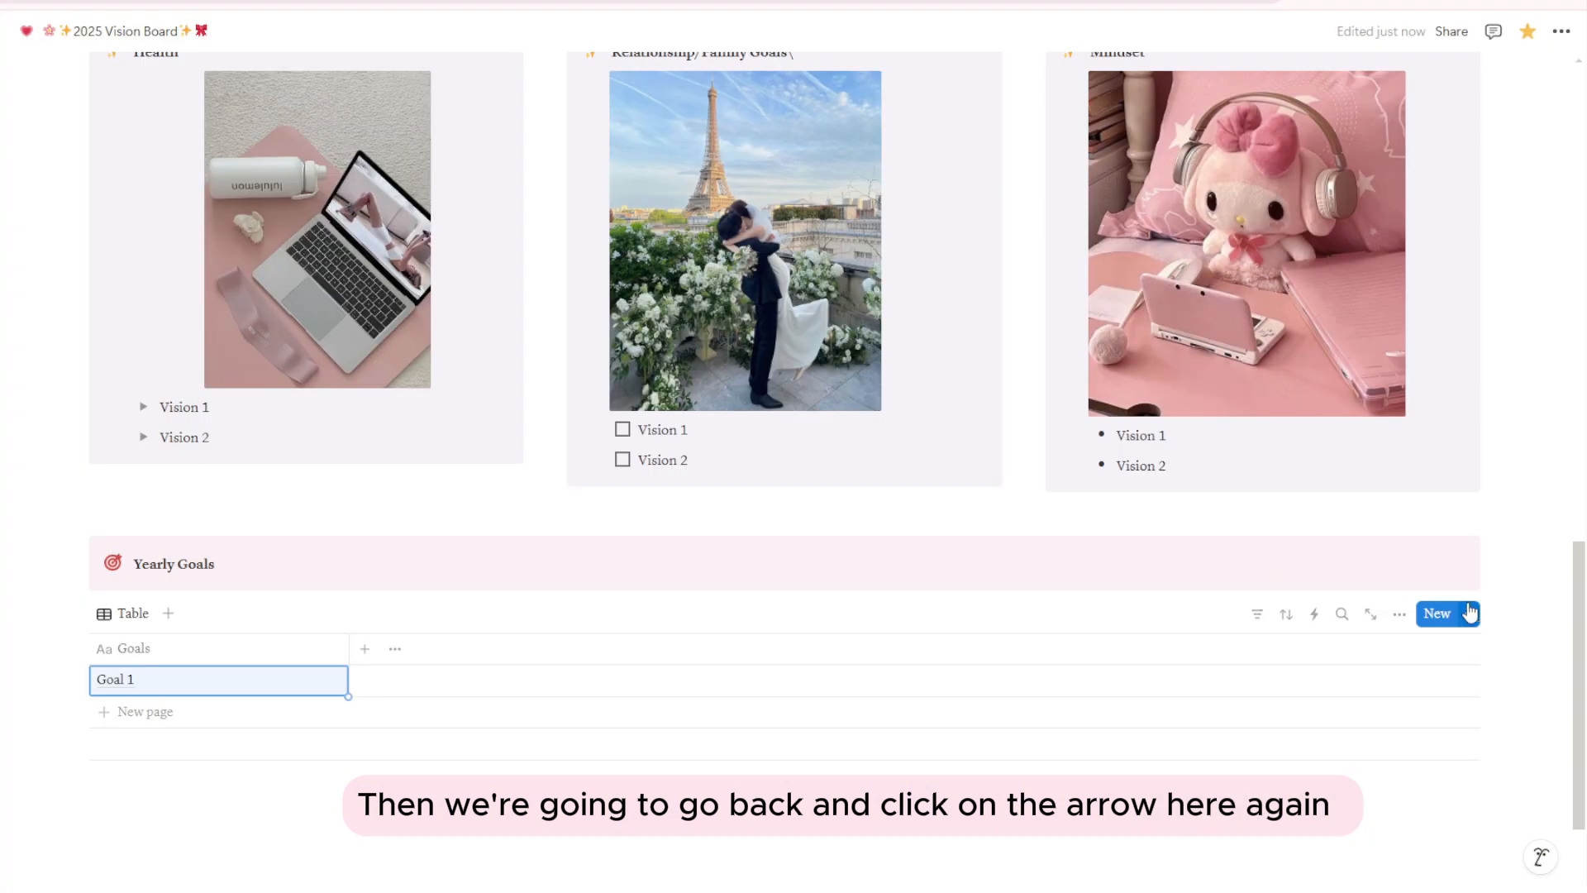
# - Set the template with the target icon as default for all views in "Yearly Goals"
pyautogui.click(1468, 614)
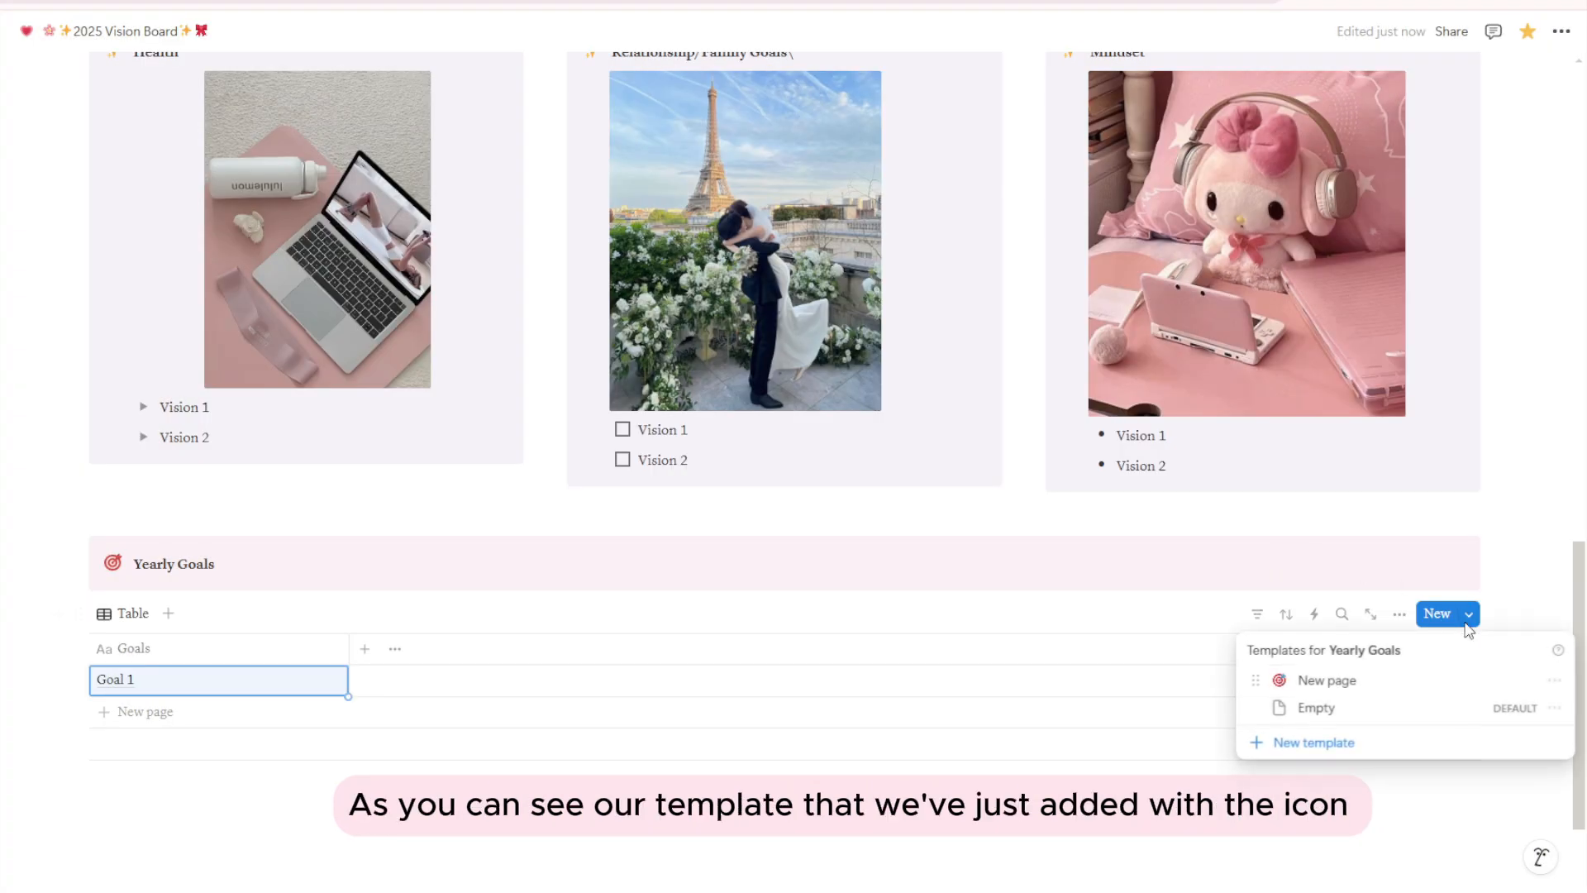
pyautogui.click(1553, 680)
pyautogui.click(1391, 653)
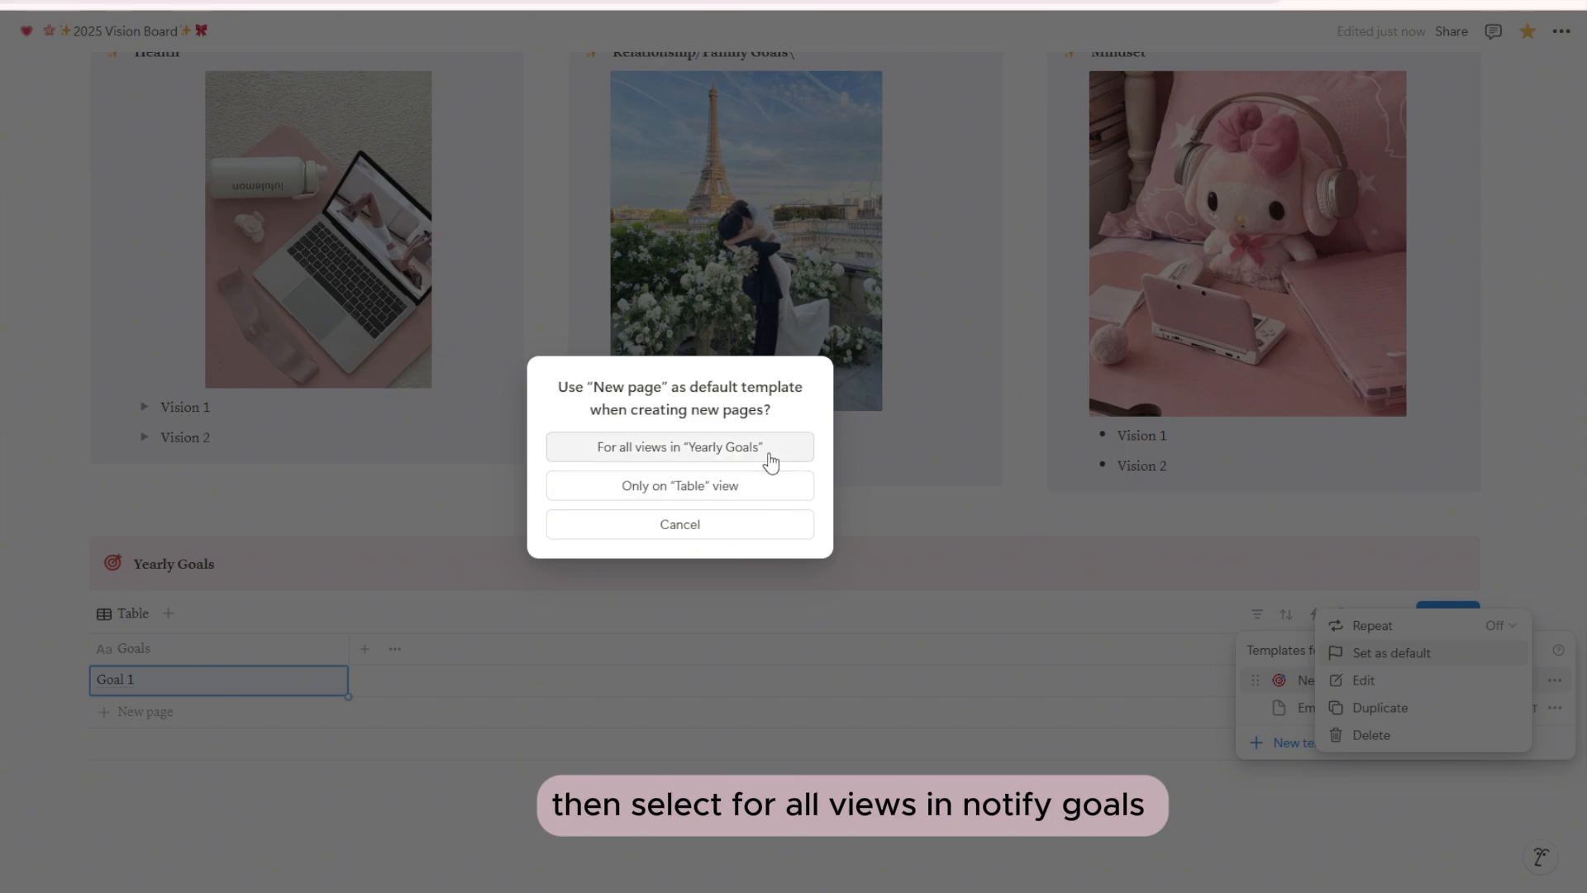
pyautogui.click(765, 459)
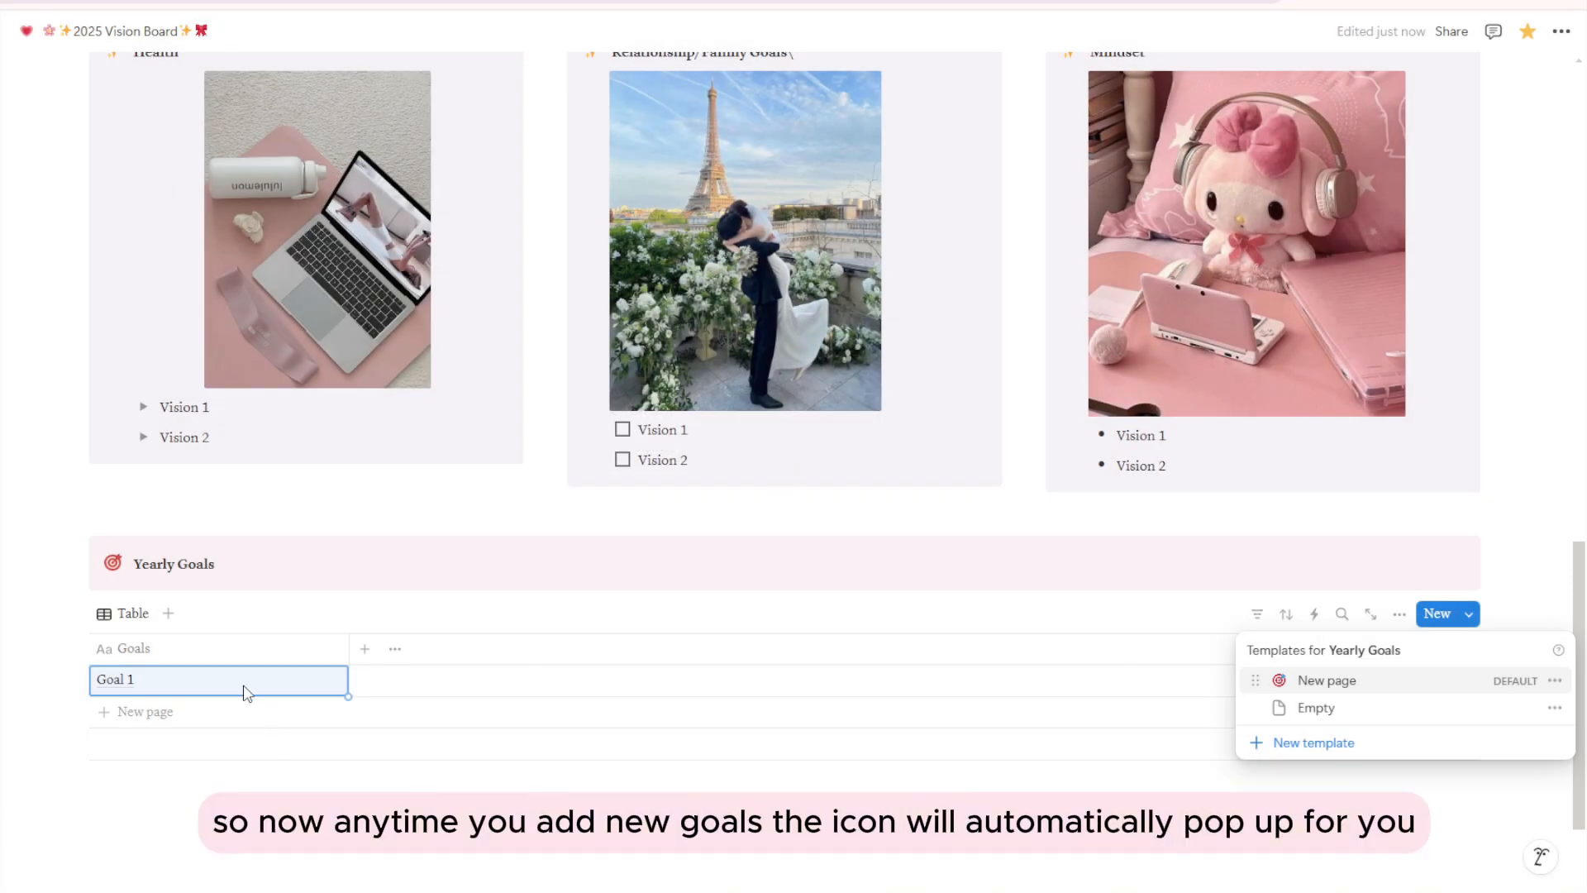
pyautogui.click(238, 682)
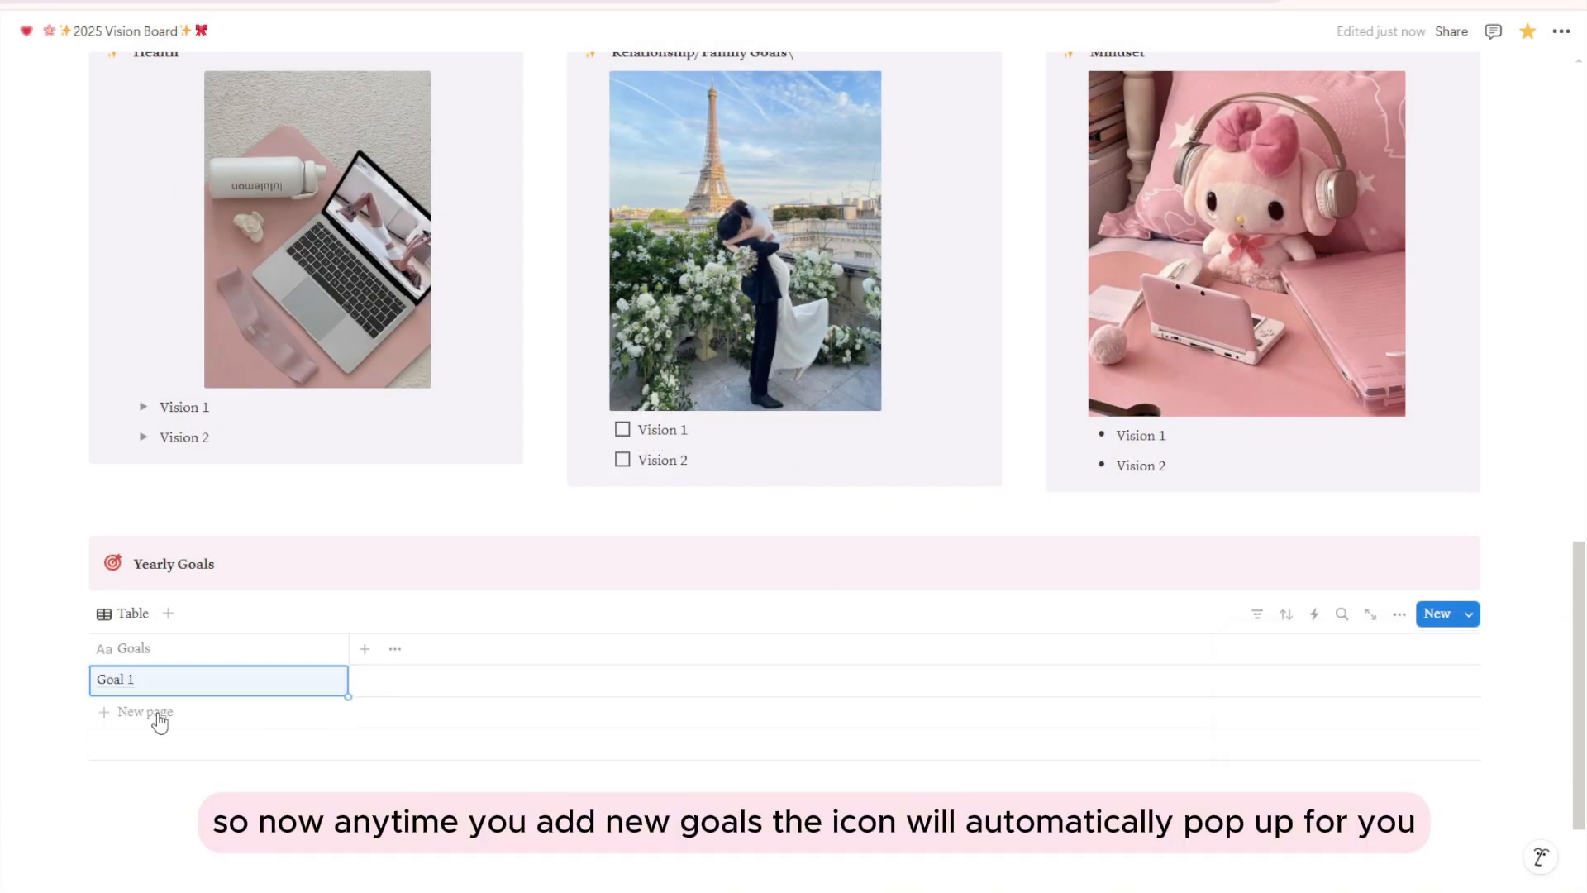
# - Add another entry named "Goal 1" below the existing one, based on the default template
pyautogui.click(157, 711)
pyautogui.write('Goal 1')
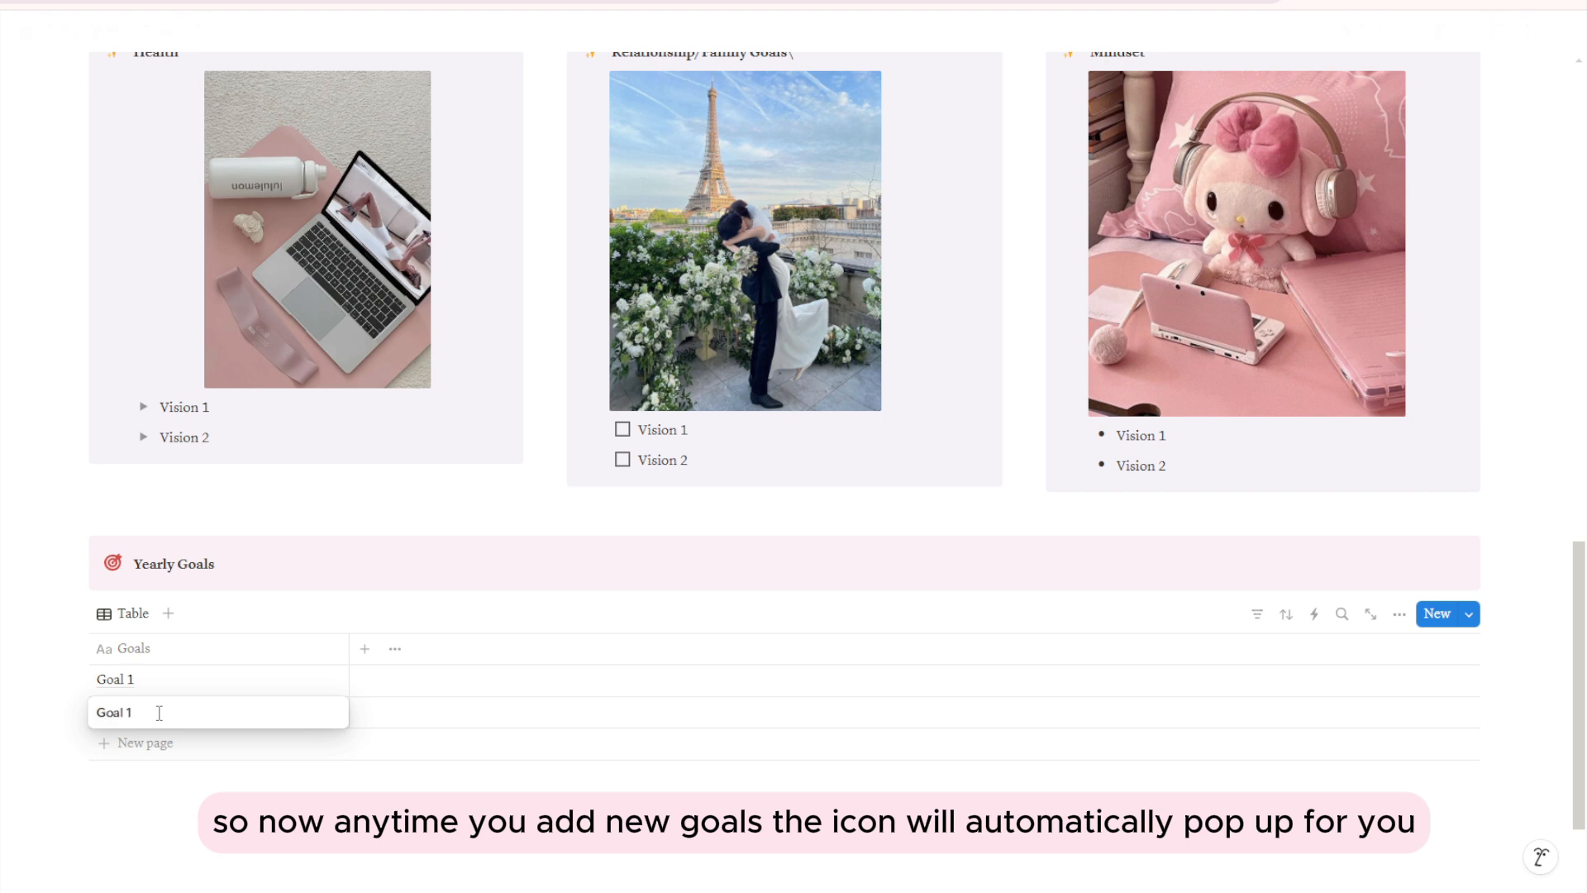
pyautogui.press('Escape')
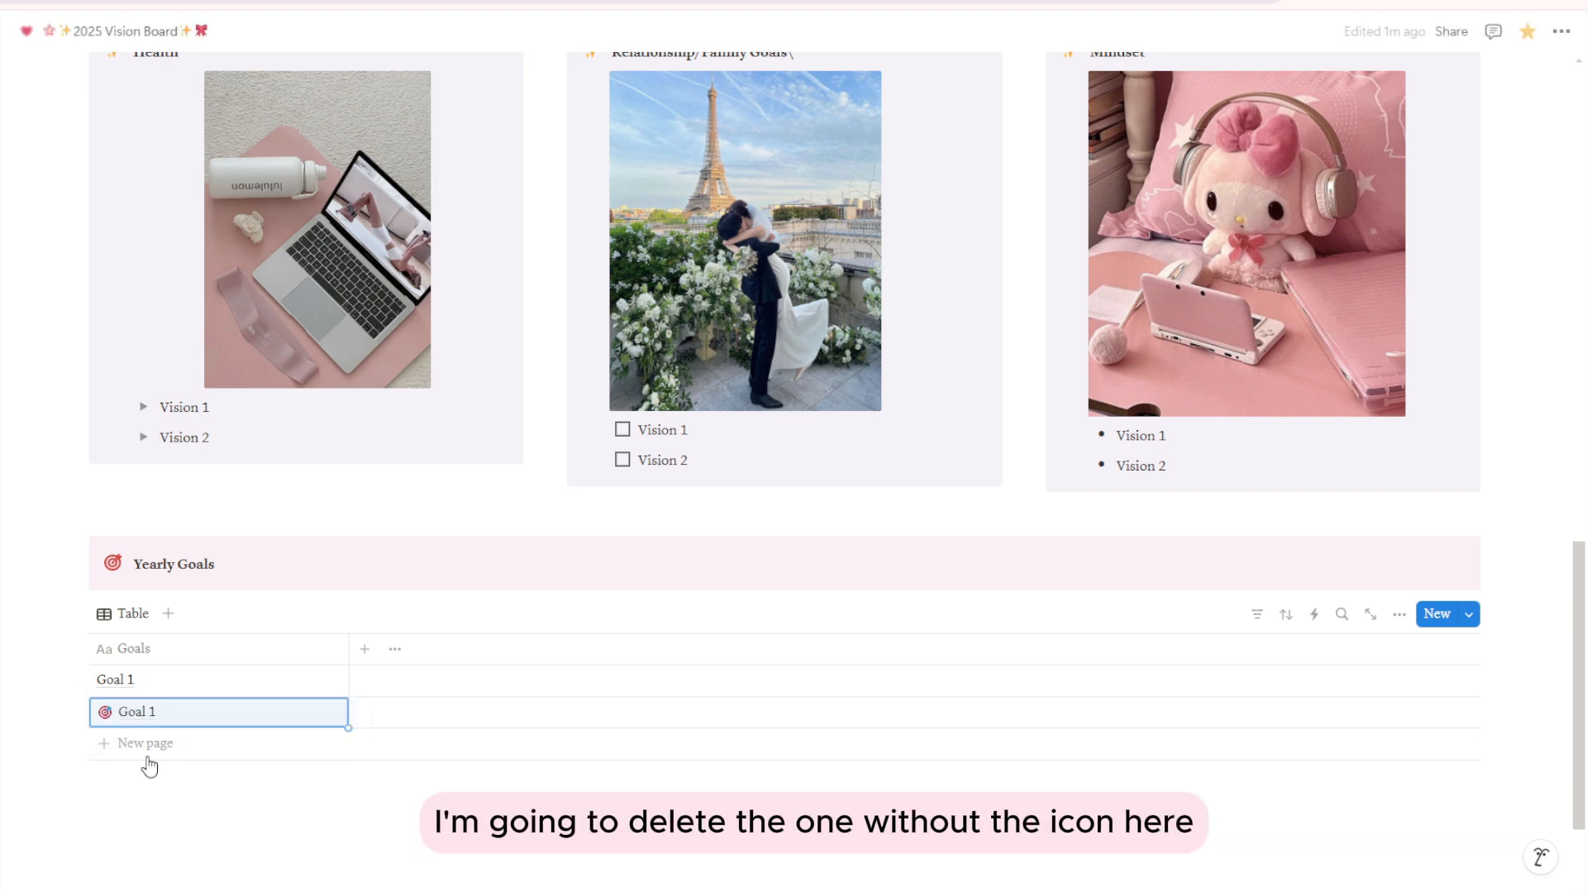
# - Delete the "Goal 1" entry that has no icon from the Yearly Goals table
pyautogui.press('Up')
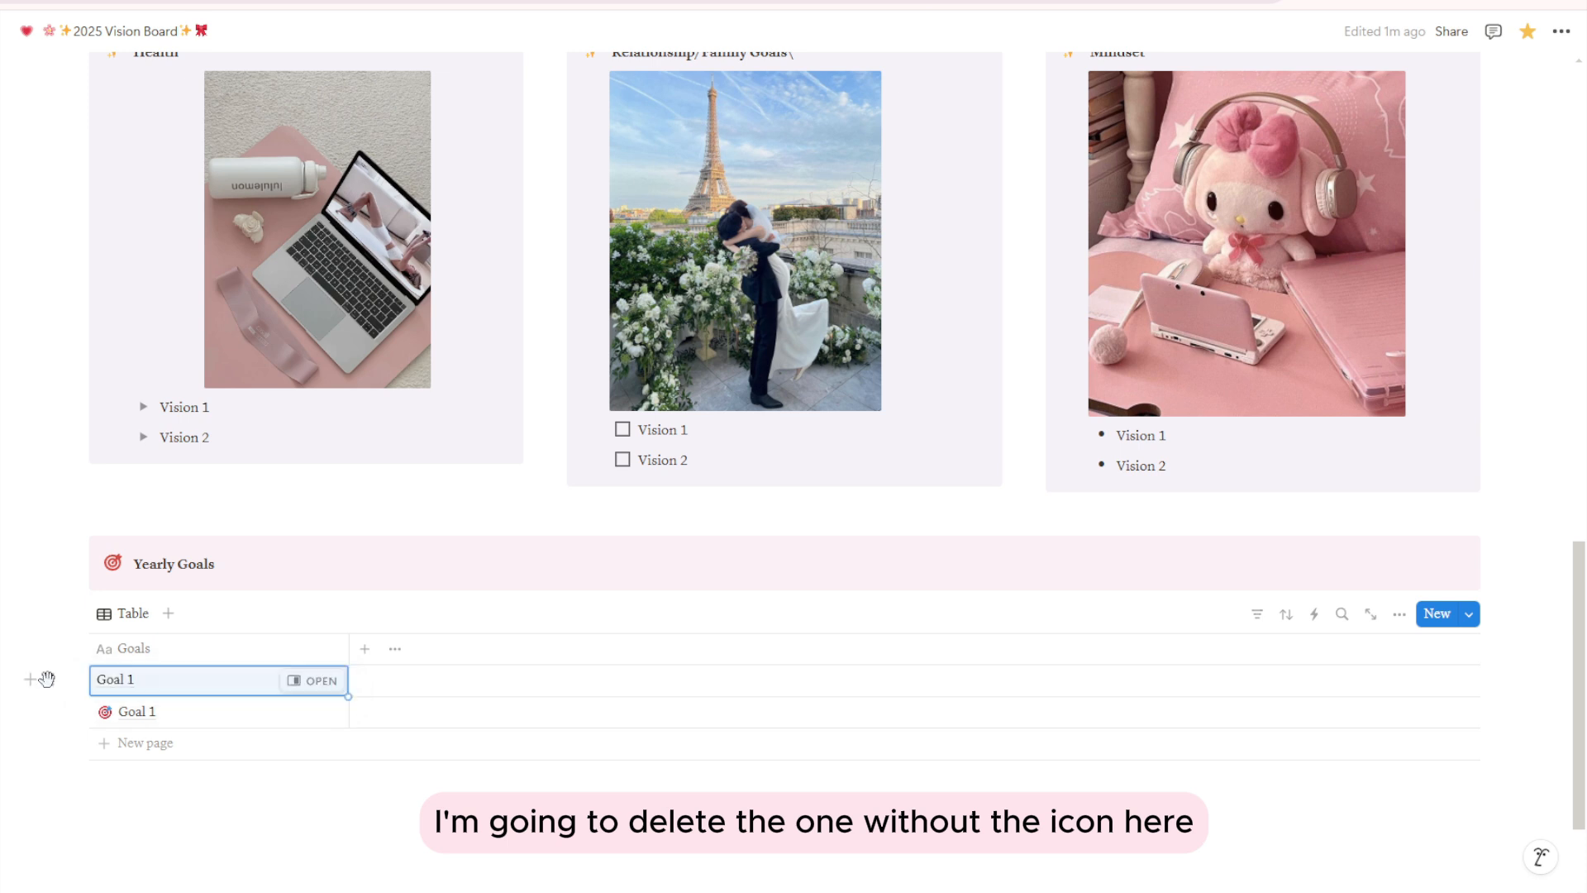
pyautogui.click(41, 676)
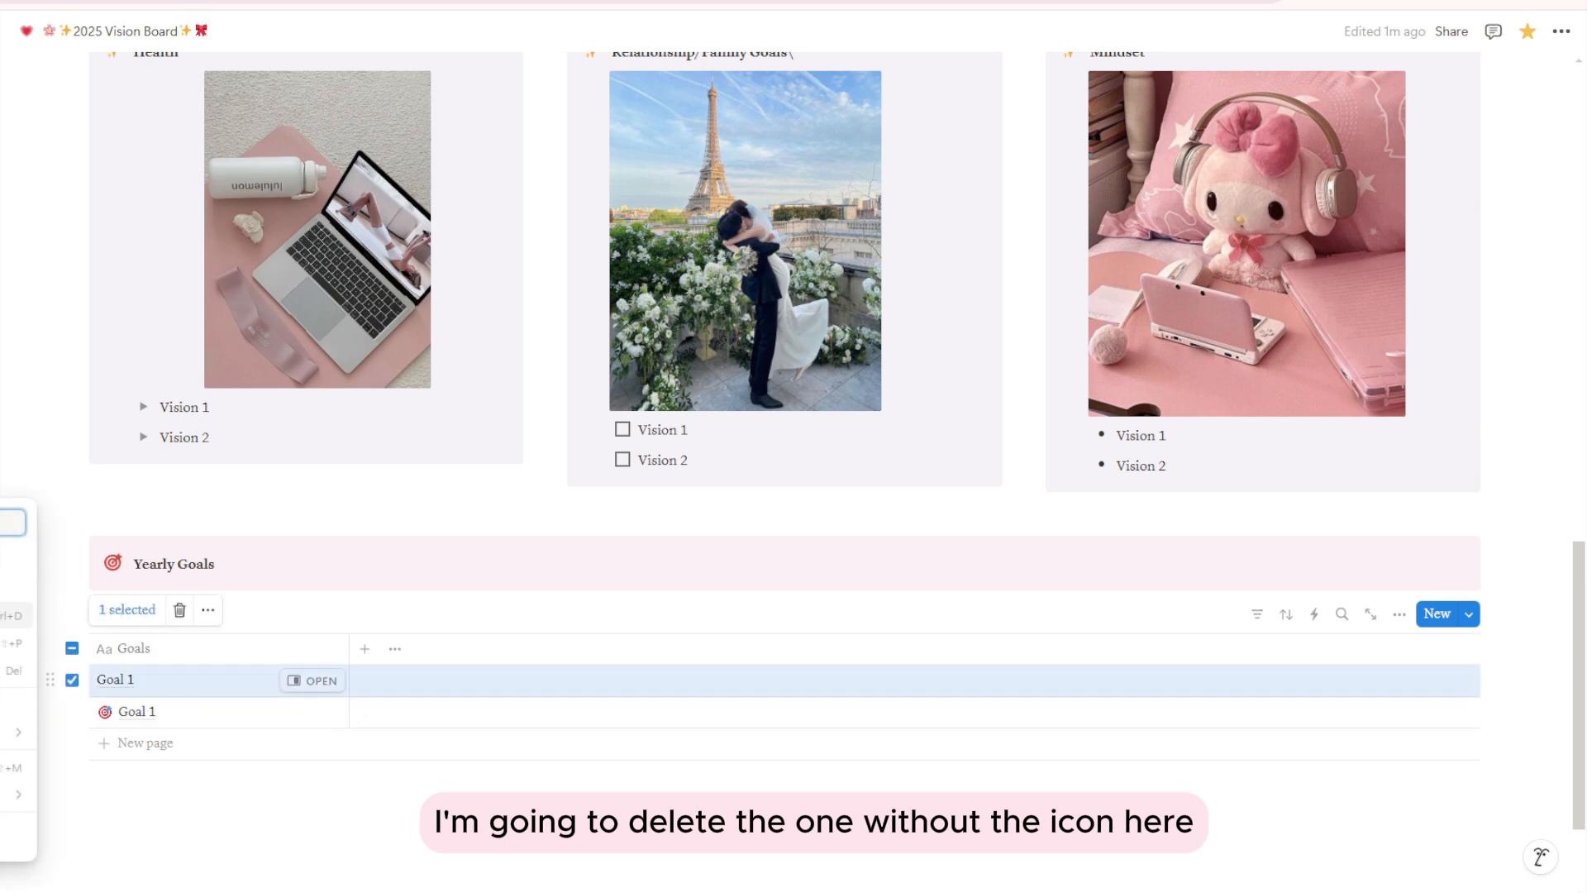
pyautogui.press('Delete')
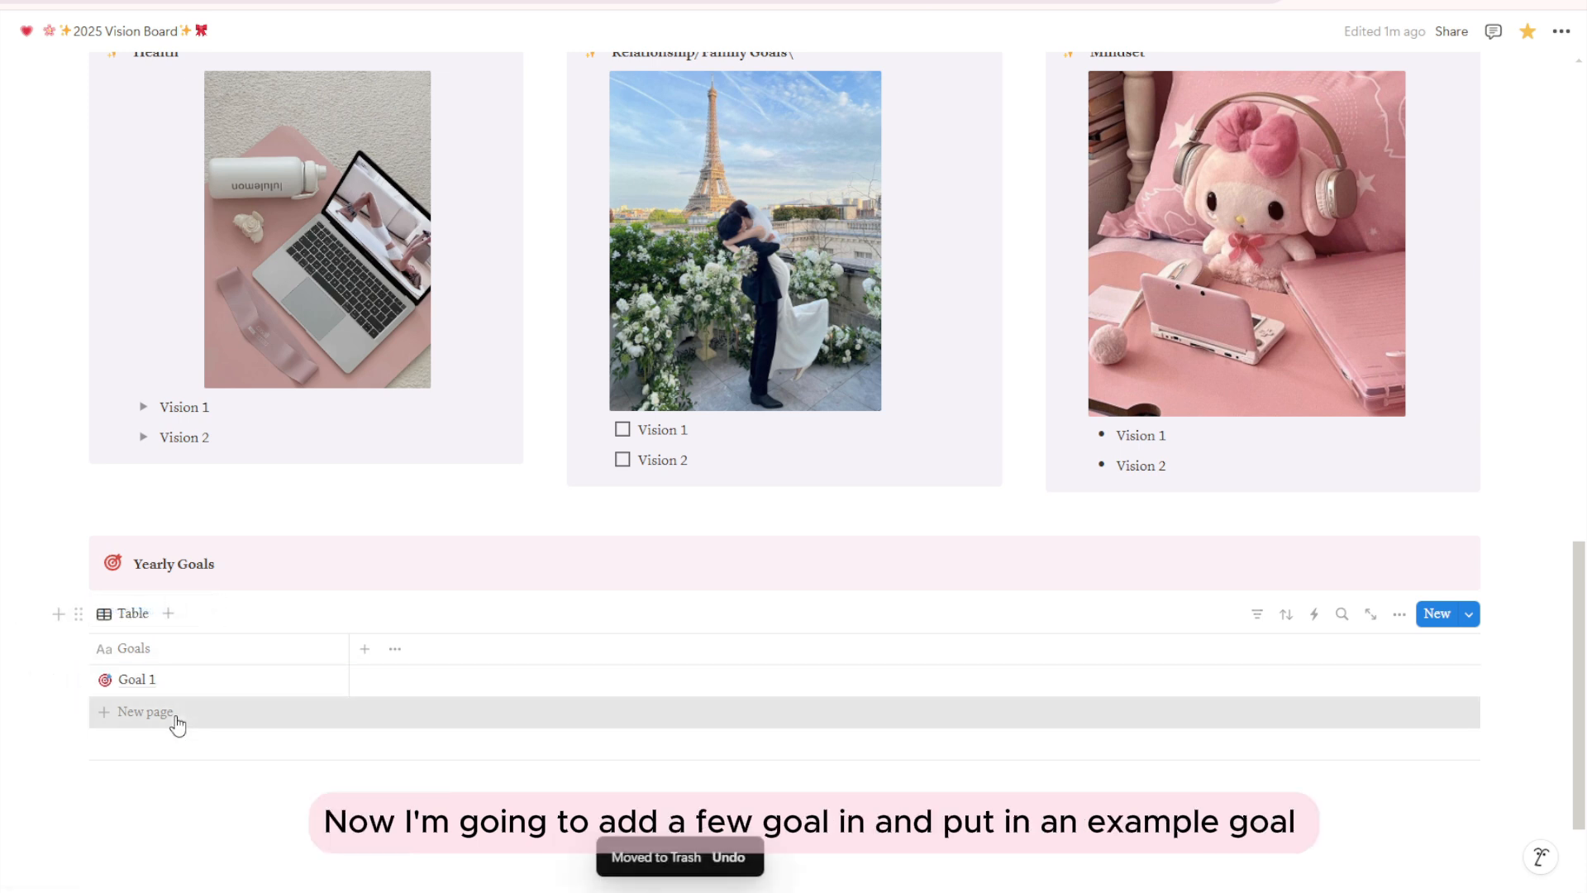
# - Add an entry named "Goal 2" to the Yearly Goals table
pyautogui.click(175, 716)
pyautogui.write('Go')
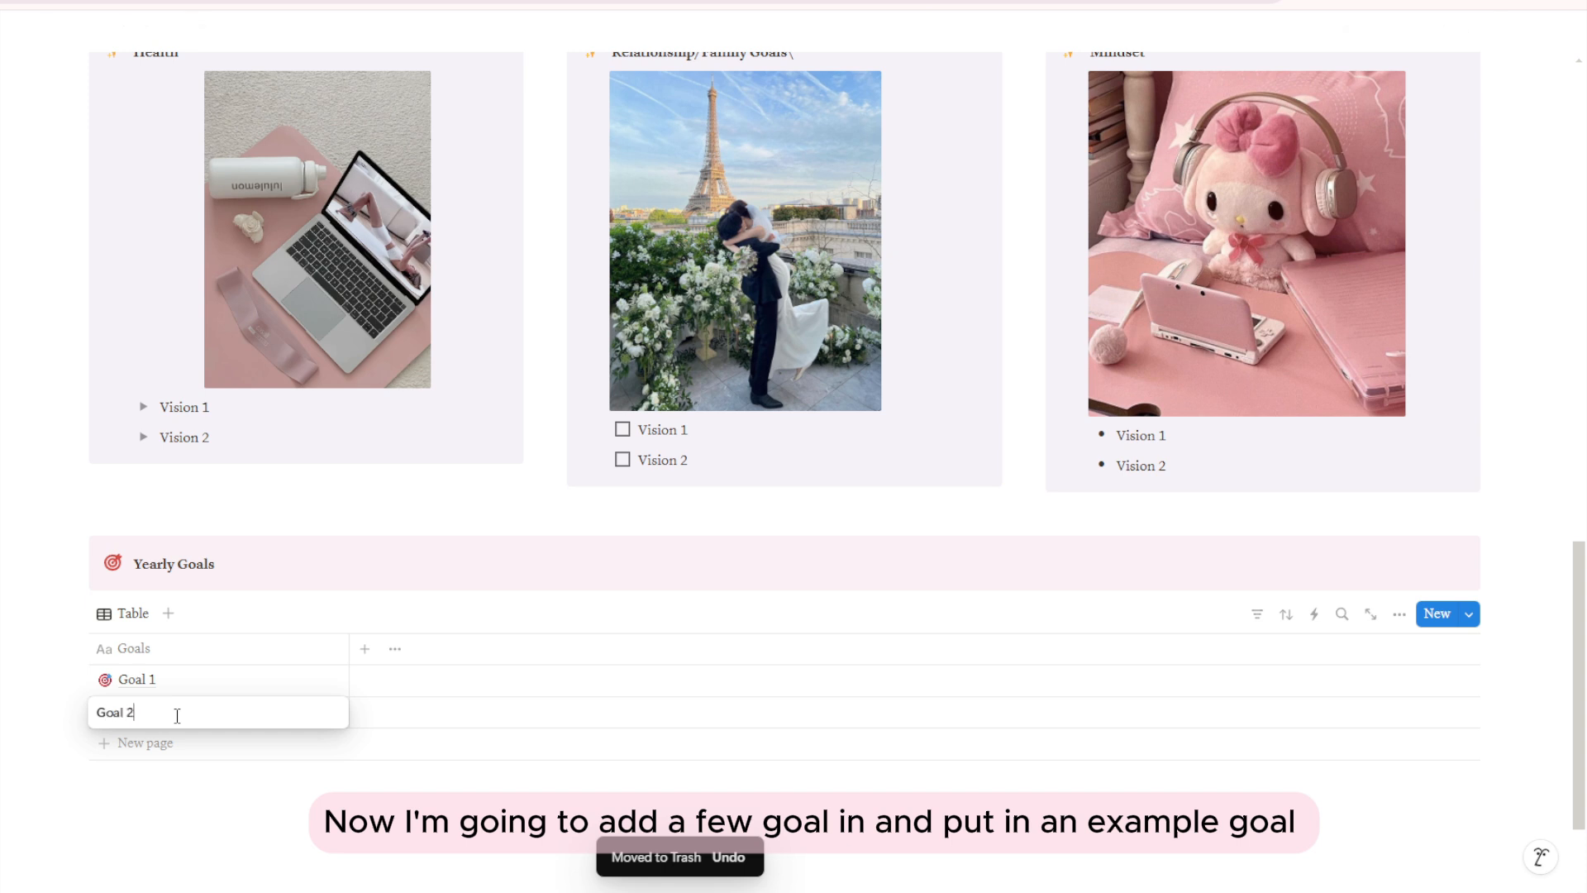
pyautogui.write('al 2')
pyautogui.press('Return')
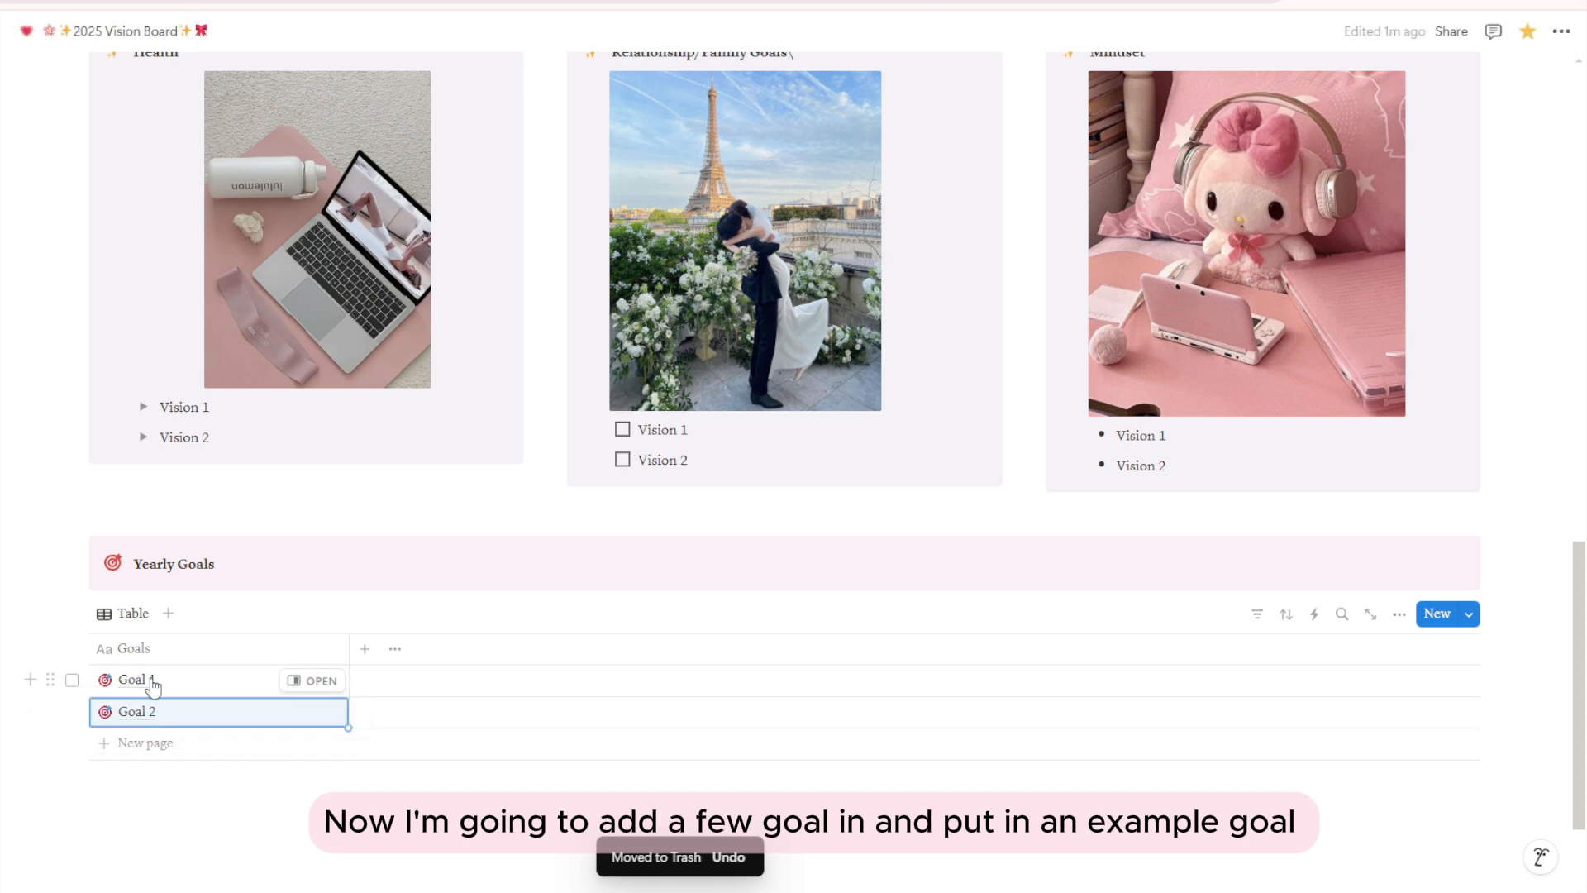
# - Rename the "Goal 1" entry to the example goal "Have 5k sup"
pyautogui.click(152, 685)
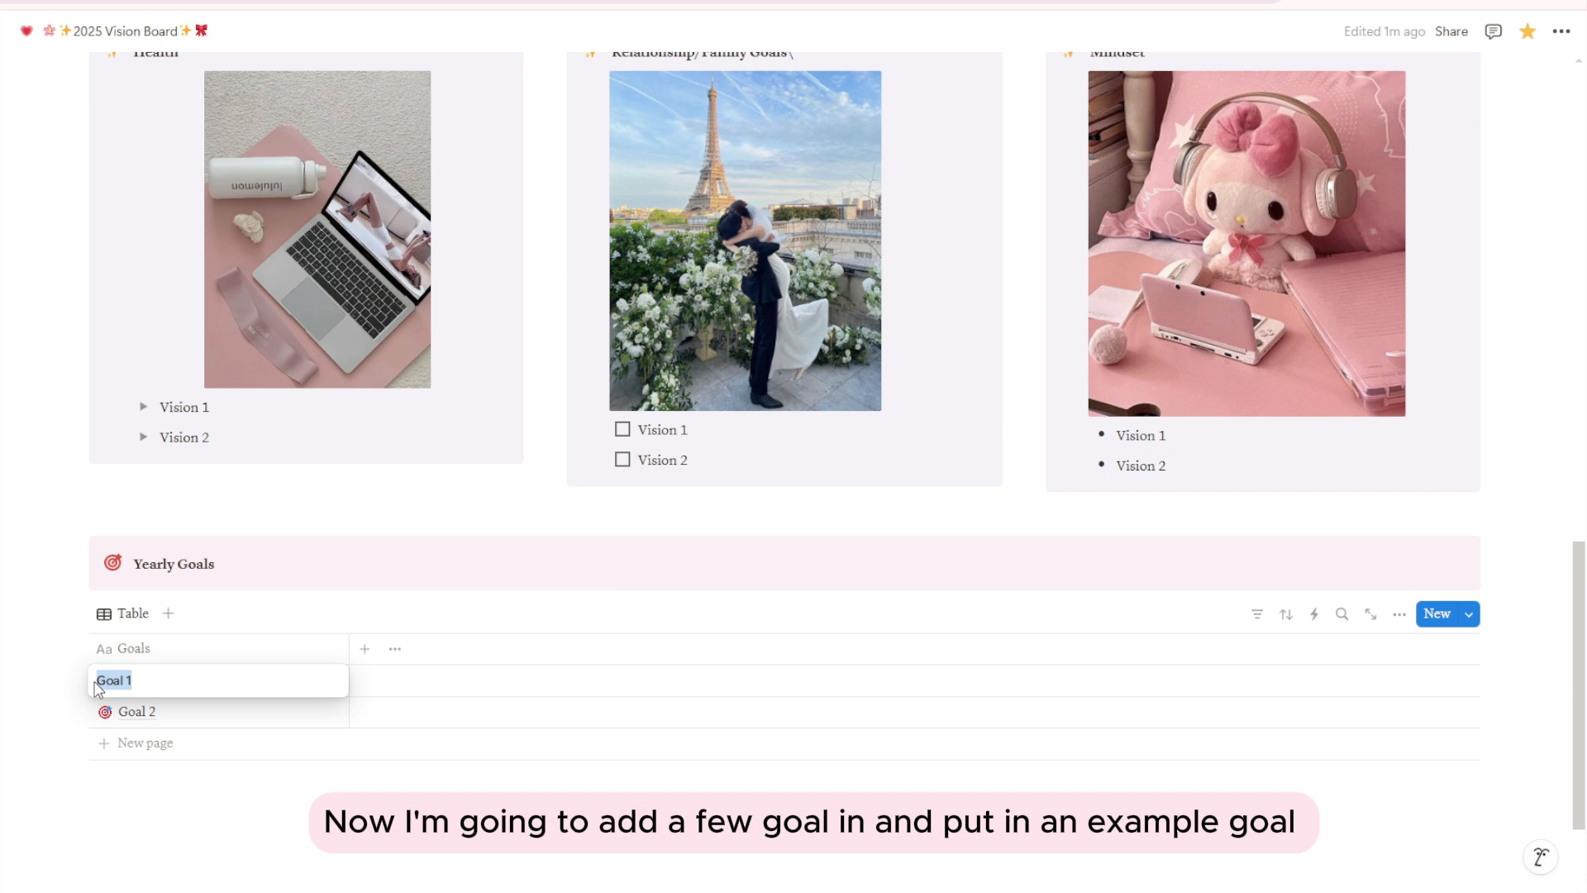
pyautogui.write('Have ')
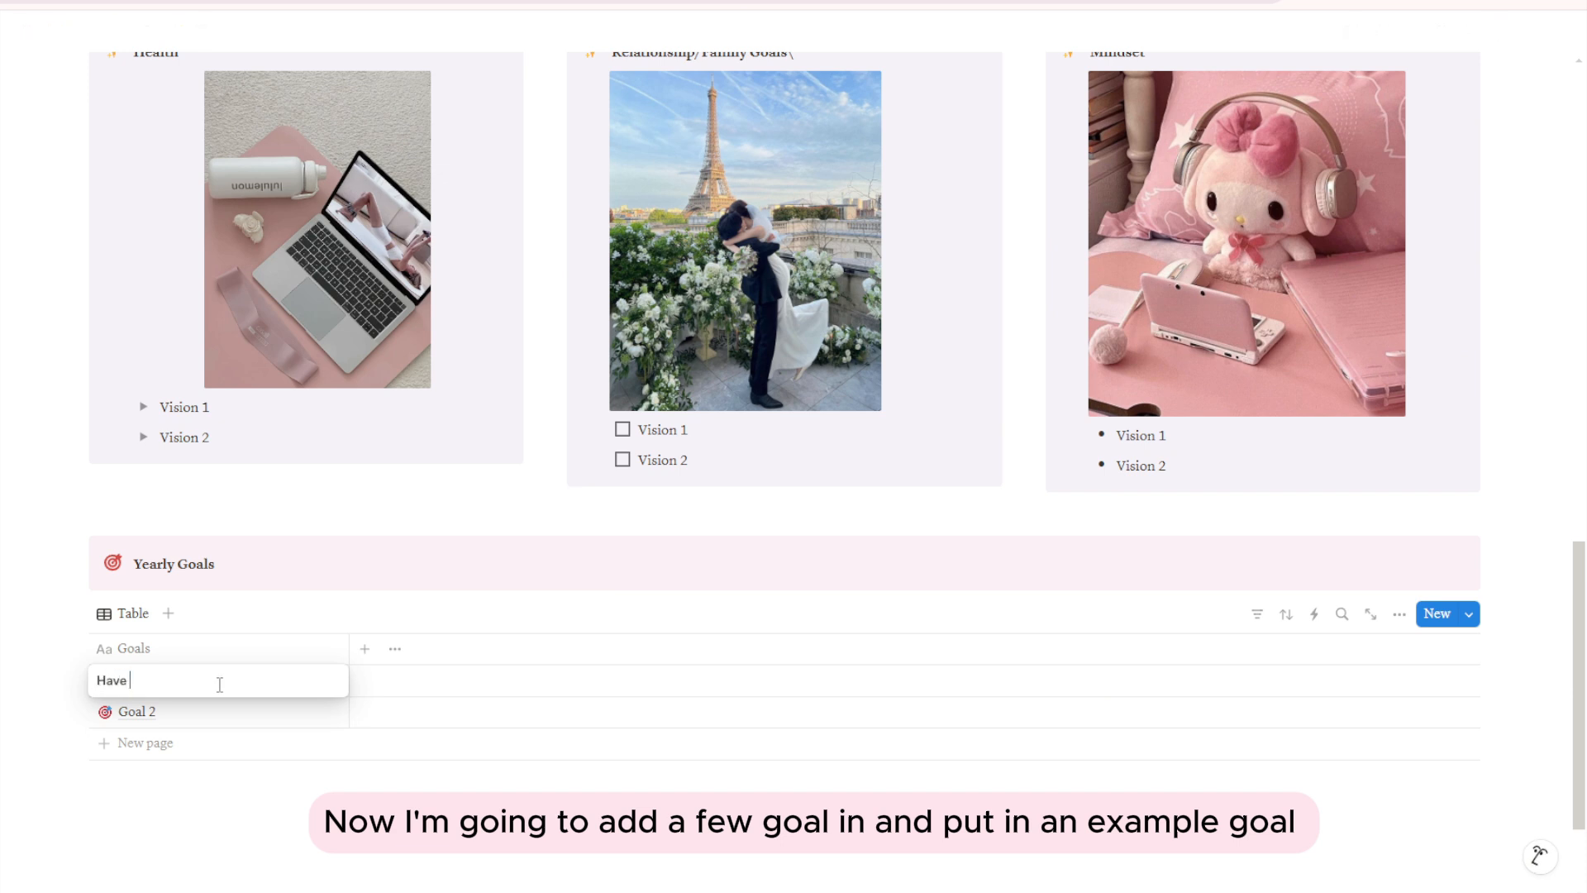
pyautogui.write('5k sup')
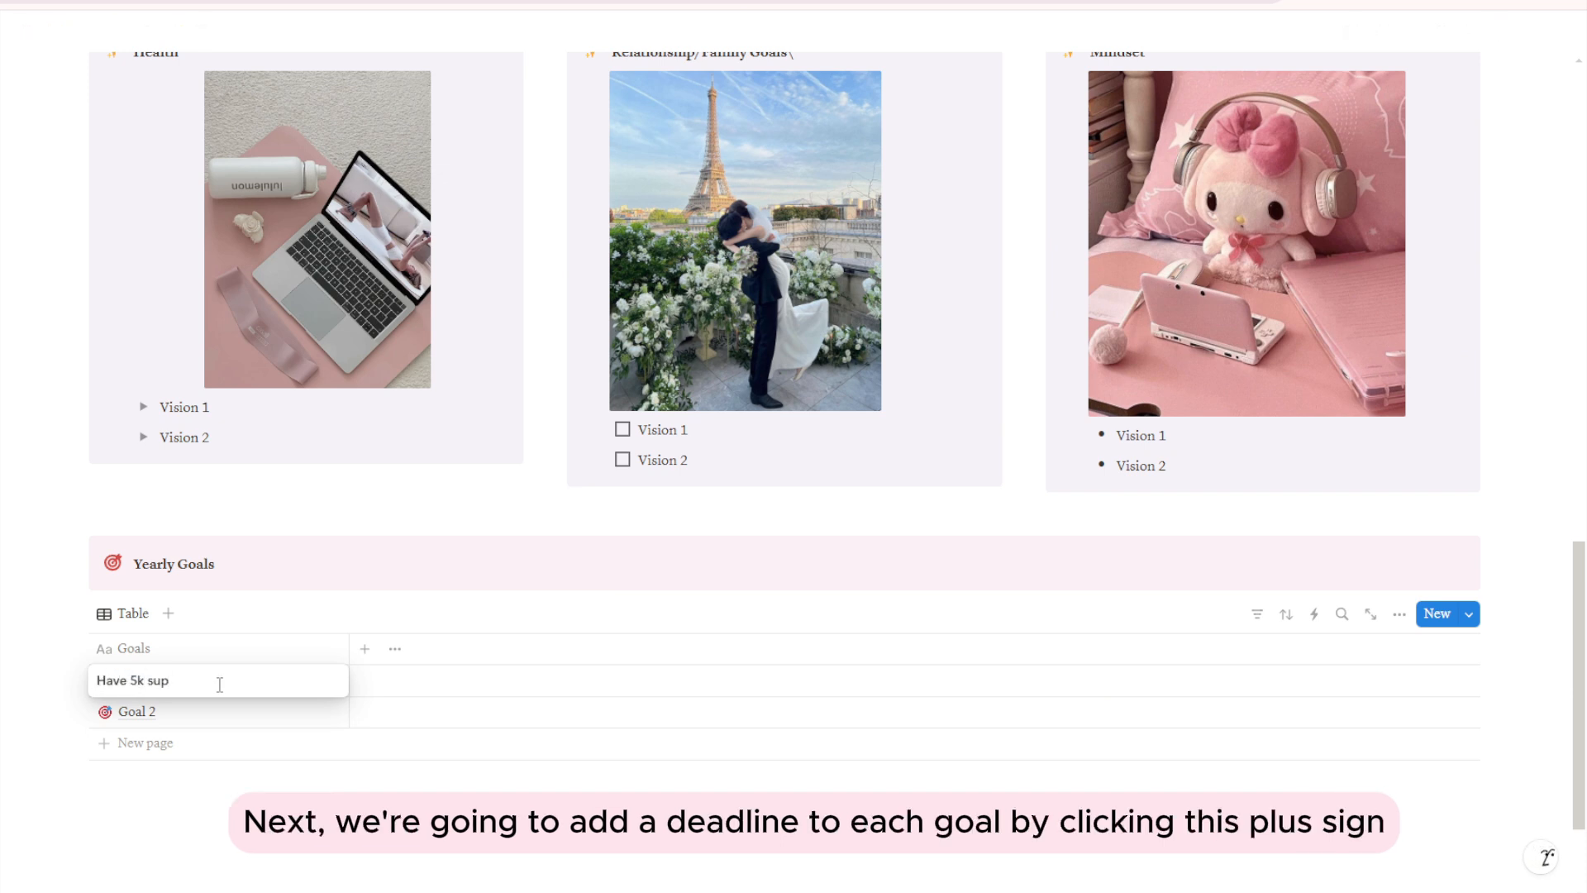
pyautogui.press('Escape')
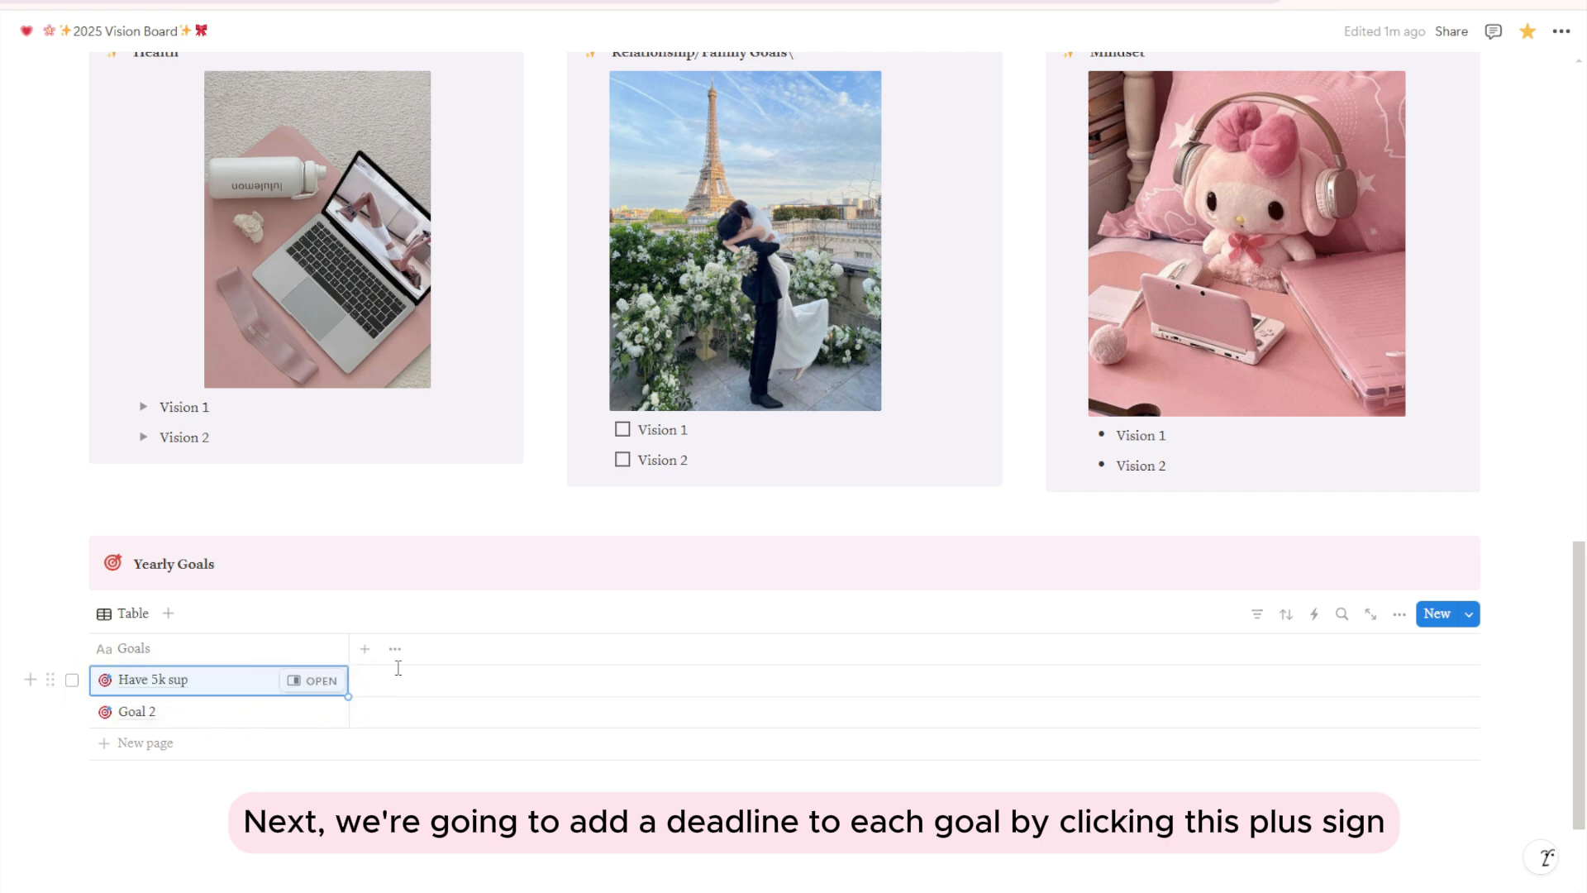
# - Add the suggested Deadline date property to the Yearly Goals table by searching "dead"
pyautogui.click(364, 648)
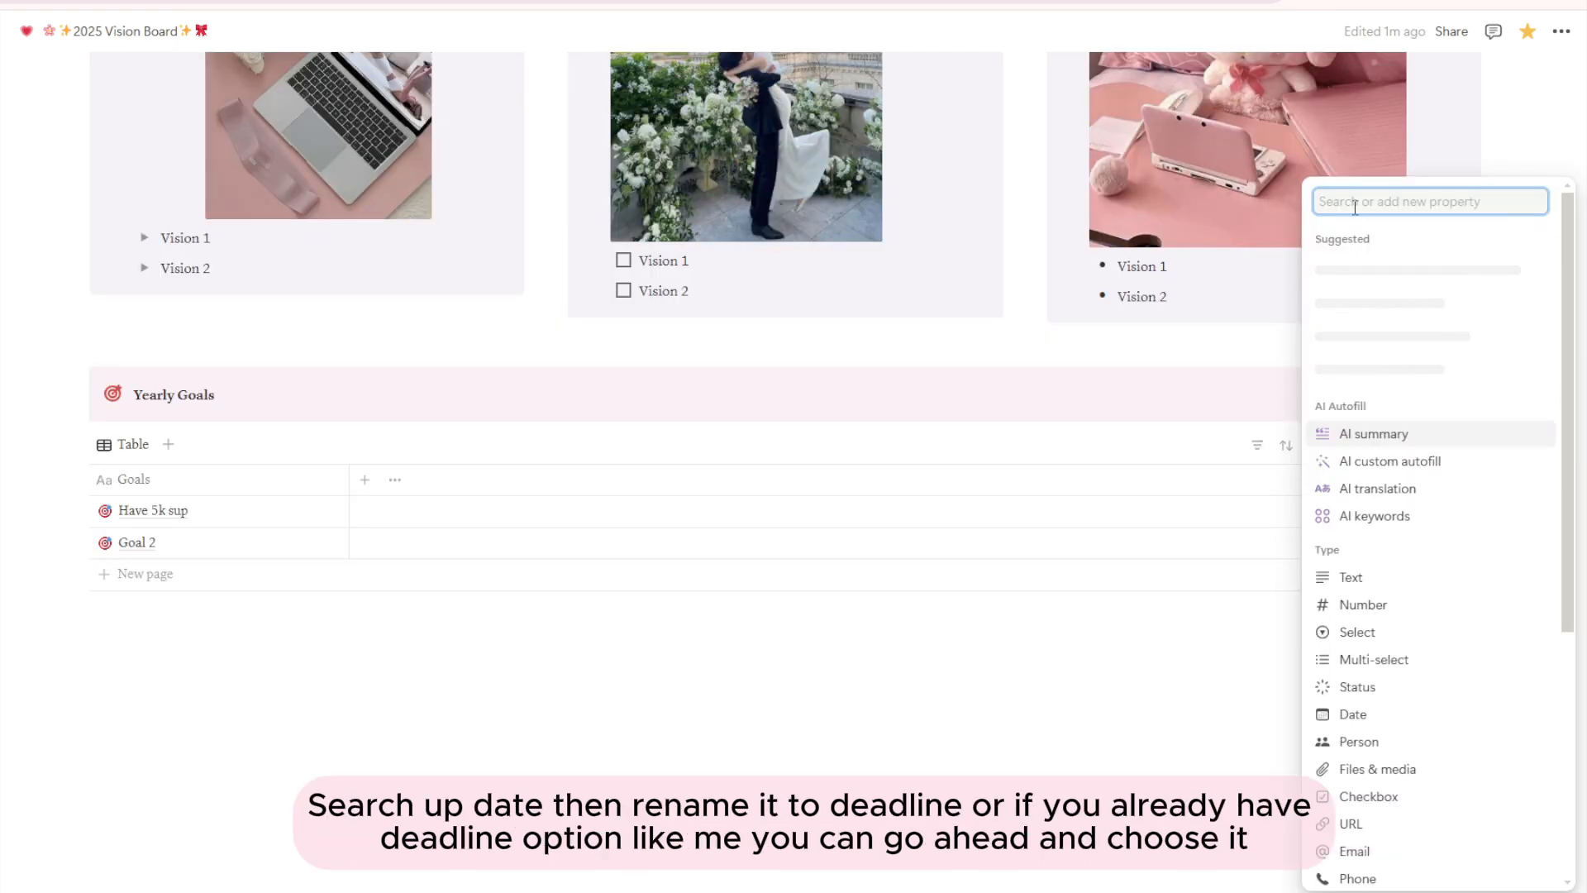
pyautogui.write('dead')
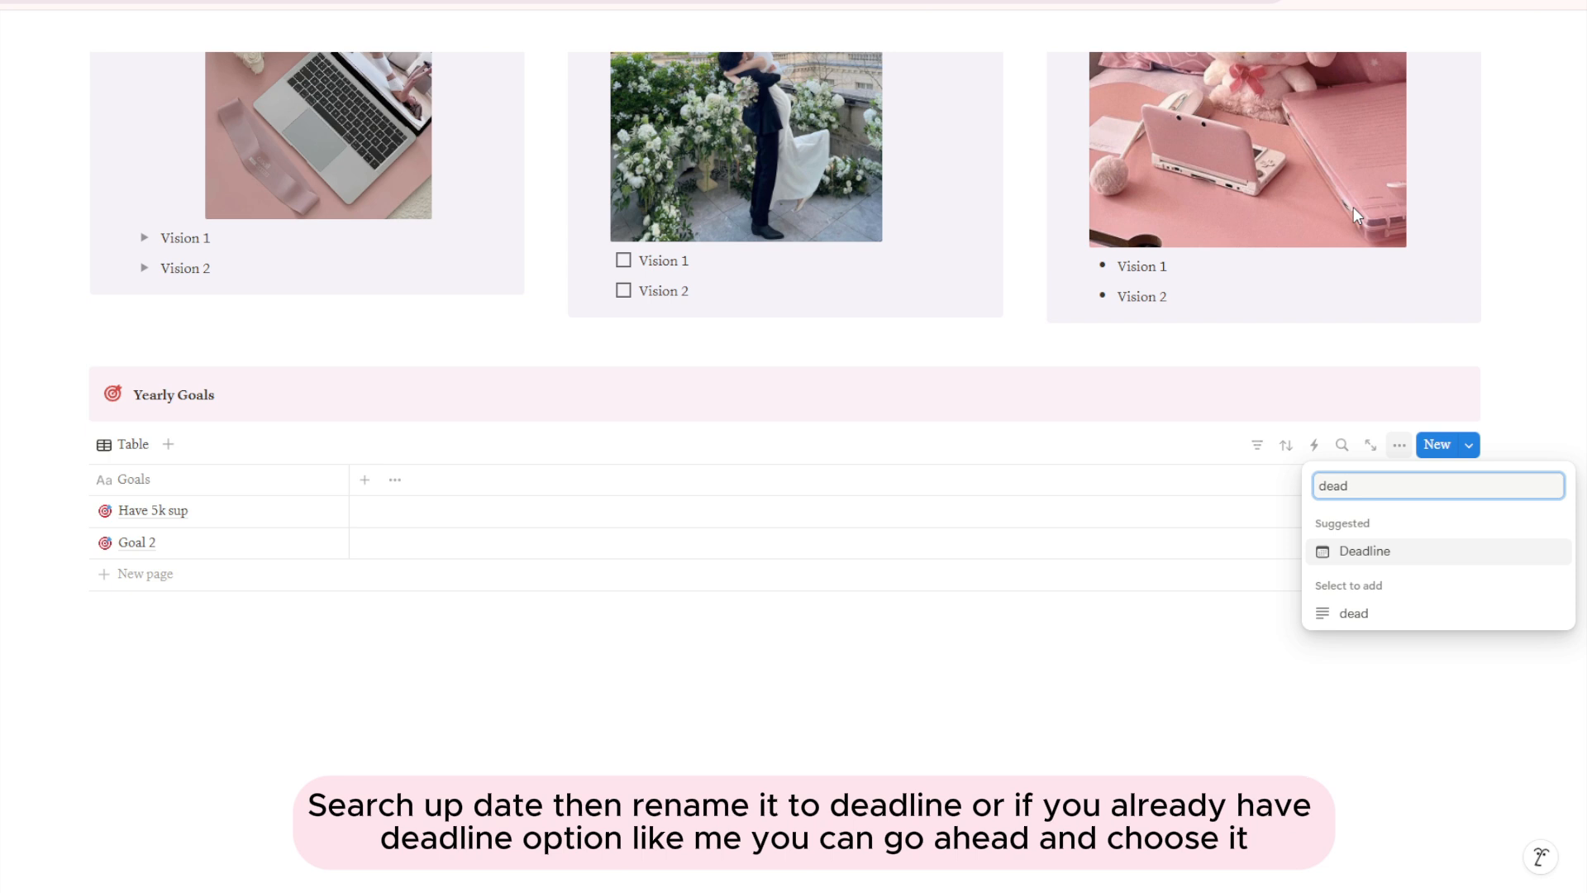
pyautogui.click(1401, 561)
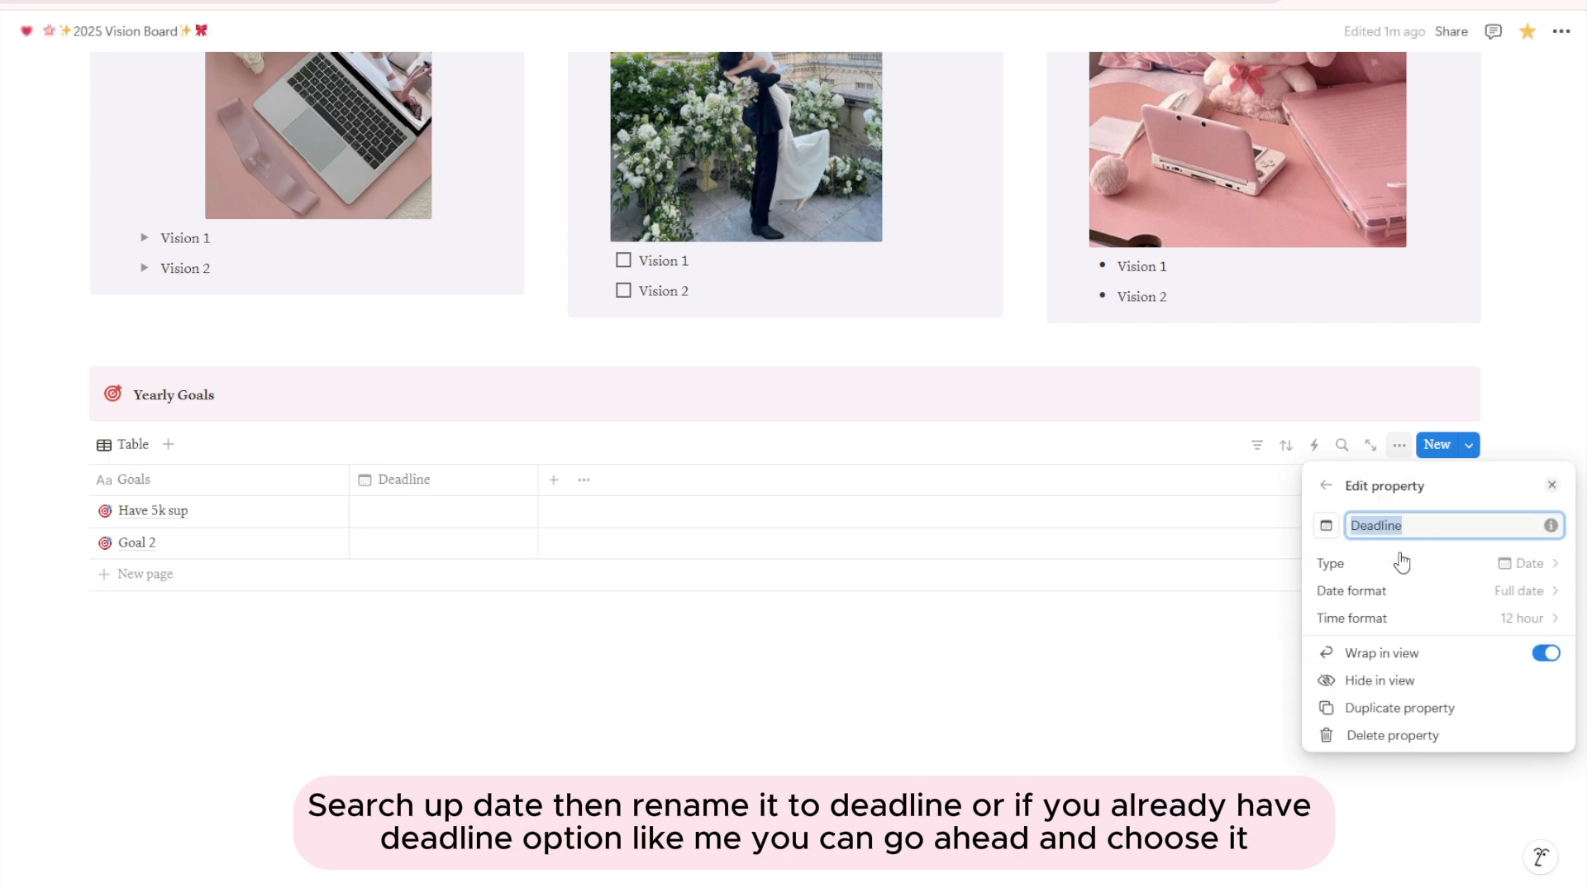
pyautogui.click(397, 533)
# - Set the deadline of the "Have 5k sup" goal to February 28, 2025
pyautogui.click(397, 527)
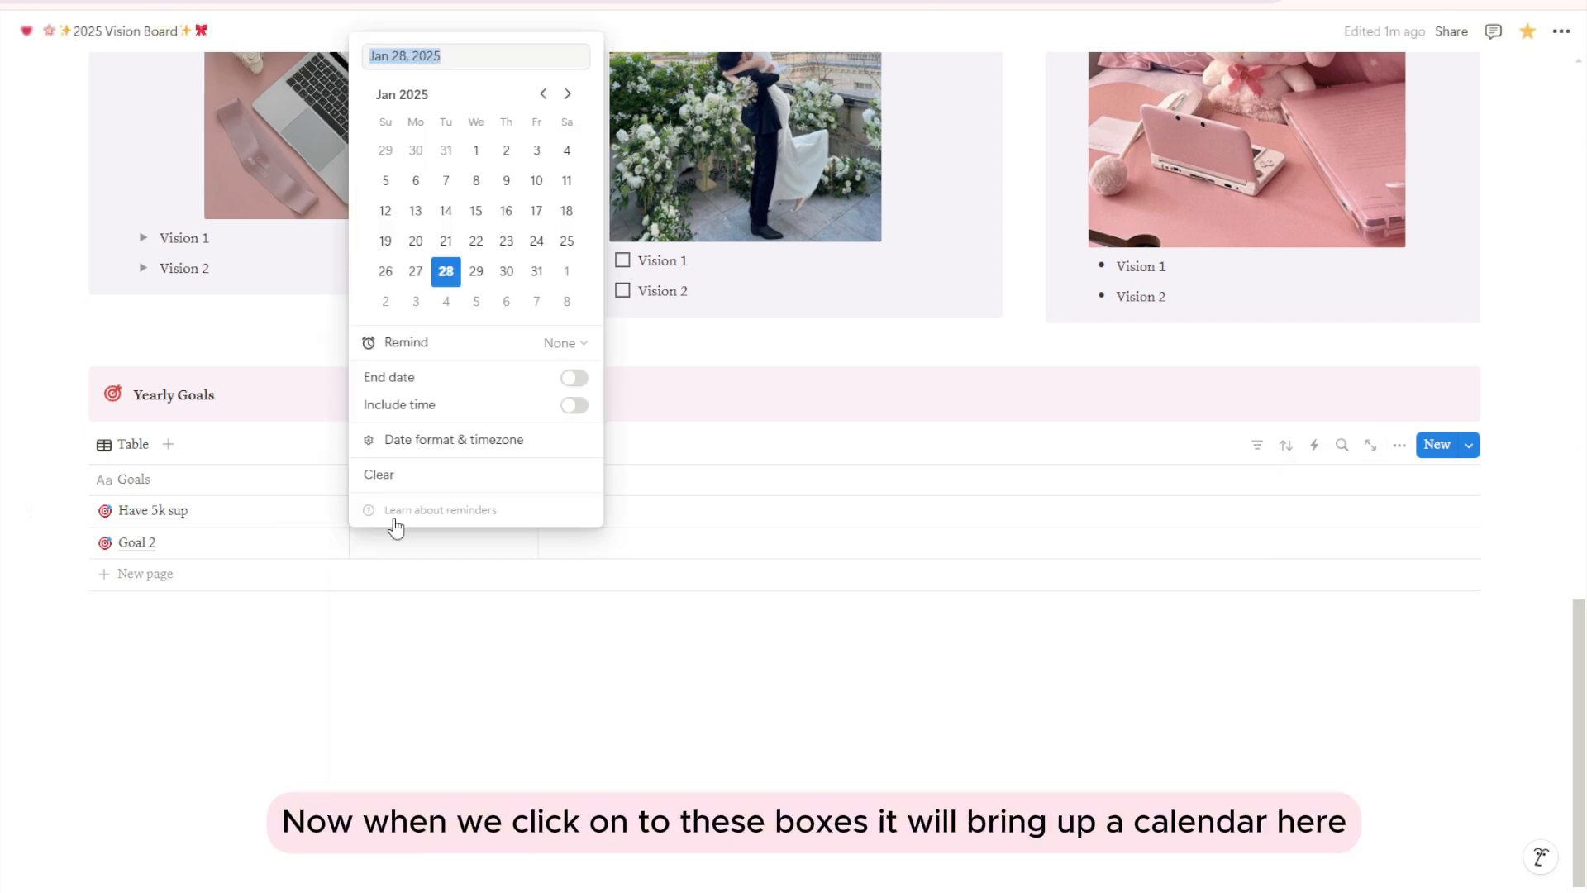
pyautogui.click(567, 101)
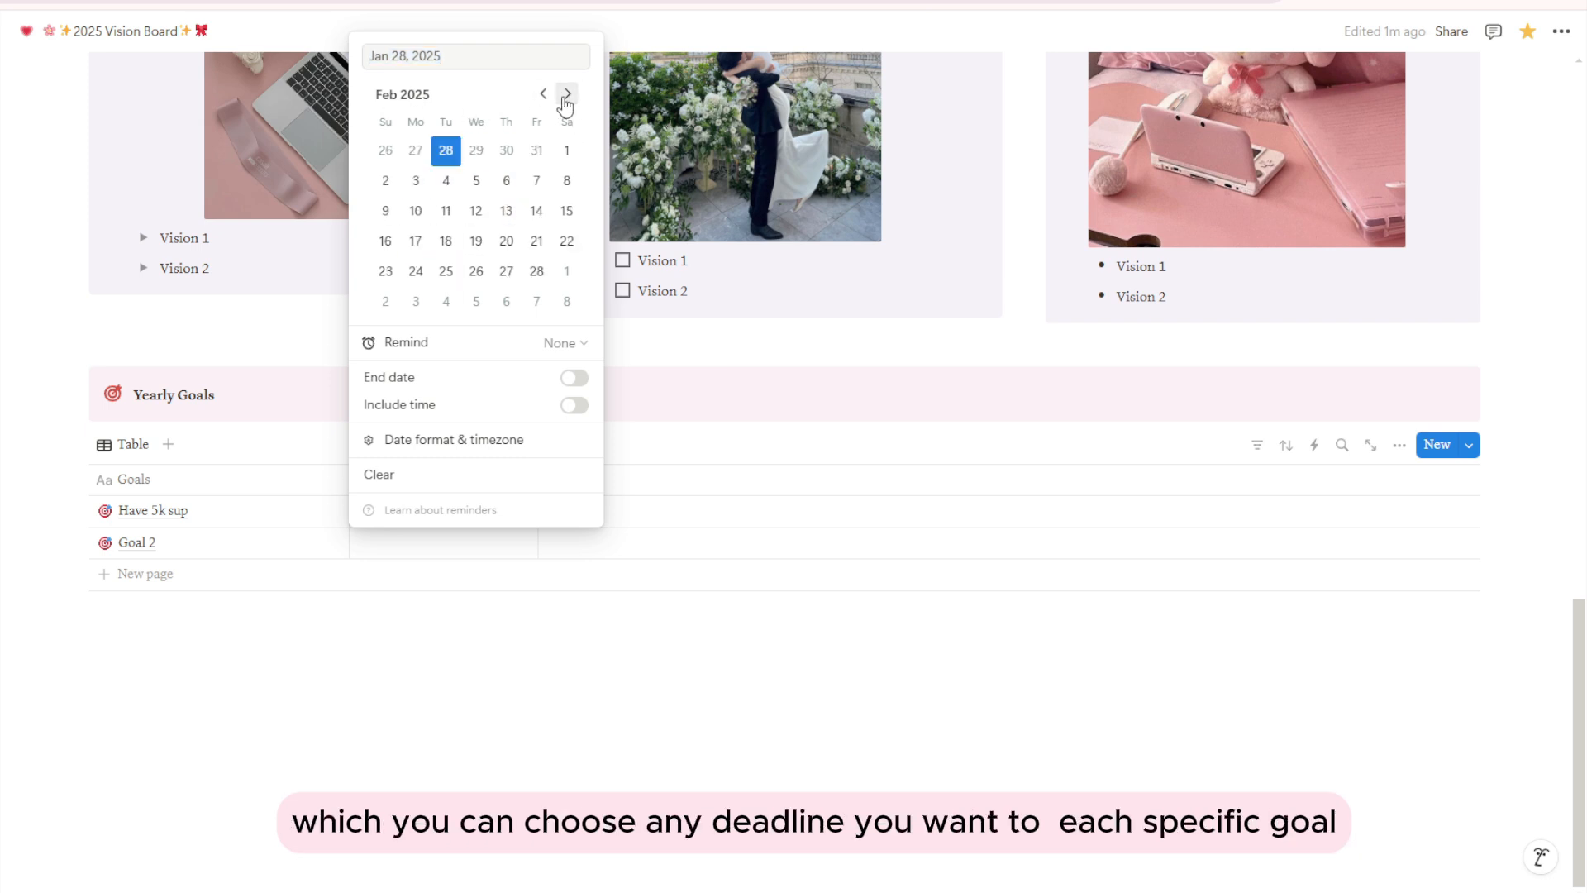
pyautogui.click(567, 96)
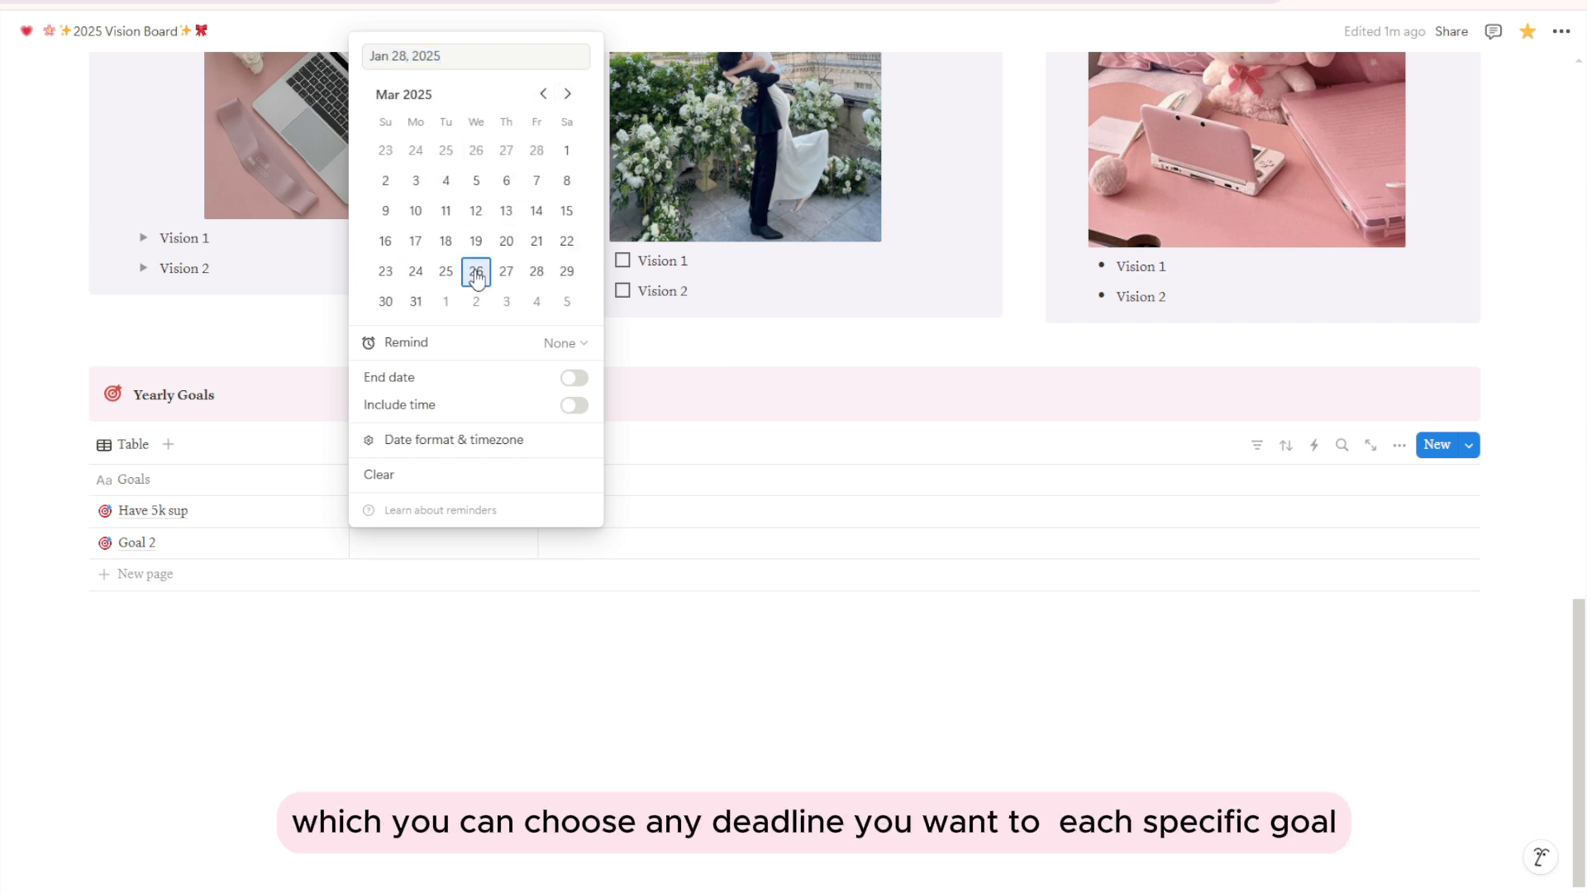
pyautogui.click(542, 97)
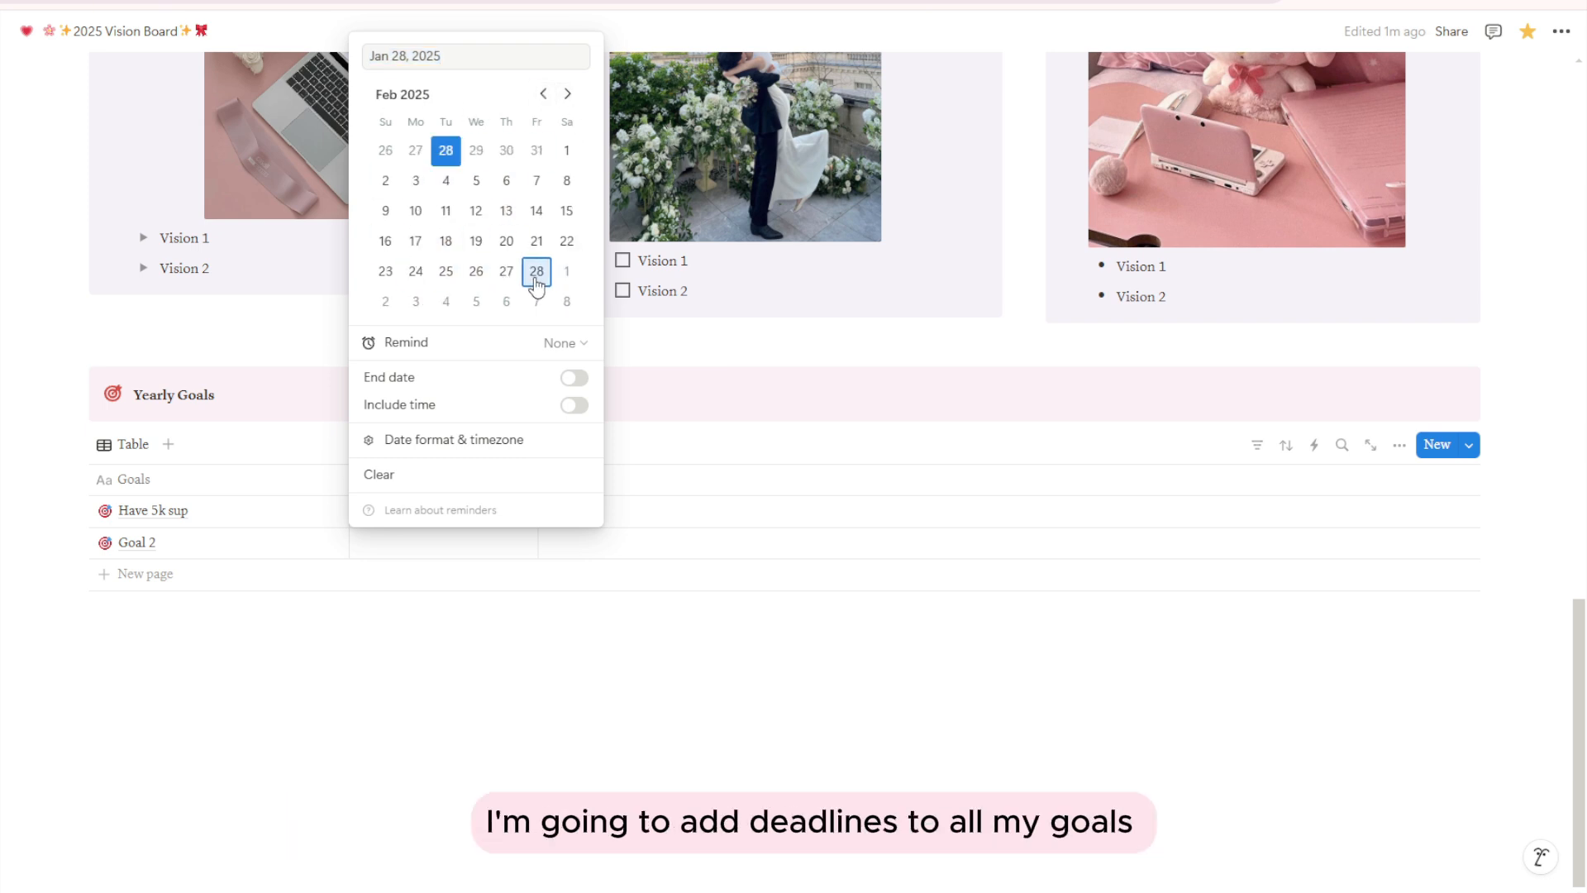
pyautogui.click(536, 271)
pyautogui.click(478, 598)
# - Set the deadline of Goal 2 to March 19, 2025
pyautogui.click(432, 553)
pyautogui.click(567, 124)
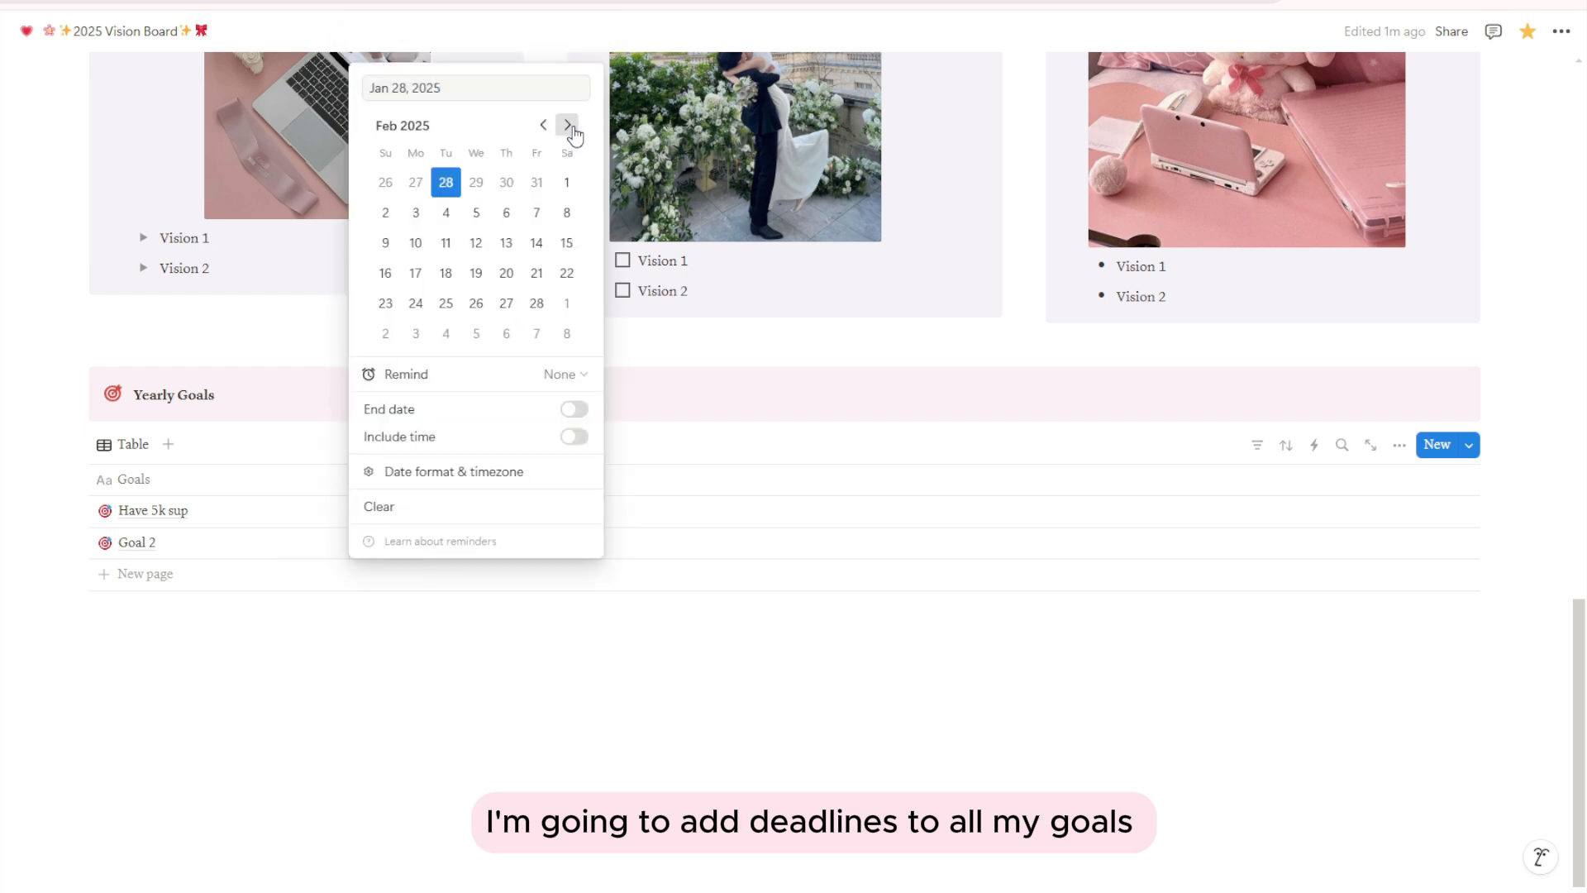
pyautogui.click(567, 125)
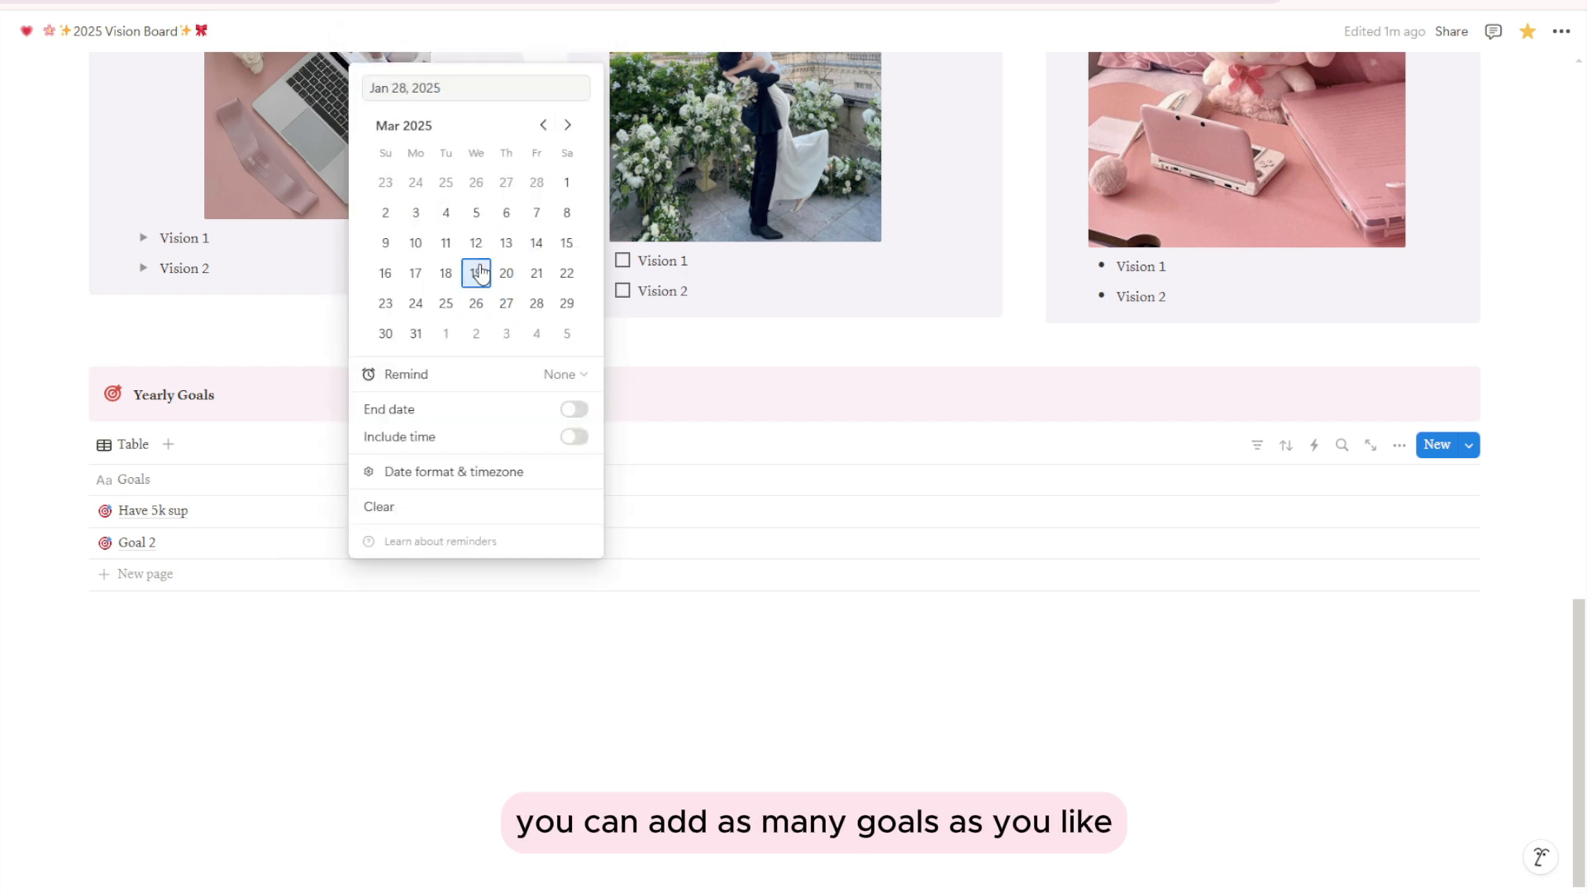
pyautogui.click(255, 574)
# - Add a third entry named "Goal 3" to the Yearly Goals table
pyautogui.click(256, 573)
pyautogui.write('goa')
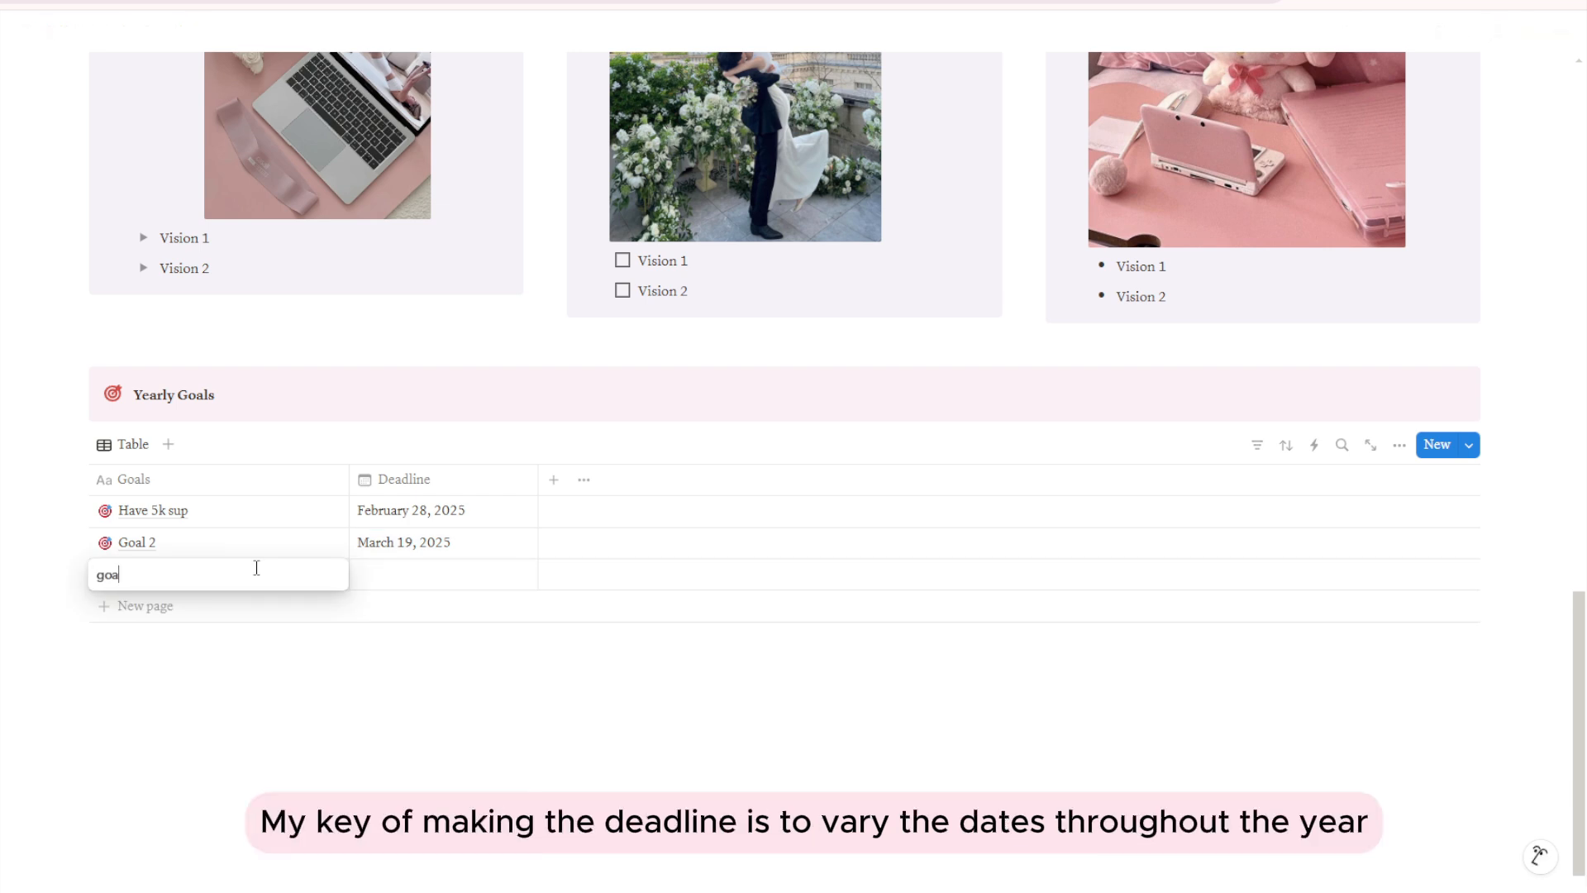
pyautogui.write('l 3')
pyautogui.click(389, 576)
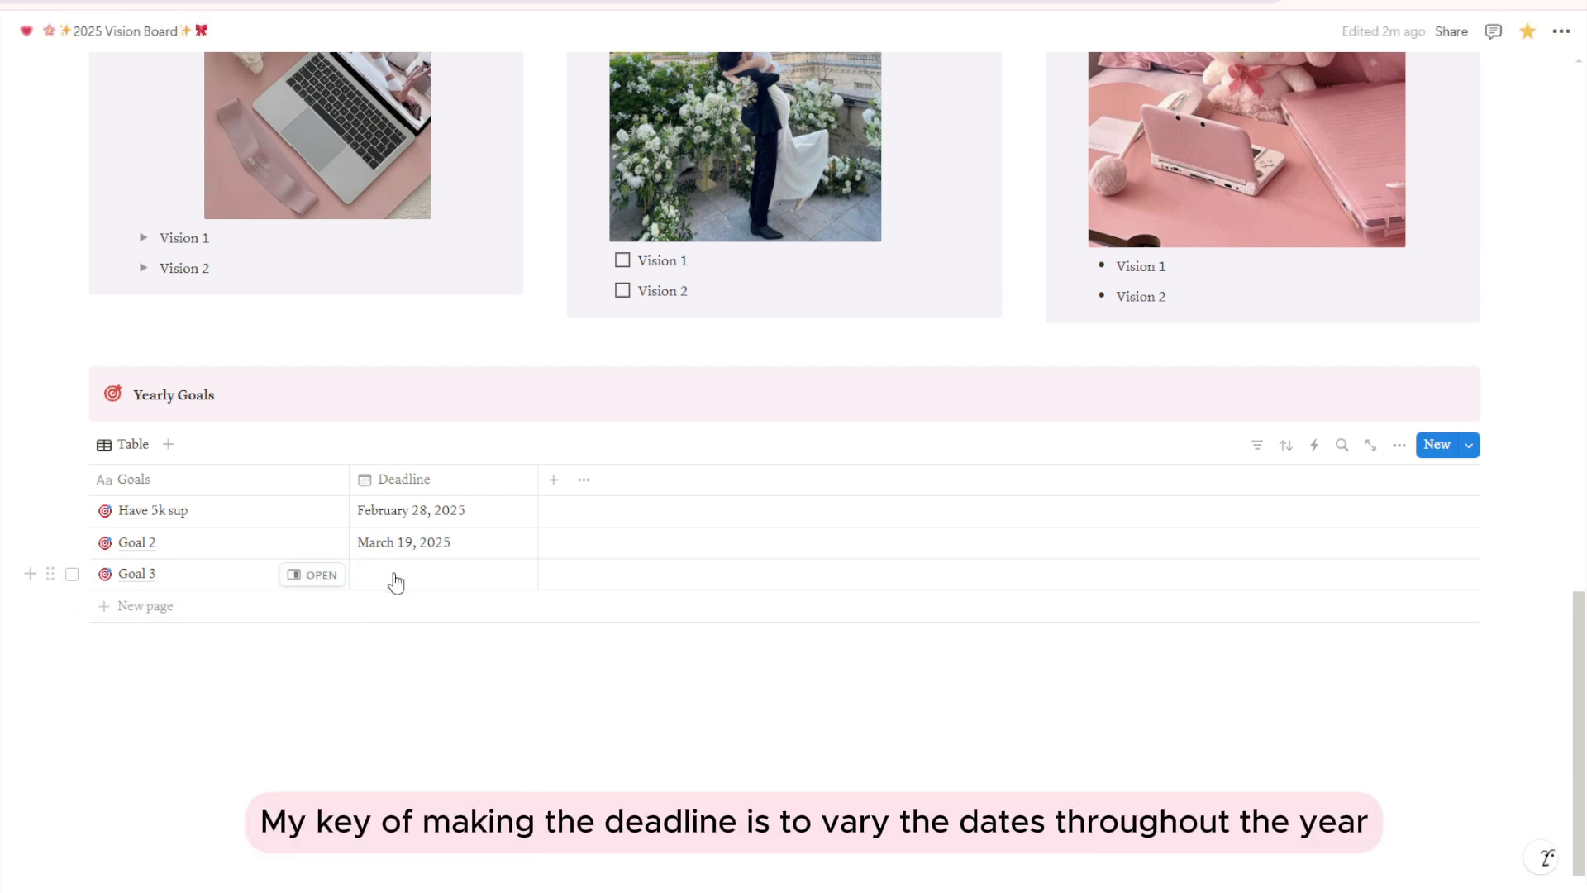
# - Set the deadline of Goal 3 to March 31, 2025
pyautogui.click(390, 576)
pyautogui.click(567, 157)
pyautogui.click(567, 156)
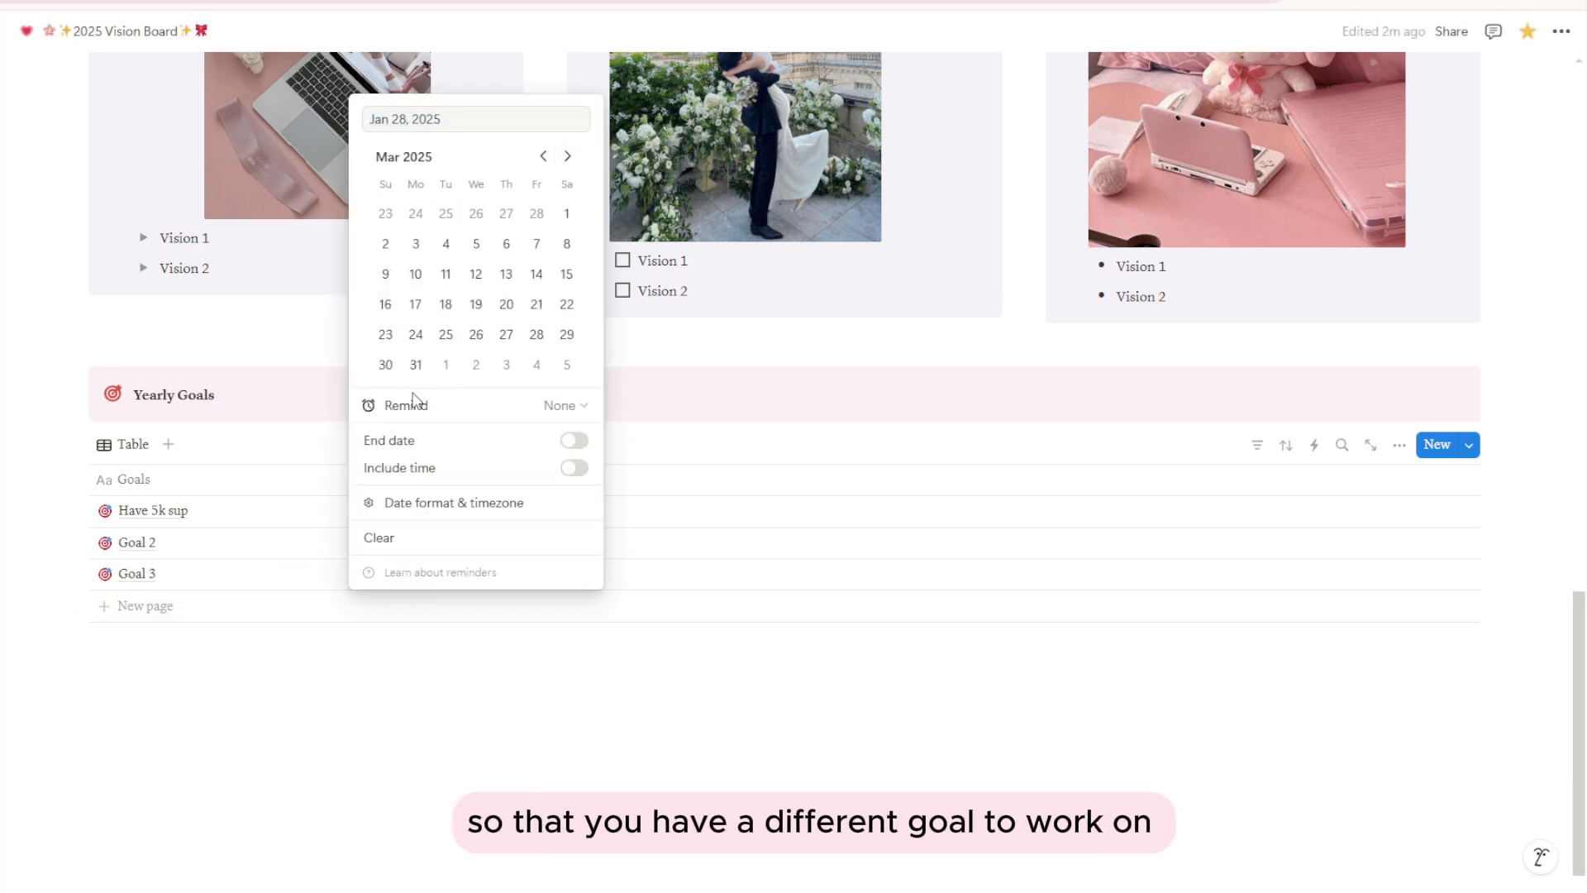
pyautogui.click(416, 366)
pyautogui.click(479, 601)
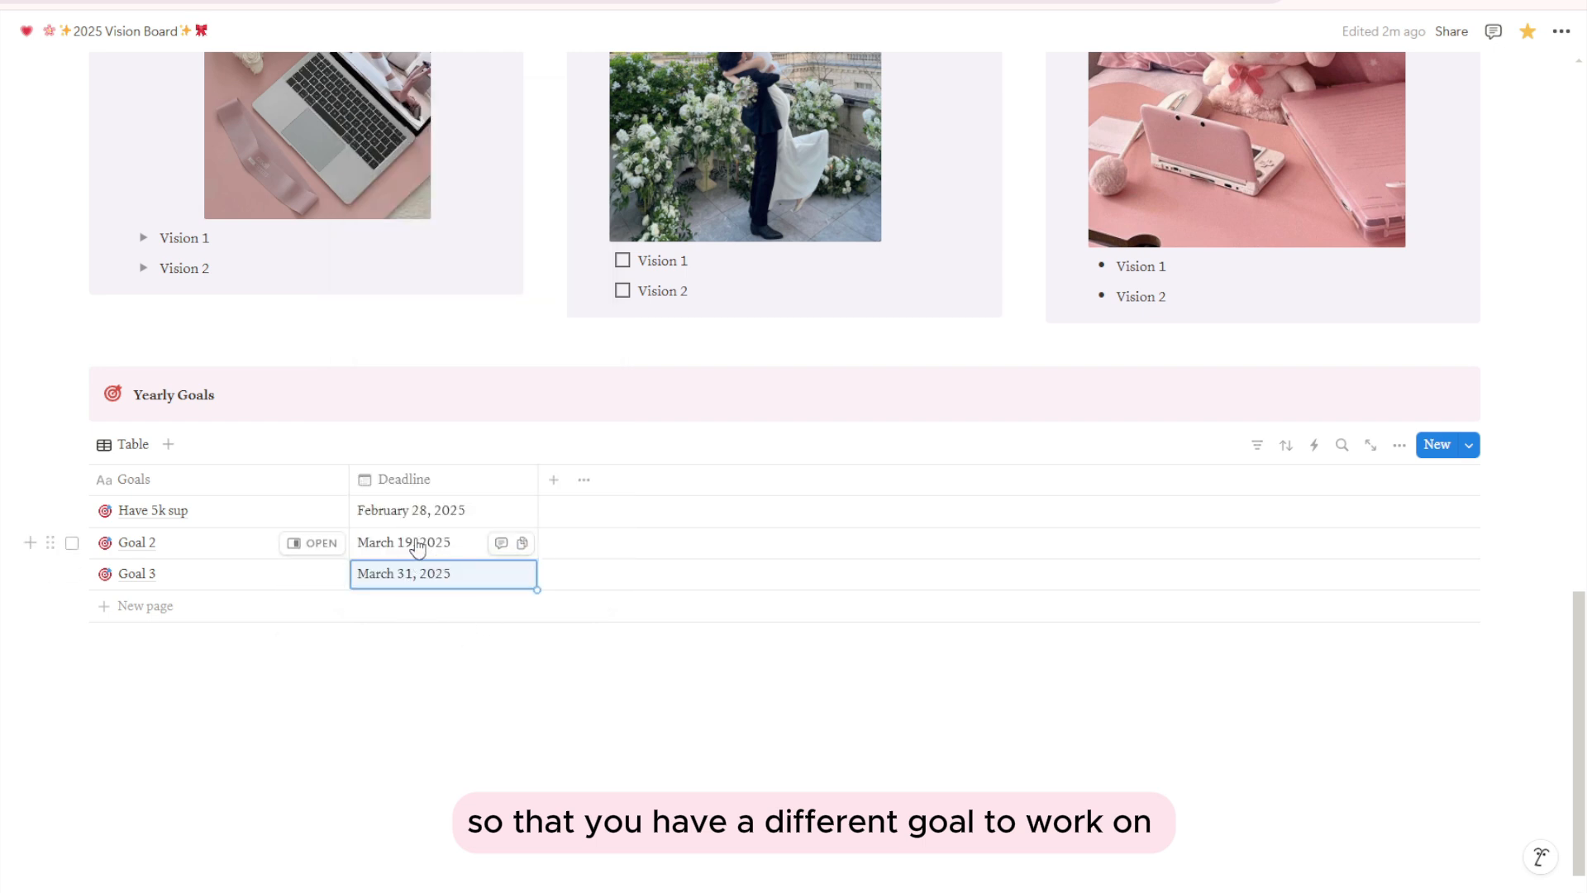
# - Change the deadline of Goal 3 to April 5, 2025 and deselect the cell
pyautogui.press('Return')
pyautogui.click(566, 156)
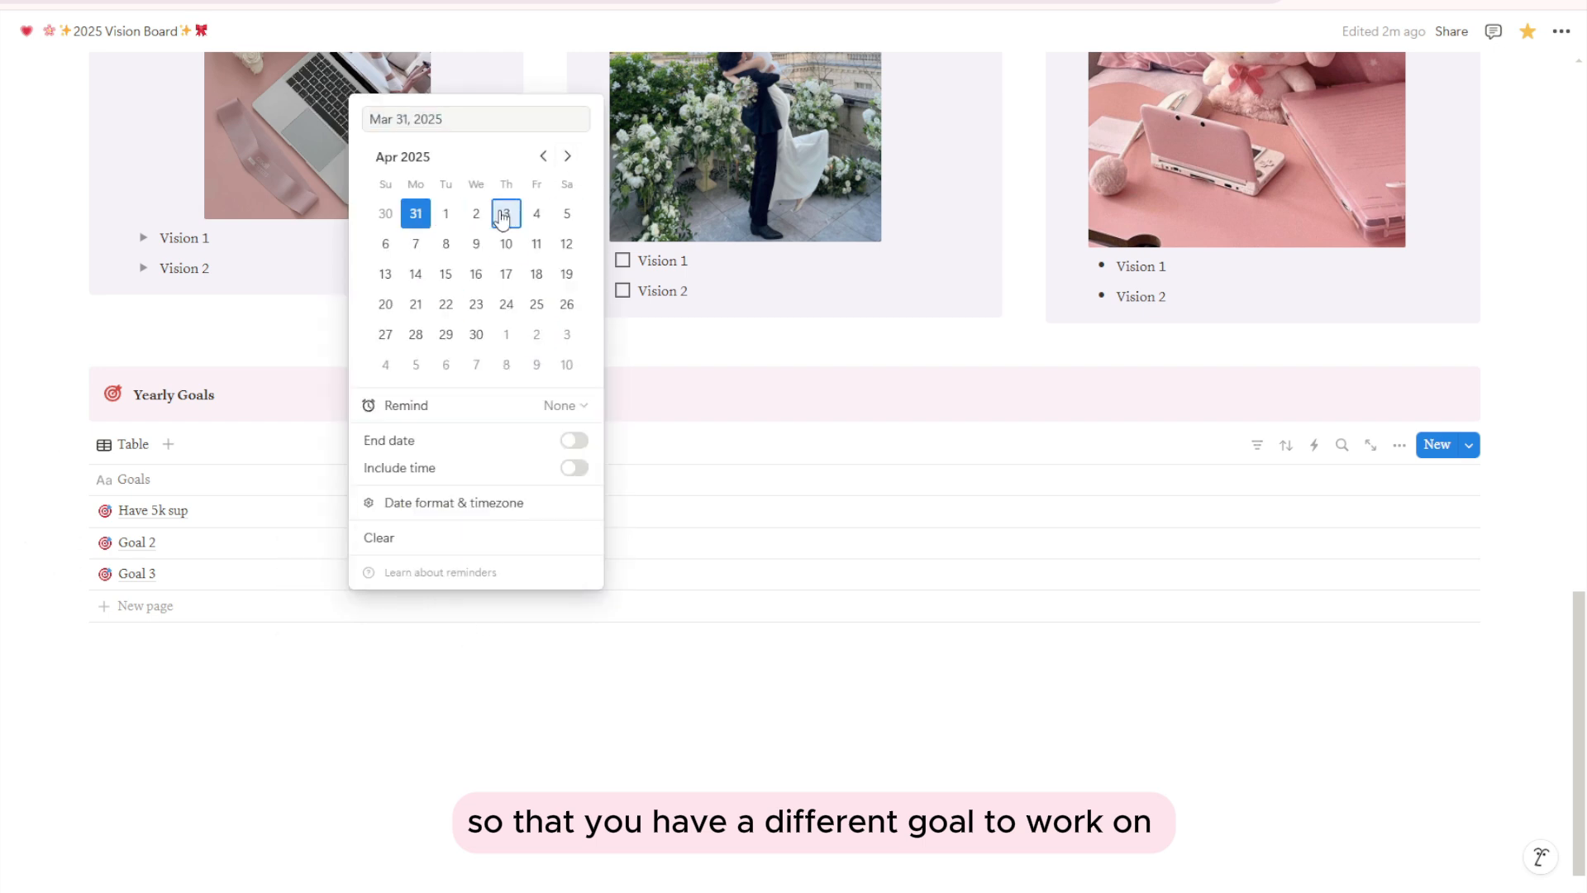
pyautogui.click(567, 213)
pyautogui.press('Escape')
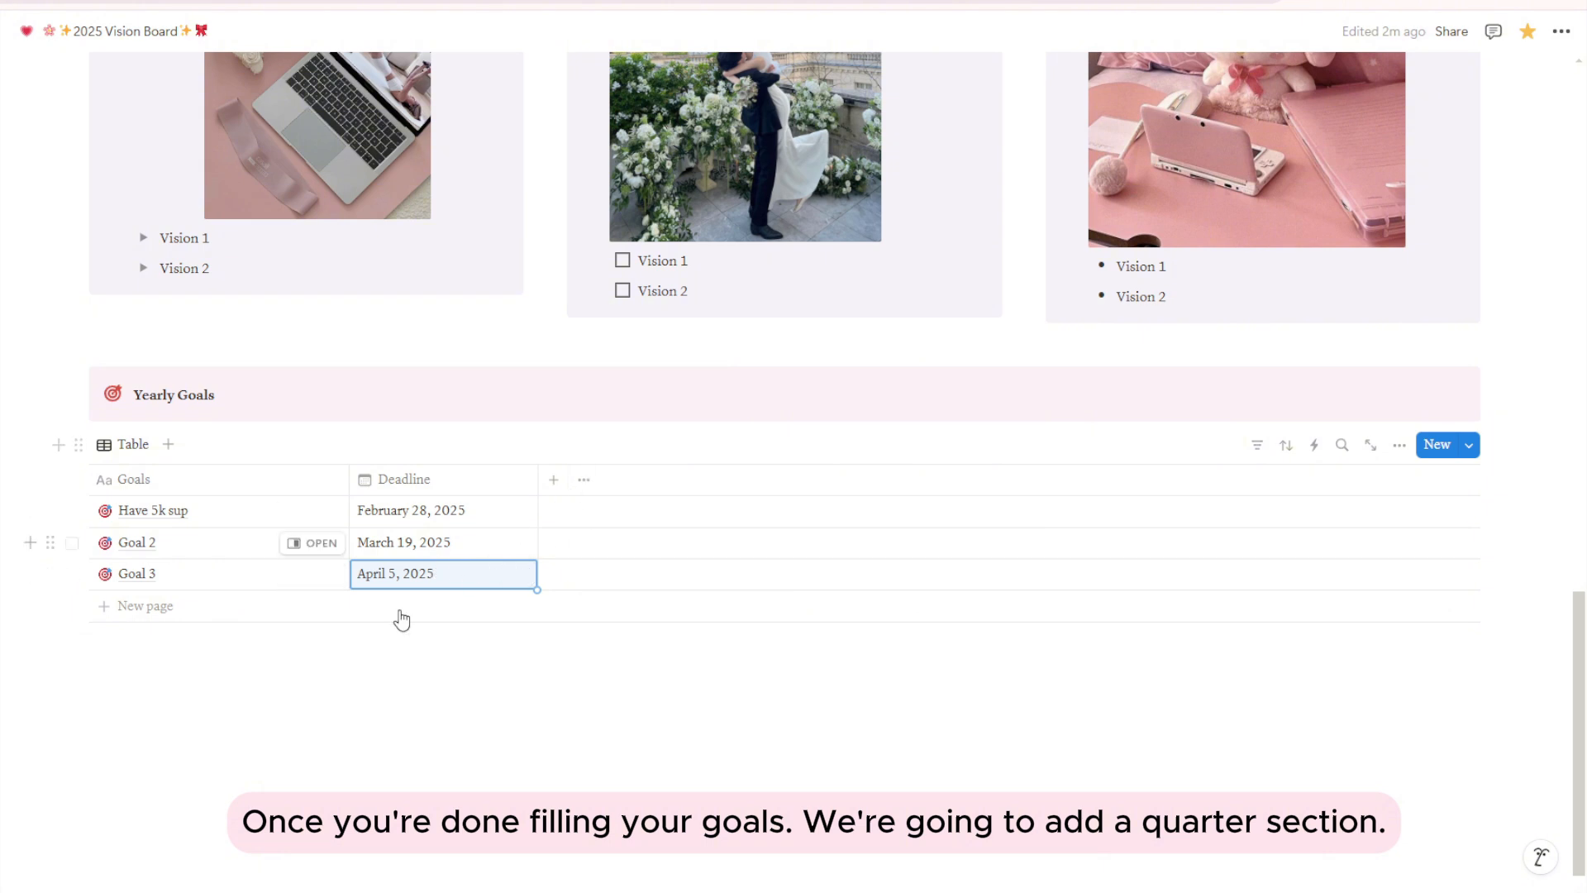
pyautogui.click(624, 667)
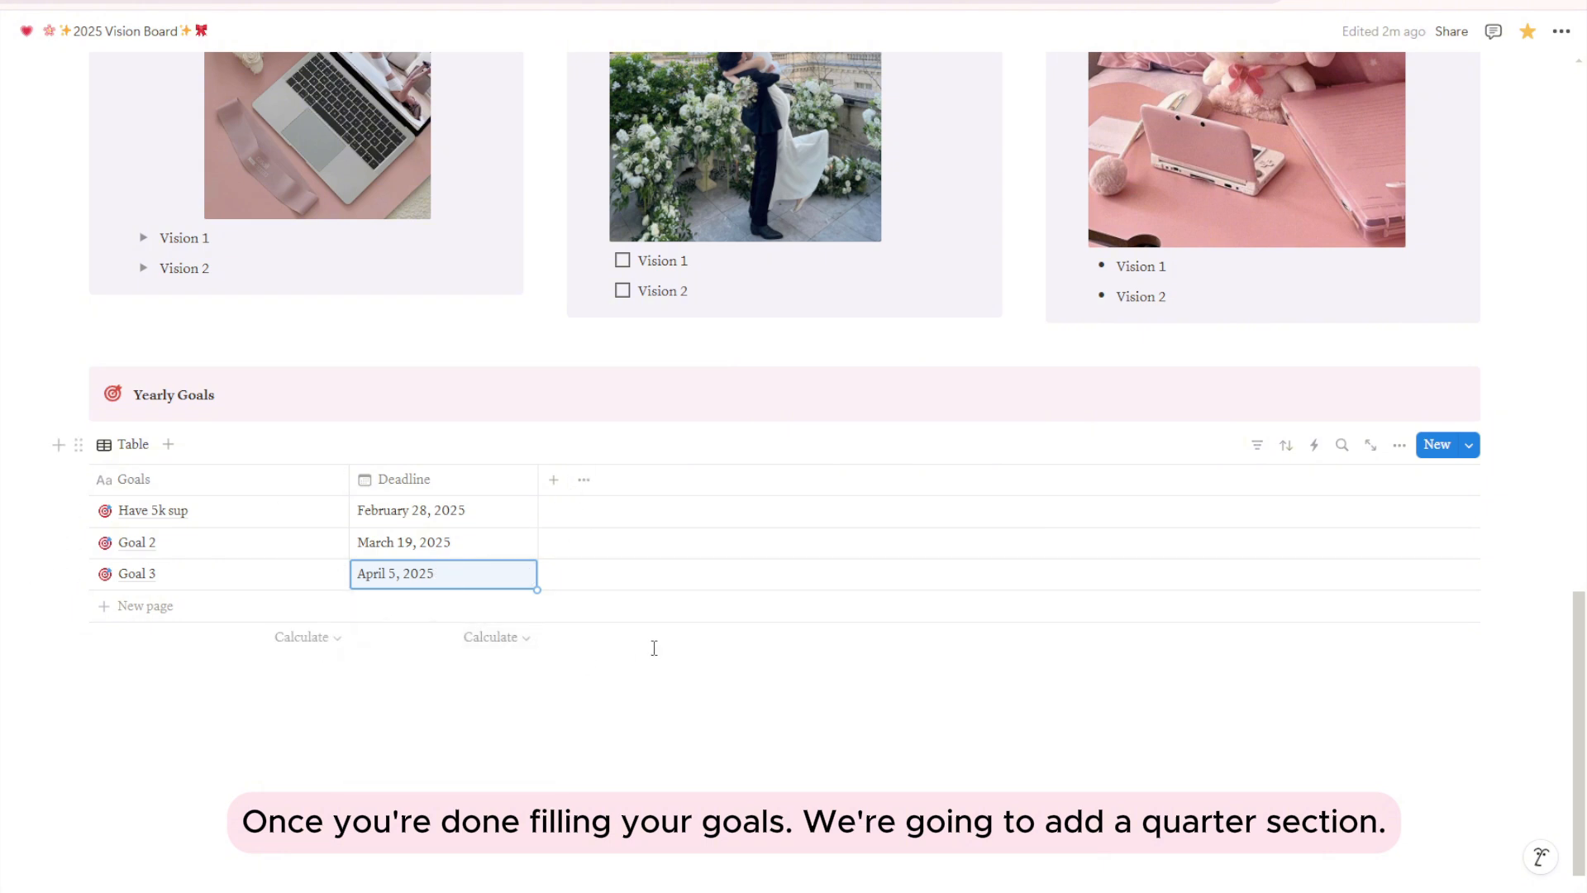
pyautogui.click(649, 541)
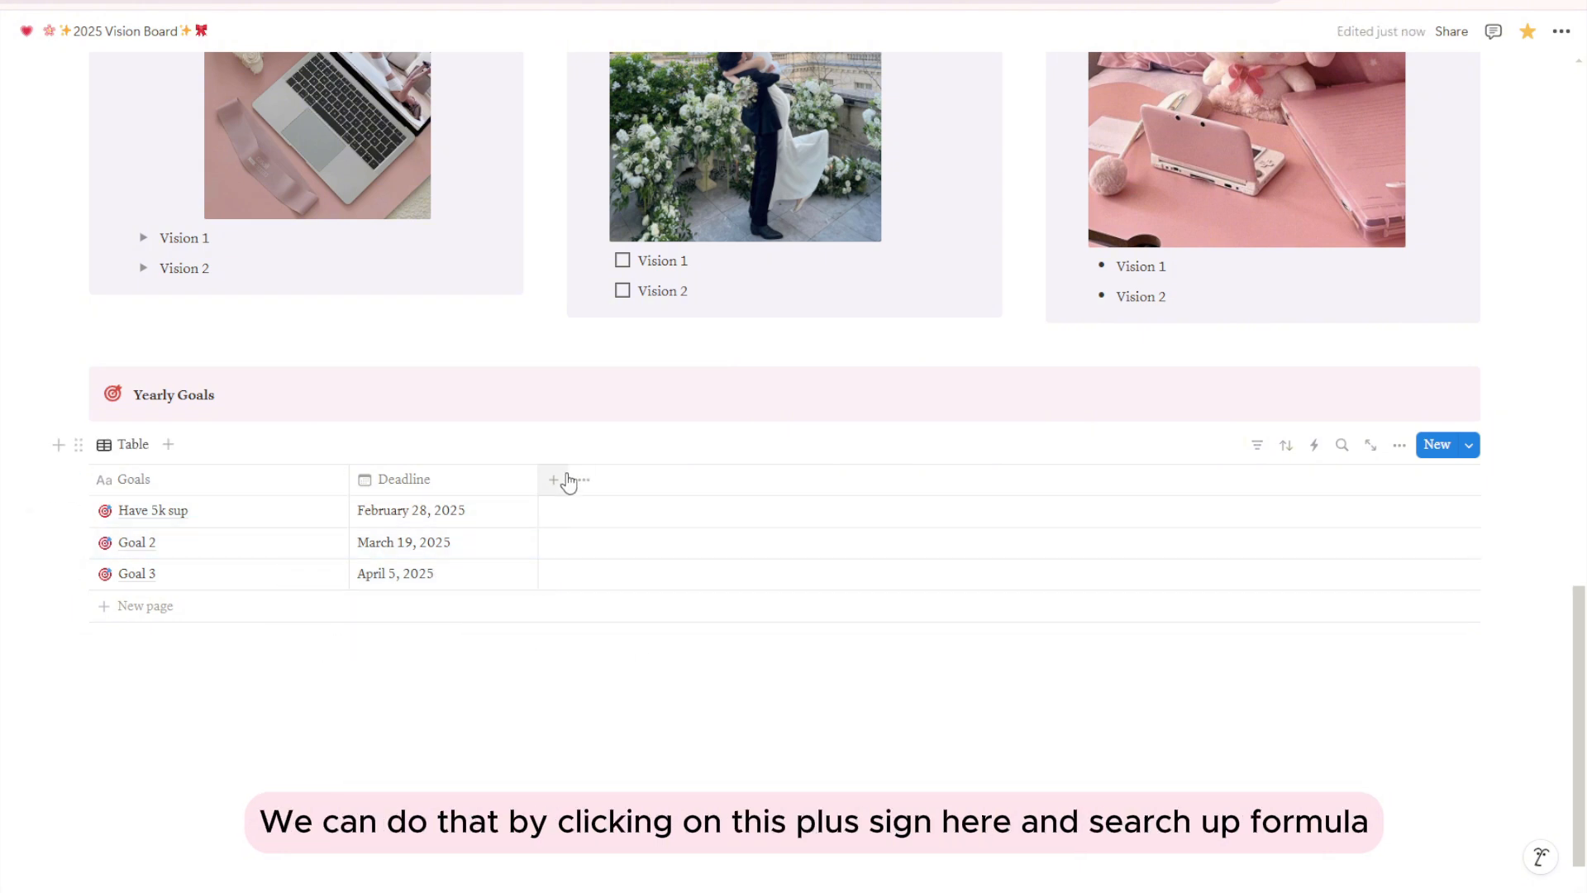
# - Add a Formula property to the Yearly Goals table and open its formula for editing
pyautogui.click(554, 479)
pyautogui.write('form')
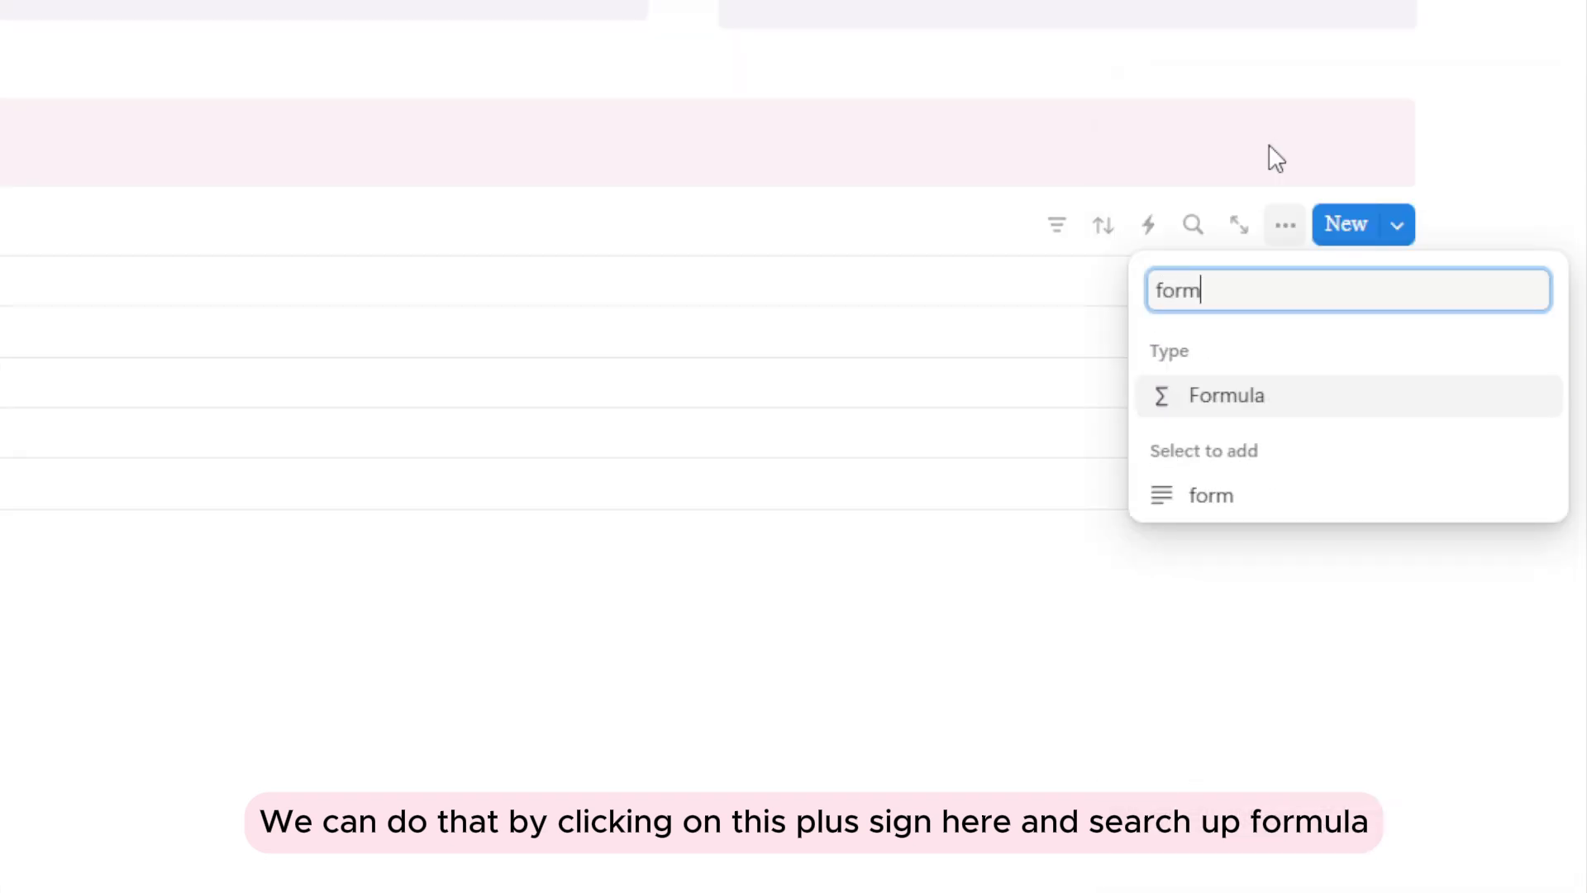
pyautogui.click(1295, 421)
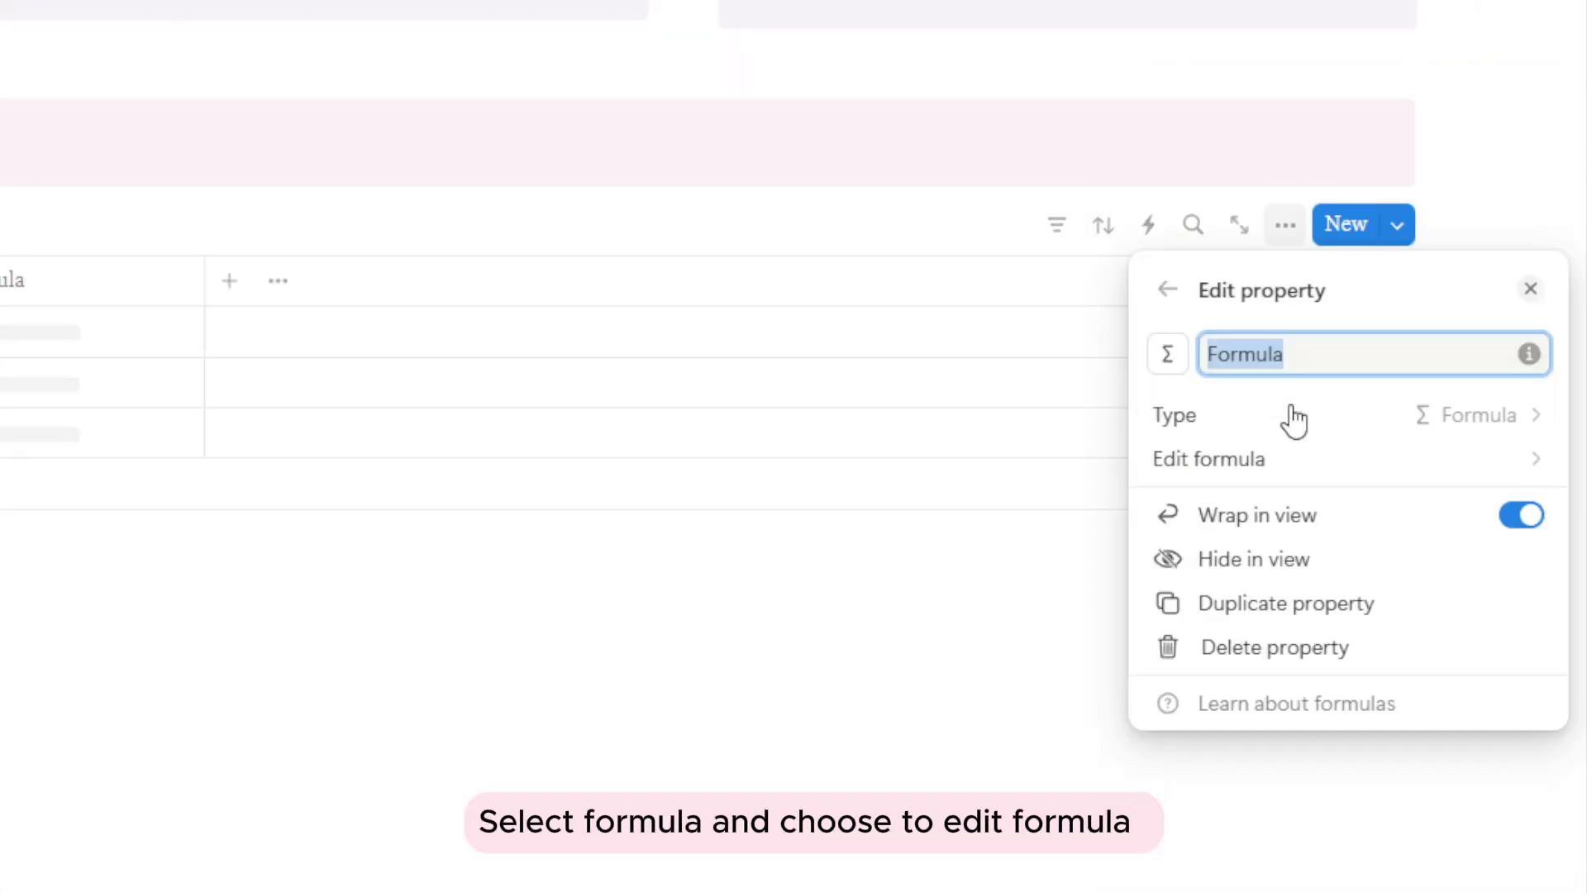
pyautogui.click(1321, 493)
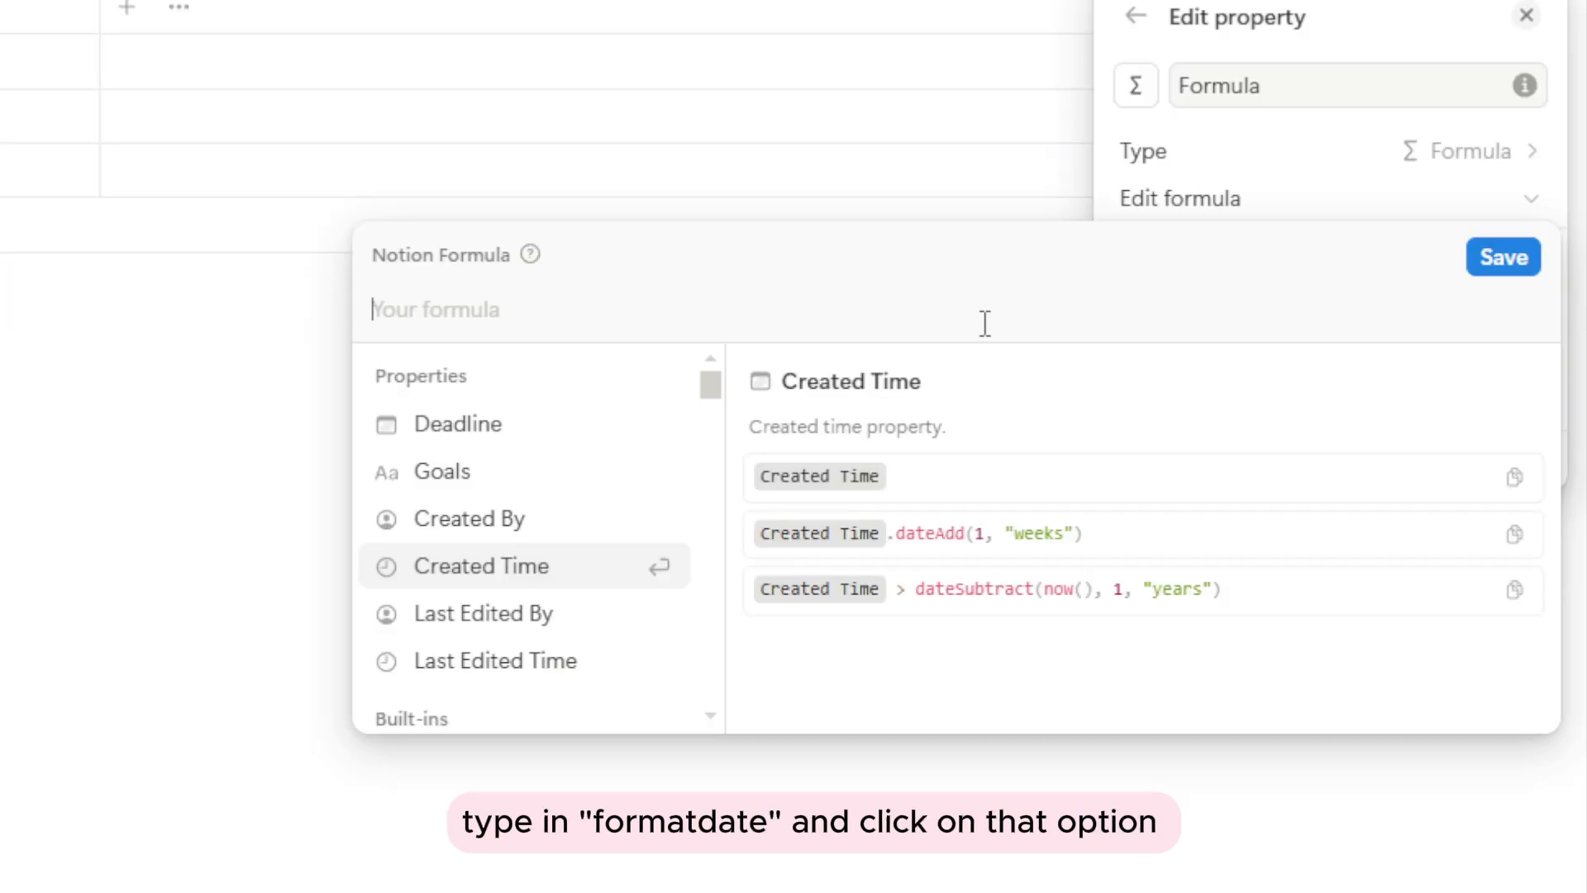
# - Enter the formula formatDate(Deadline, "Q") to show each goal's quarter and save it
pyautogui.write('forma')
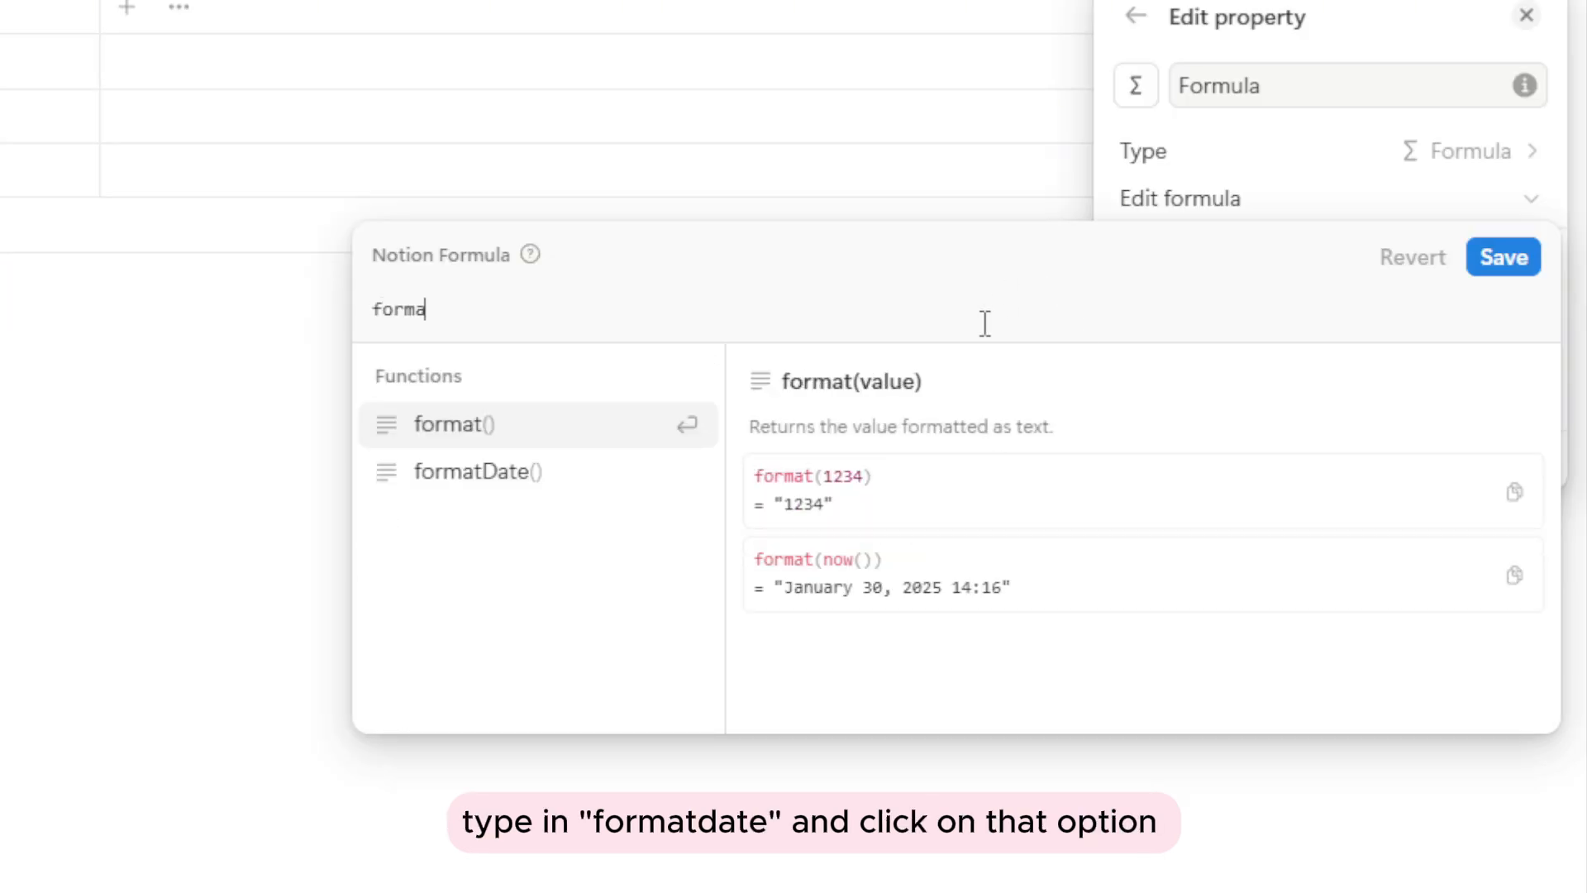
pyautogui.click(542, 552)
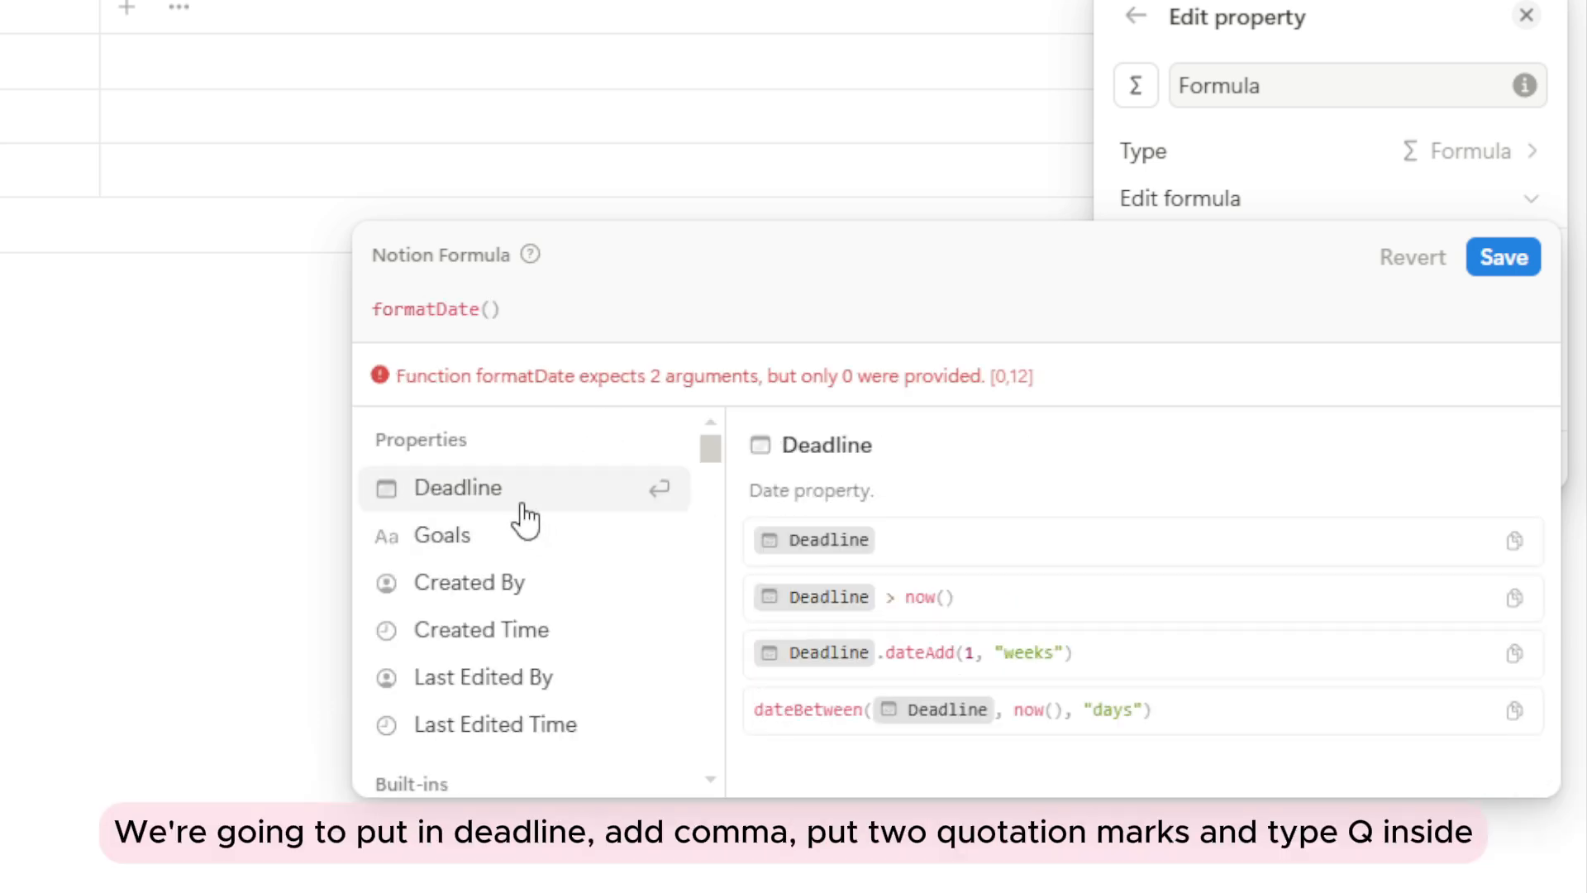
pyautogui.click(524, 515)
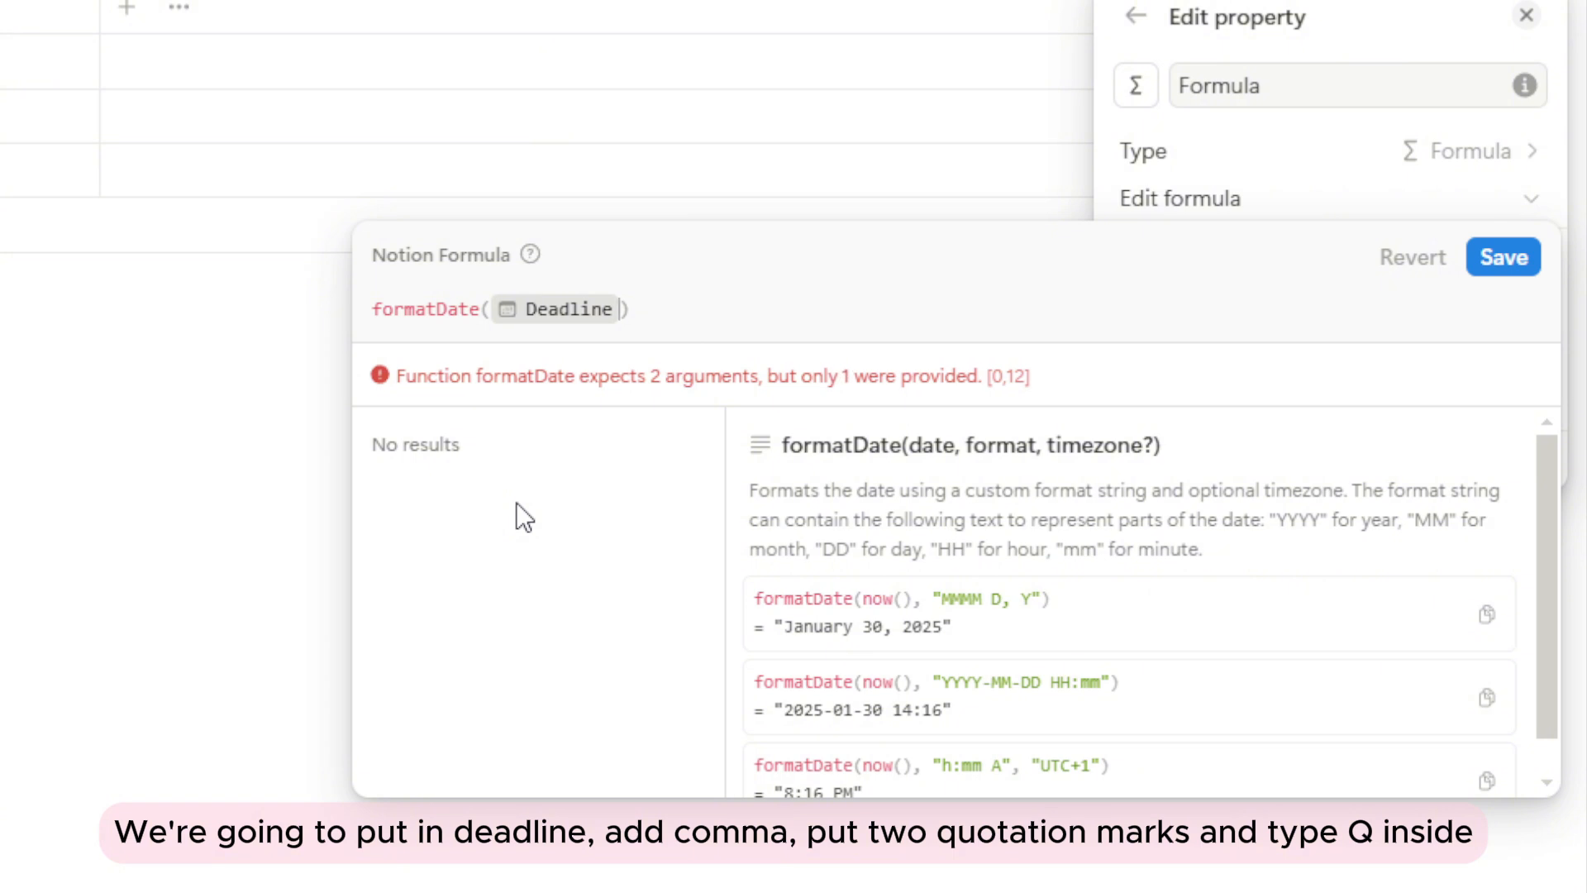
pyautogui.write(', ""')
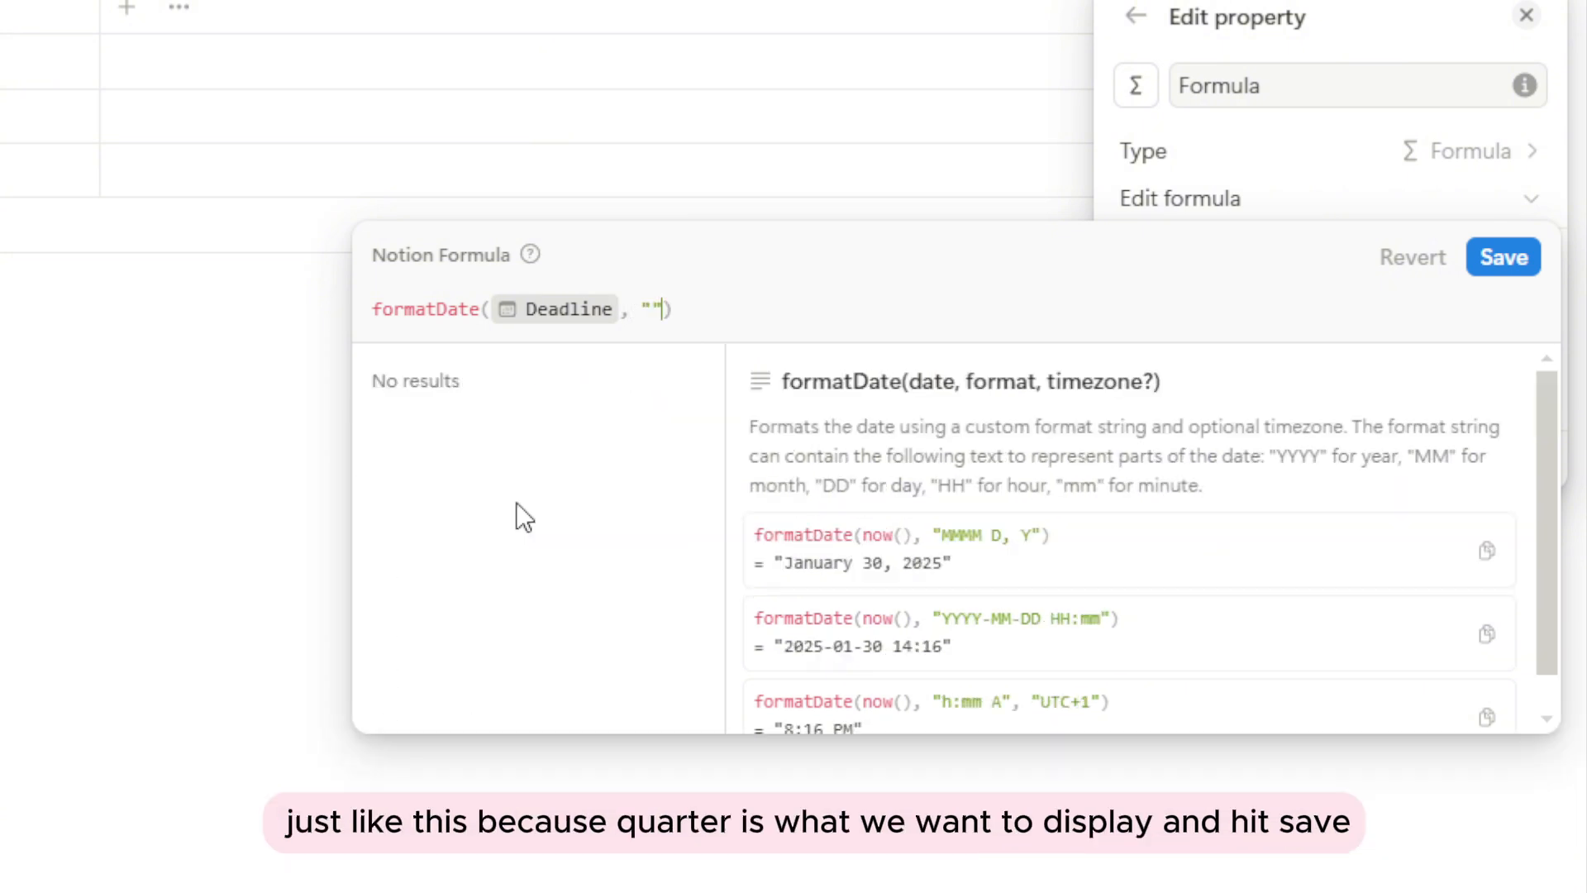
pyautogui.press('Left')
pyautogui.write('Q')
pyautogui.click(1504, 258)
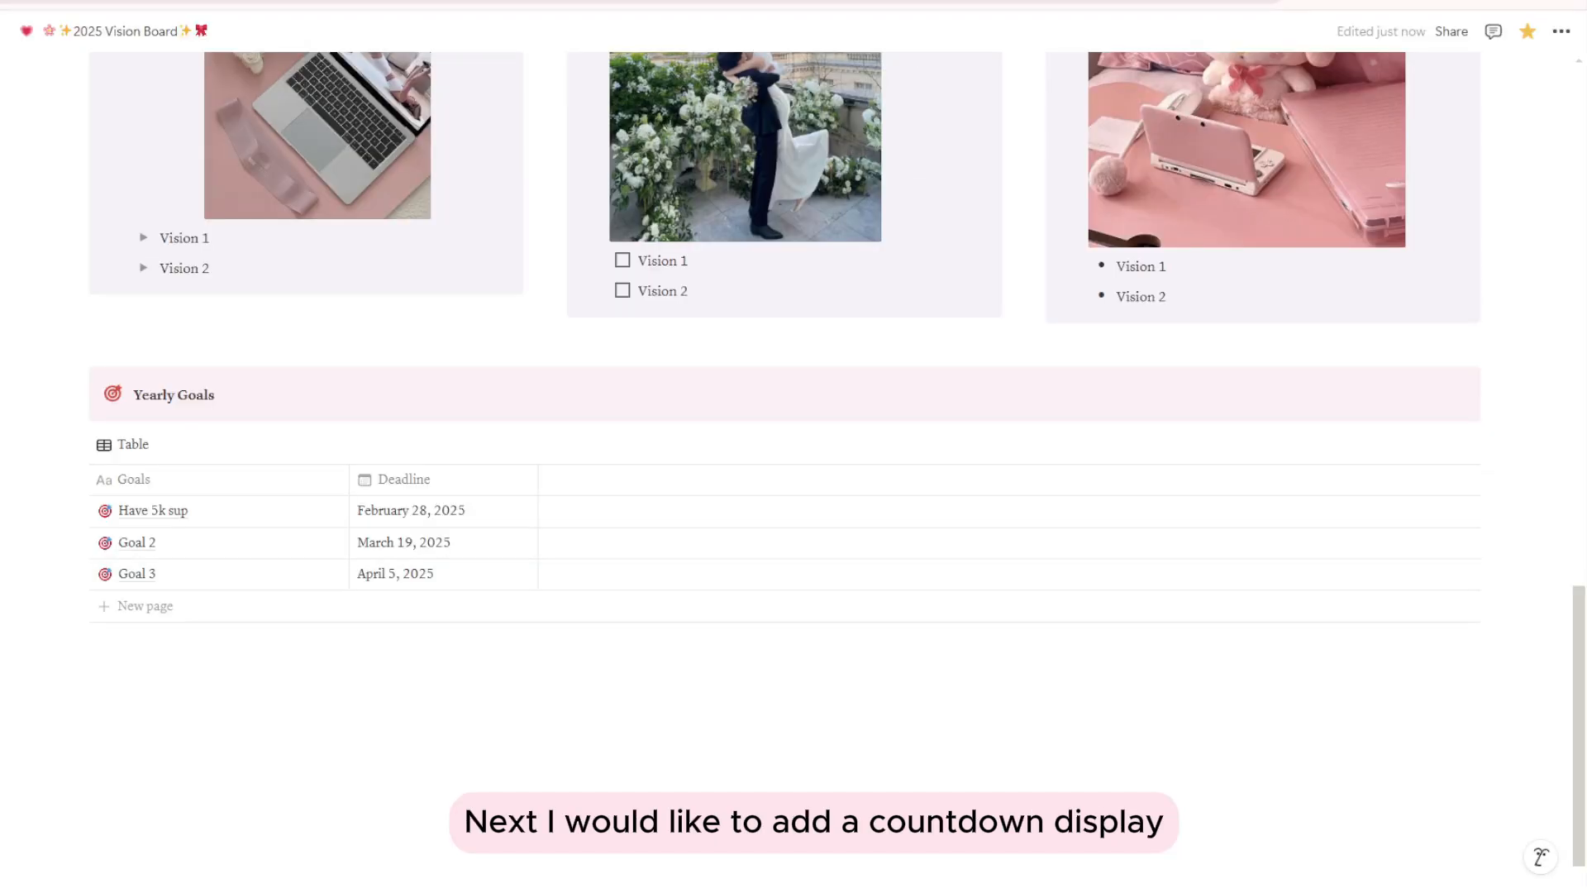
# - Add a second Formula property to the Yearly Goals table and name it "Countdown"
pyautogui.click(550, 480)
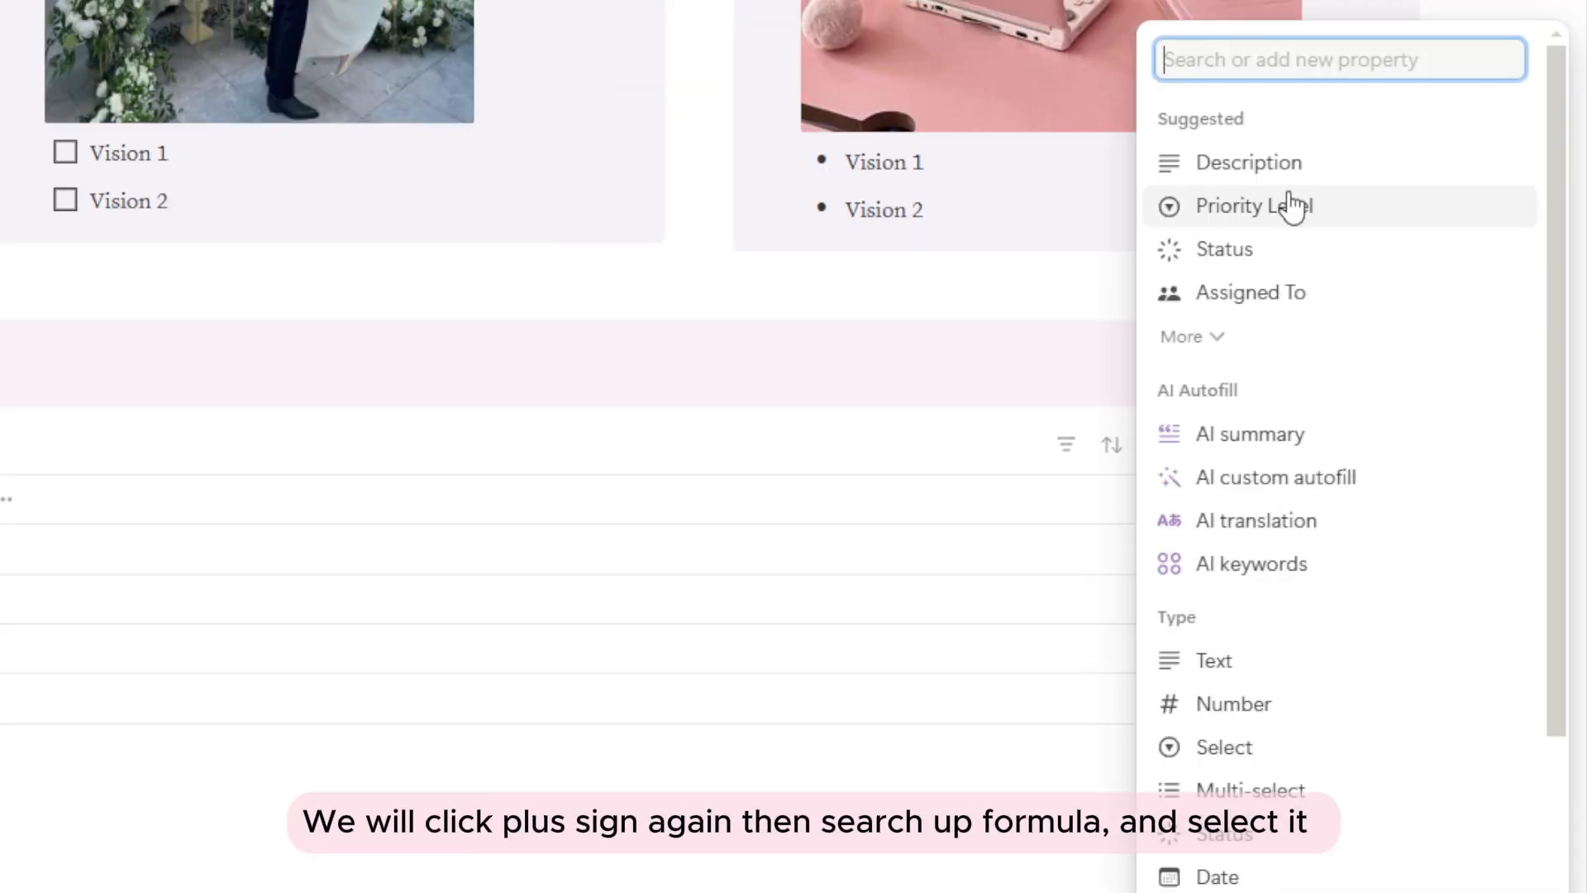
pyautogui.write('formu')
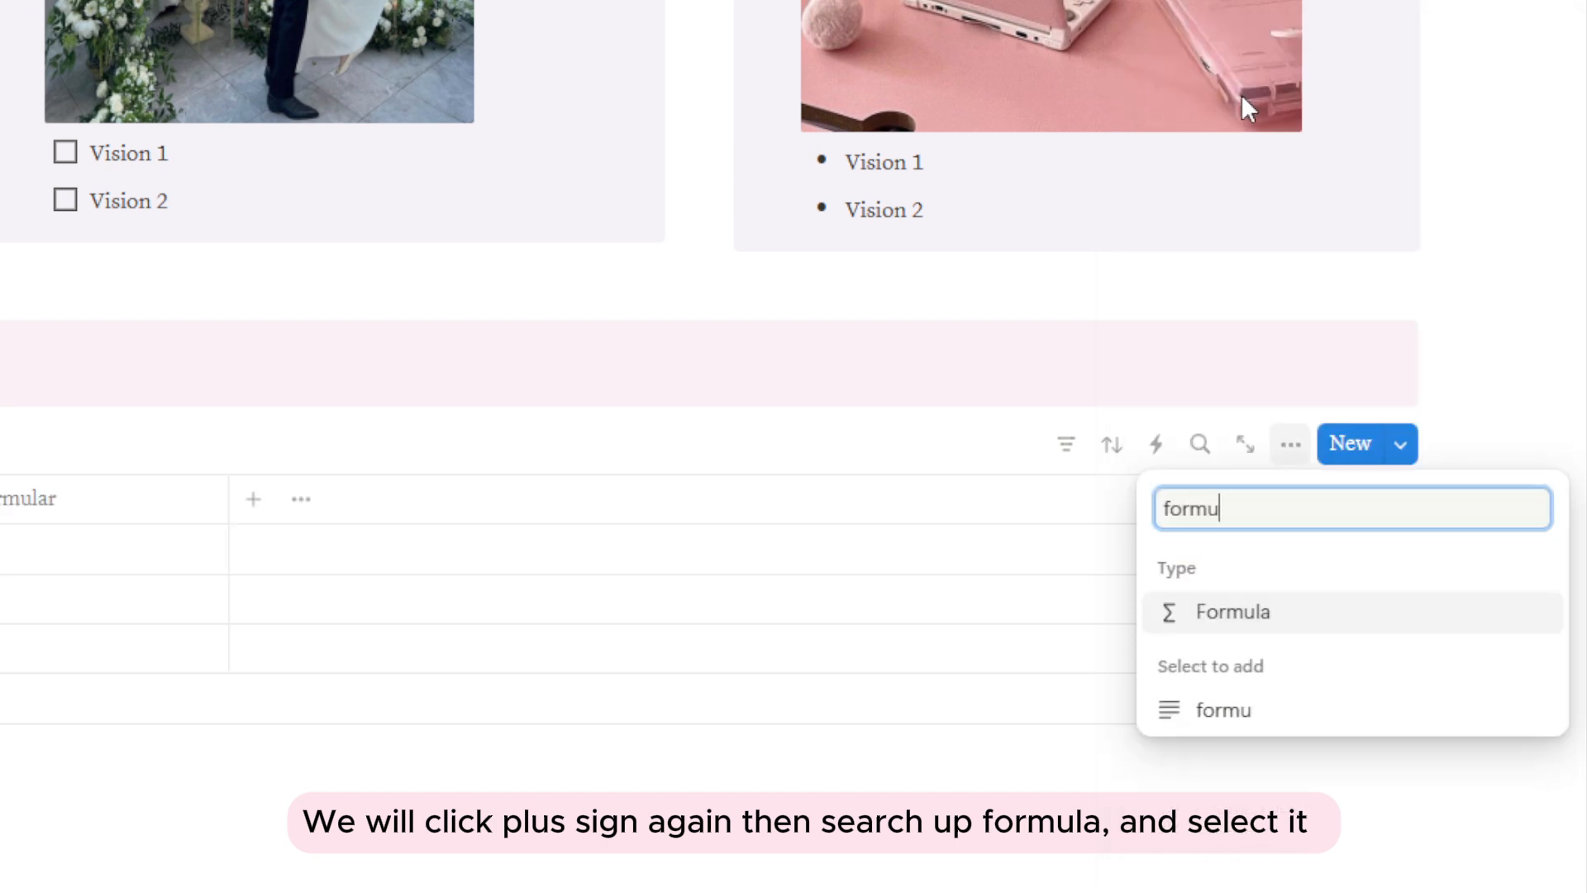
pyautogui.write('l')
pyautogui.click(1206, 621)
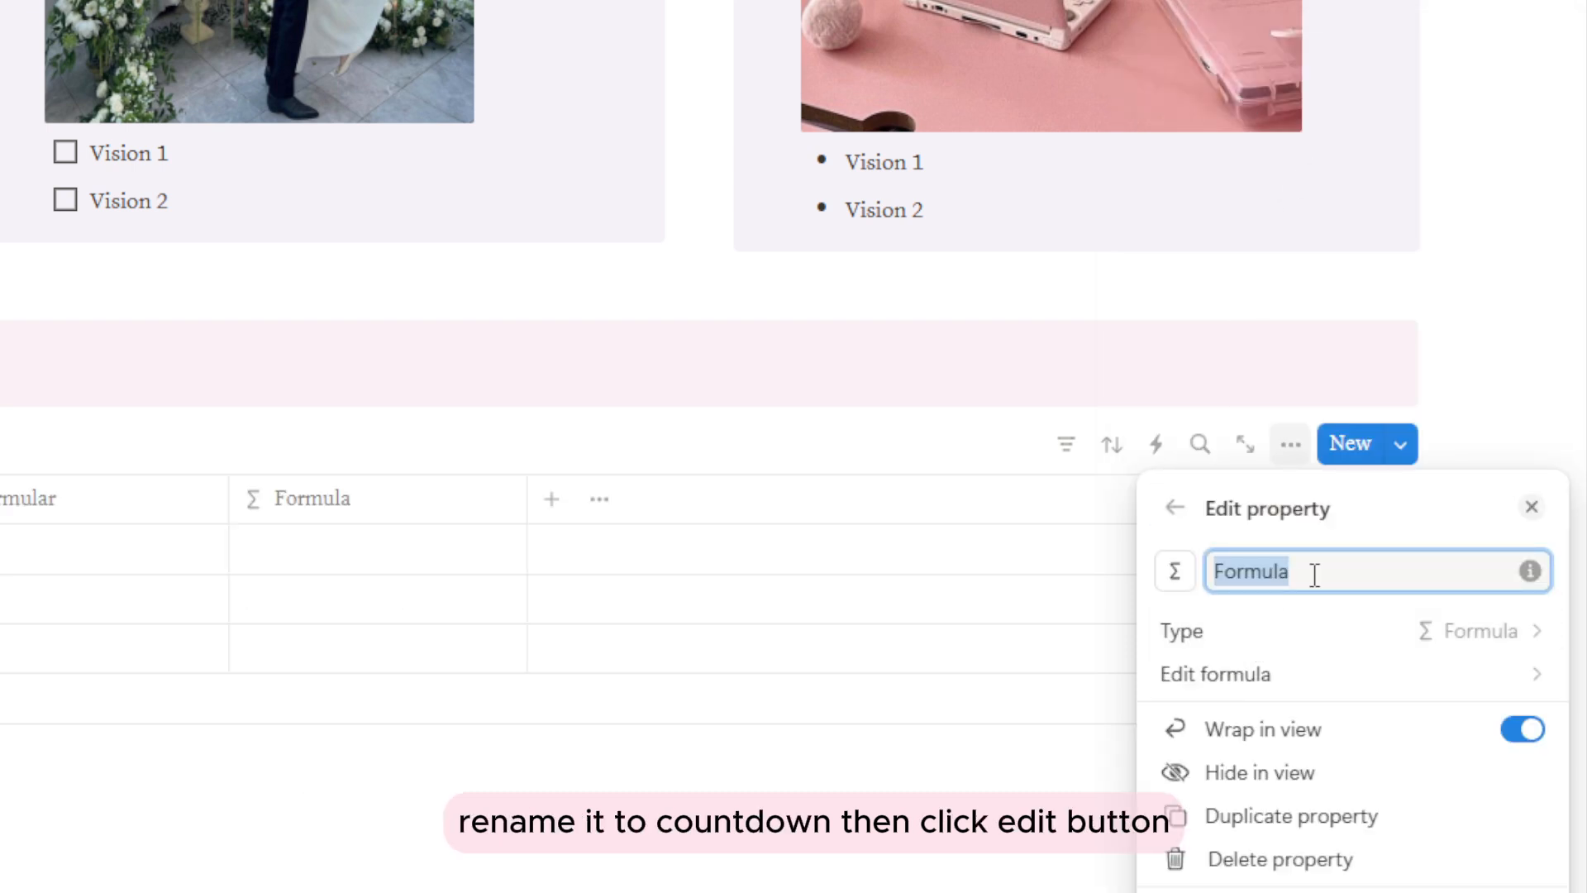
pyautogui.write('Countdown')
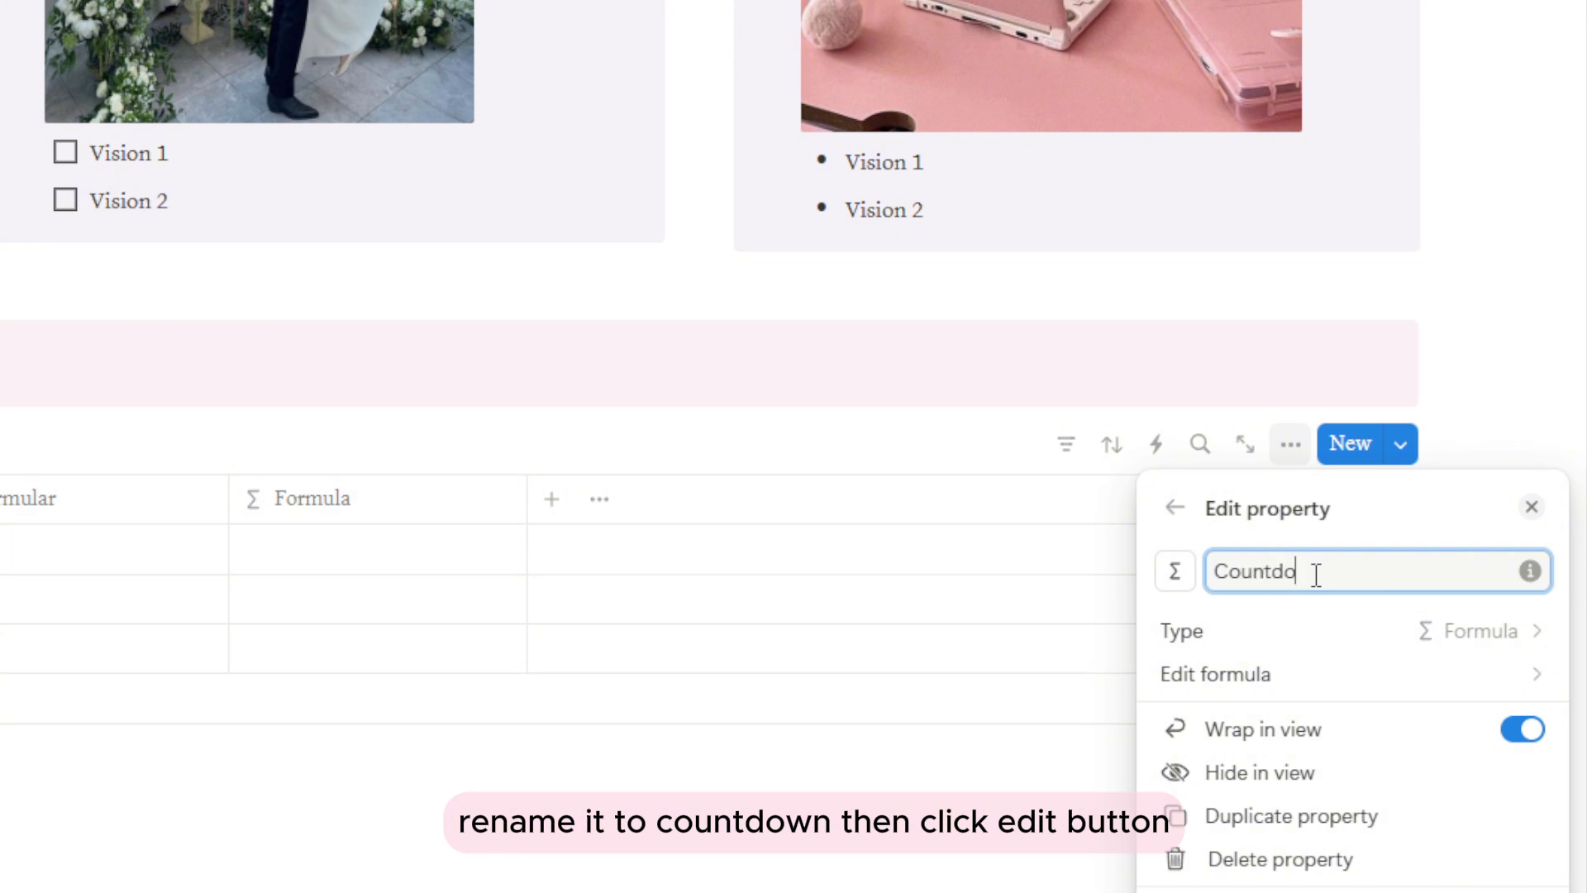
# - Save a Countdown formula using dateBetween(now(), Deadline, "days") that gives bold green " Days to go" or bold red " Days Overdue" text
pyautogui.click(1389, 673)
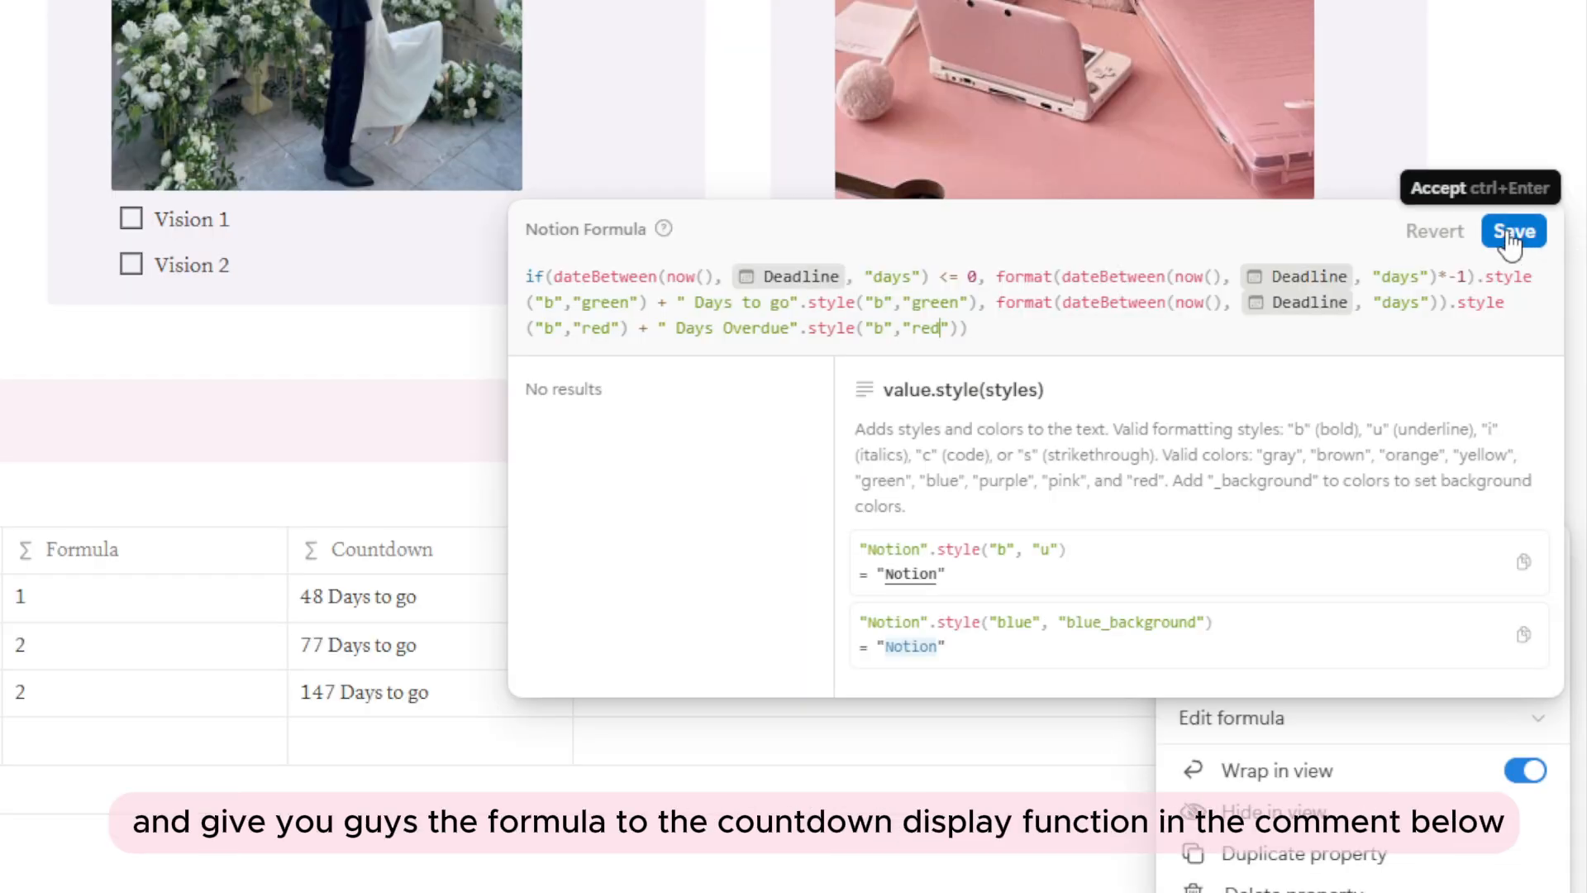
pyautogui.click(1510, 241)
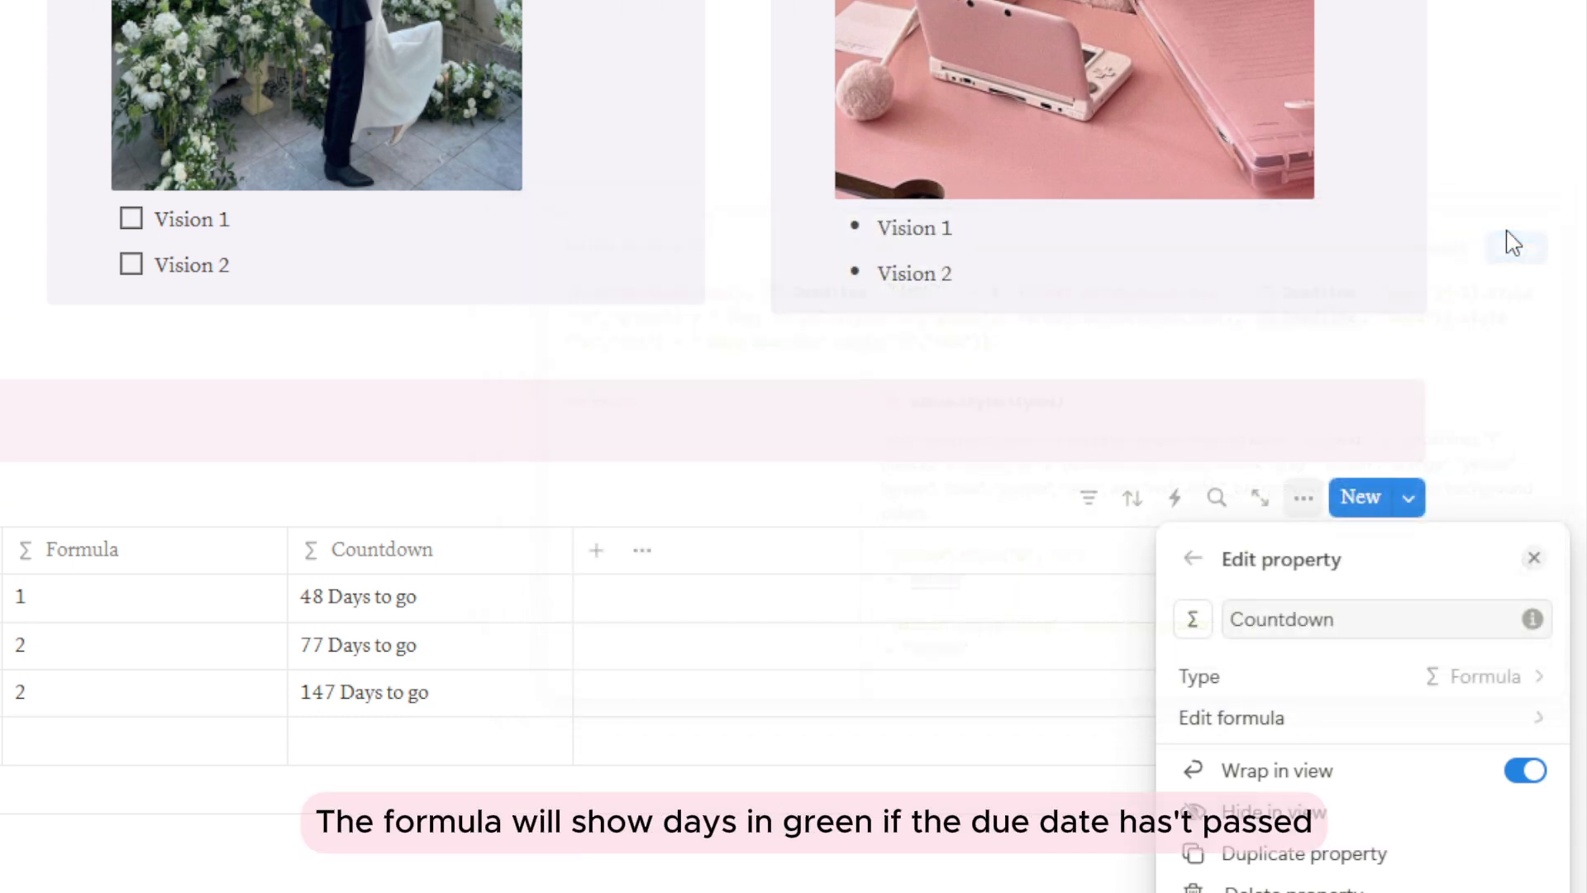
pyautogui.click(1533, 558)
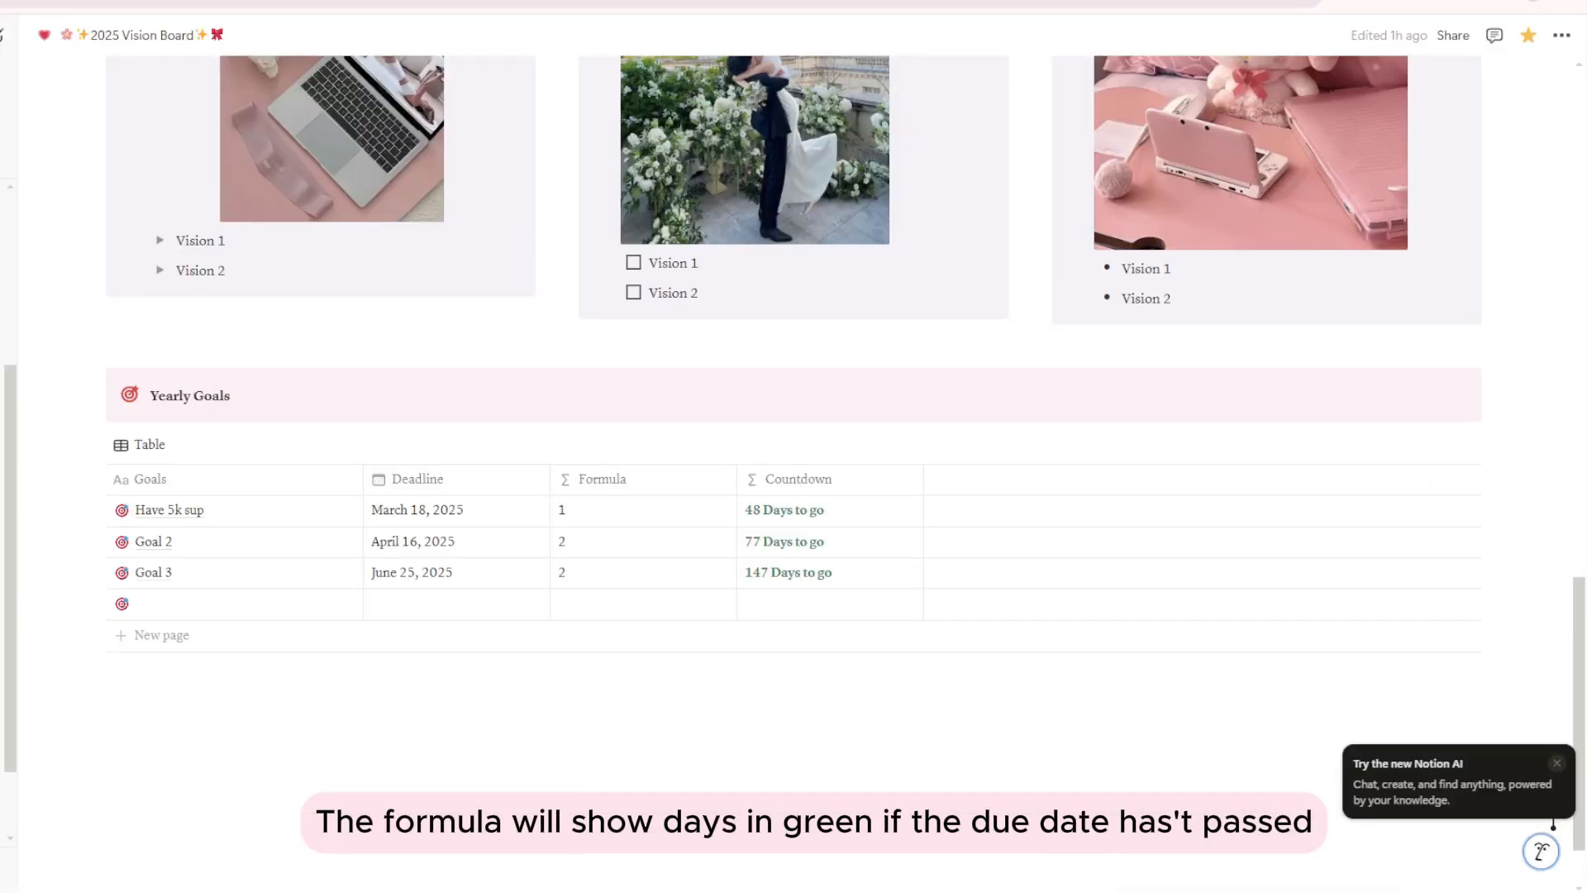
# - Name the blank fourth entry "Goal 4" and set its deadline to January 15, 2025
pyautogui.click(166, 607)
pyautogui.write('Goa')
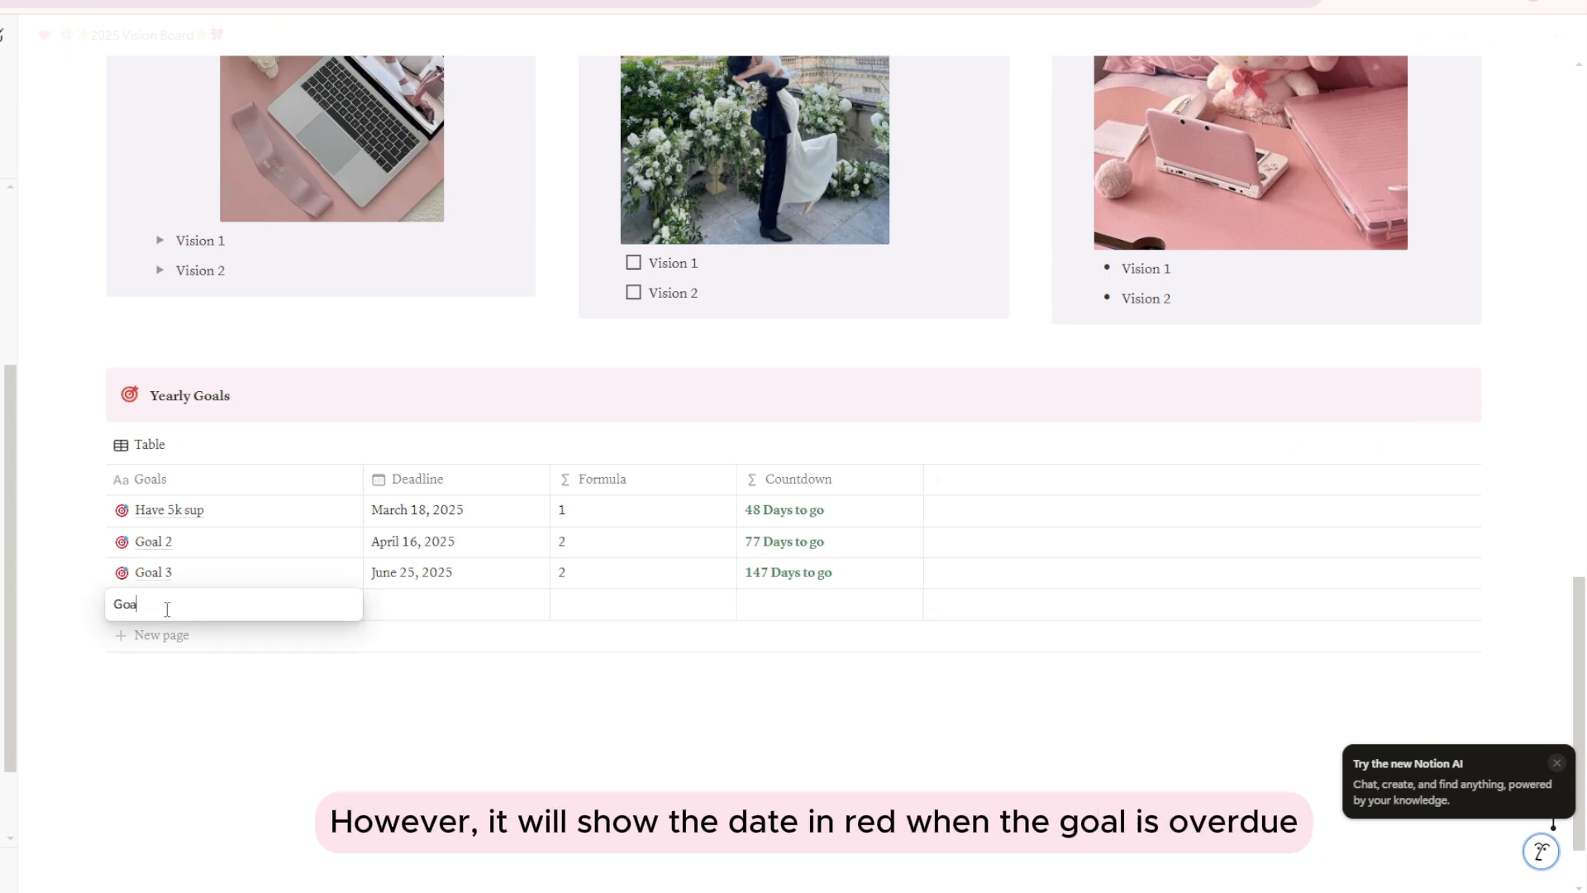
pyautogui.write('l 4')
pyautogui.press('Return')
pyautogui.click(379, 608)
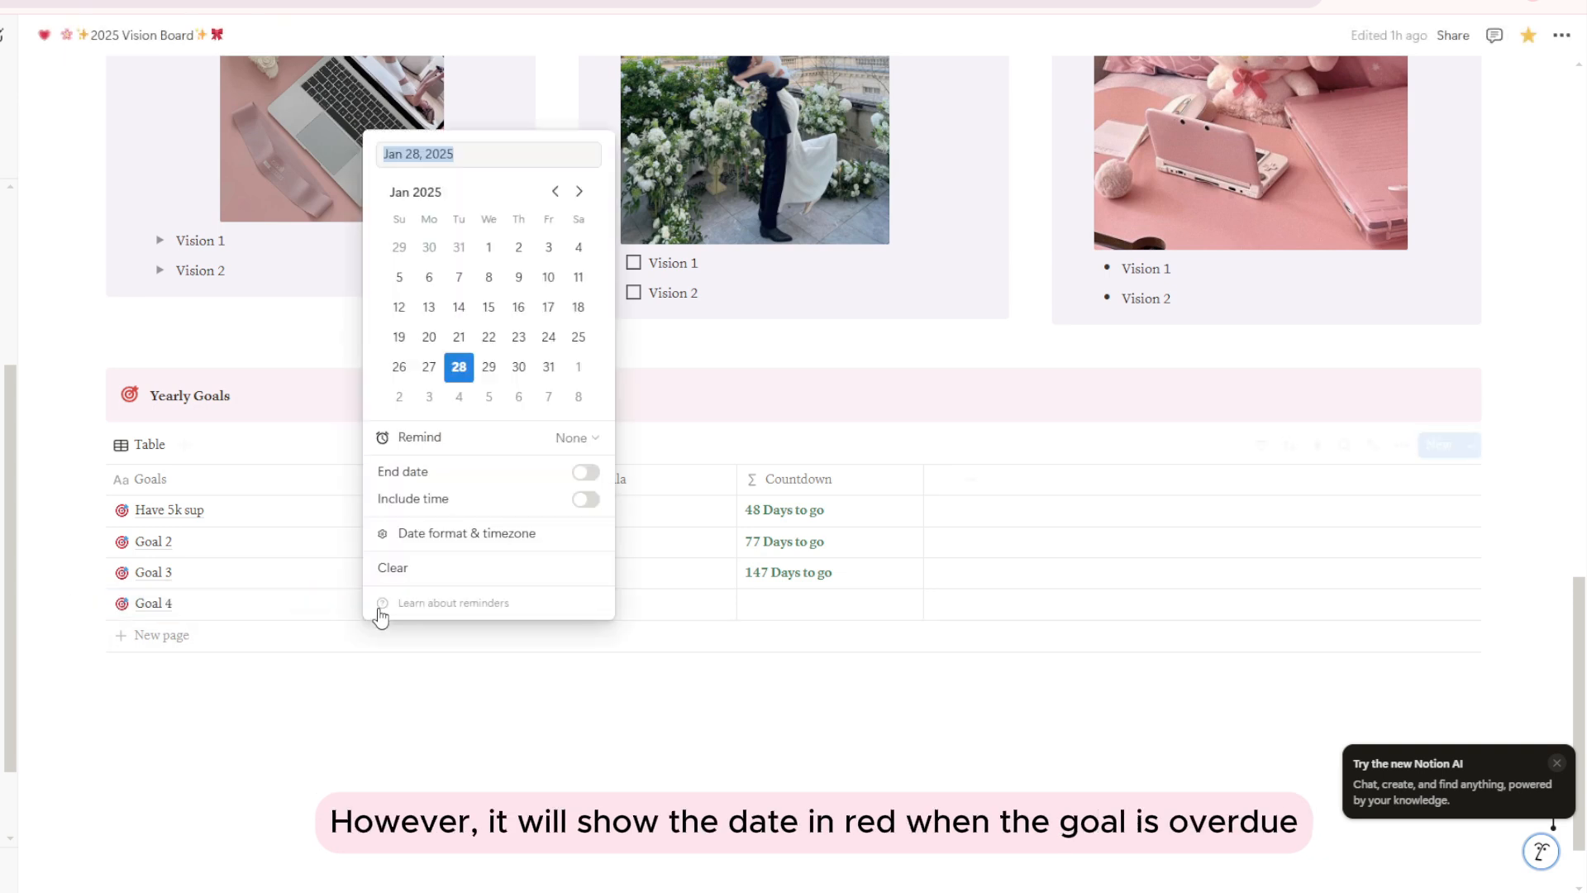
pyautogui.click(488, 307)
pyautogui.click(618, 638)
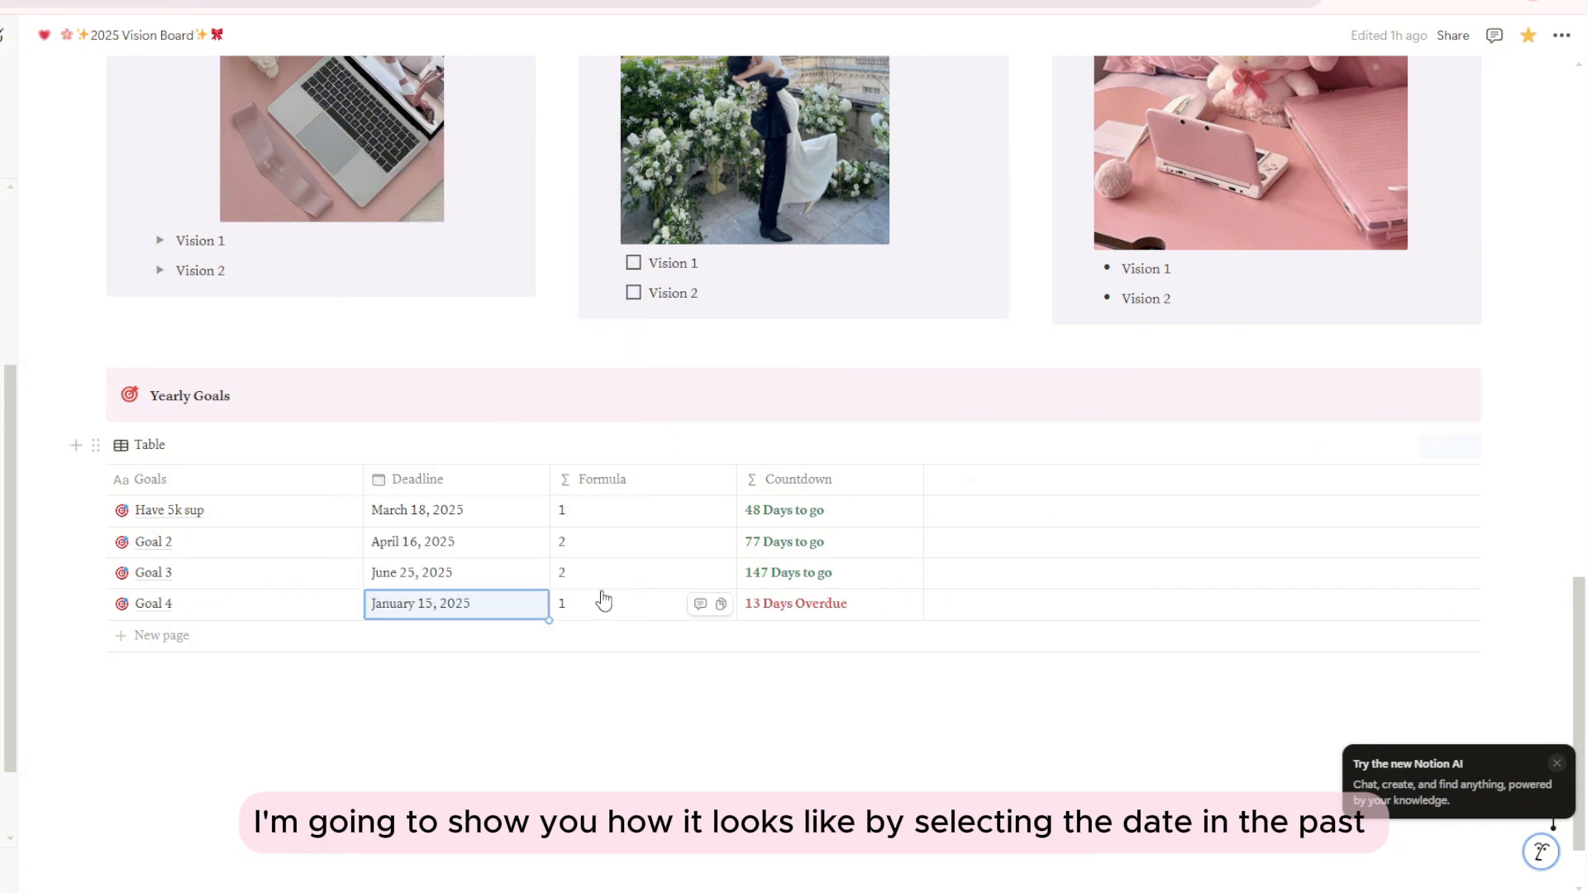
pyautogui.click(854, 612)
pyautogui.click(445, 620)
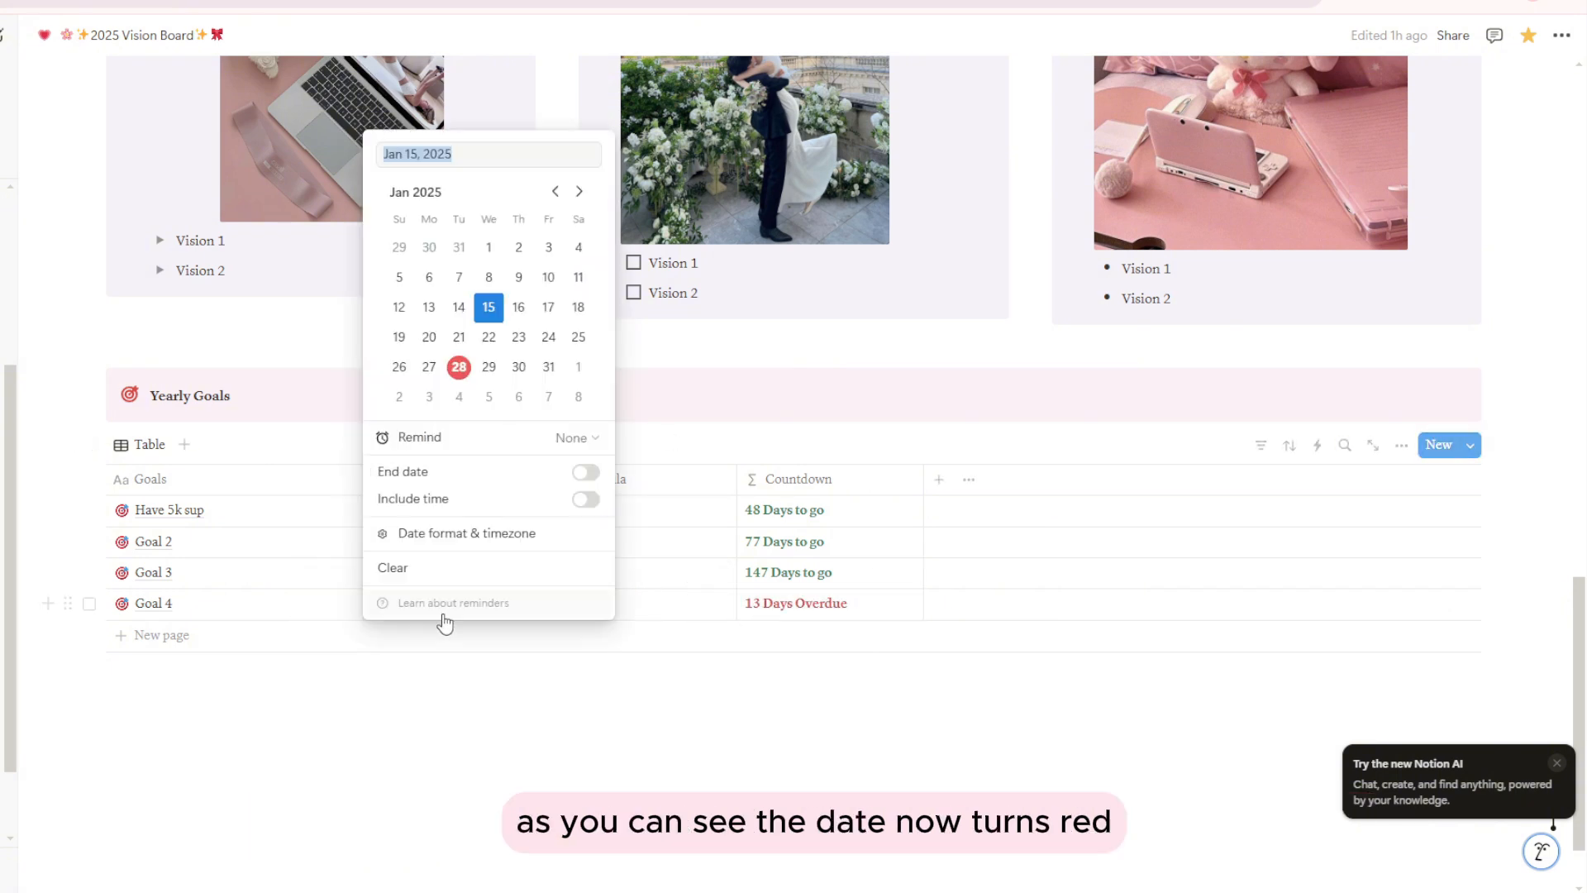
pyautogui.click(578, 191)
pyautogui.click(713, 735)
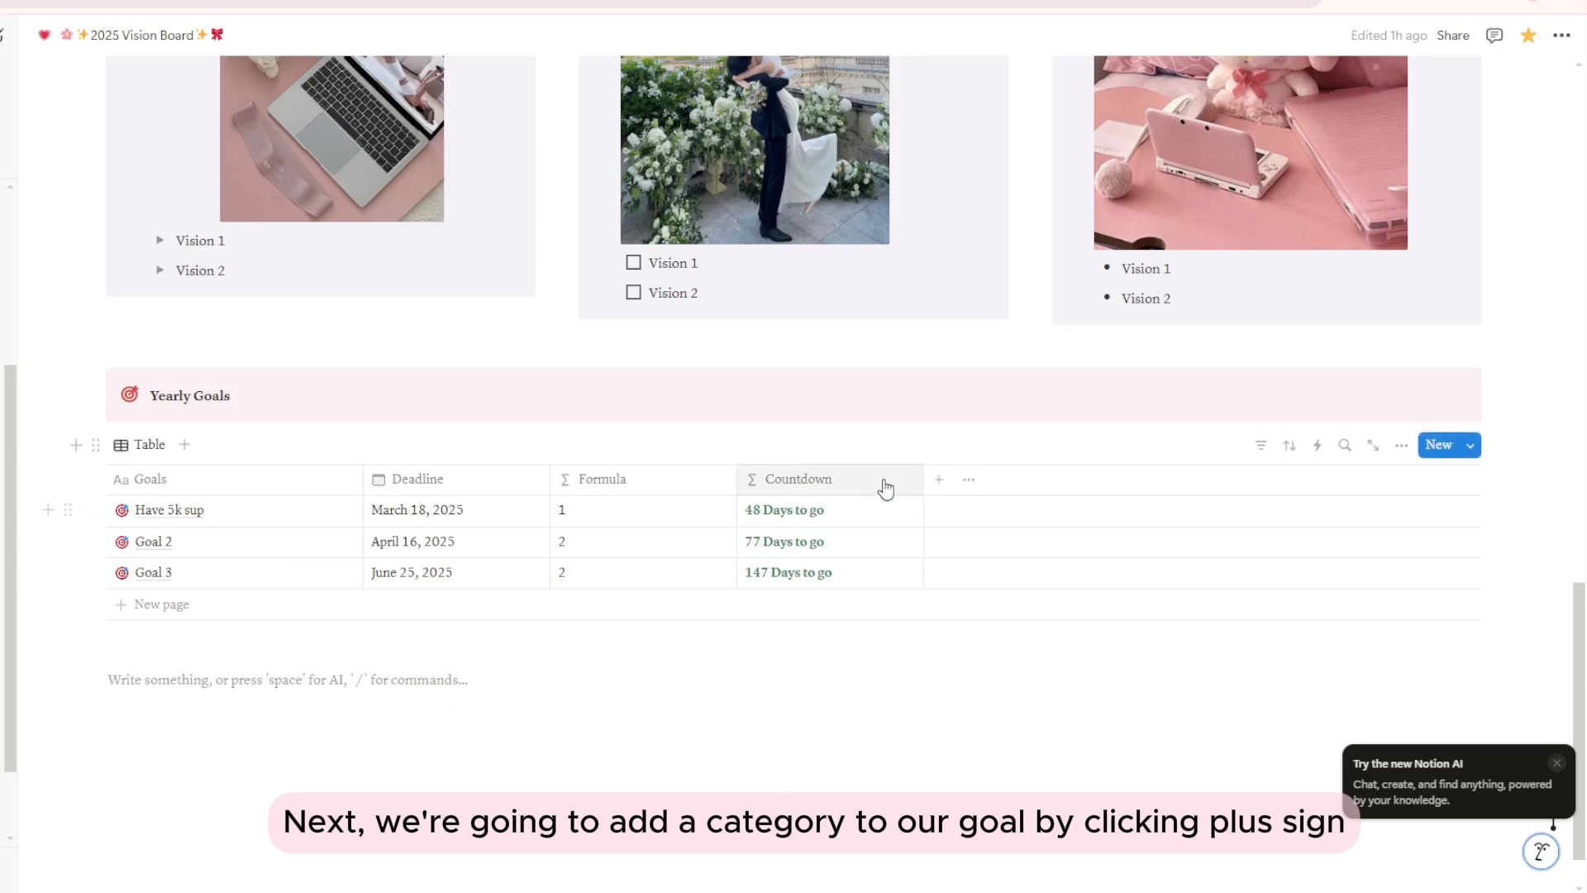
# - Add a Select property to the Yearly Goals table and create its "Youtube" option
pyautogui.click(939, 479)
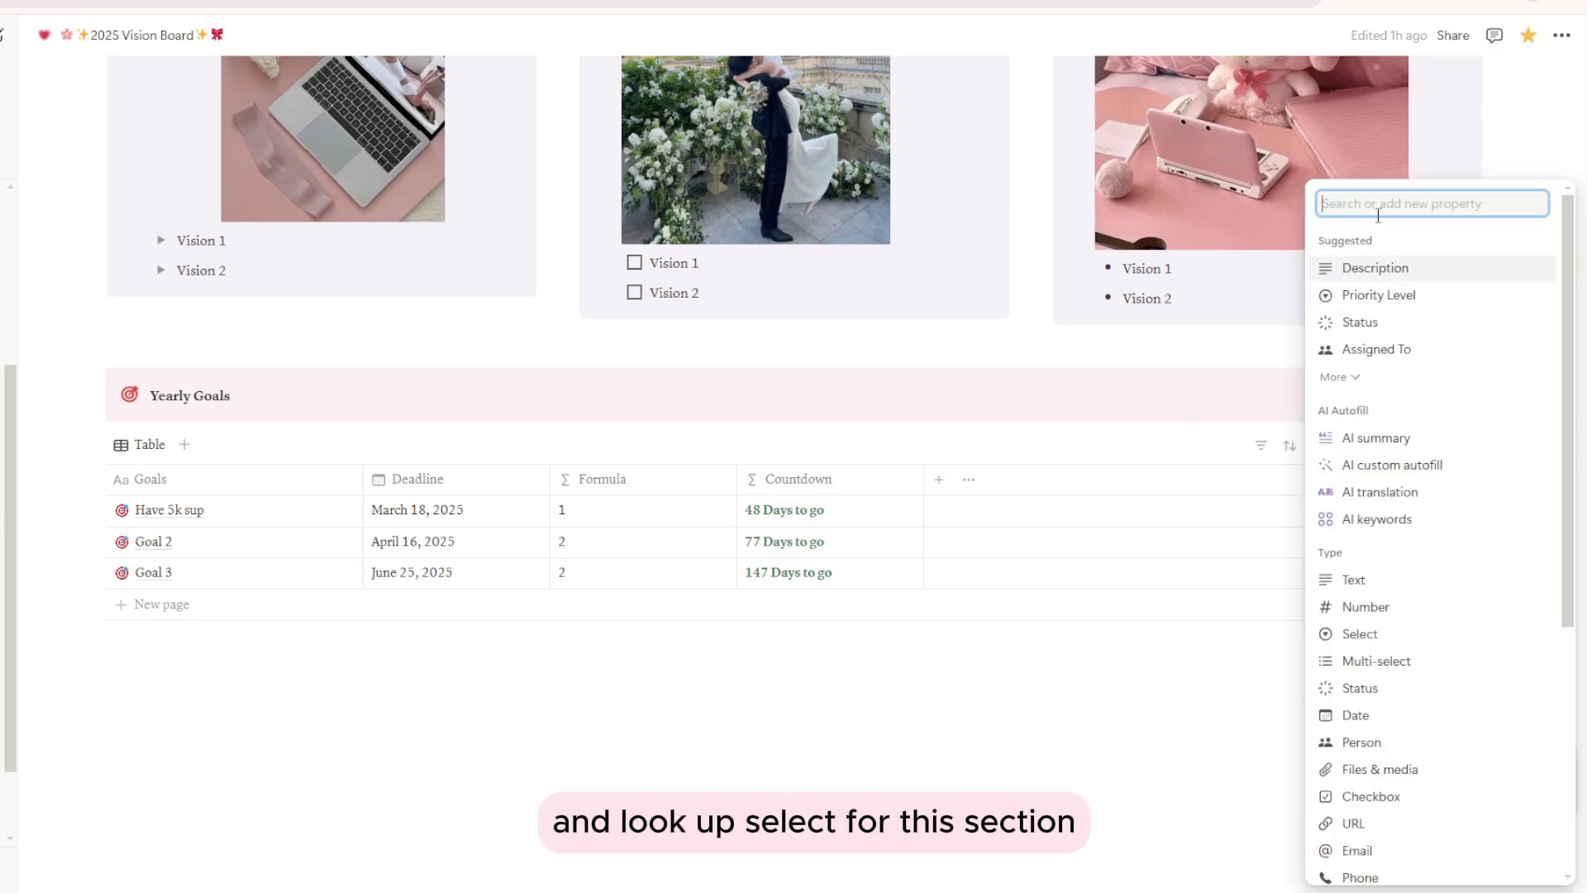
pyautogui.write('sel')
pyautogui.click(1360, 551)
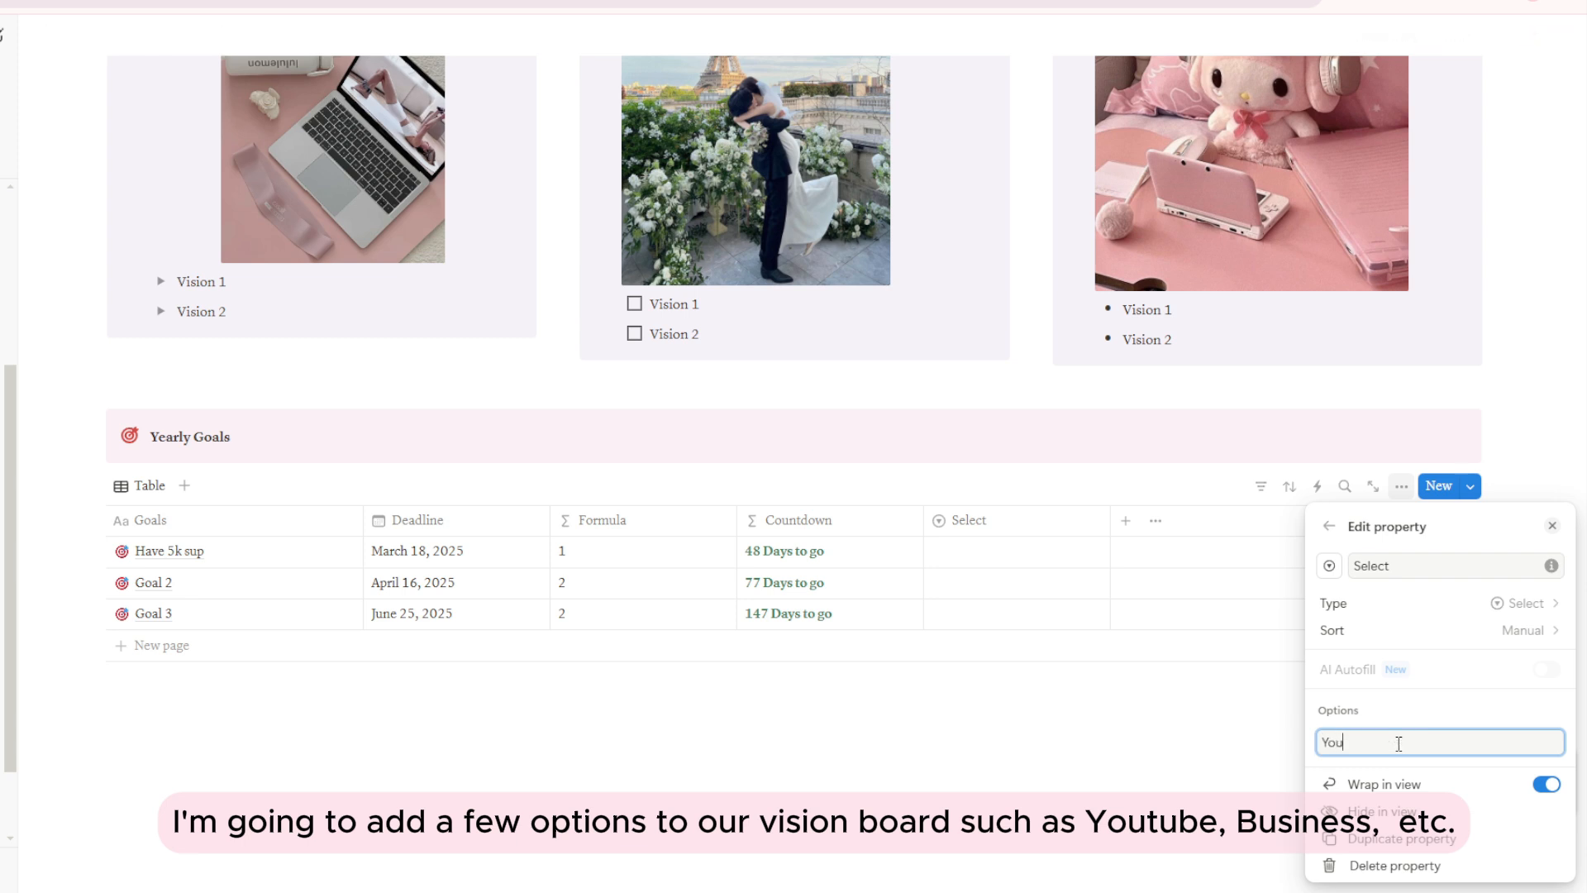
pyautogui.write('Youtube')
pyautogui.press('Return')
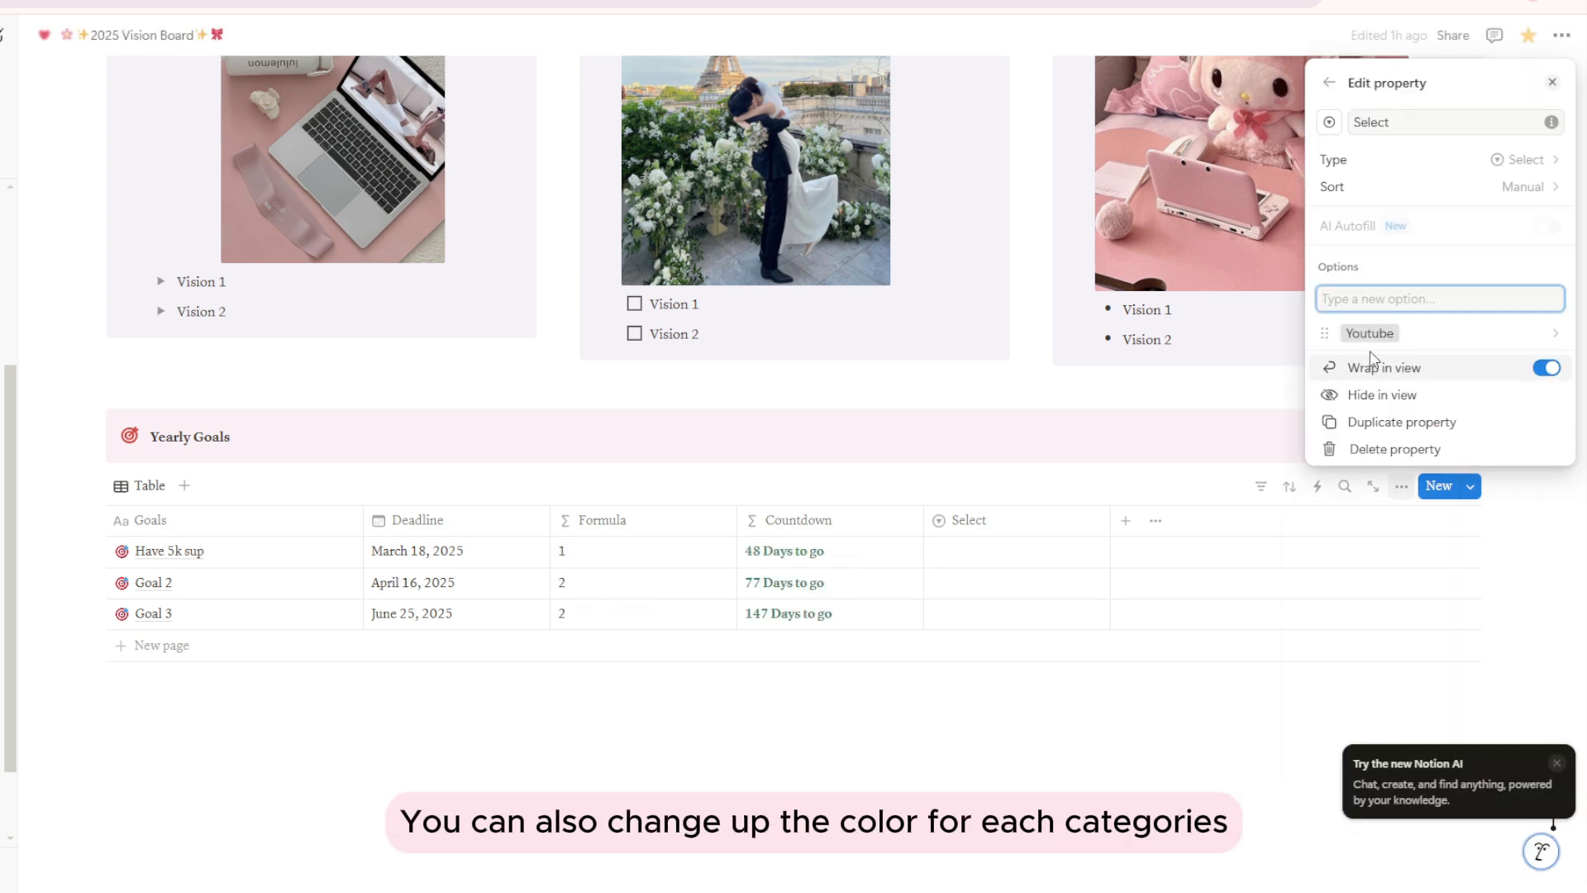
# - Change the color of the Youtube option in the Select property
pyautogui.click(1395, 335)
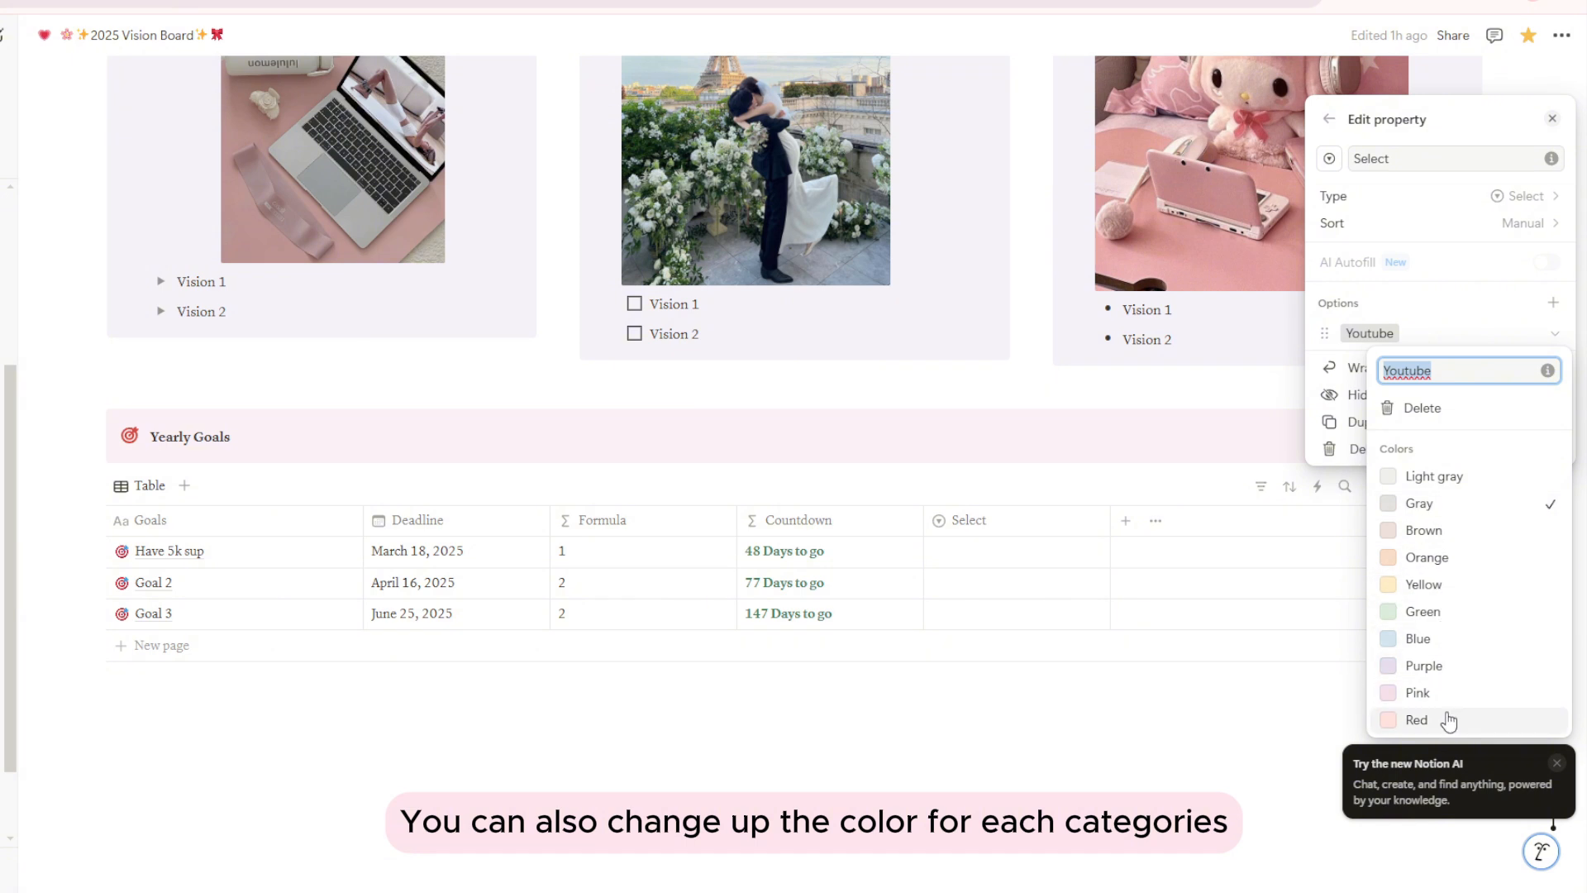
pyautogui.press('Escape')
pyautogui.press('Escape')
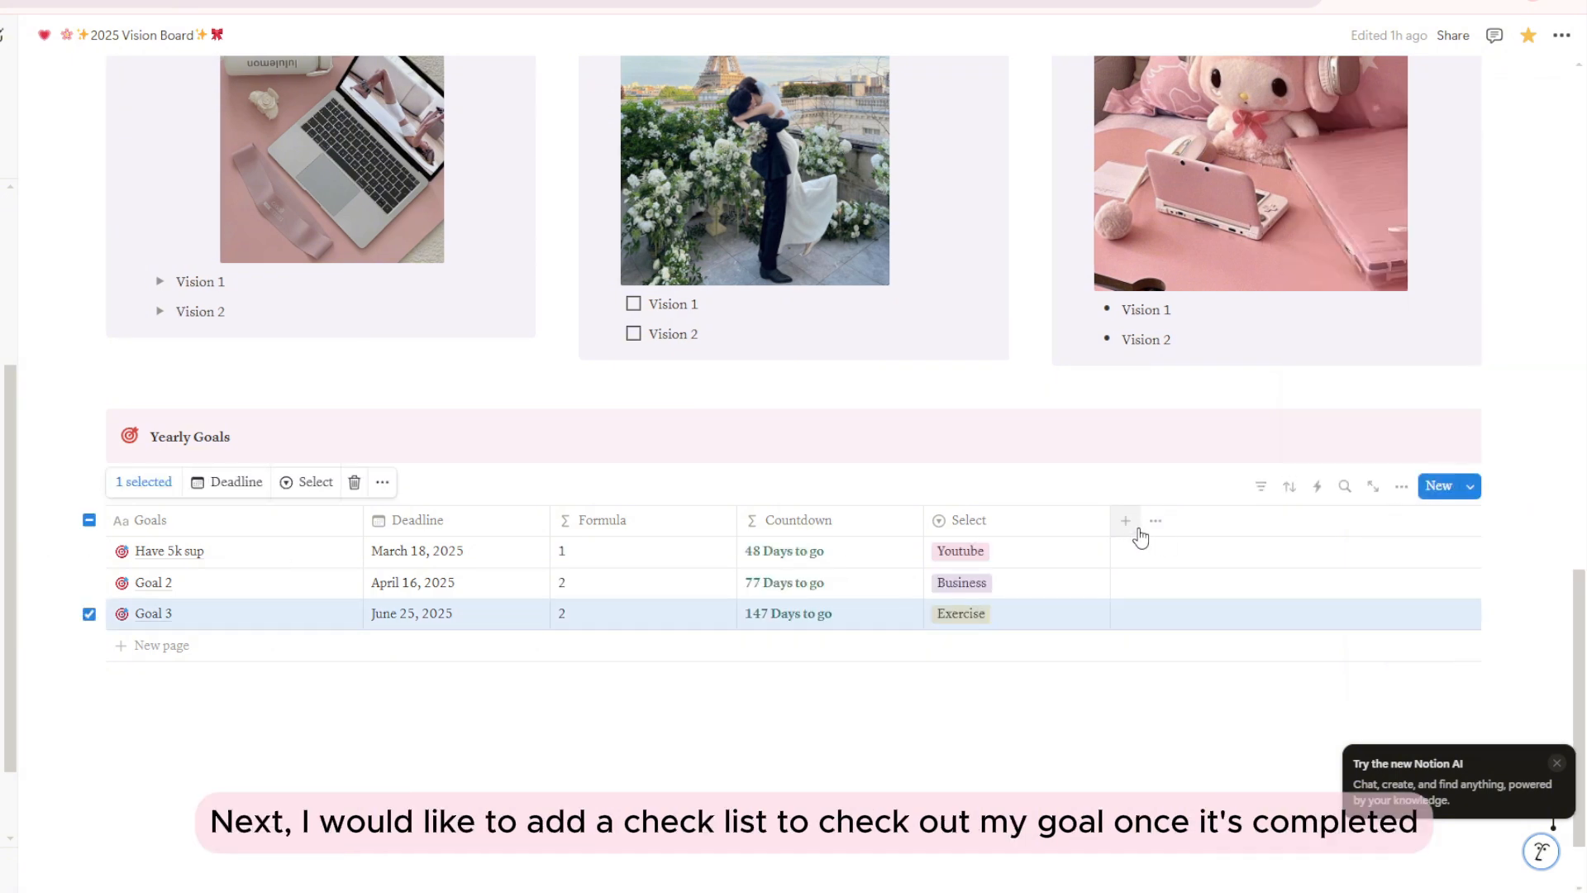
# - Add a Checkbox property to the Yearly Goals table and name it "Complete"
pyautogui.click(1126, 520)
pyautogui.write('check')
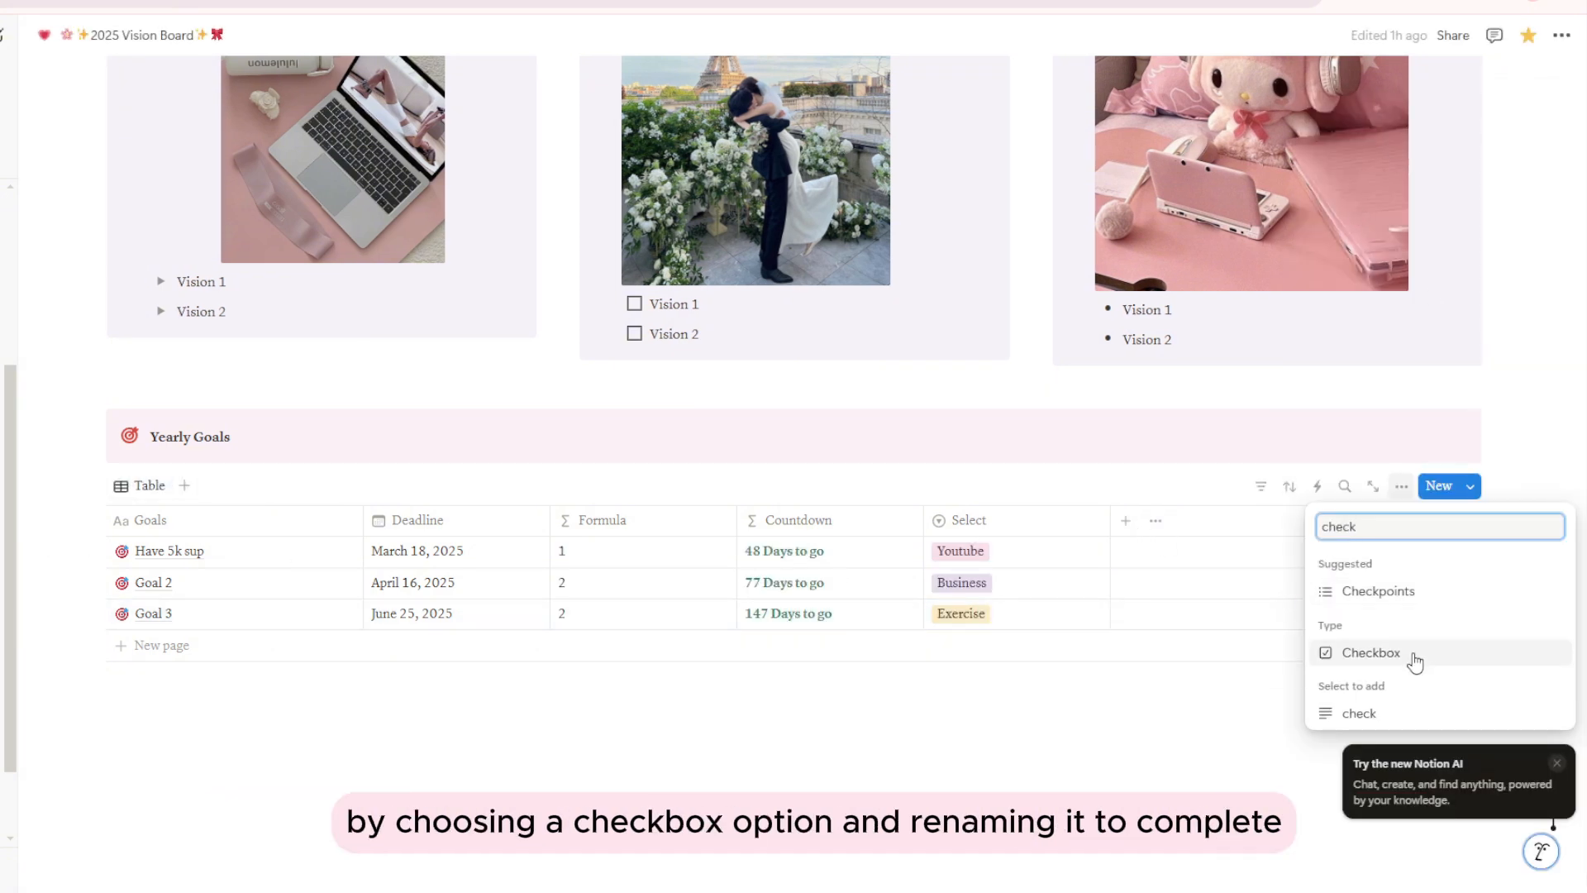
pyautogui.click(1409, 657)
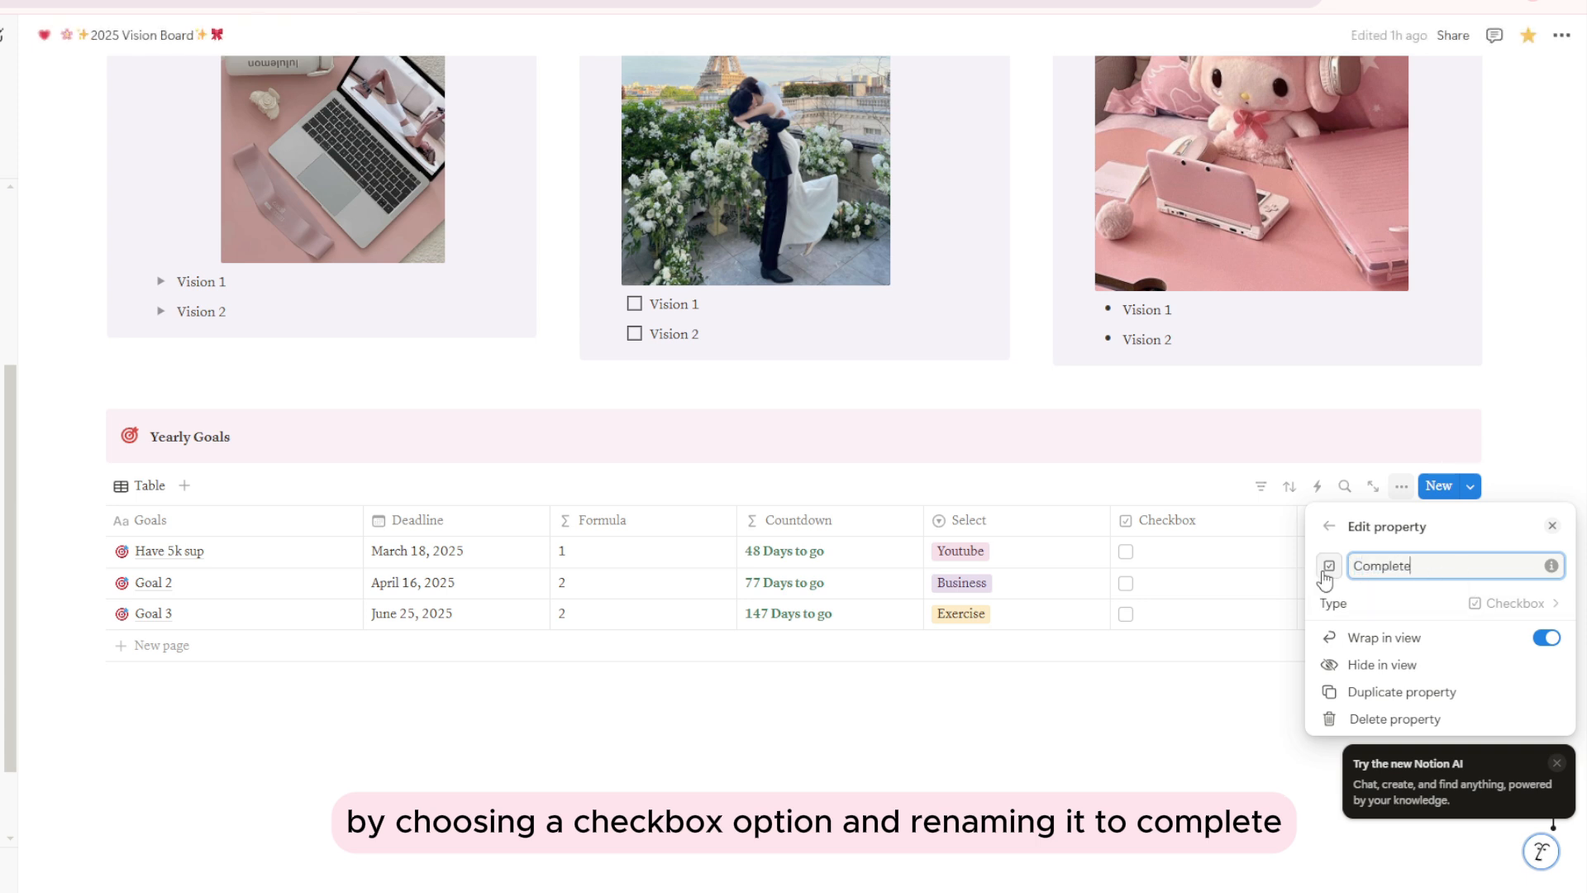
pyautogui.click(1126, 551)
# - Mark all three goals as complete, then clear their Complete checkboxes again
pyautogui.click(1126, 552)
pyautogui.click(1126, 582)
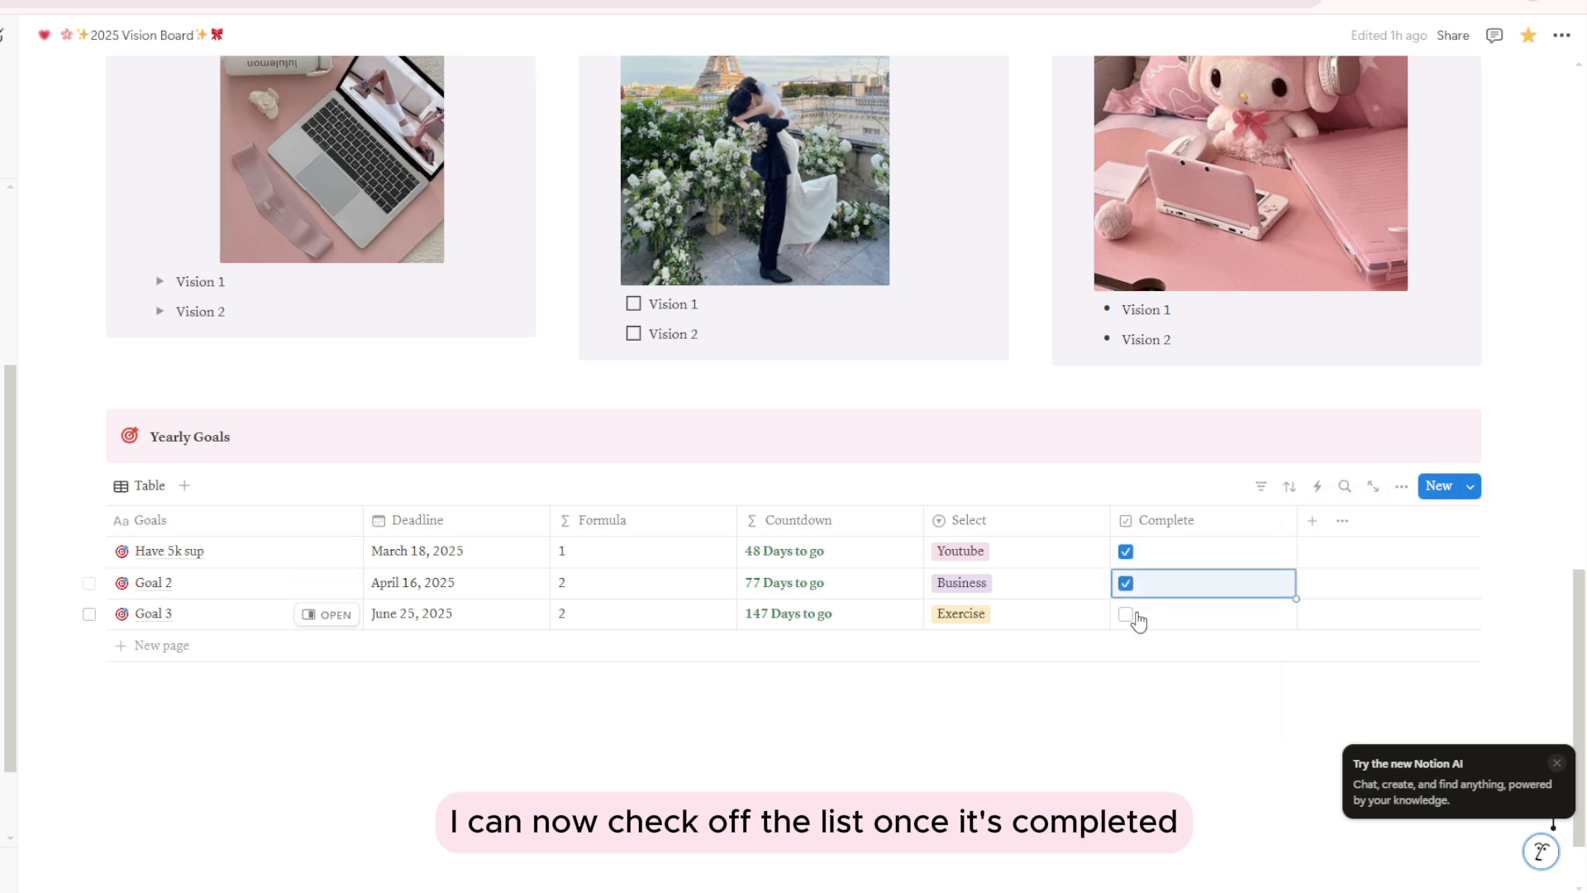
pyautogui.click(1125, 614)
pyautogui.click(1126, 613)
pyautogui.click(1126, 583)
pyautogui.click(1126, 551)
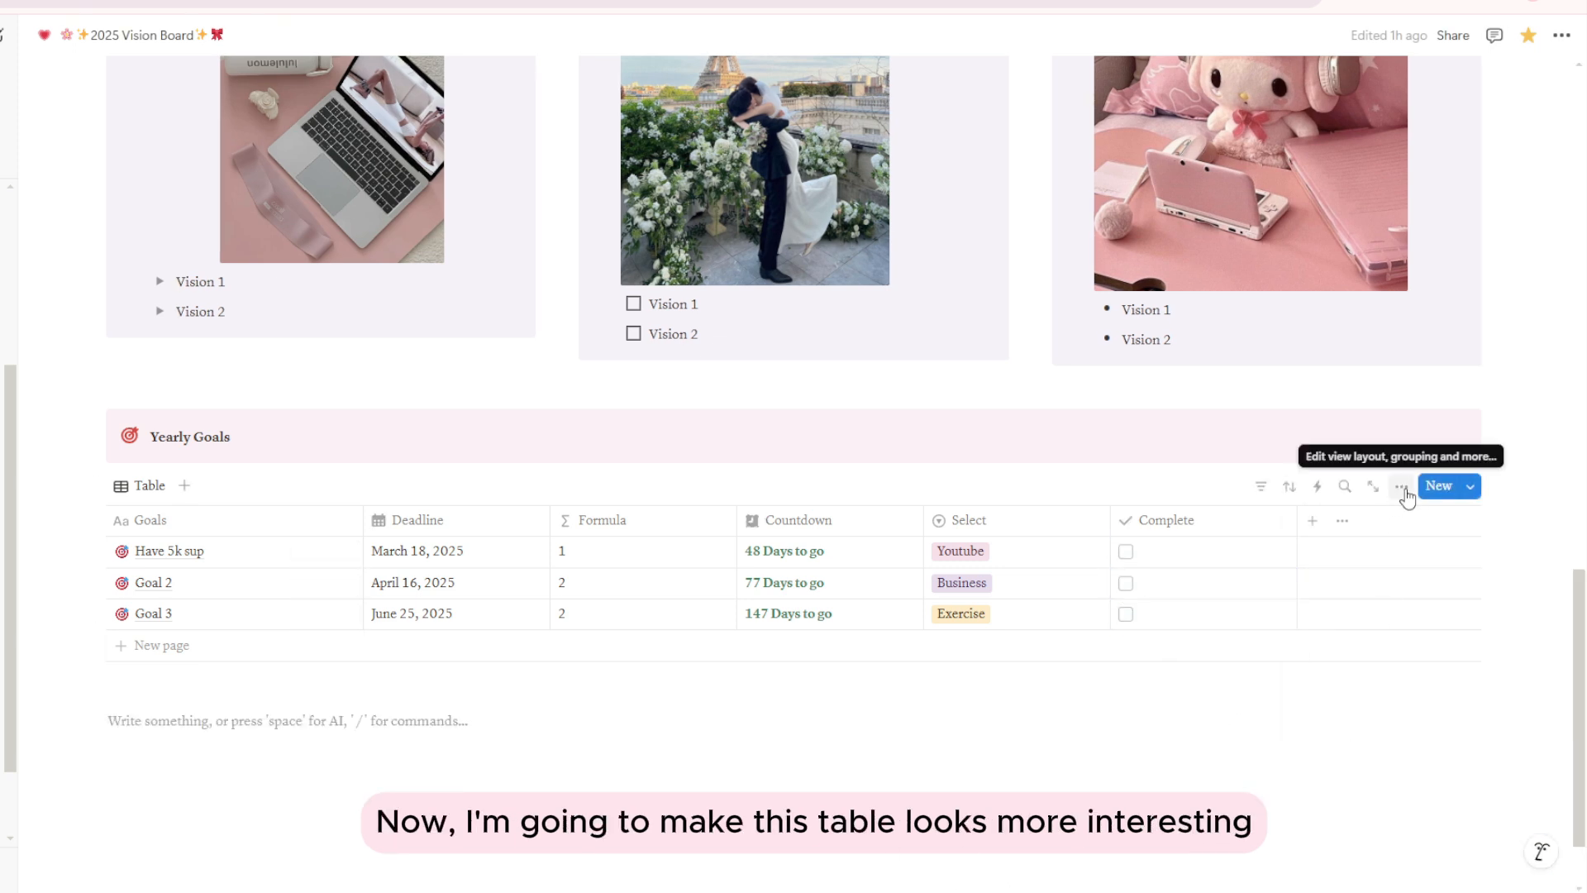
# - Change the Yearly Goals database to a Gallery layout with its card preview set to Page cover
pyautogui.click(1406, 486)
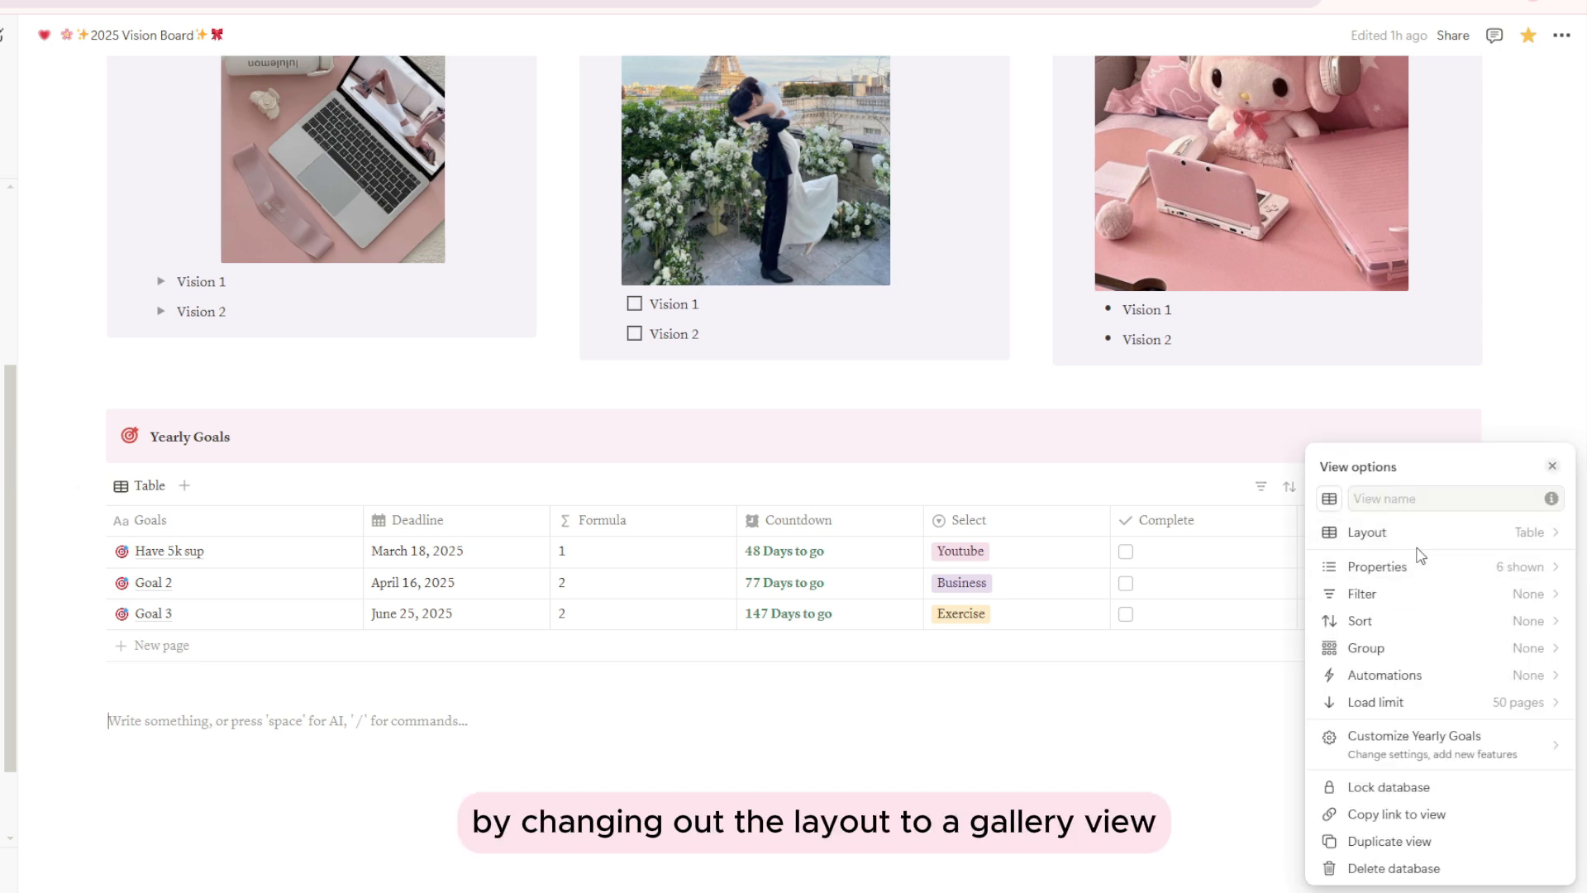
pyautogui.click(1417, 533)
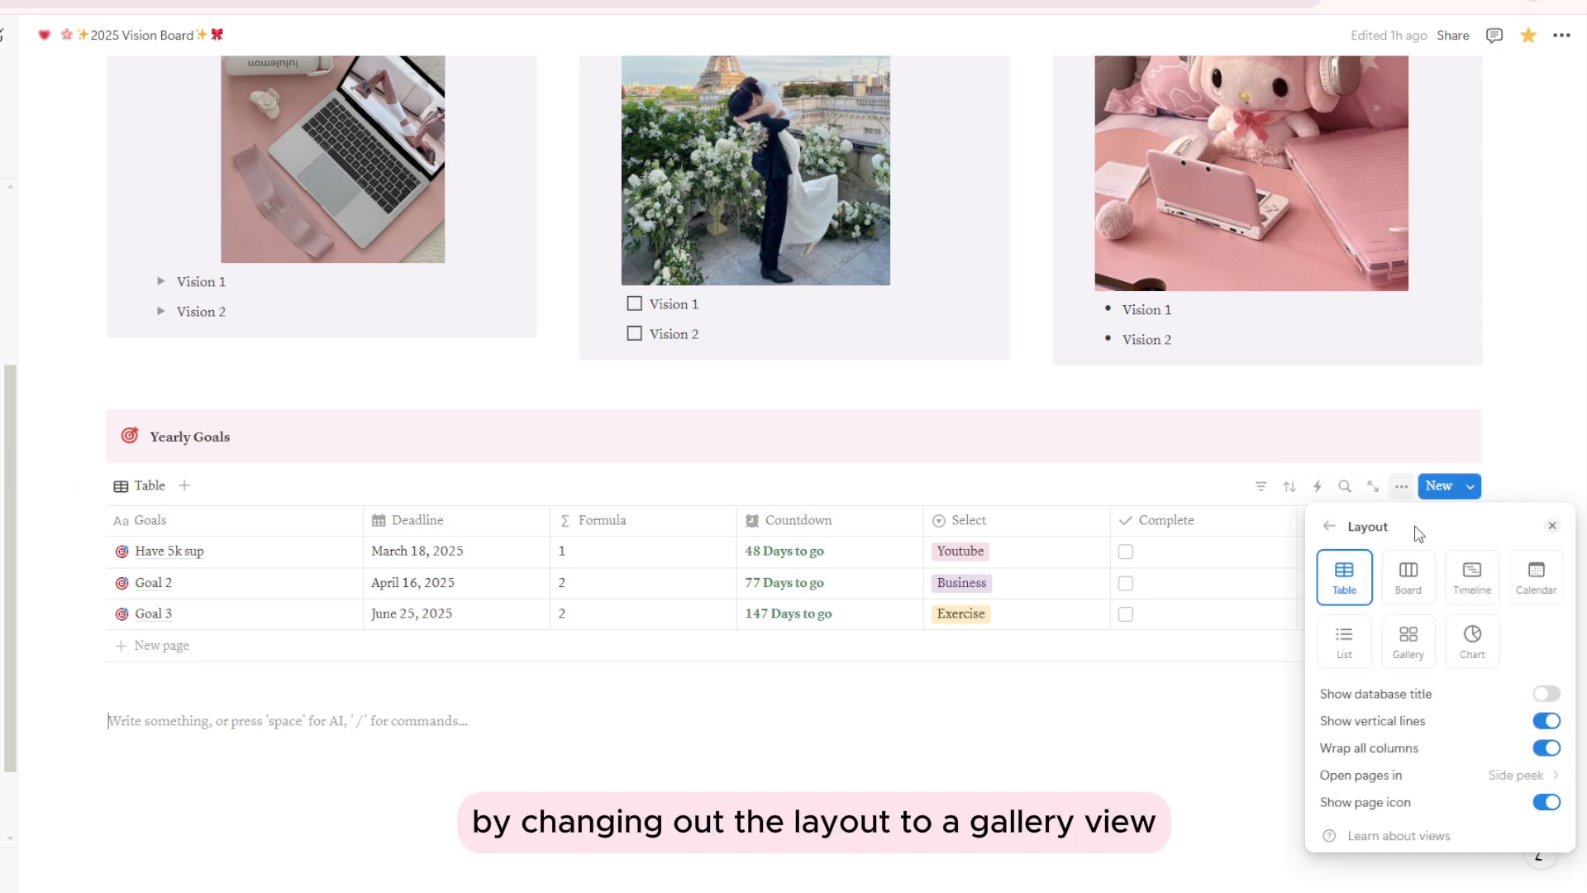
pyautogui.click(1407, 657)
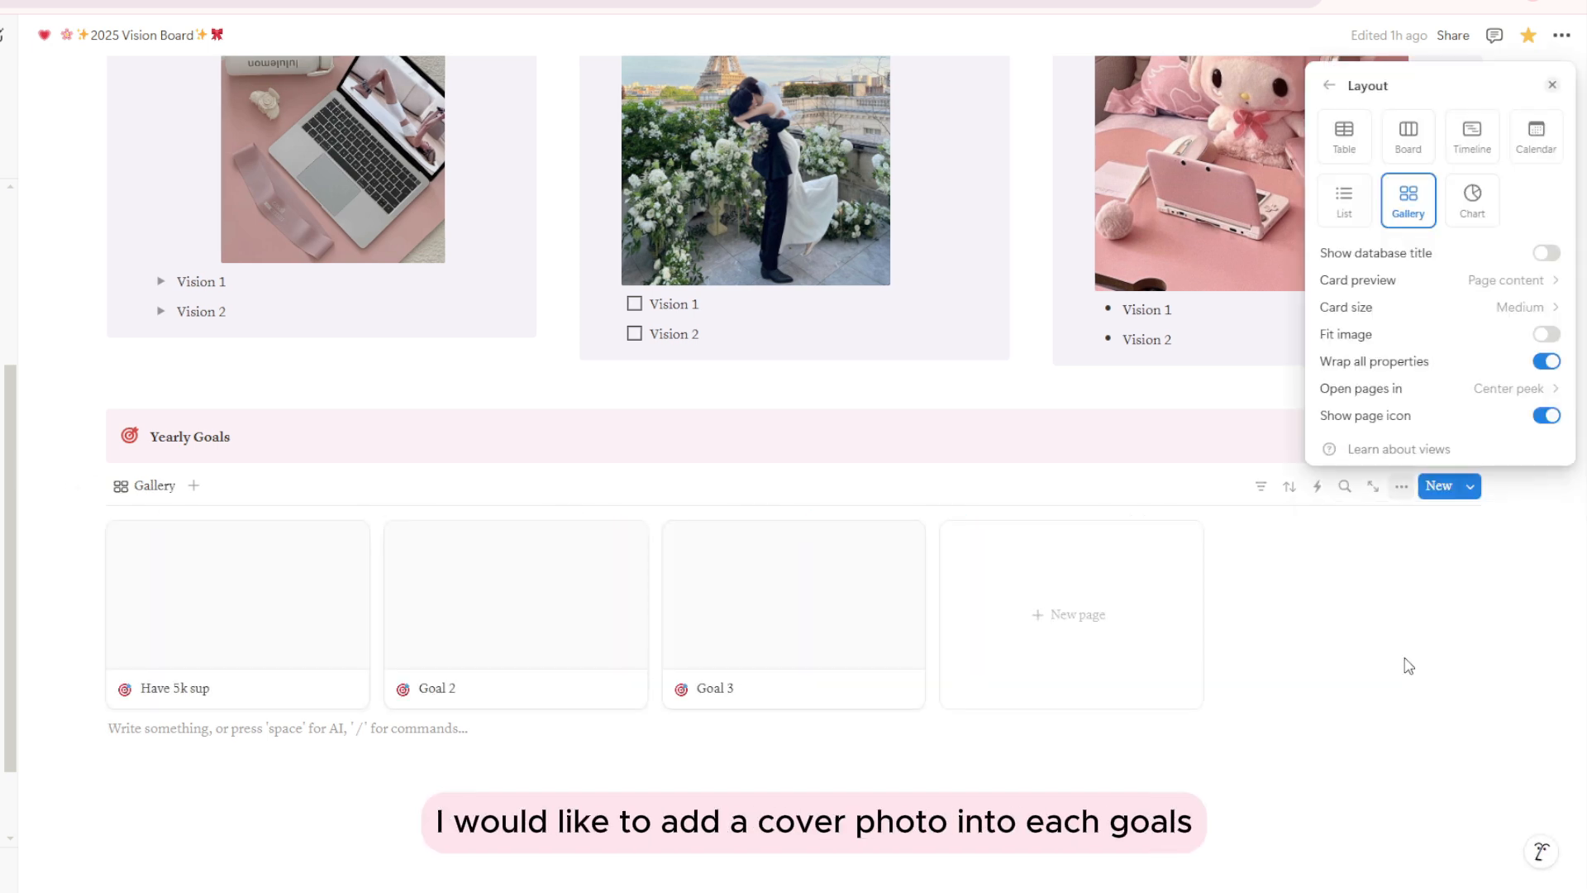
pyautogui.click(1474, 288)
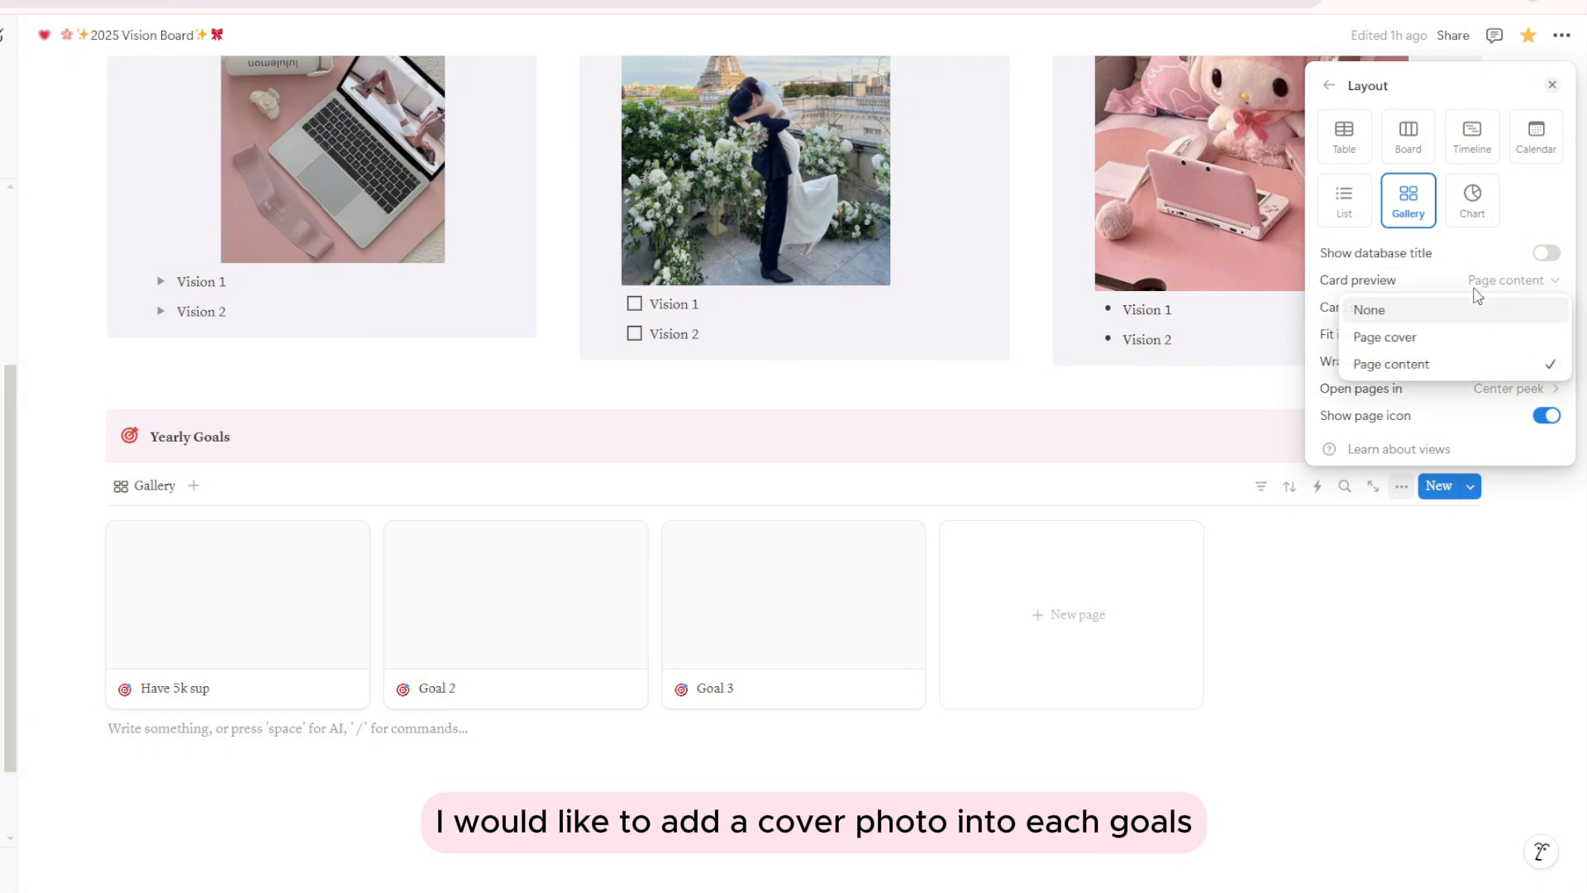
pyautogui.click(1456, 338)
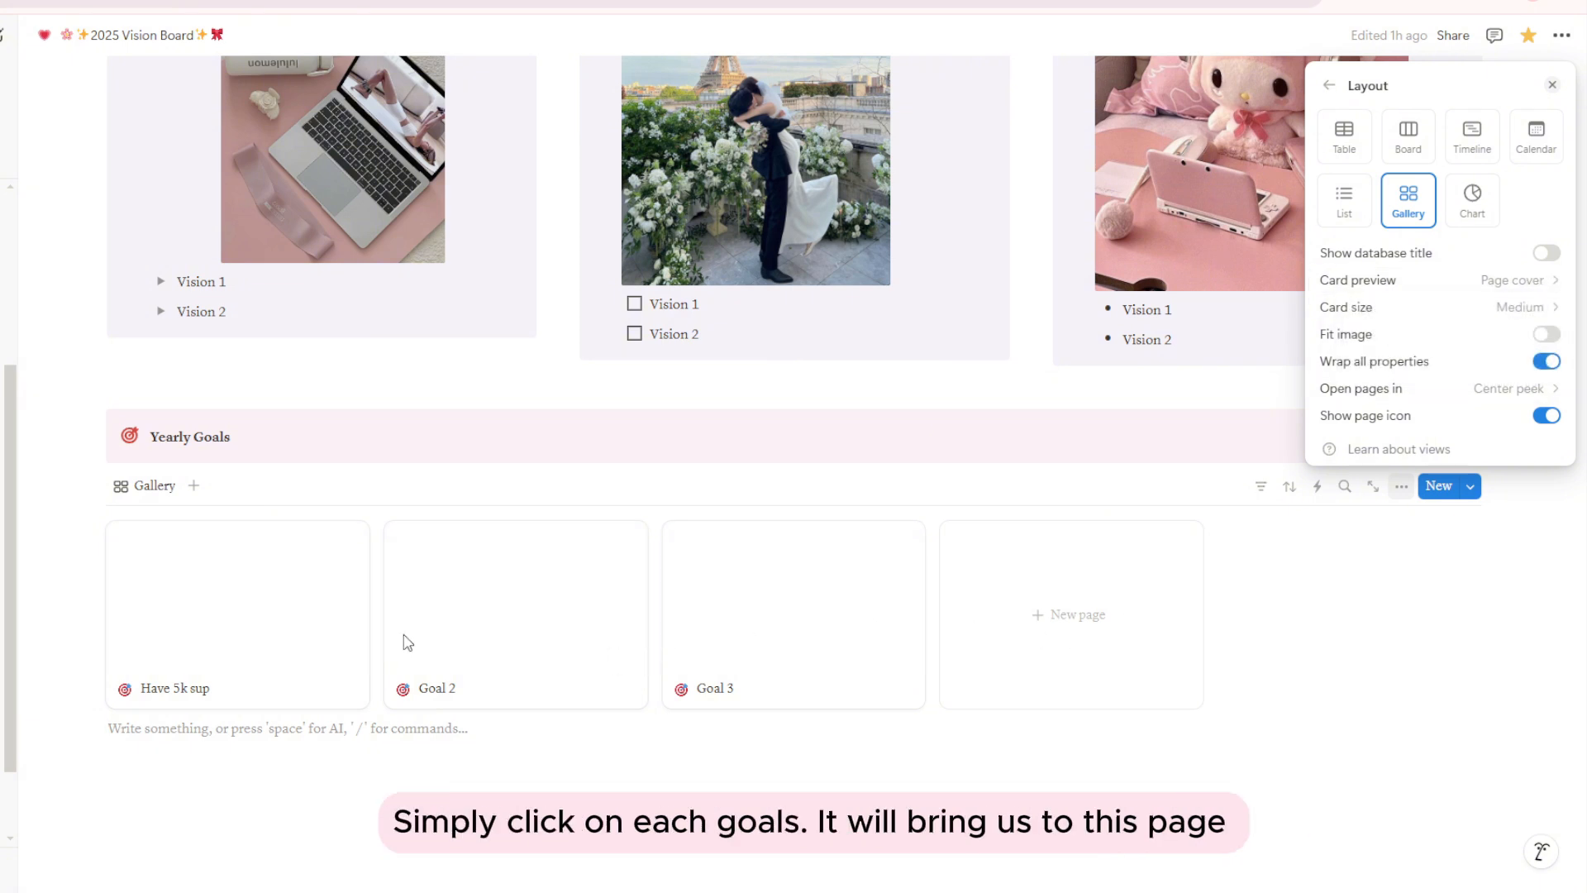
pyautogui.click(858, 779)
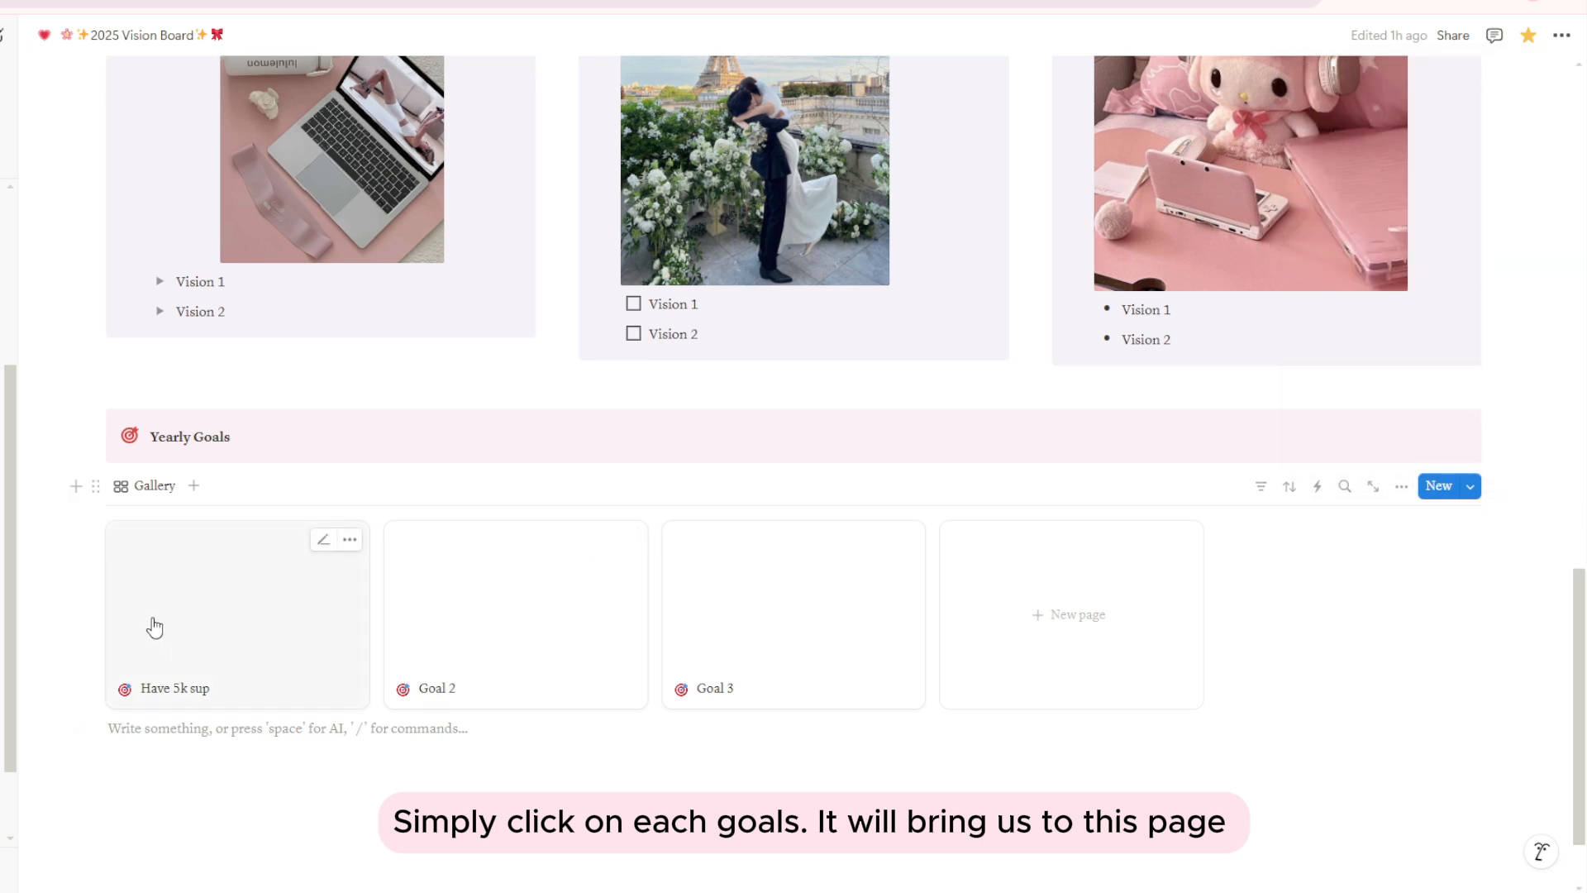
# - Add a cover to the "Have 5k sup" goal page and replace it with an uploaded YouTube plaque photo
pyautogui.click(159, 628)
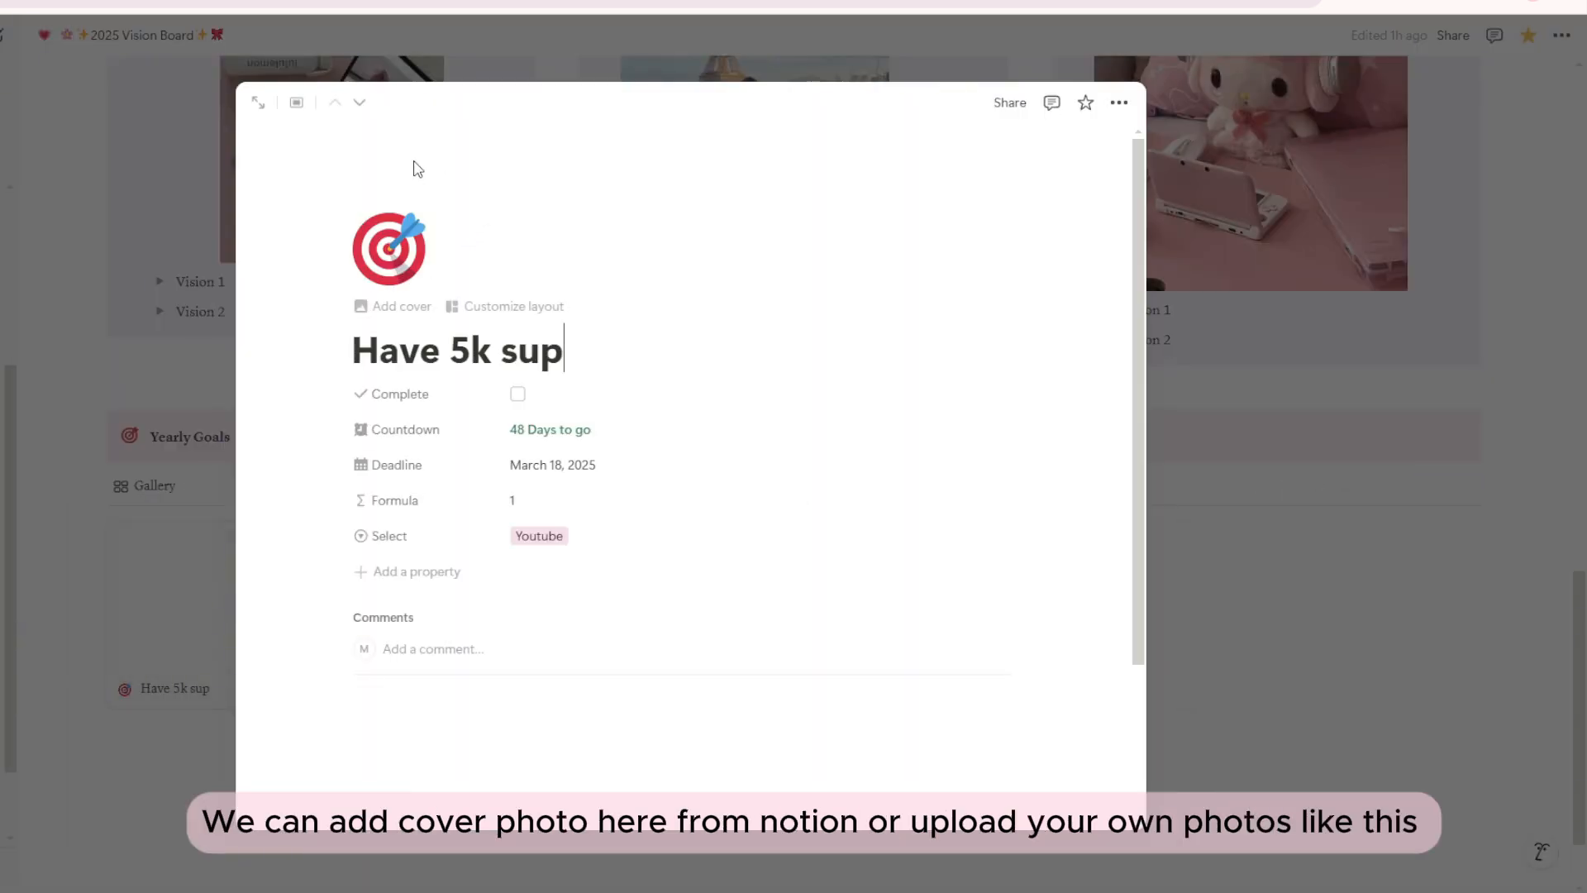
pyautogui.click(397, 307)
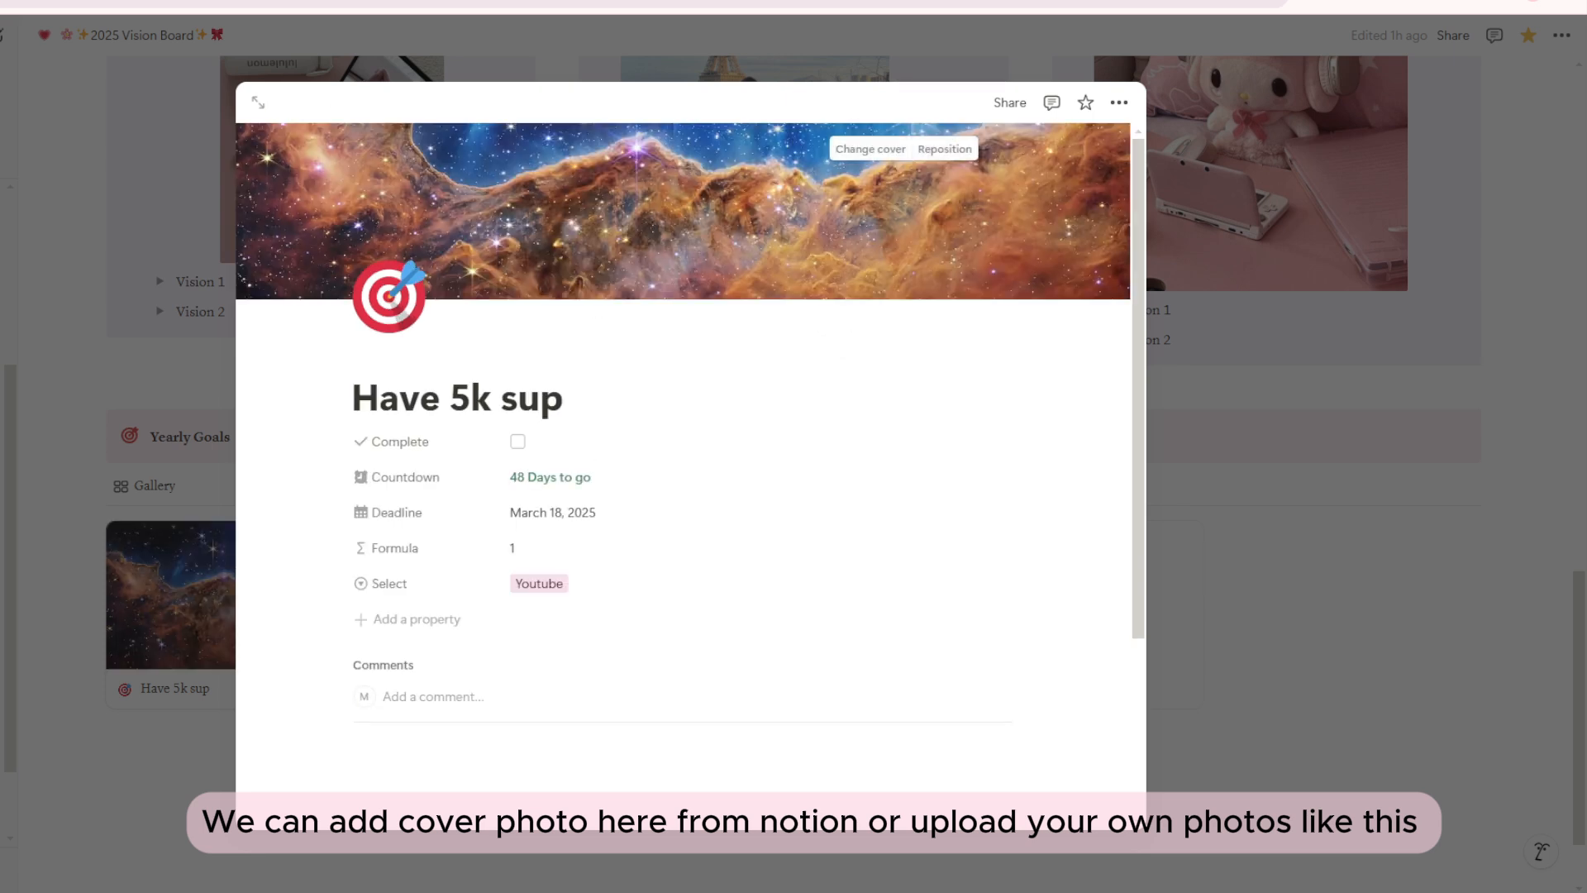
pyautogui.click(870, 148)
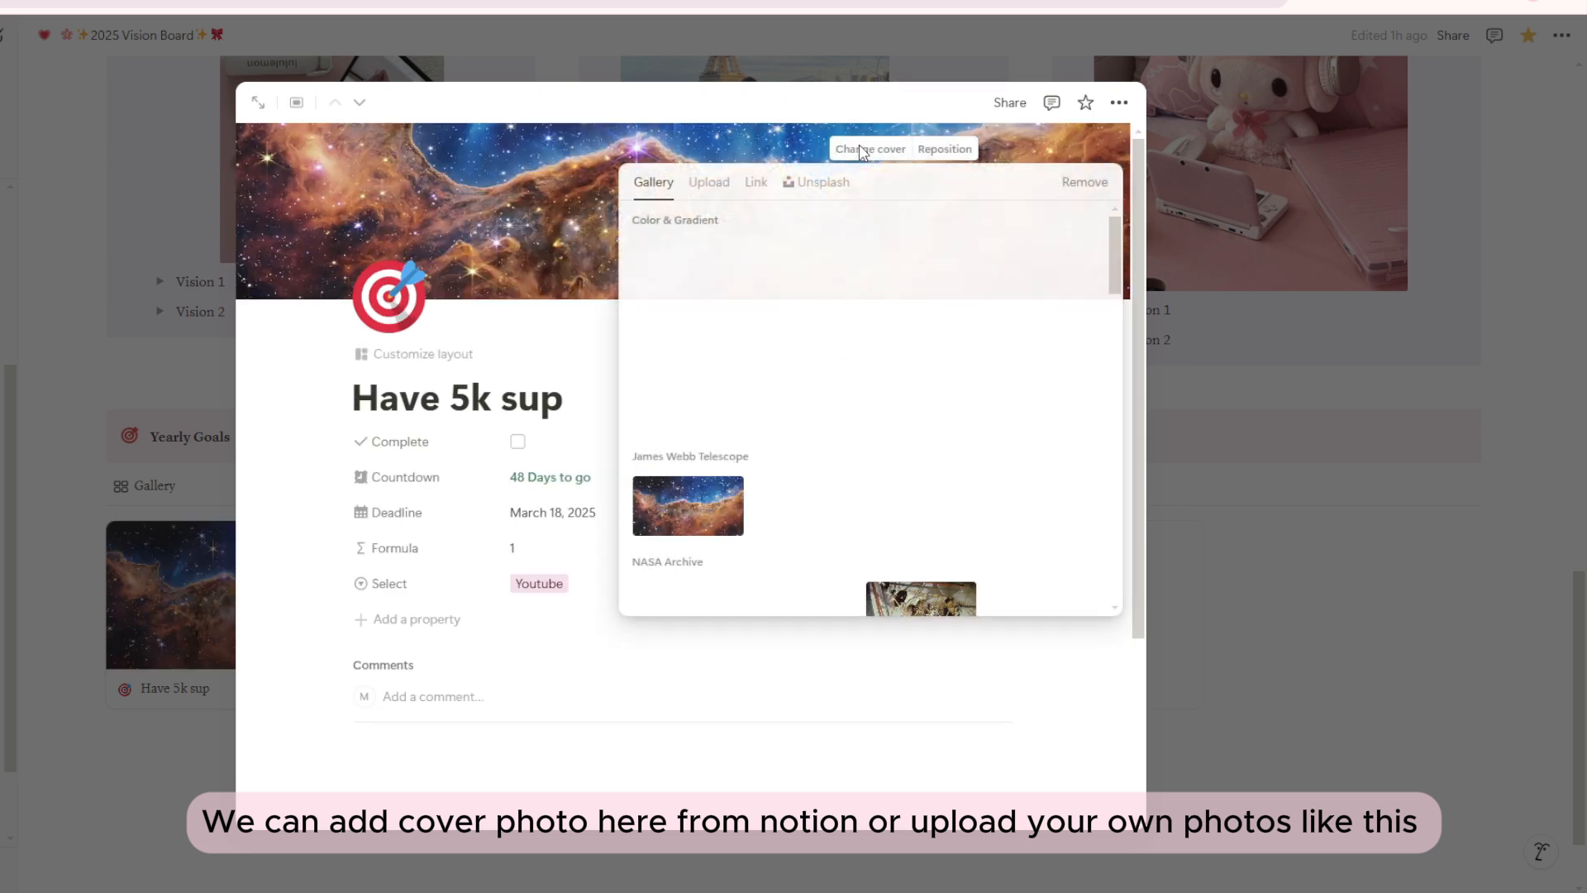
pyautogui.click(714, 183)
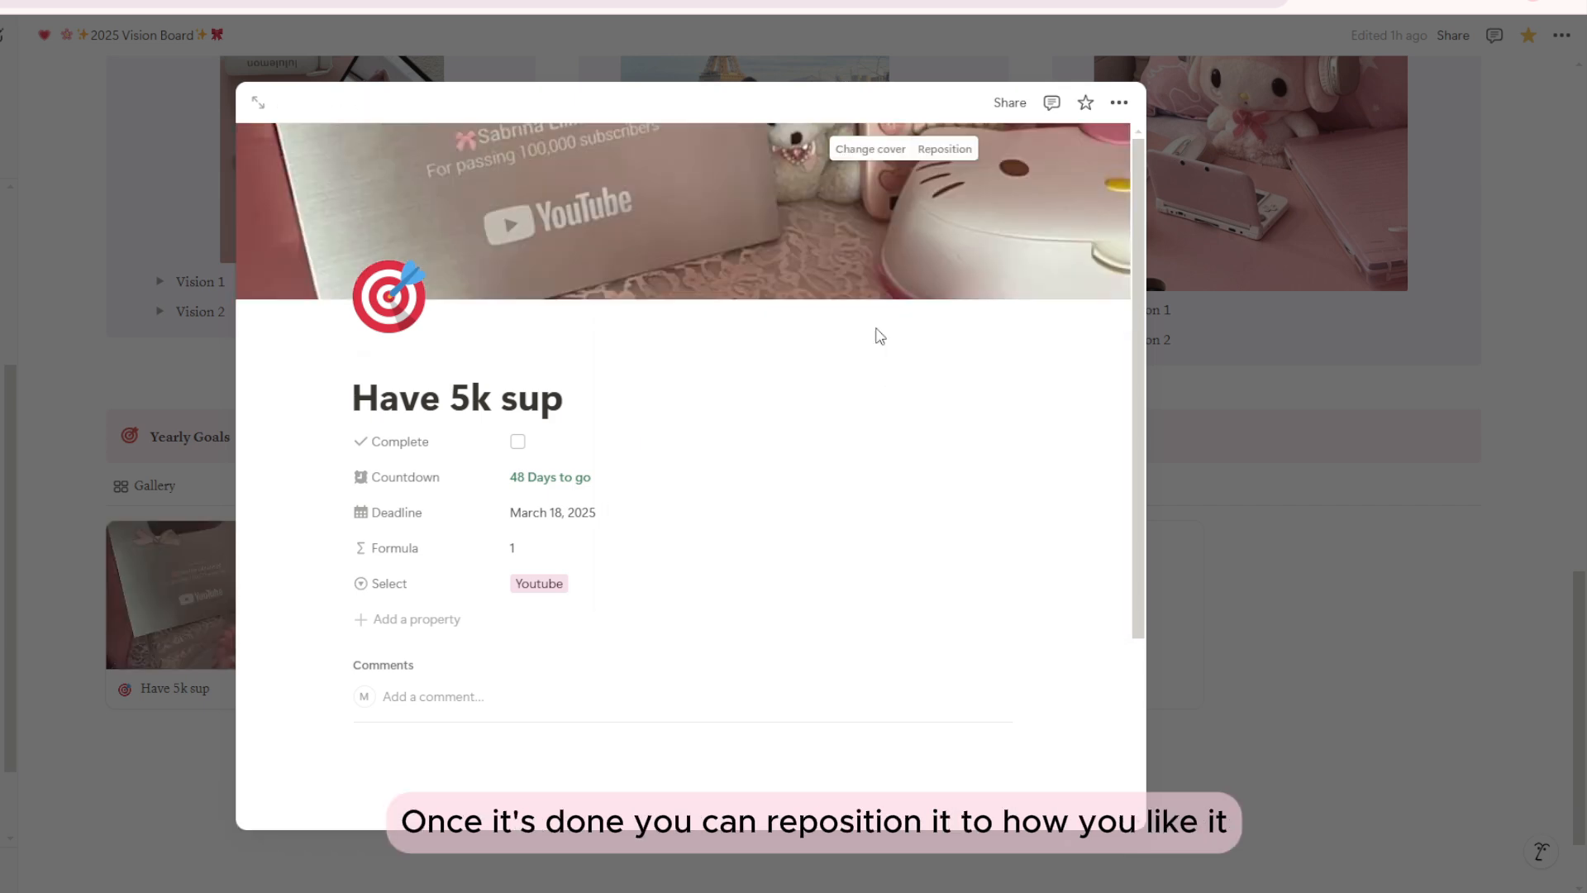
pyautogui.click(1282, 574)
# - Reposition the cover photo on the "Have 5k sup" gallery card to reveal more of its upper part
pyautogui.moveTo(267, 588); pyautogui.dragTo(244, 626)
pyautogui.click(269, 622)
pyautogui.click(160, 730)
pyautogui.click(263, 541)
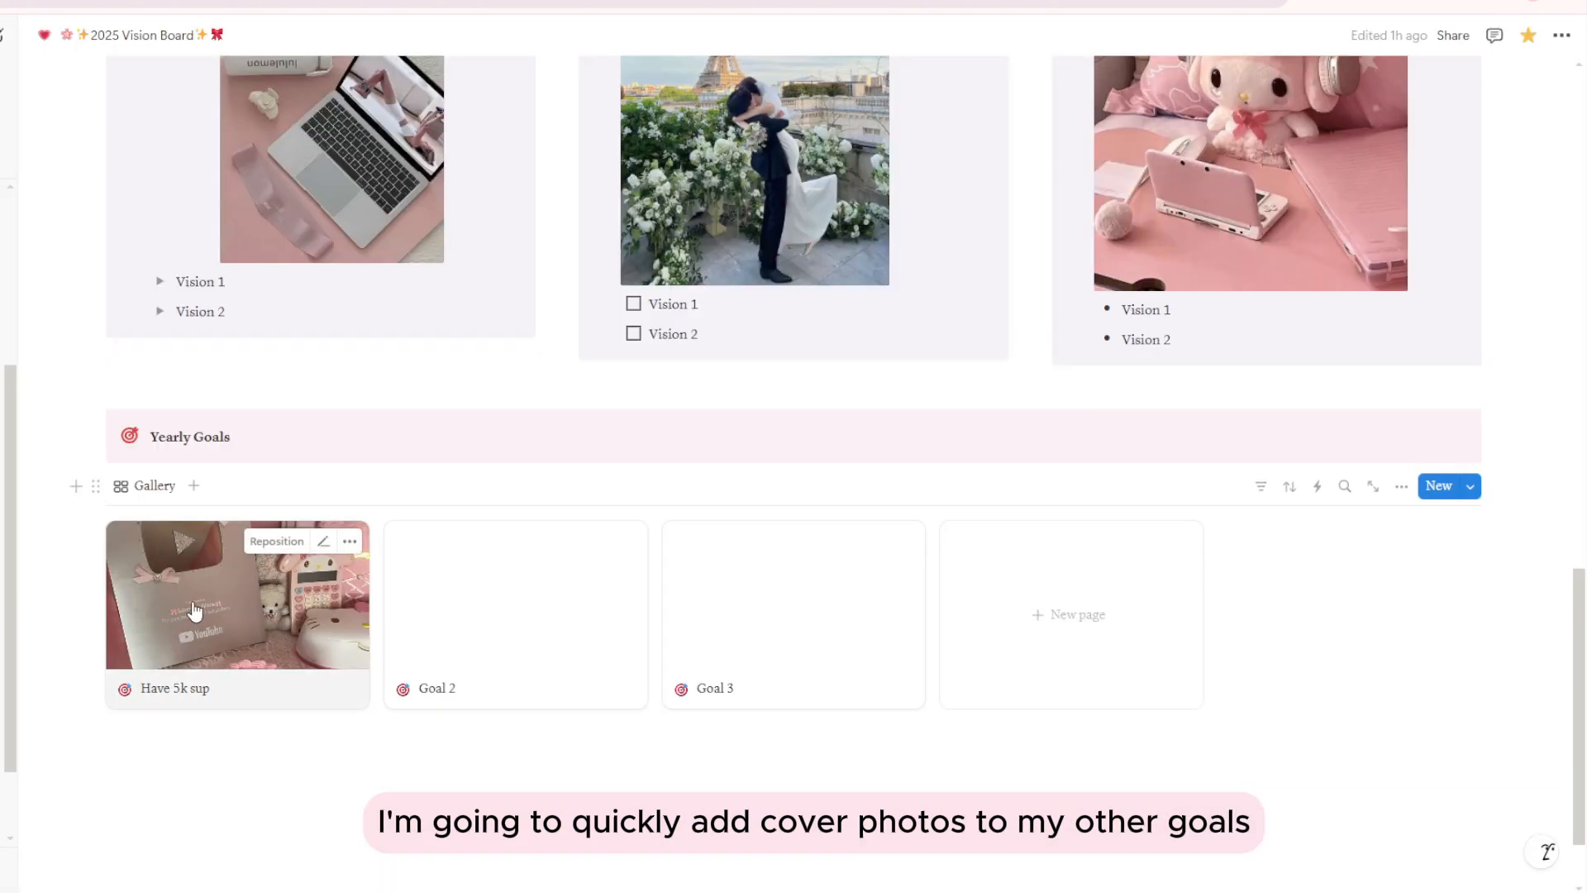
pyautogui.click(195, 612)
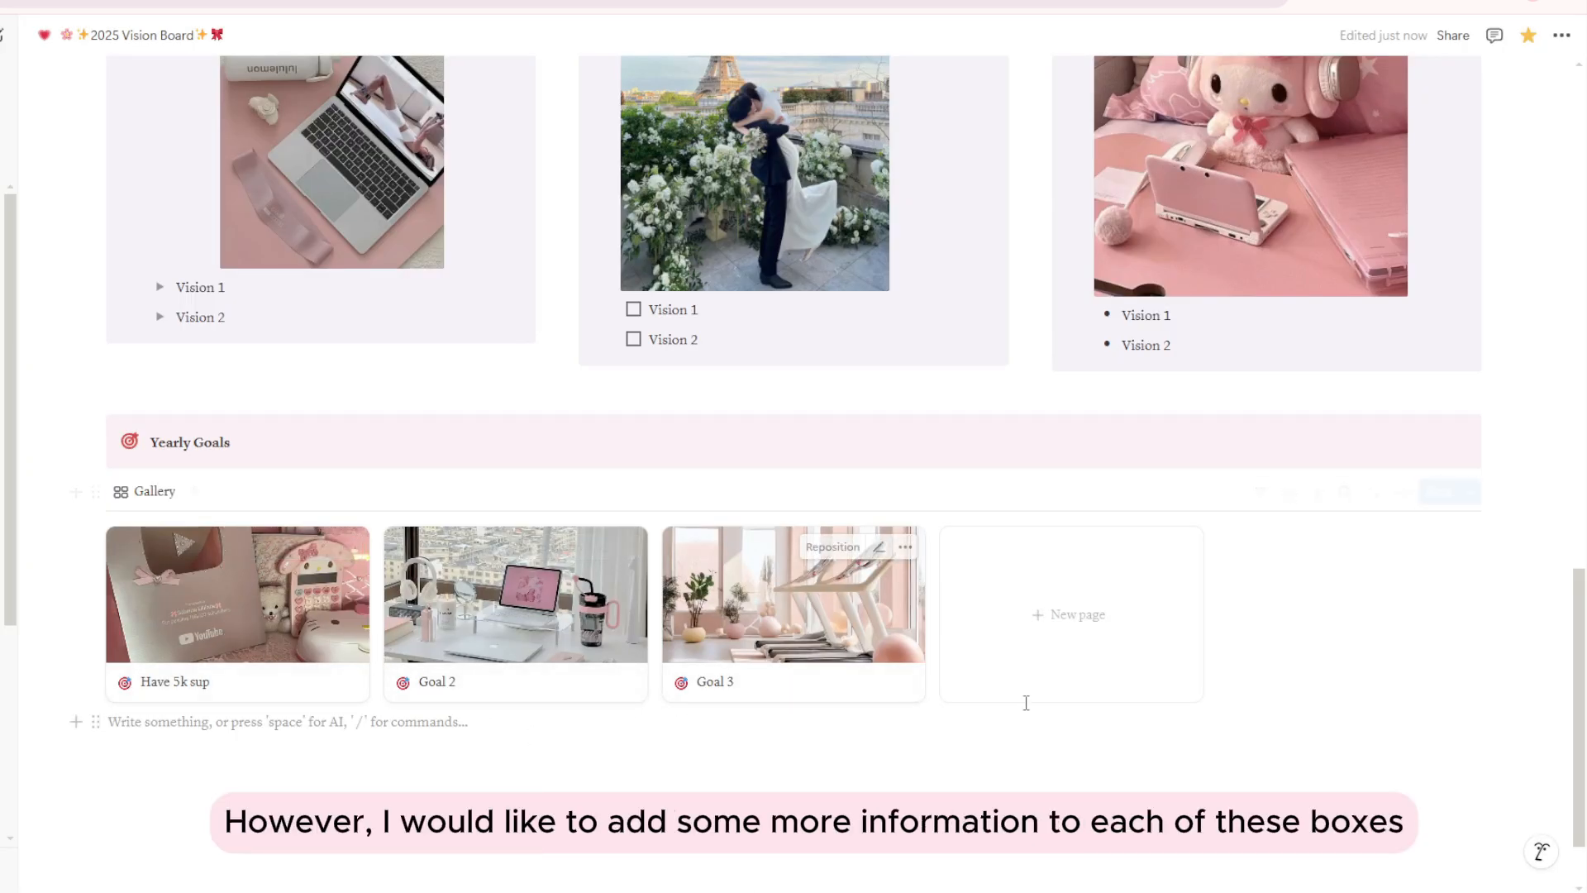
# - Show the Select, Deadline, Complete, Countdown and Formula properties on the gallery cards, and sort the goals by Deadline
pyautogui.click(1401, 492)
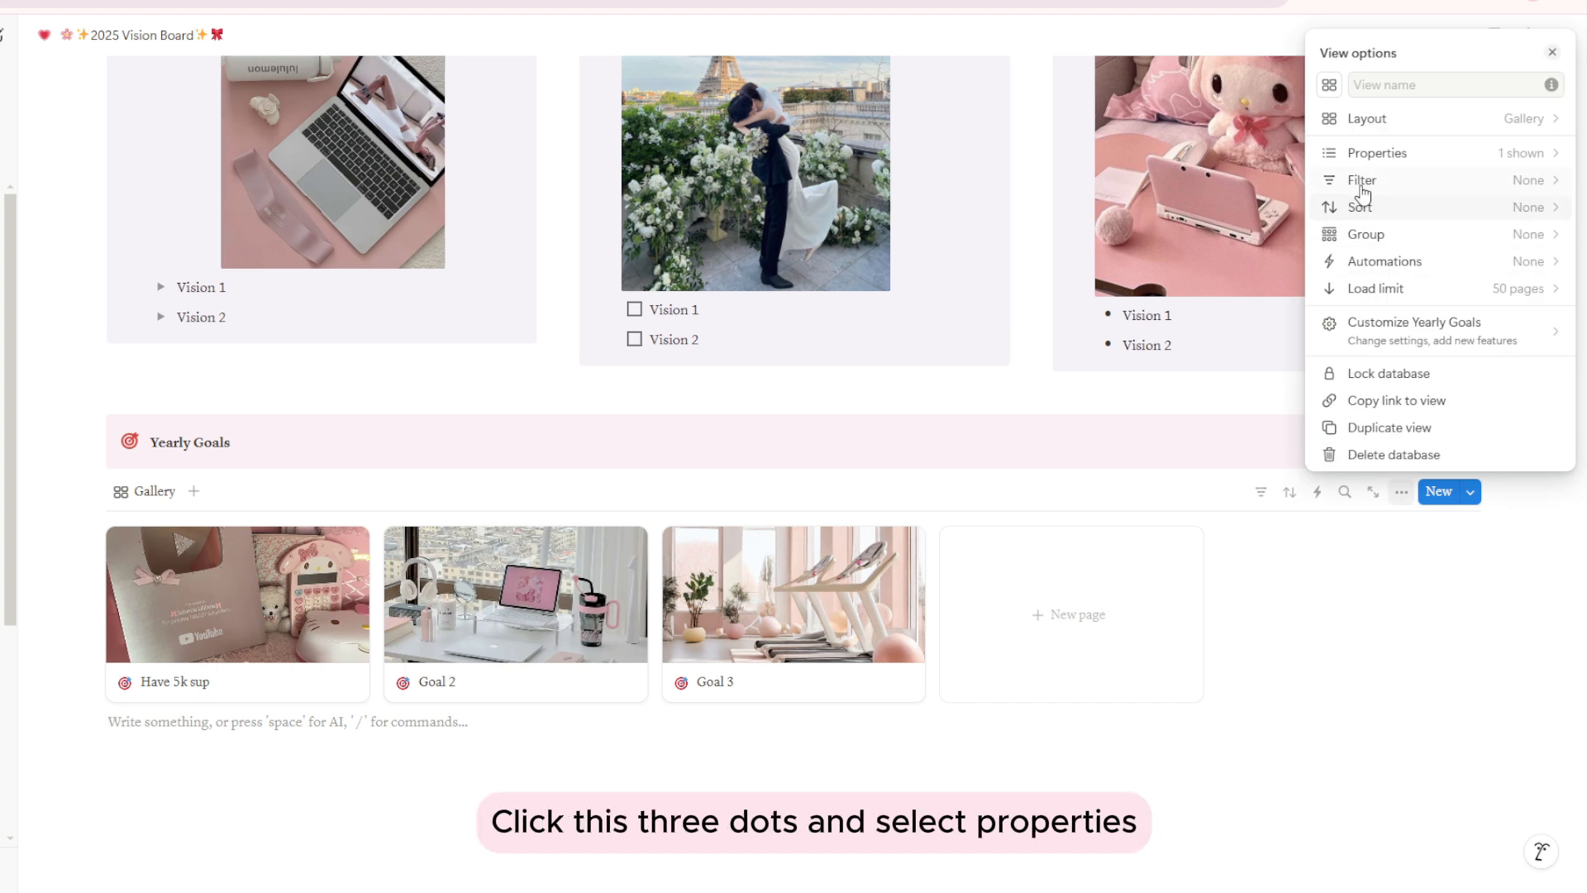
pyautogui.click(1374, 154)
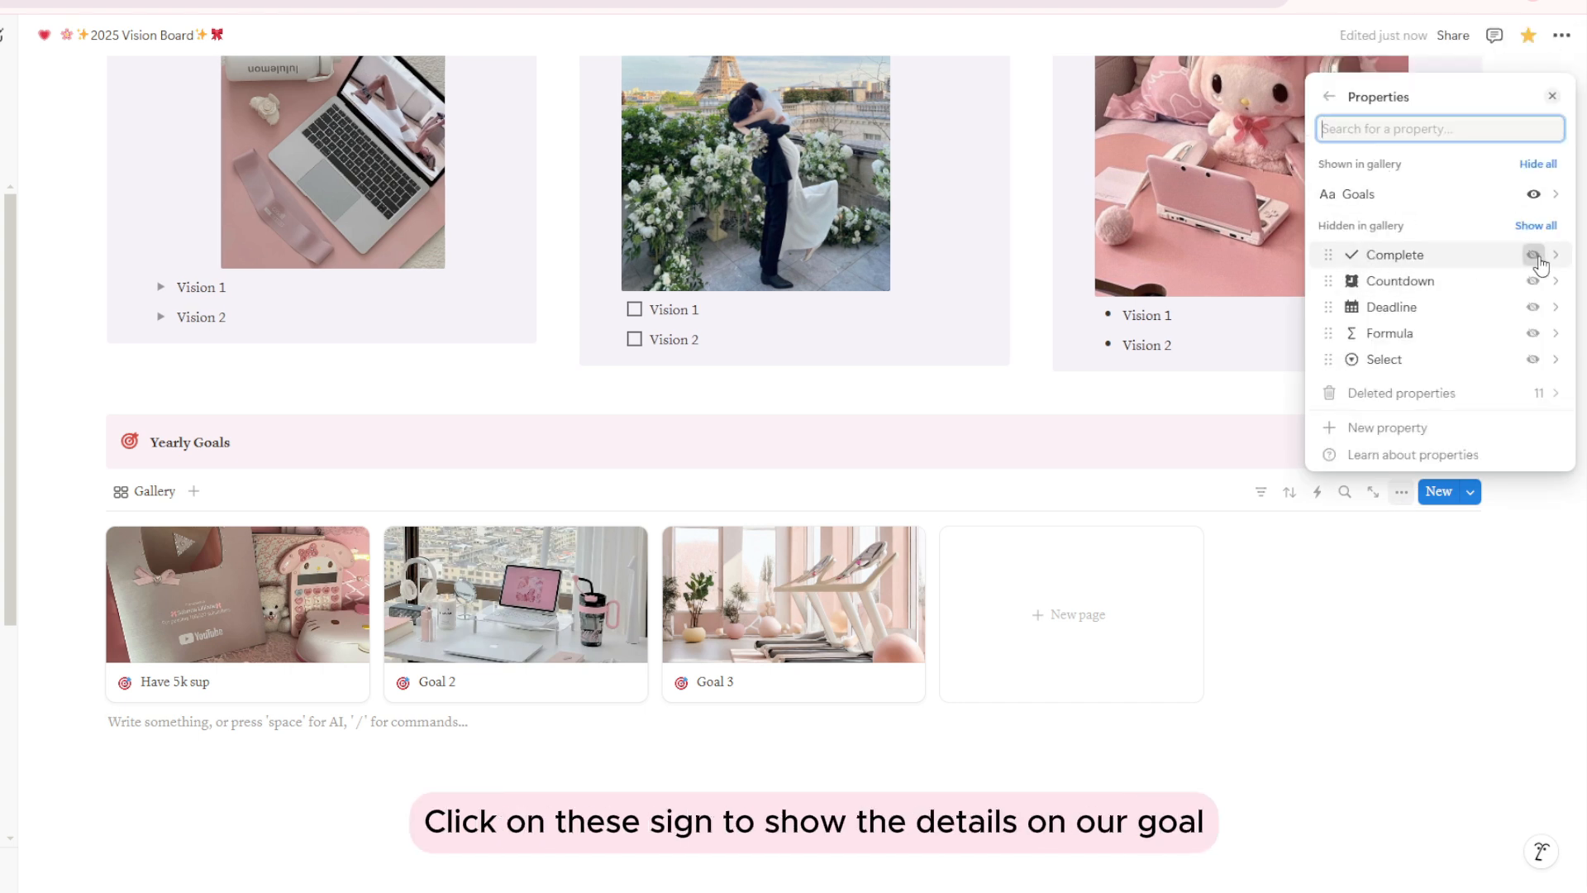
pyautogui.moveTo(1538, 257)
pyautogui.mouseDown()
pyautogui.moveTo(1528, 312)
pyautogui.moveTo(1531, 268)
pyautogui.mouseUp()
pyautogui.click(1533, 360)
pyautogui.click(1531, 335)
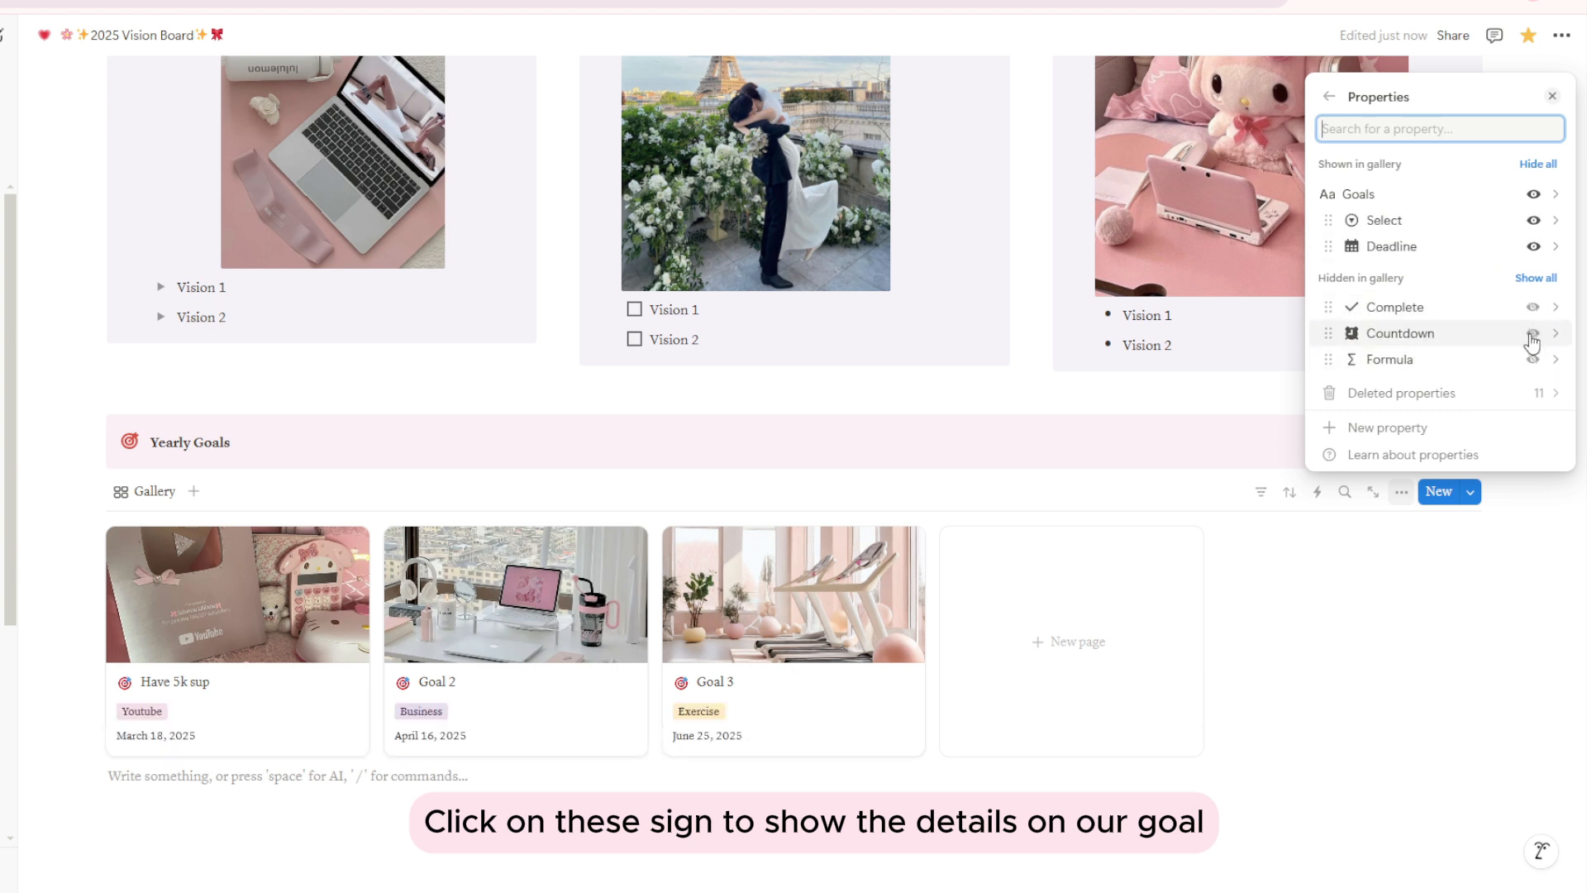
pyautogui.click(1531, 307)
pyautogui.click(1533, 333)
pyautogui.click(1533, 359)
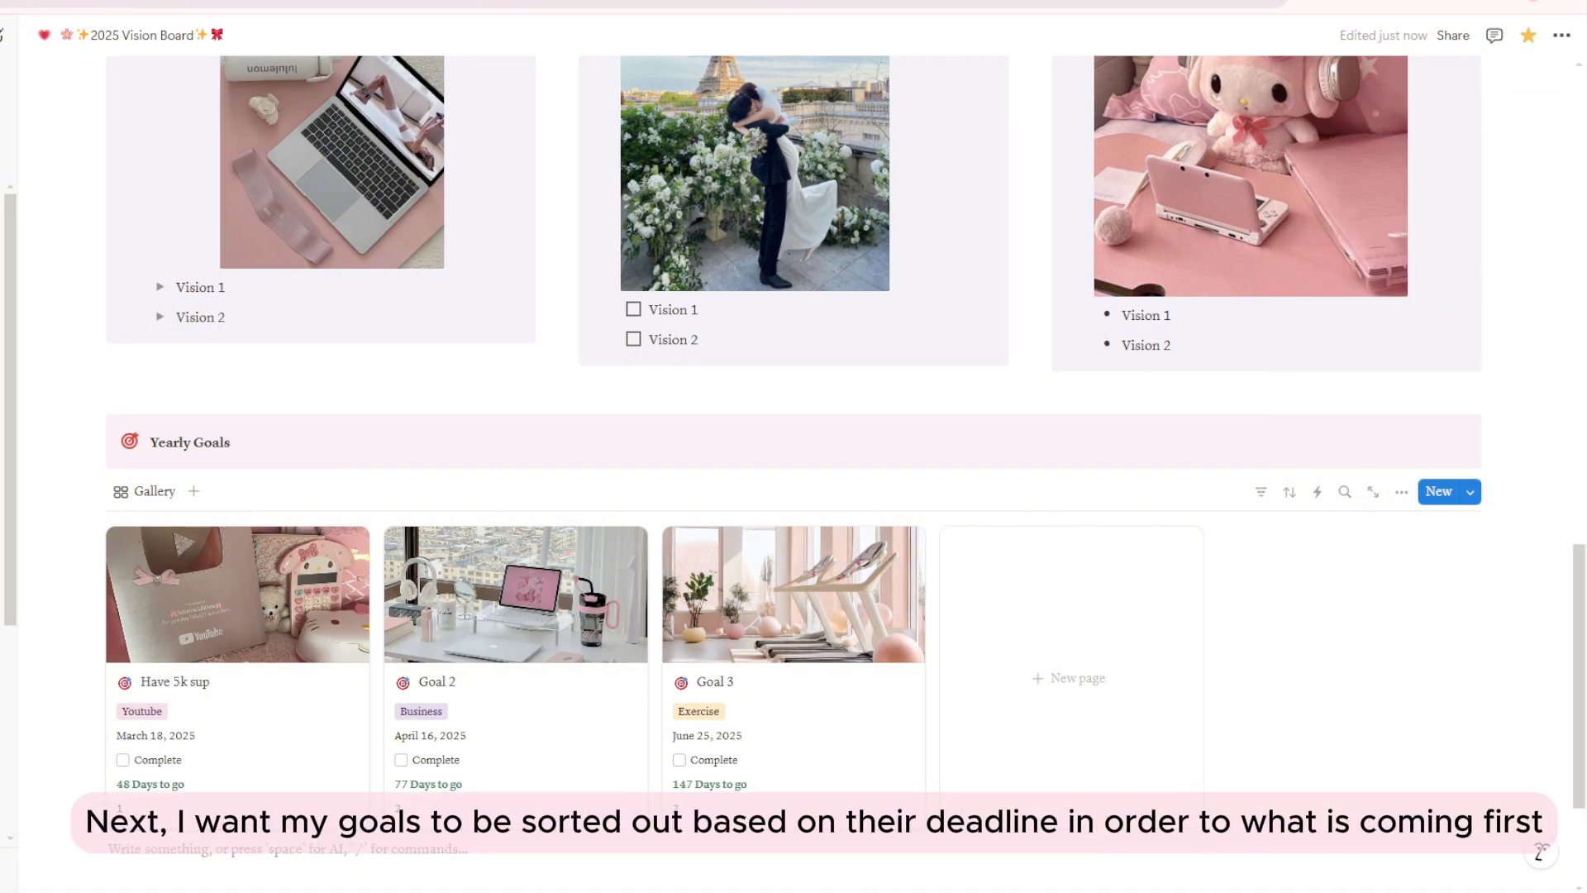
pyautogui.click(1284, 496)
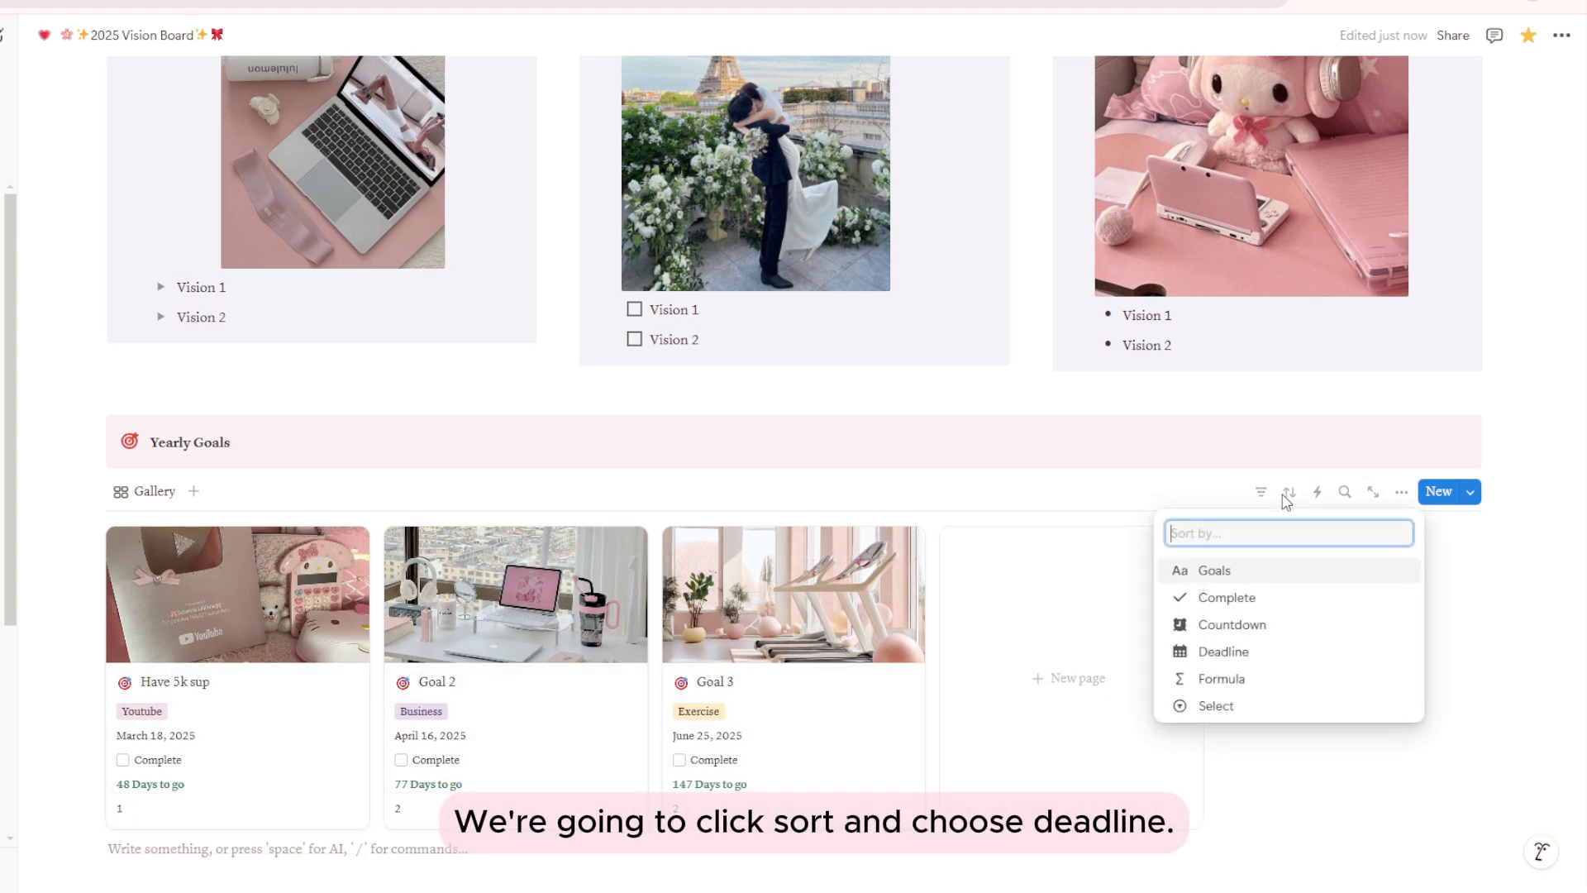
pyautogui.click(1248, 661)
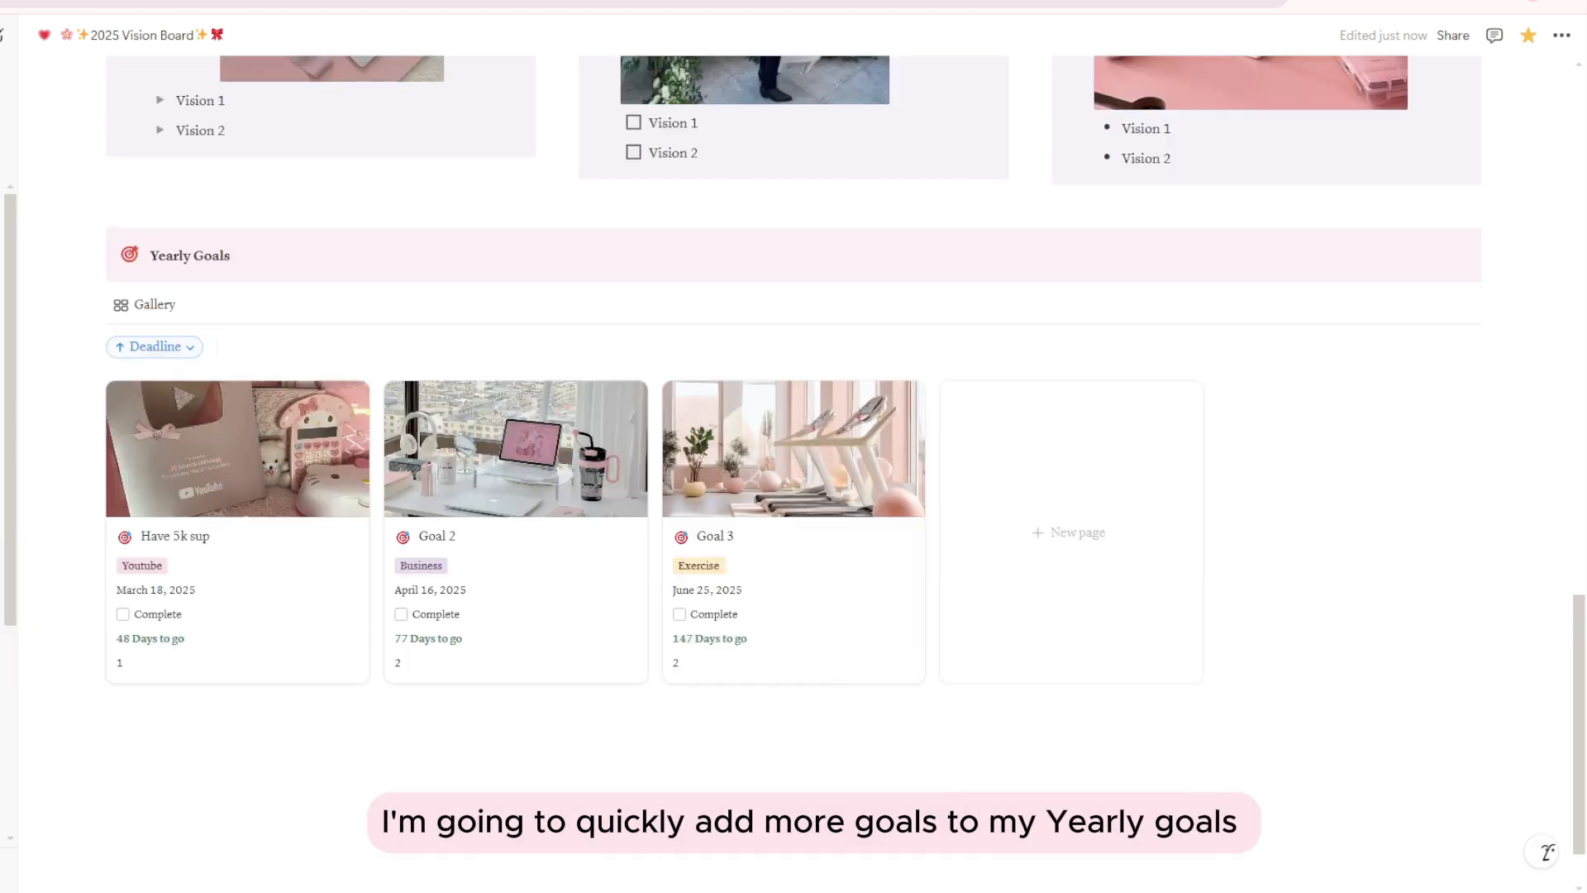
# - Create a new page named "Goal 4" in the Yearly Goals gallery and set its Deadline to June 26, 2025
pyautogui.click(1070, 533)
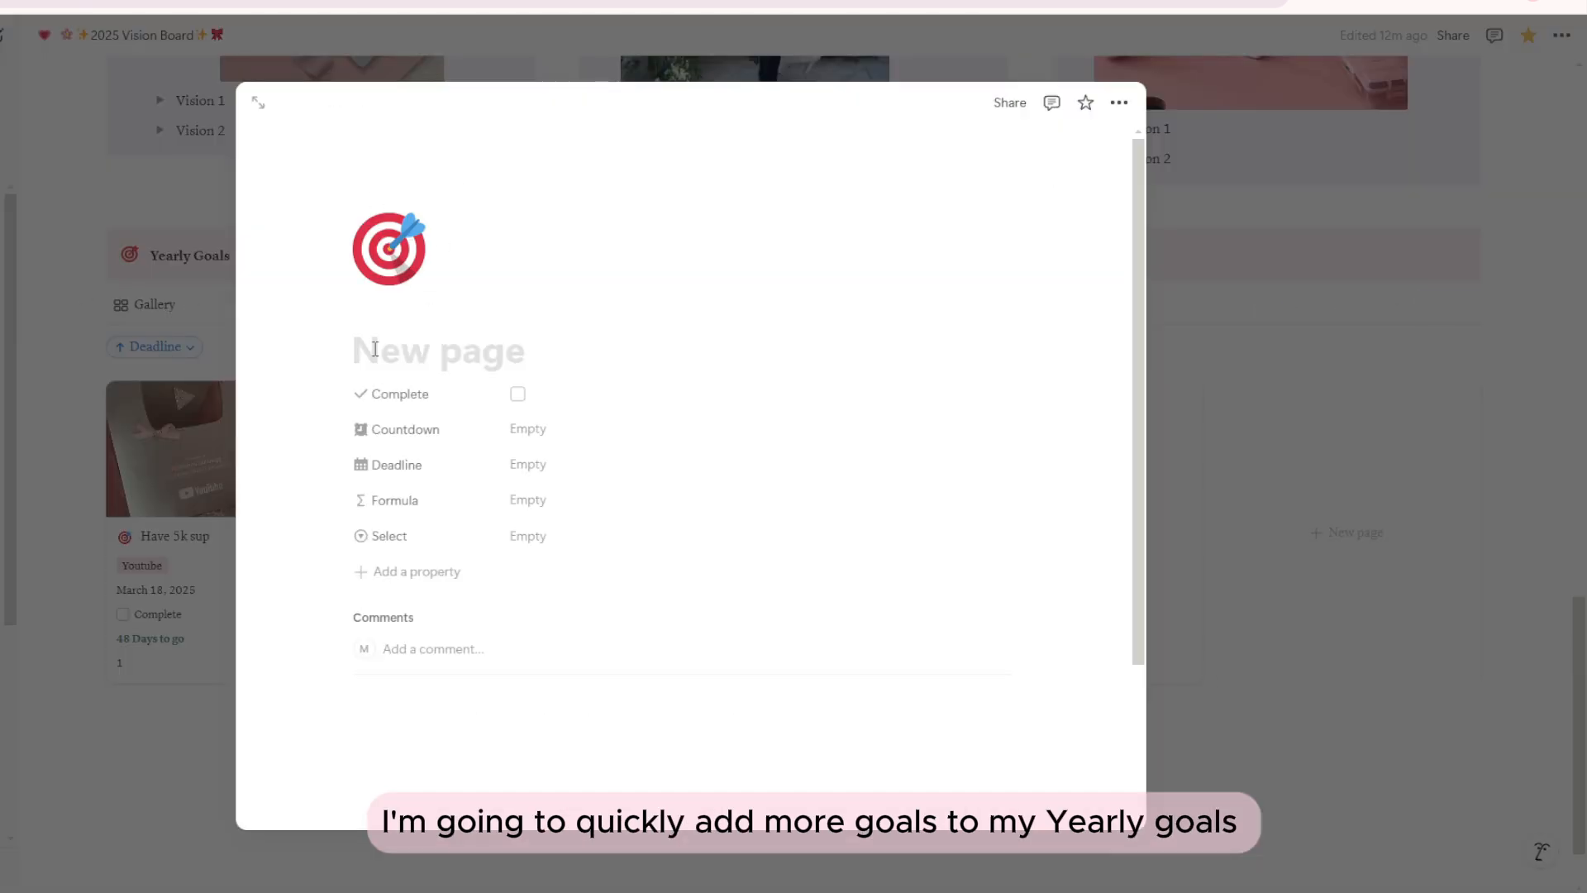
pyautogui.write('Goal 4')
pyautogui.click(535, 430)
pyautogui.click(666, 392)
pyautogui.click(536, 464)
pyautogui.tripleClick(719, 460)
pyautogui.doubleClick(718, 459)
pyautogui.click(659, 604)
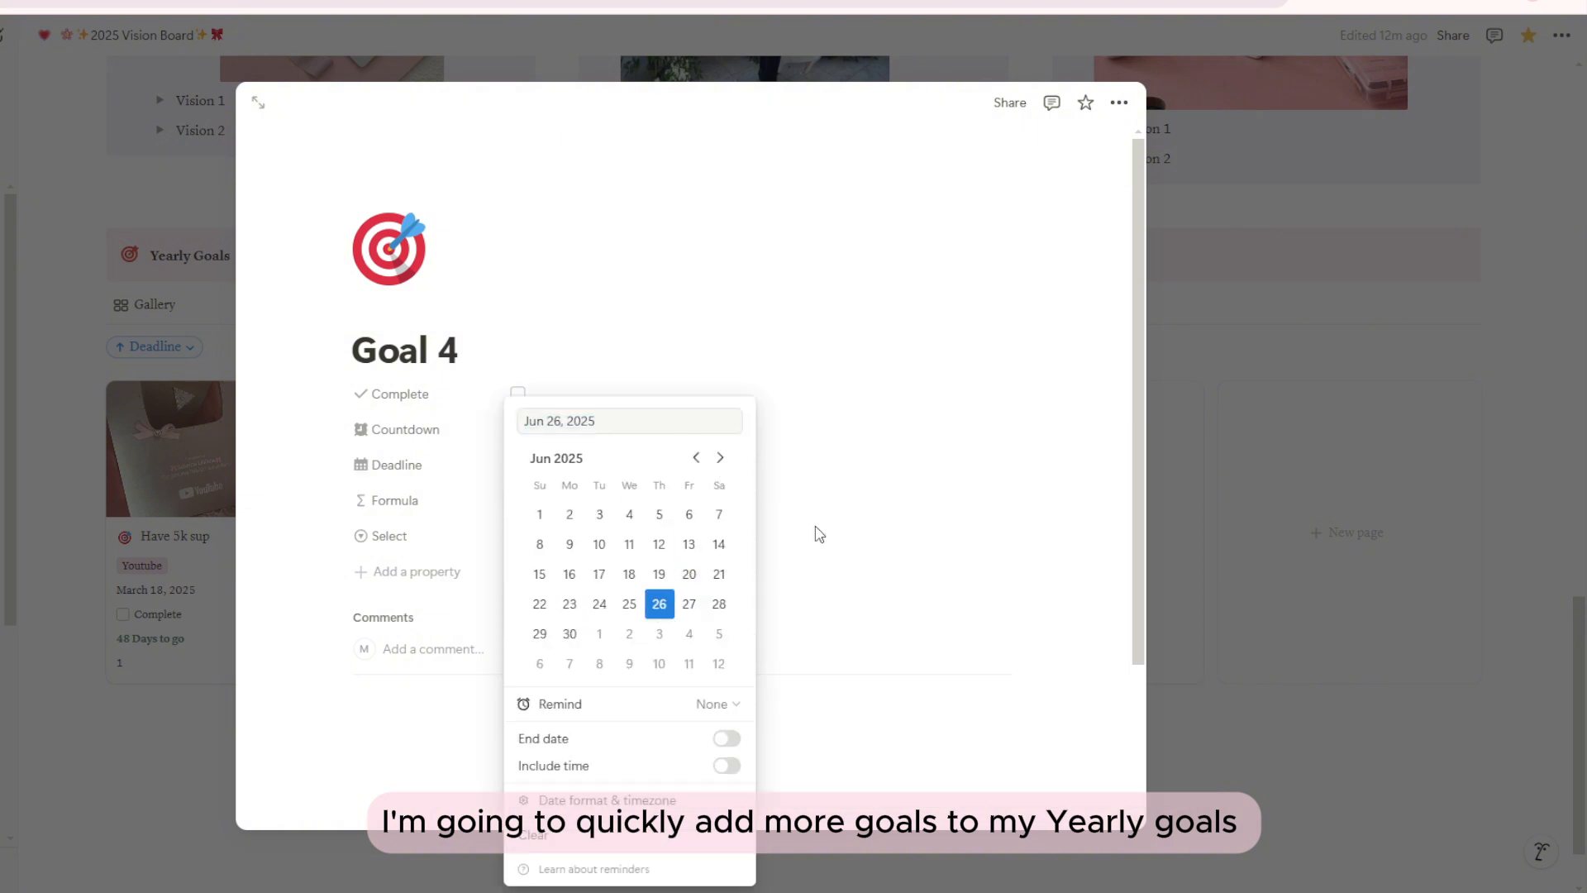
pyautogui.click(818, 535)
# - Assign the Health option to Goal 4 and replace its default cover with an uploaded photo
pyautogui.click(537, 537)
pyautogui.click(570, 622)
pyautogui.click(542, 271)
pyautogui.click(401, 306)
pyautogui.click(870, 149)
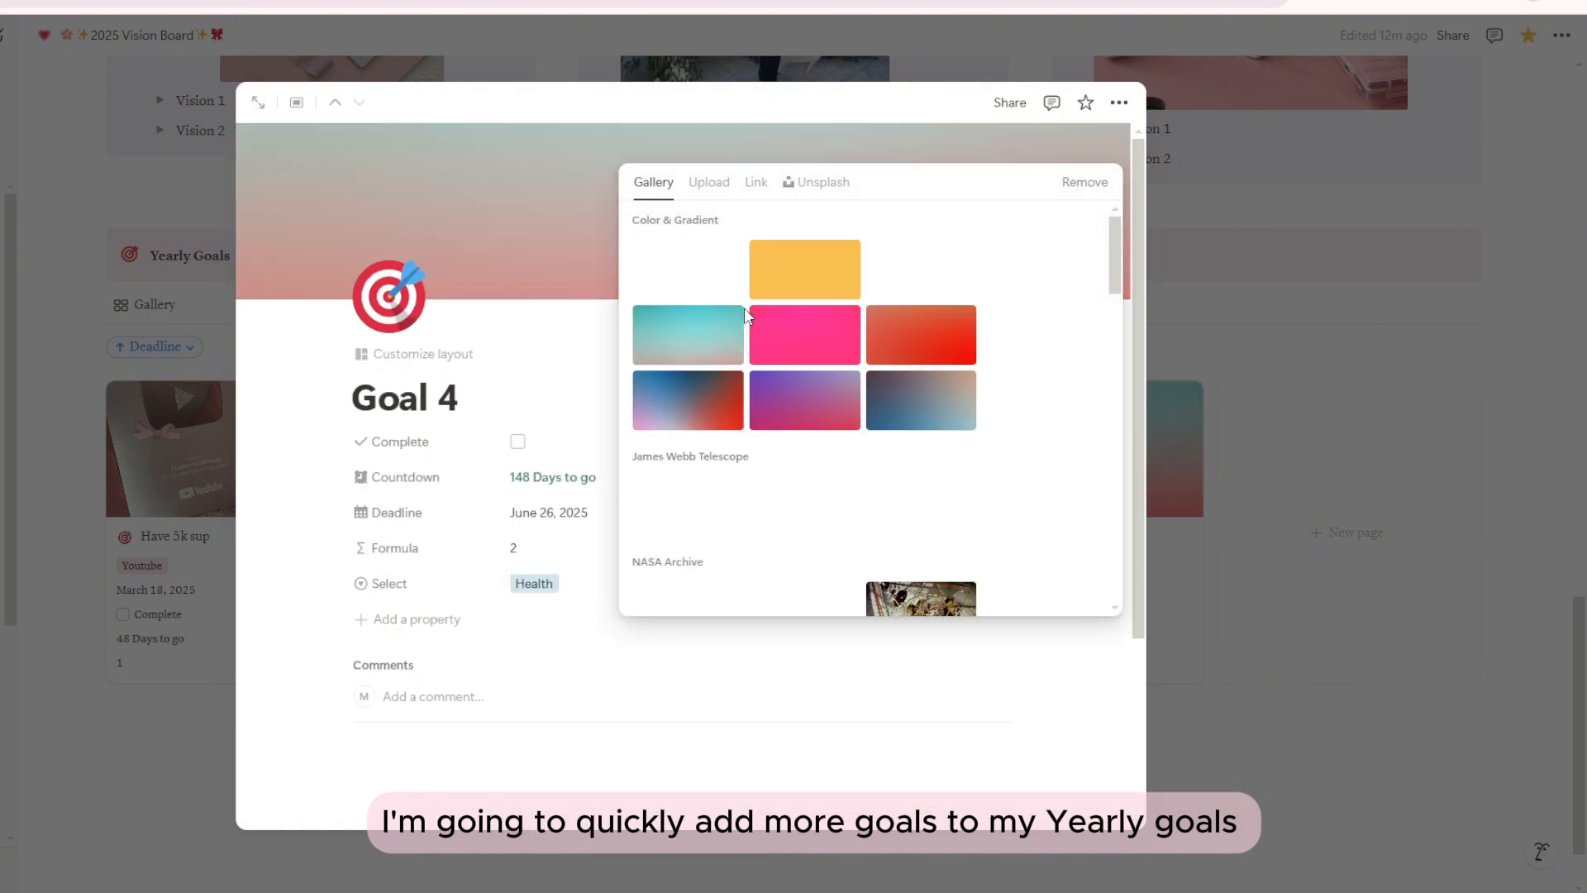
pyautogui.click(709, 181)
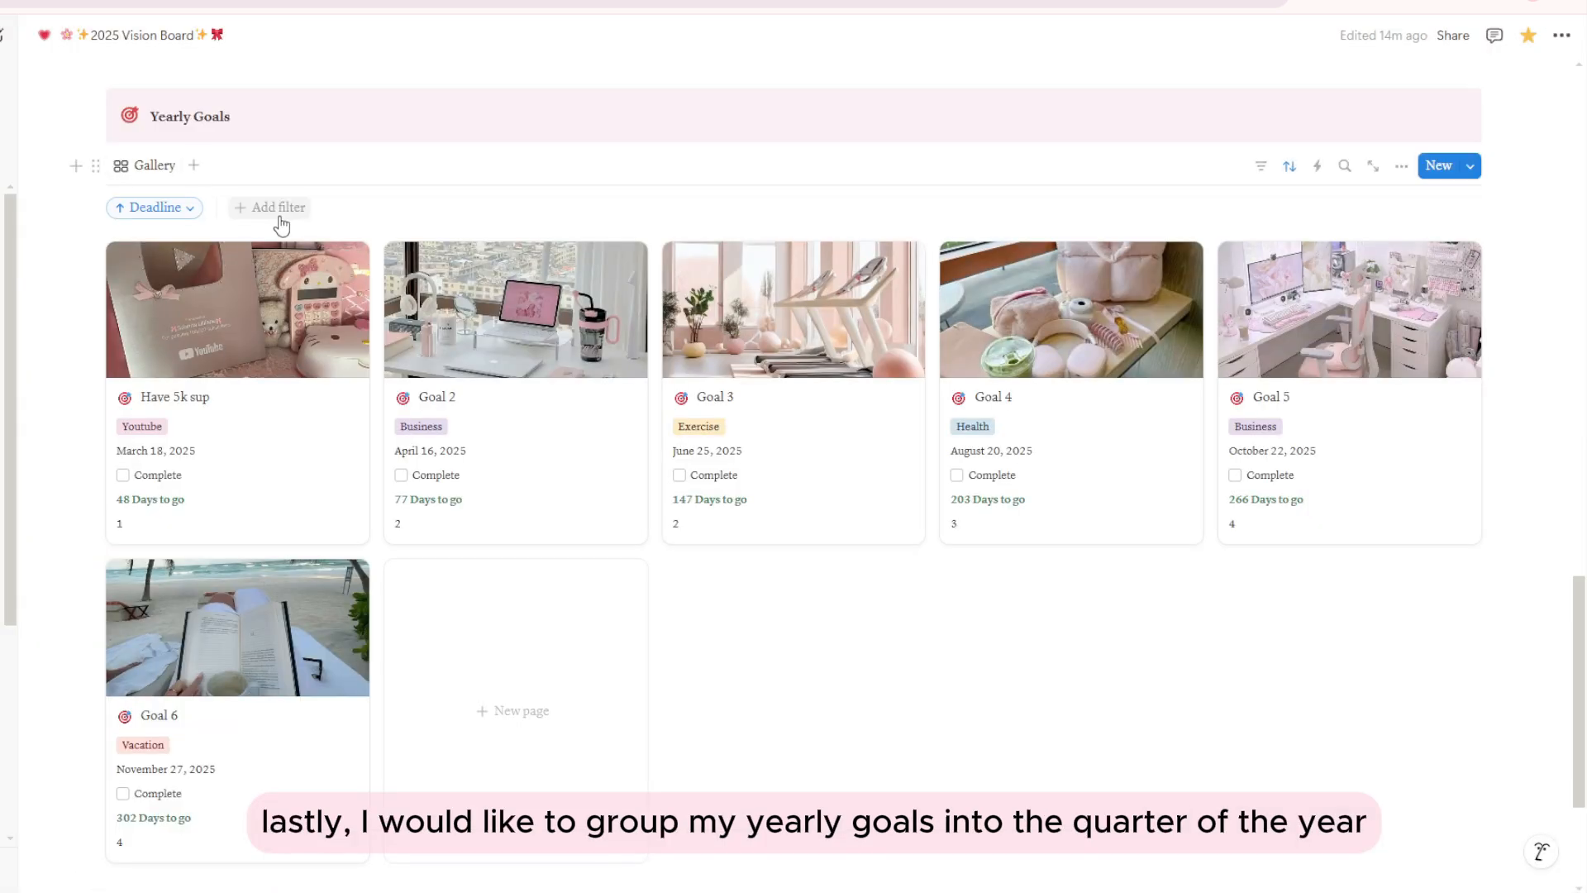
pyautogui.click(270, 207)
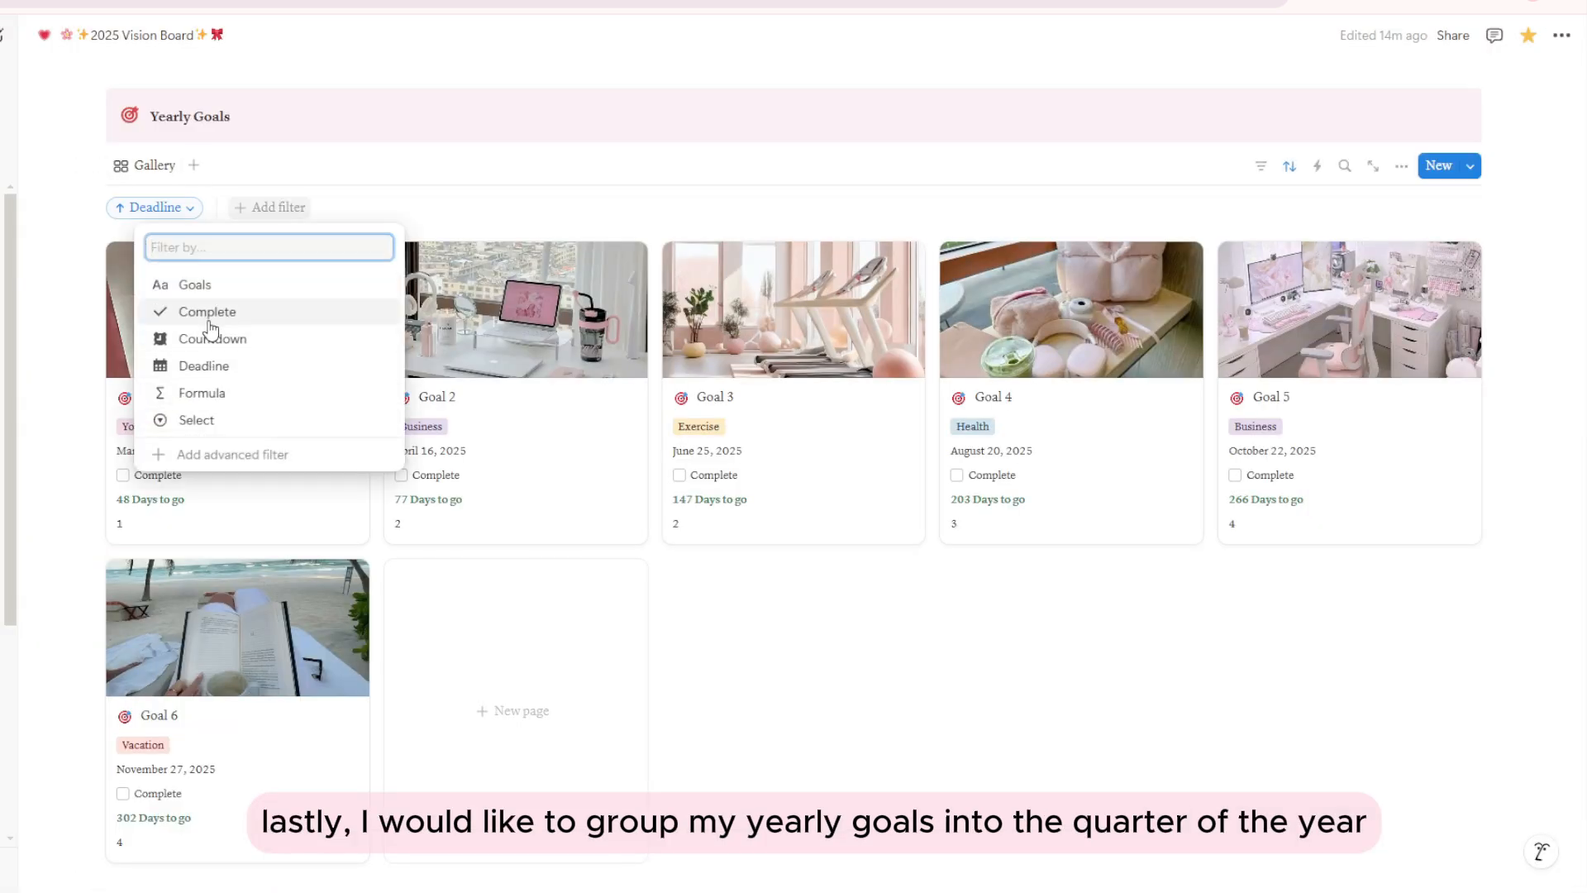
pyautogui.click(236, 398)
pyautogui.click(361, 234)
pyautogui.click(413, 248)
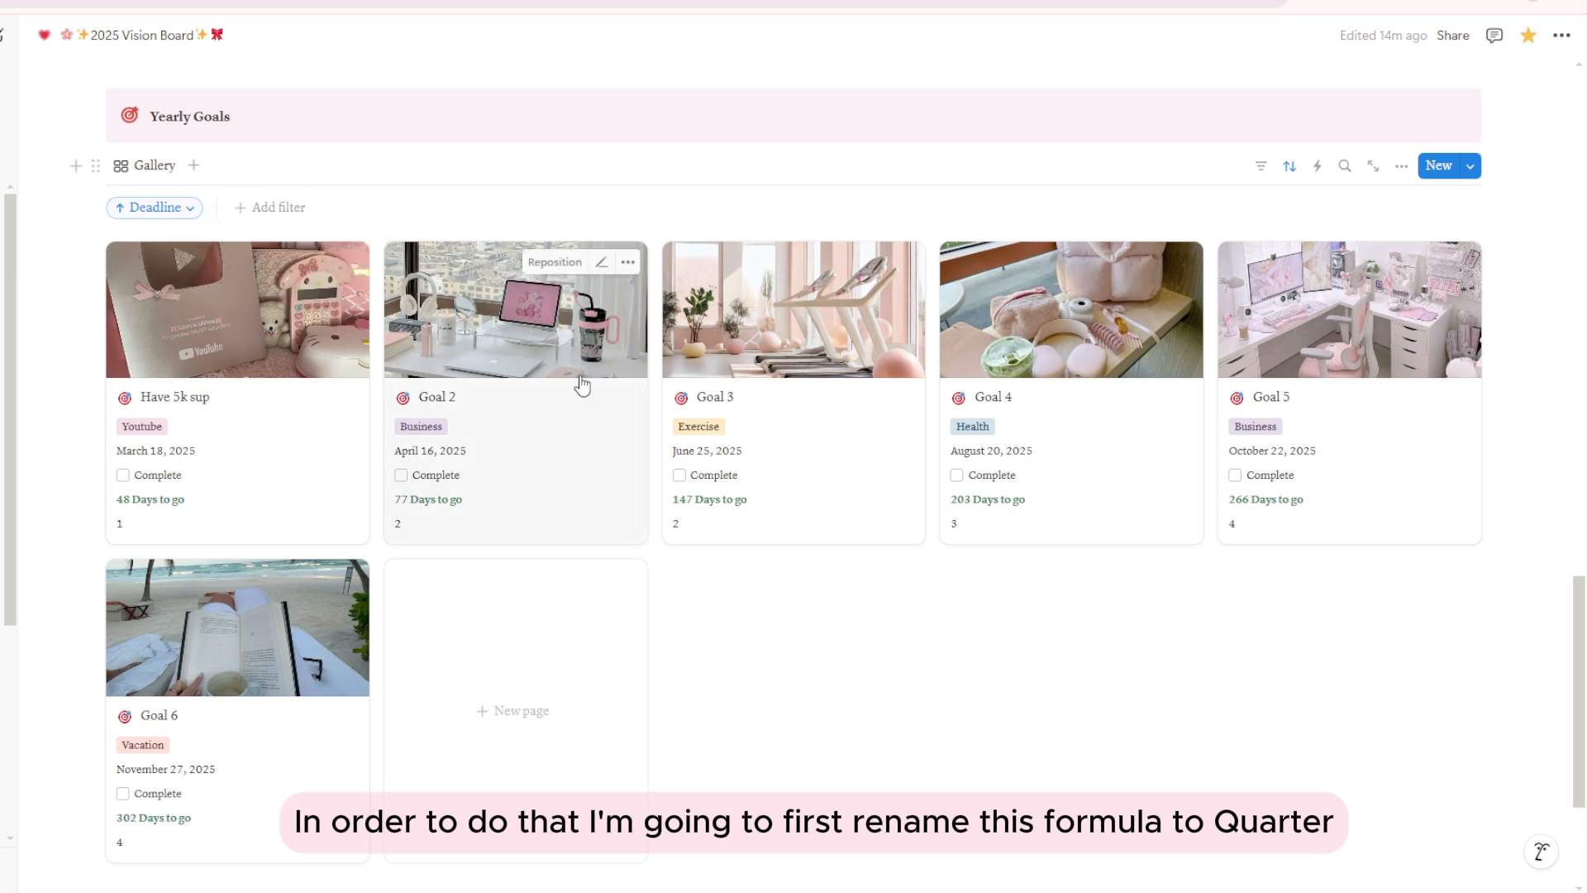
# - Rename the Formula property of the Yearly Goals database to "Quarter"
pyautogui.click(1401, 165)
pyautogui.click(1364, 305)
pyautogui.click(1372, 436)
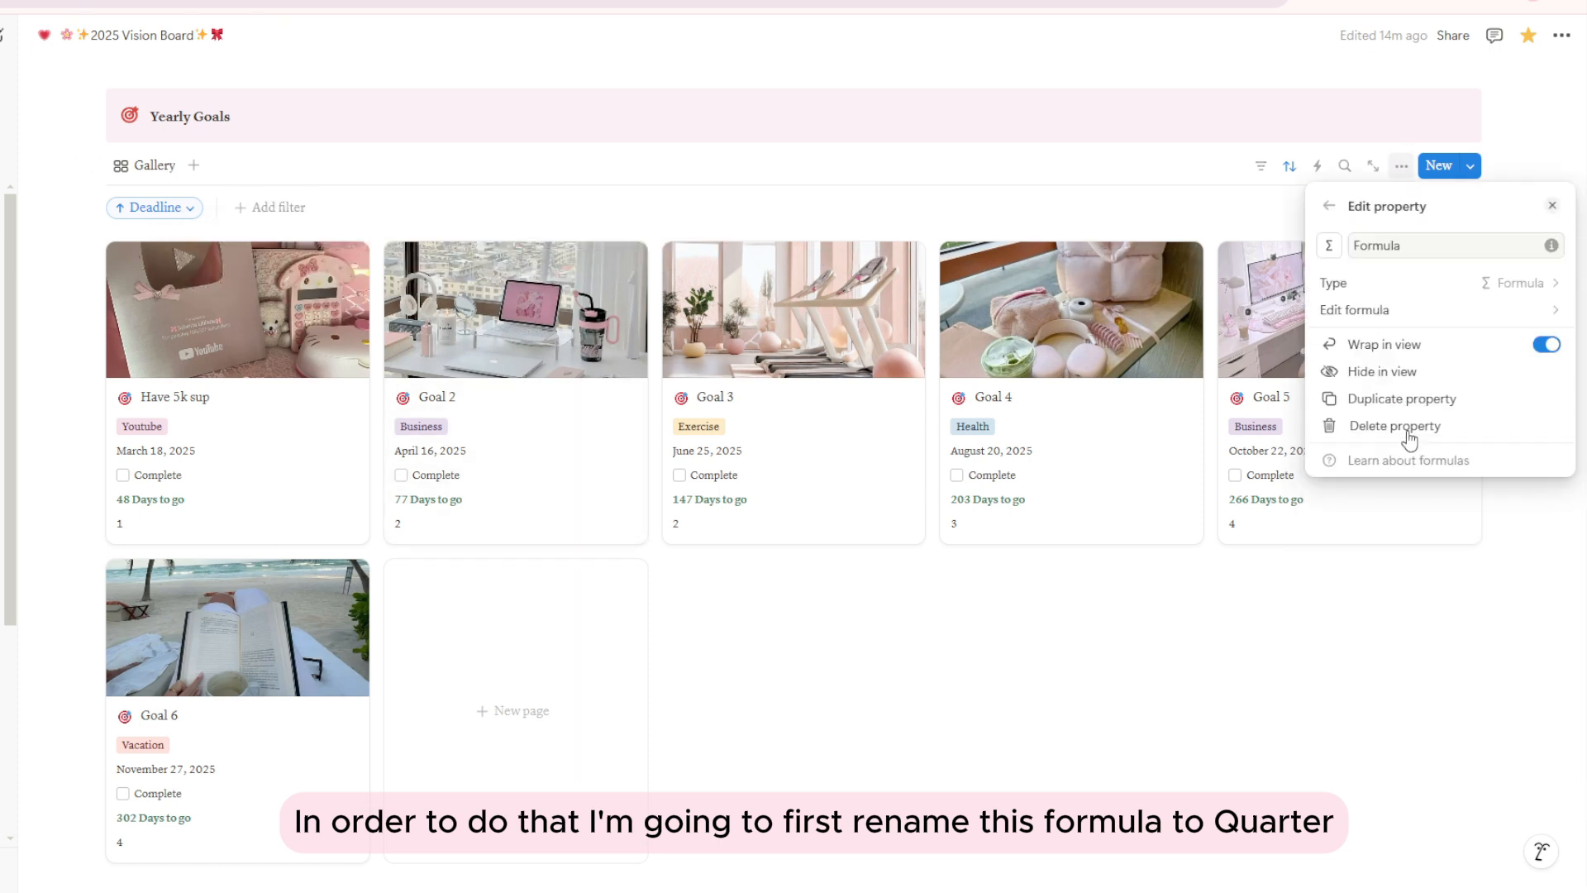
pyautogui.click(1440, 245)
pyautogui.hotkey('ctrl', 'a')
pyautogui.write('Quarter')
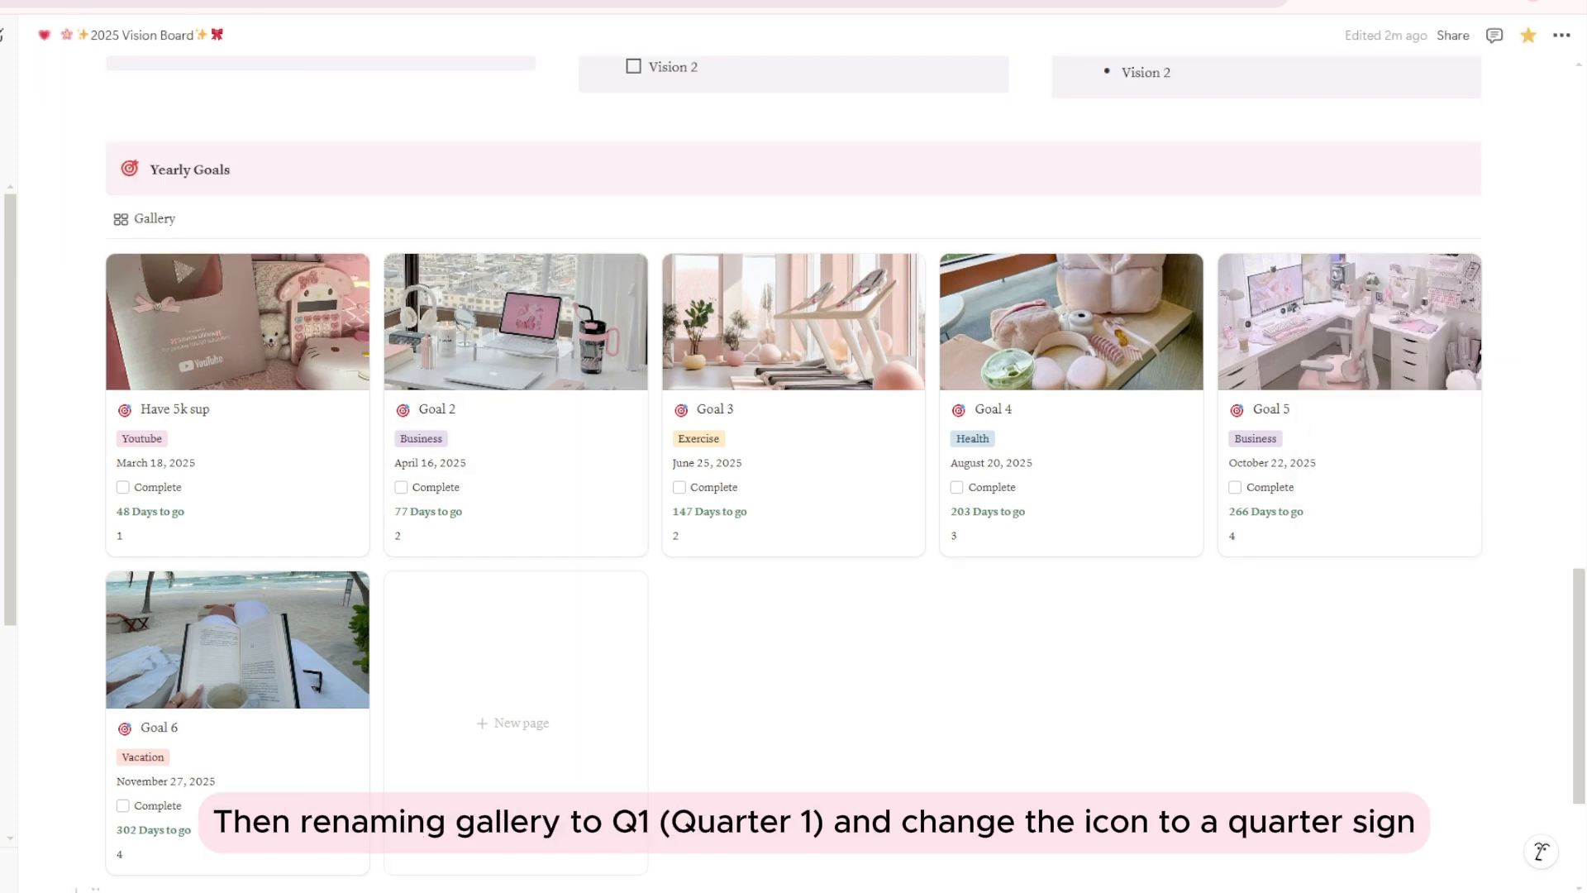
# - Rename the gallery view to "Q1" and change its icon to a quarter-circle sign
pyautogui.click(155, 219)
pyautogui.click(171, 255)
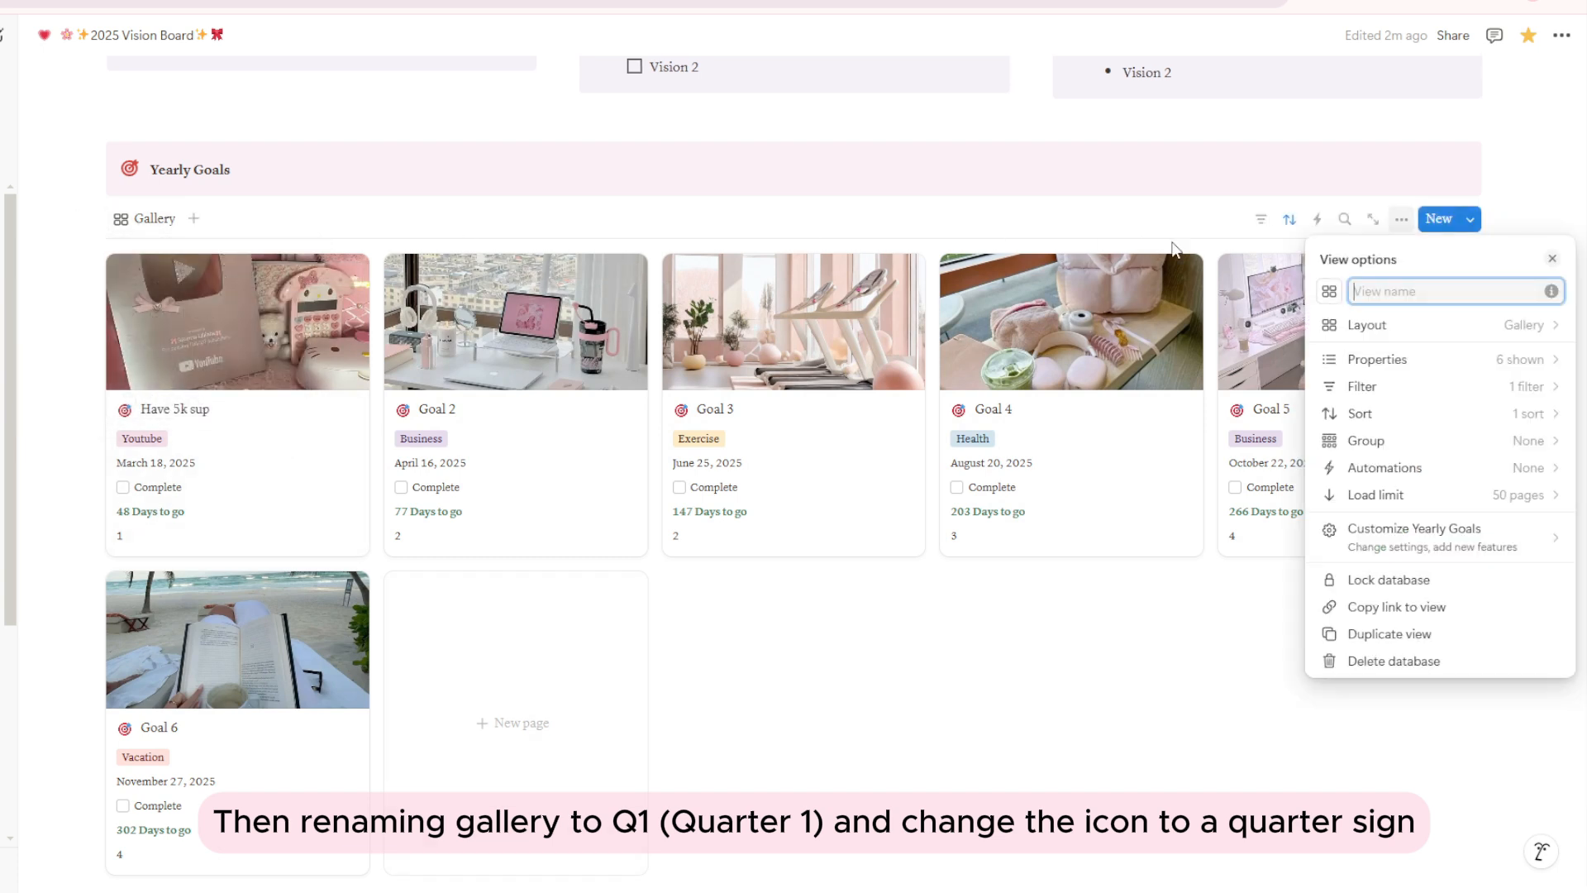
pyautogui.write('Q1')
pyautogui.click(1328, 293)
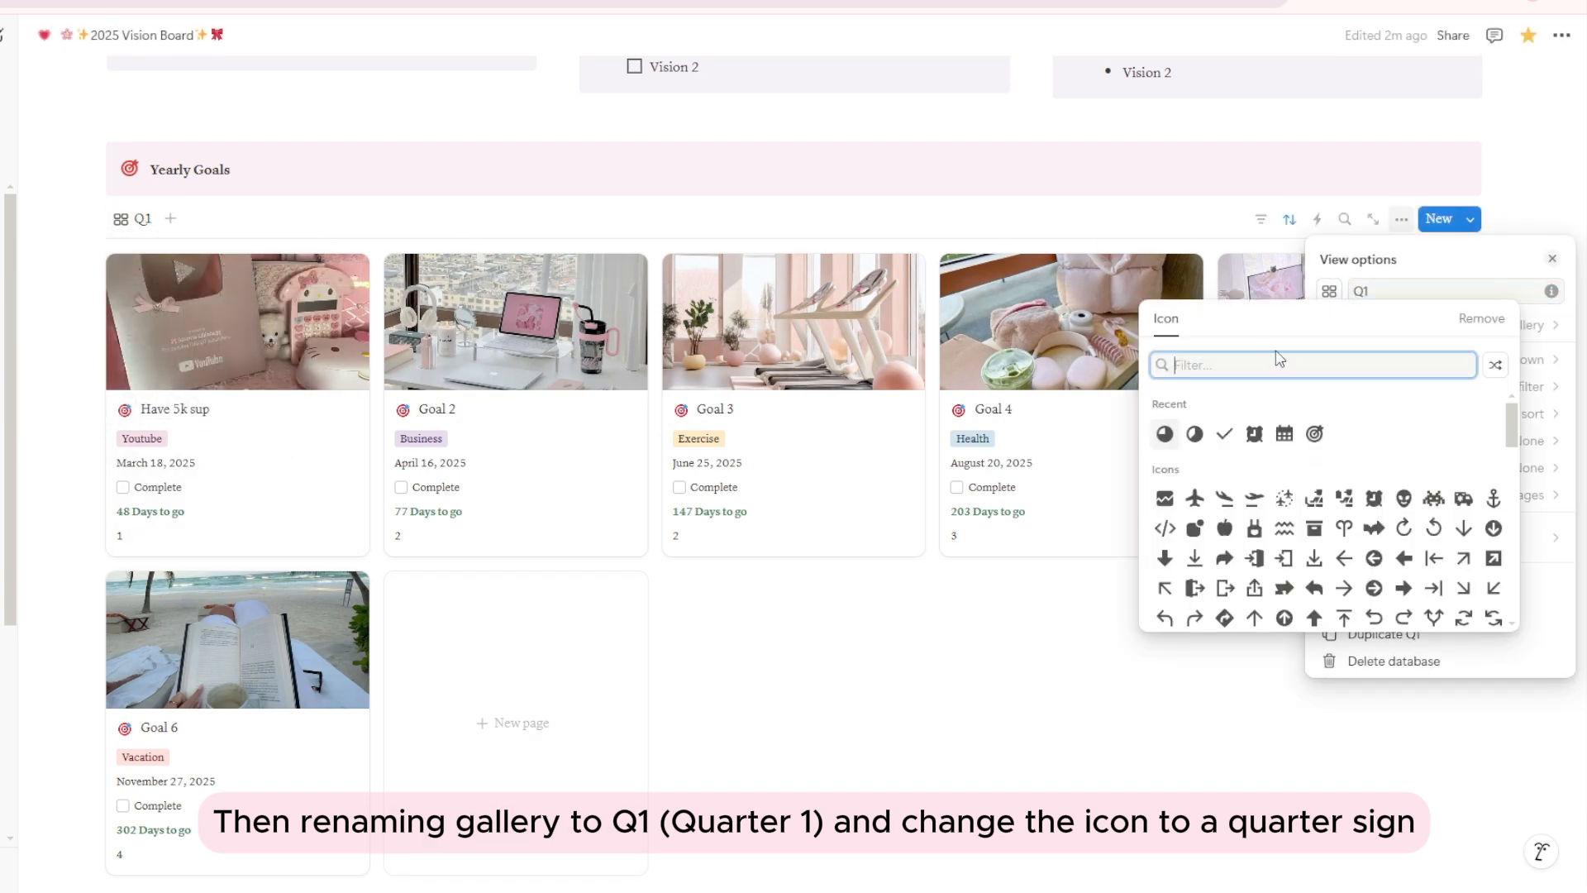
pyautogui.write('quar')
pyautogui.click(1252, 408)
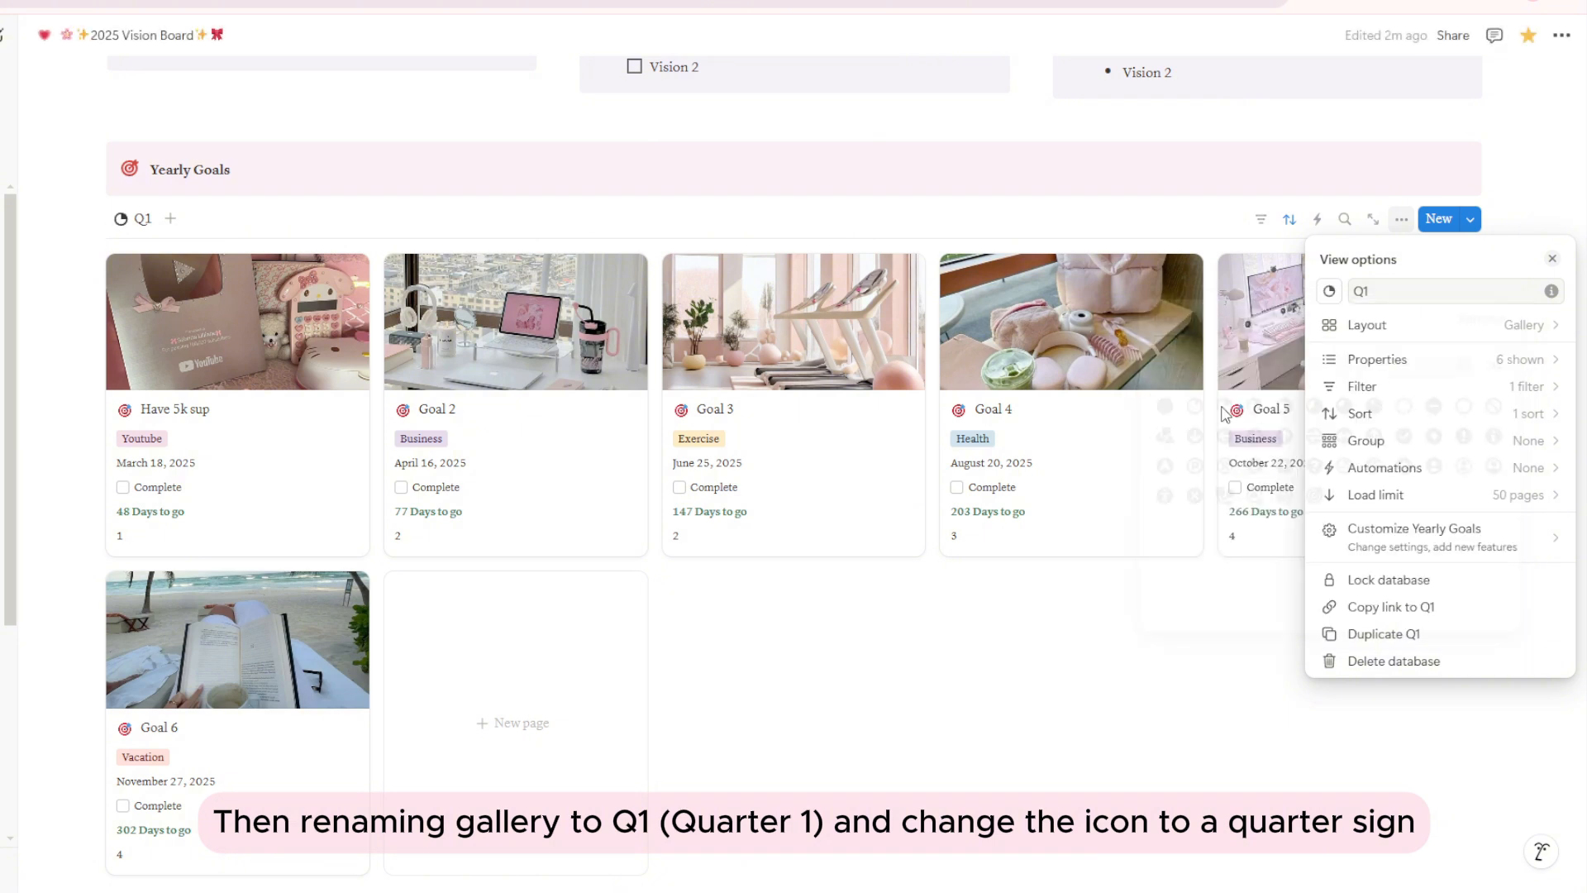
pyautogui.click(1240, 234)
# - Filter the Q1 view to goals whose Quarter is 1
pyautogui.click(1289, 219)
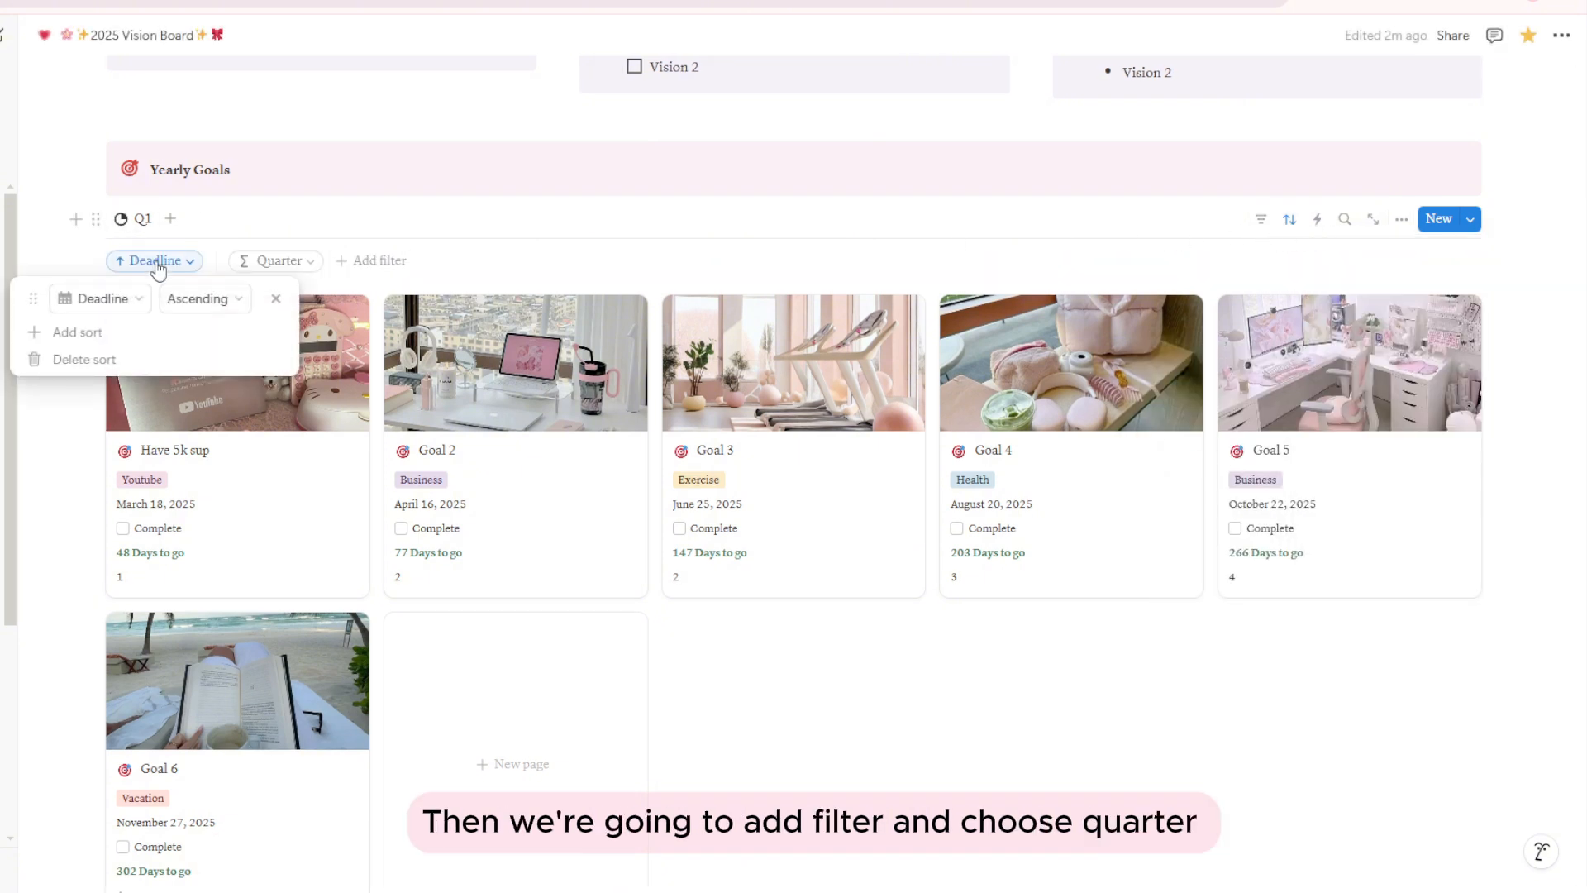
pyautogui.click(310, 263)
pyautogui.click(235, 288)
pyautogui.click(240, 311)
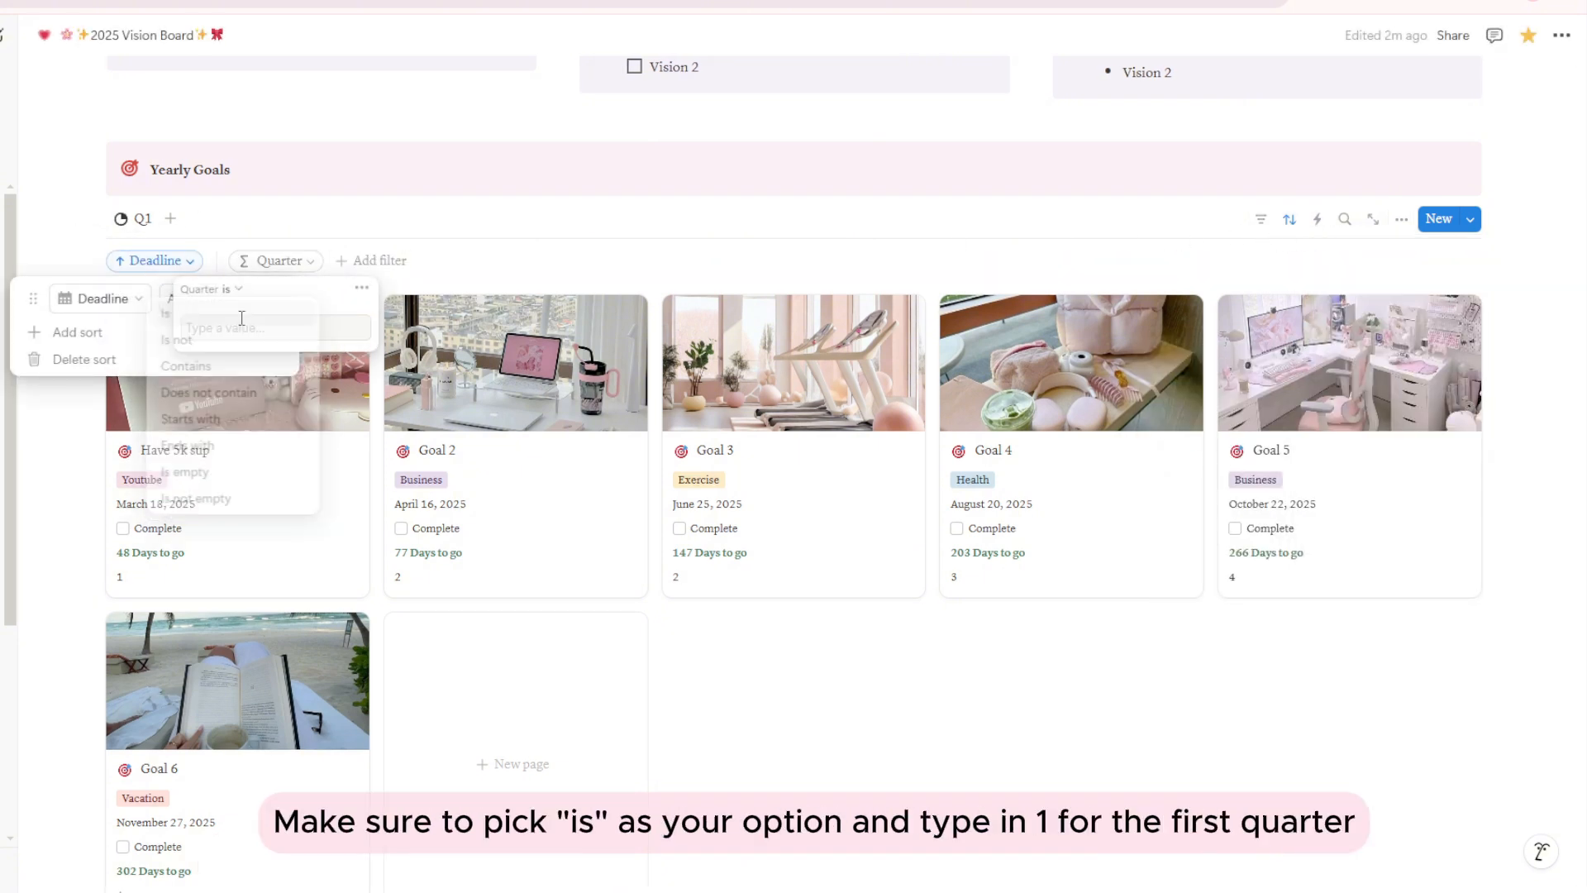
pyautogui.write('1')
pyautogui.press('Escape')
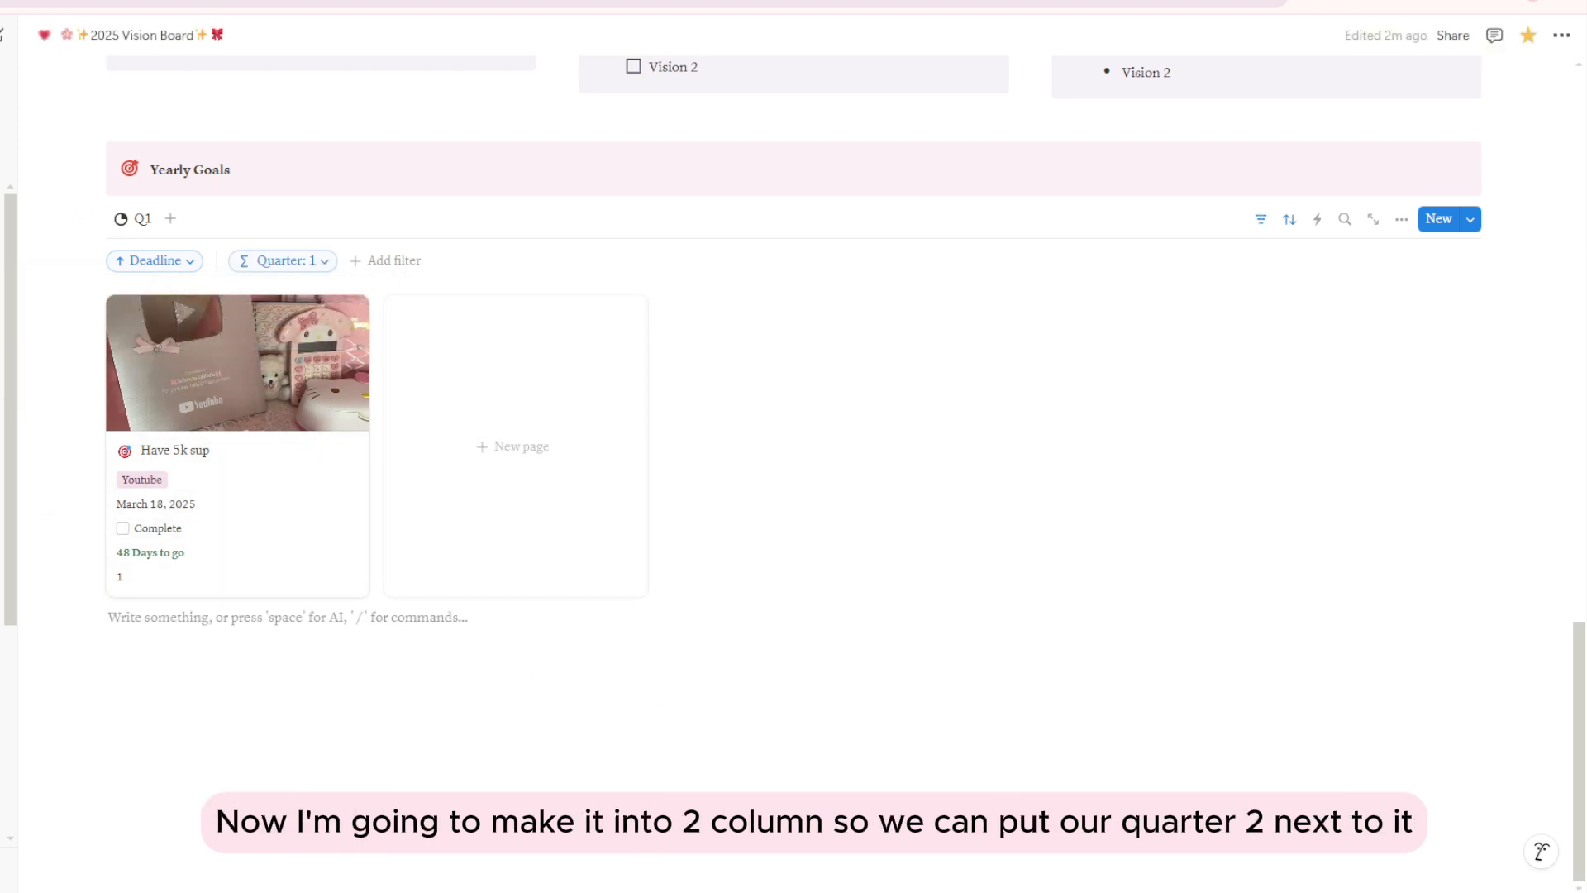
# - Insert a 2 columns block between the Yearly Goals heading and the Q1 view
pyautogui.scroll(1, 93, 303)
pyautogui.moveTo(95, 302); pyautogui.dragTo(91, 656)
pyautogui.click(100, 298)
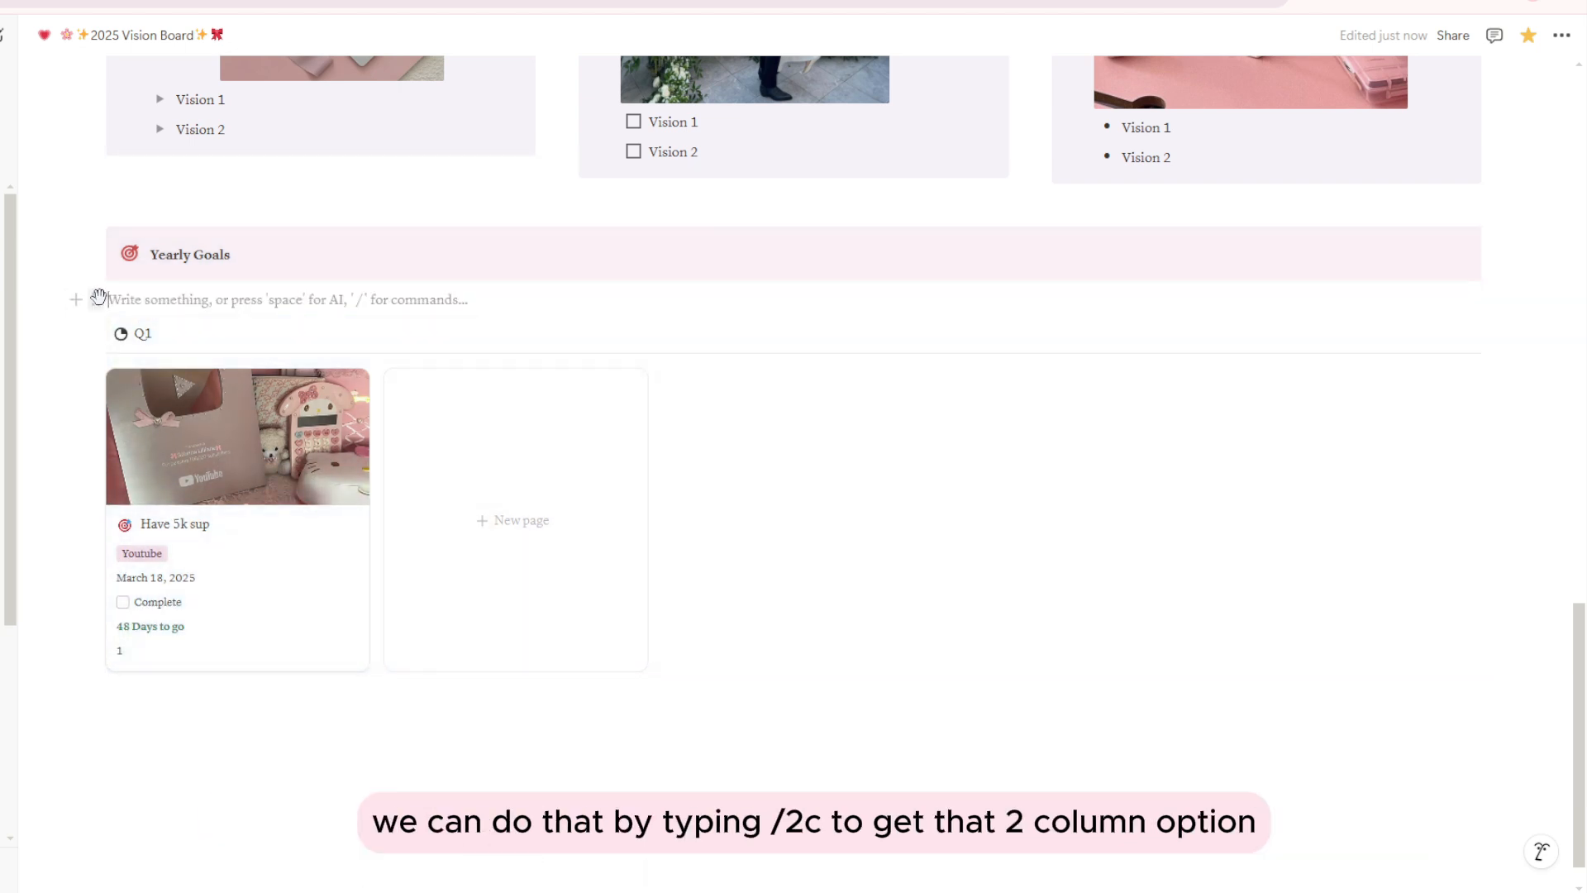
pyautogui.write('/2c')
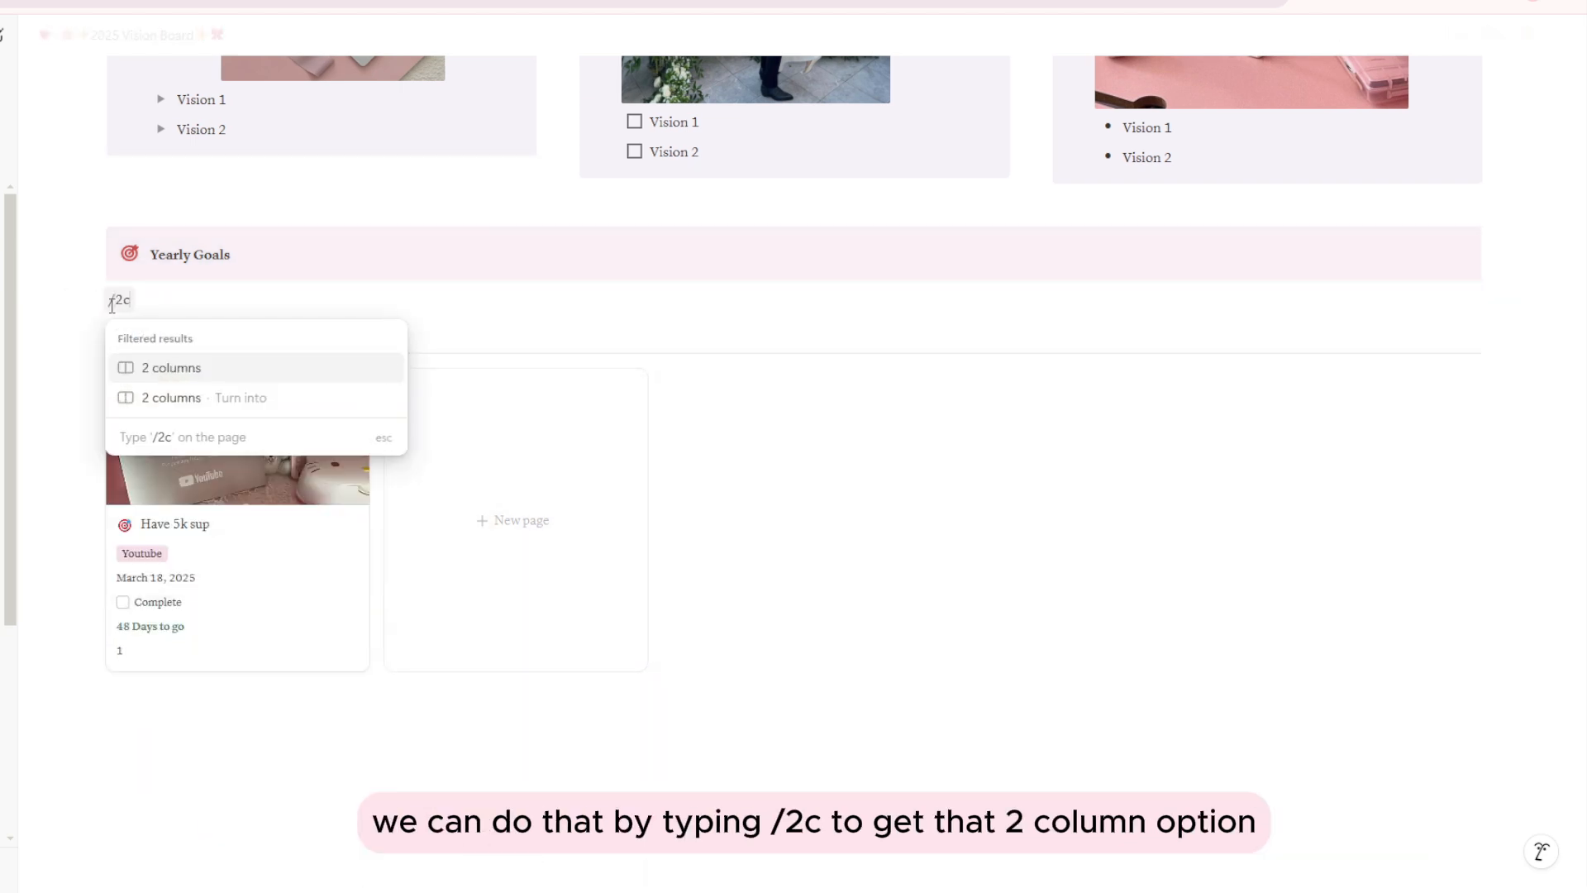
pyautogui.click(157, 371)
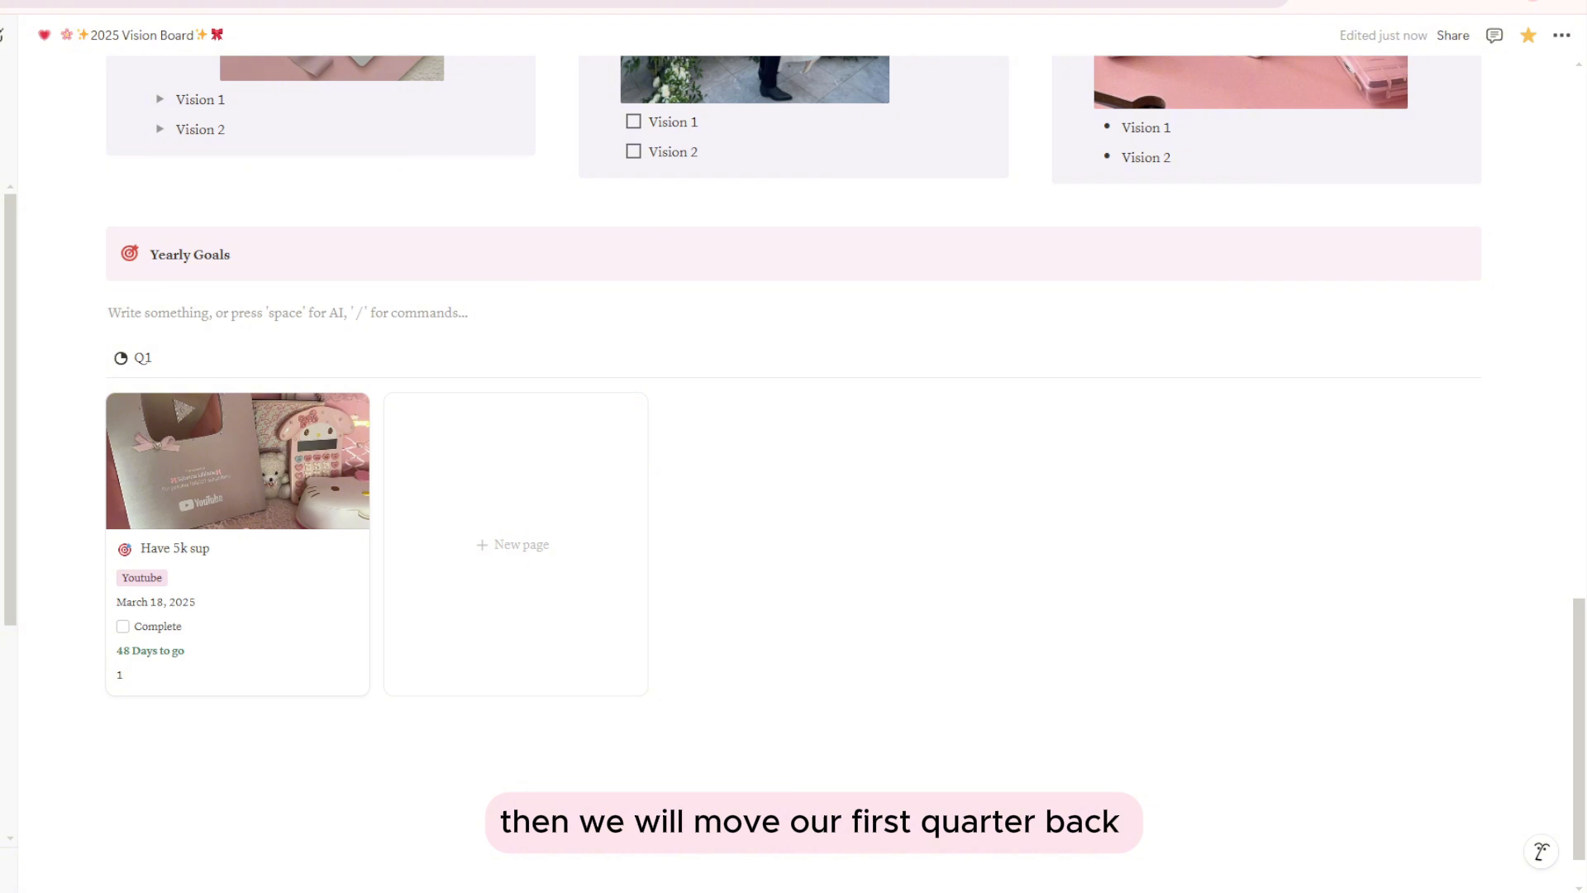
# - Move the Q1 view into the first column and insert a new gallery view linked to Yearly Goals in the second column
pyautogui.moveTo(96, 362); pyautogui.dragTo(121, 317)
pyautogui.click(881, 435)
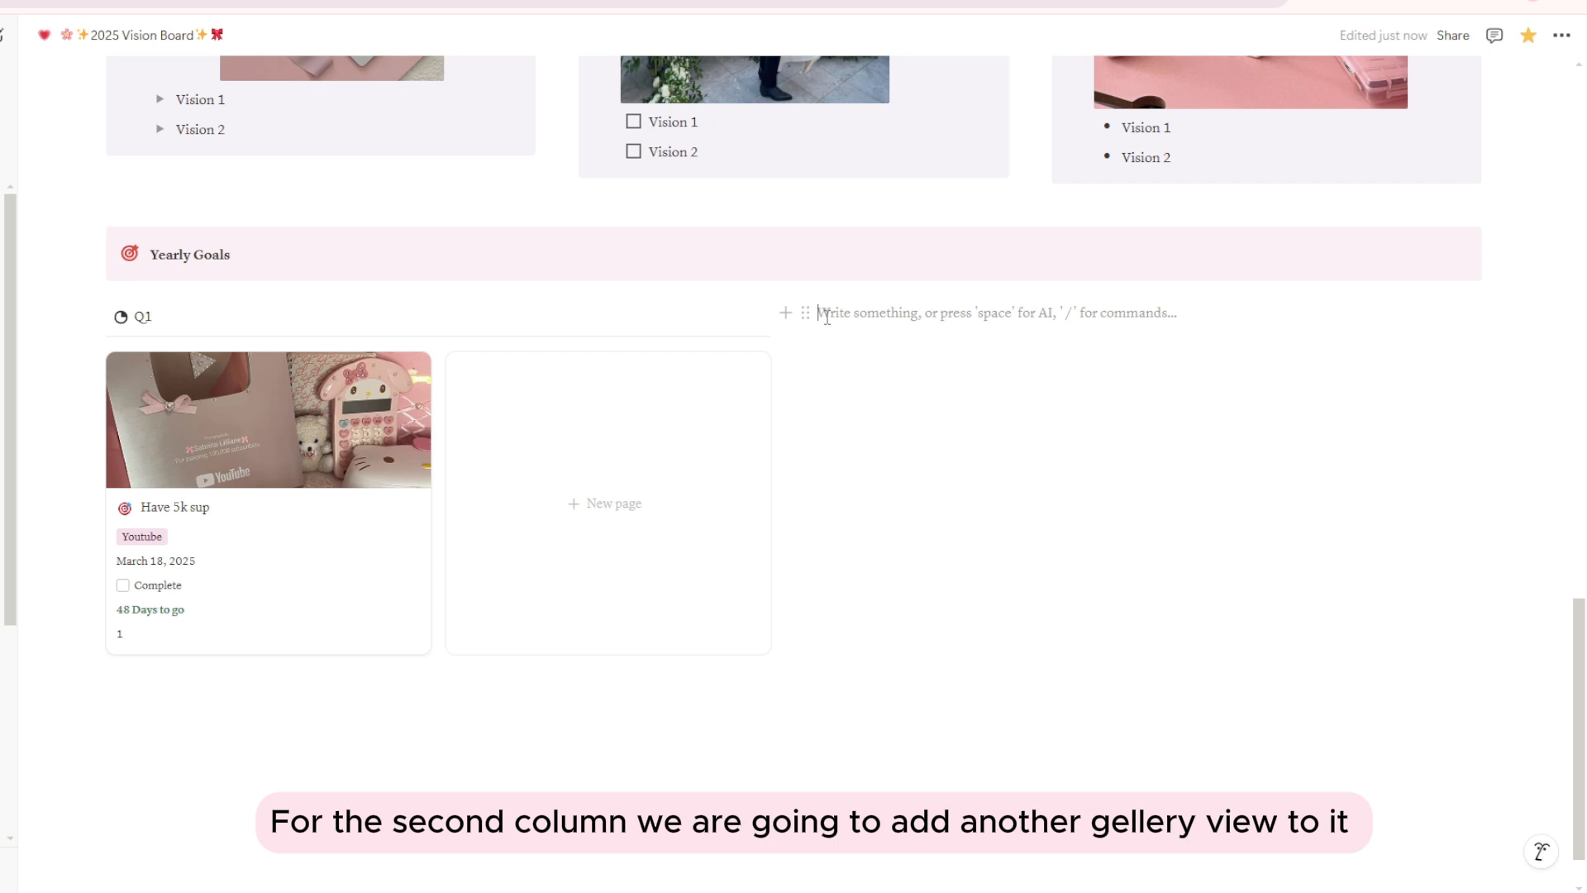
pyautogui.write('/g')
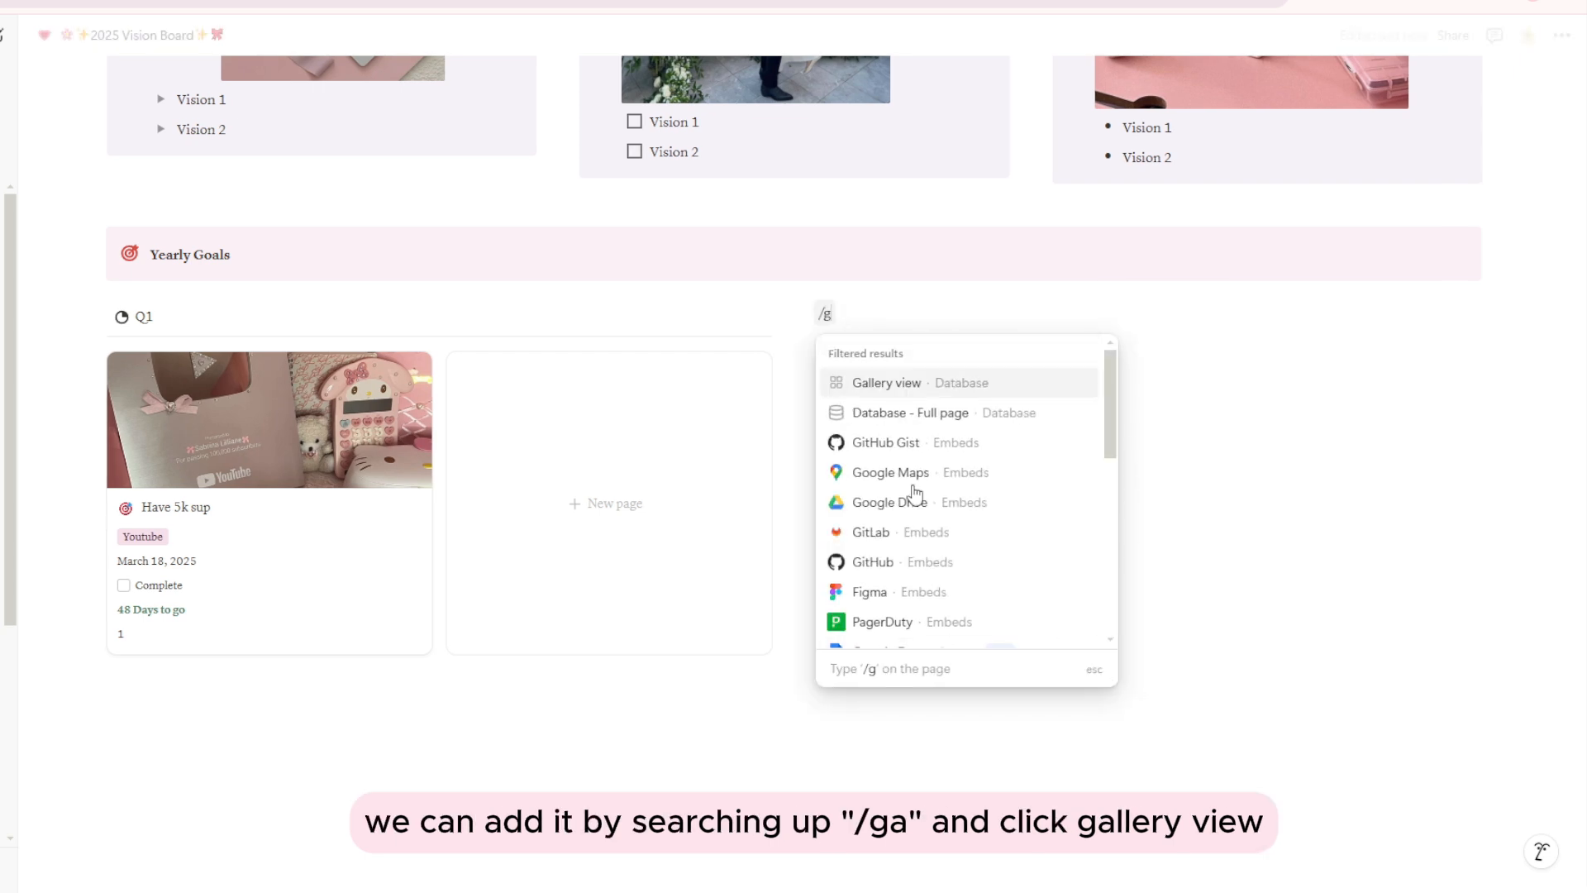
pyautogui.write('a')
pyautogui.click(898, 386)
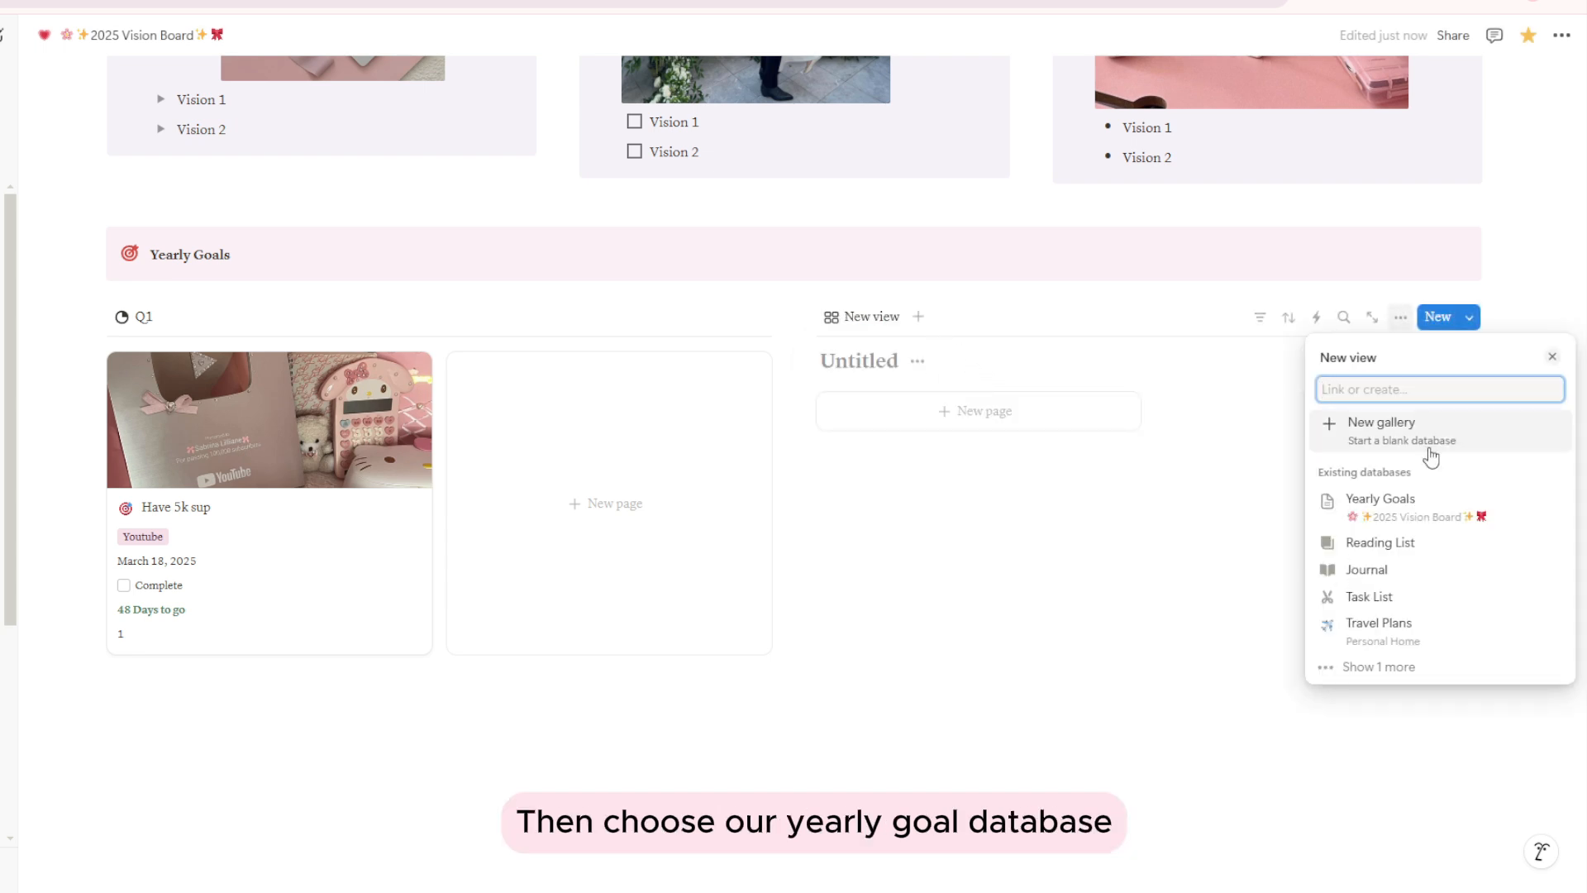
pyautogui.click(1439, 524)
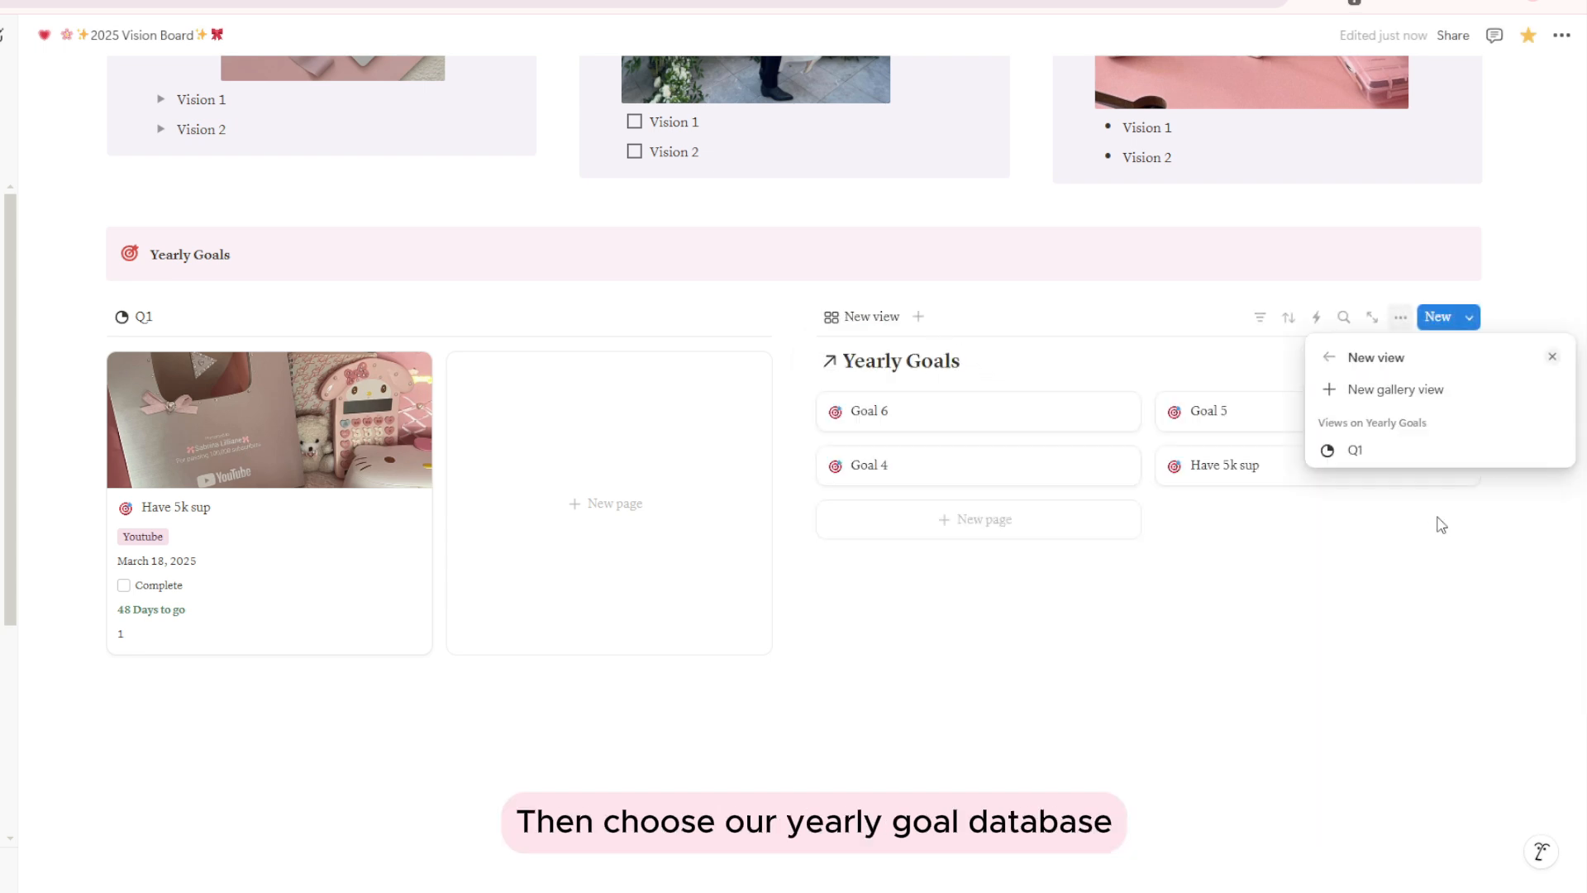
pyautogui.click(1310, 626)
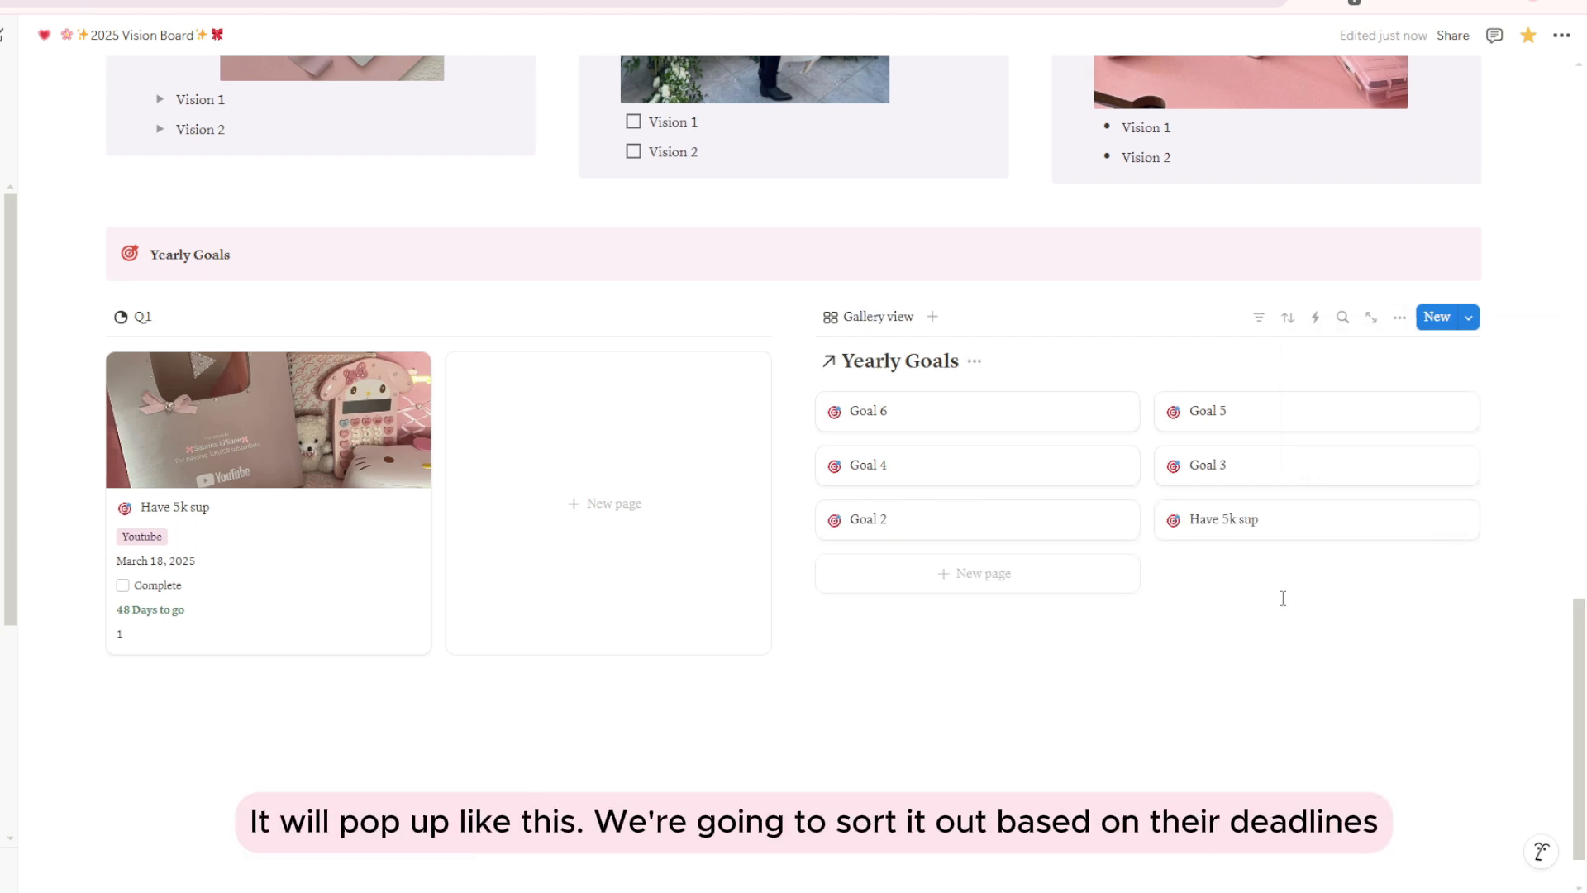
# - Sort the new gallery view in the second column by Deadline in ascending order
pyautogui.click(1288, 321)
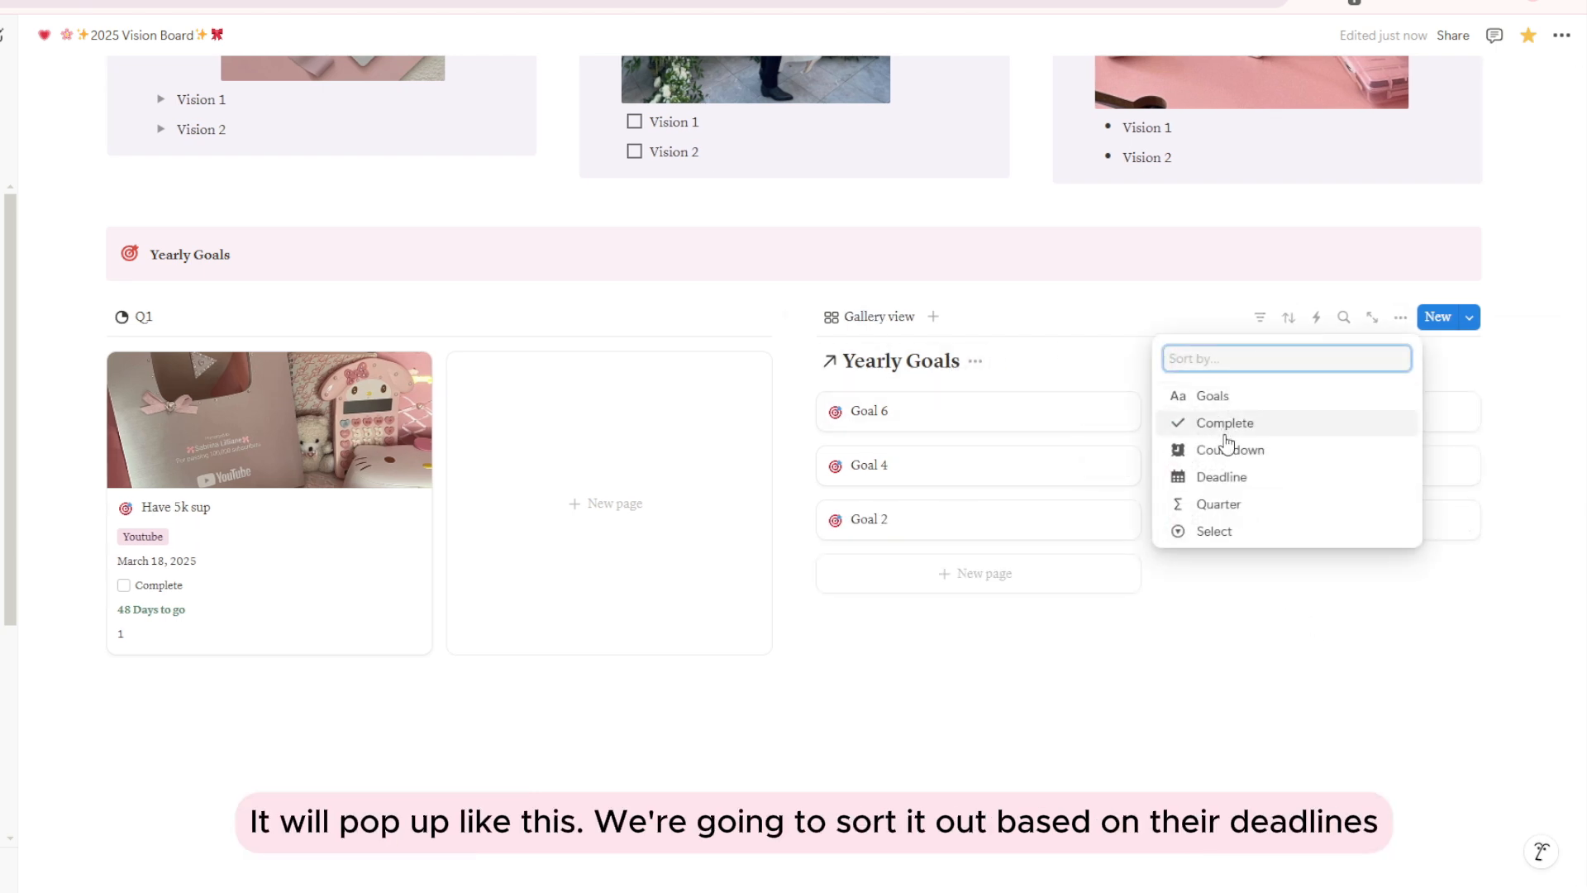
pyautogui.click(1232, 477)
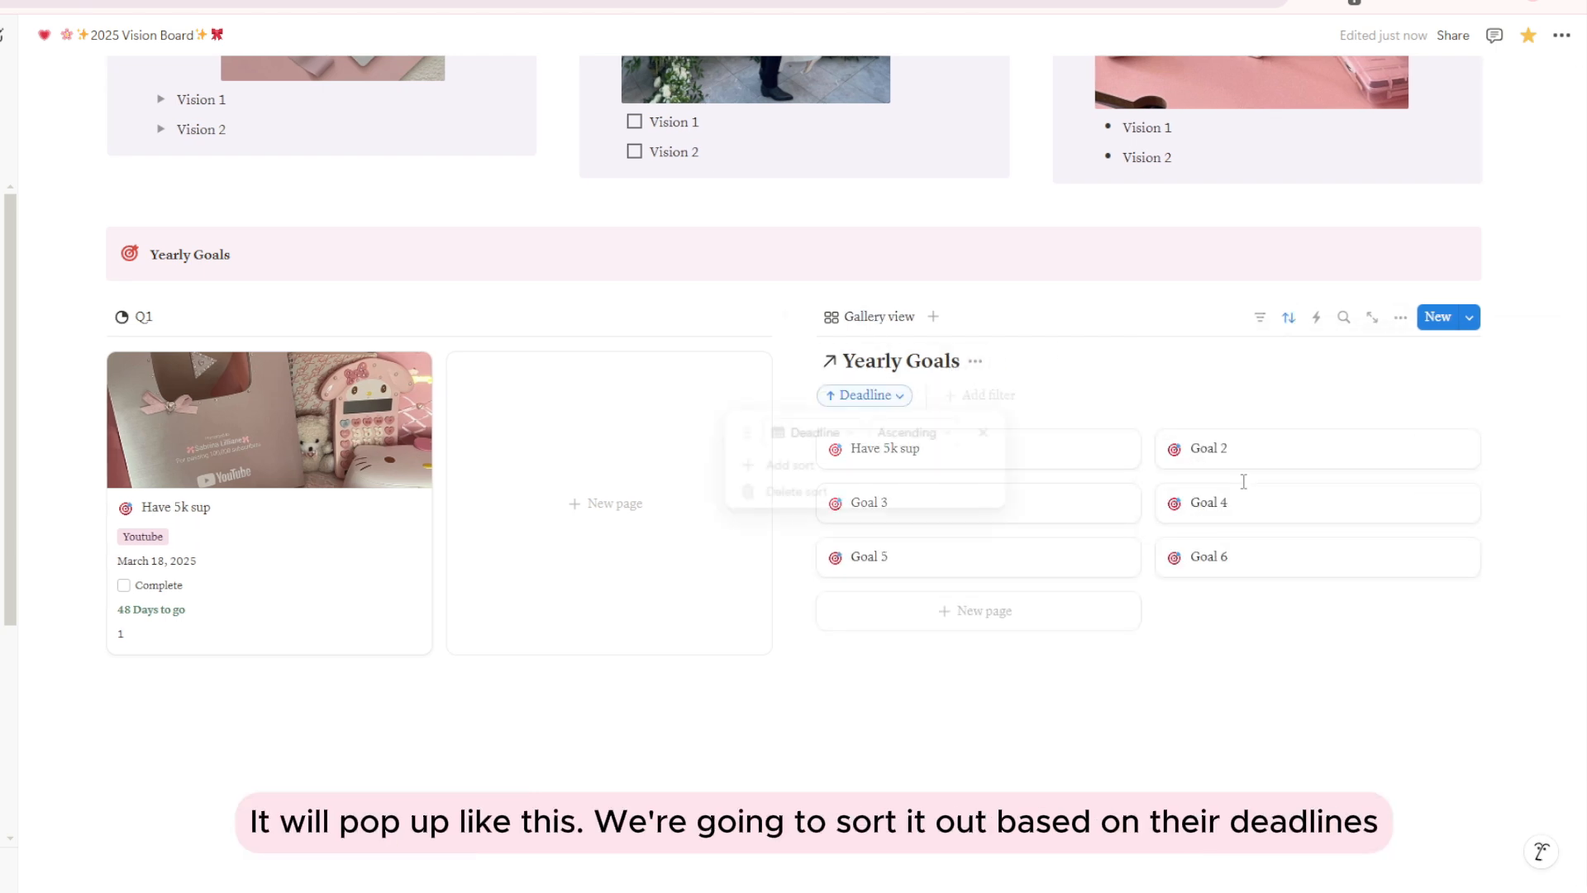
pyautogui.click(981, 396)
pyautogui.click(901, 400)
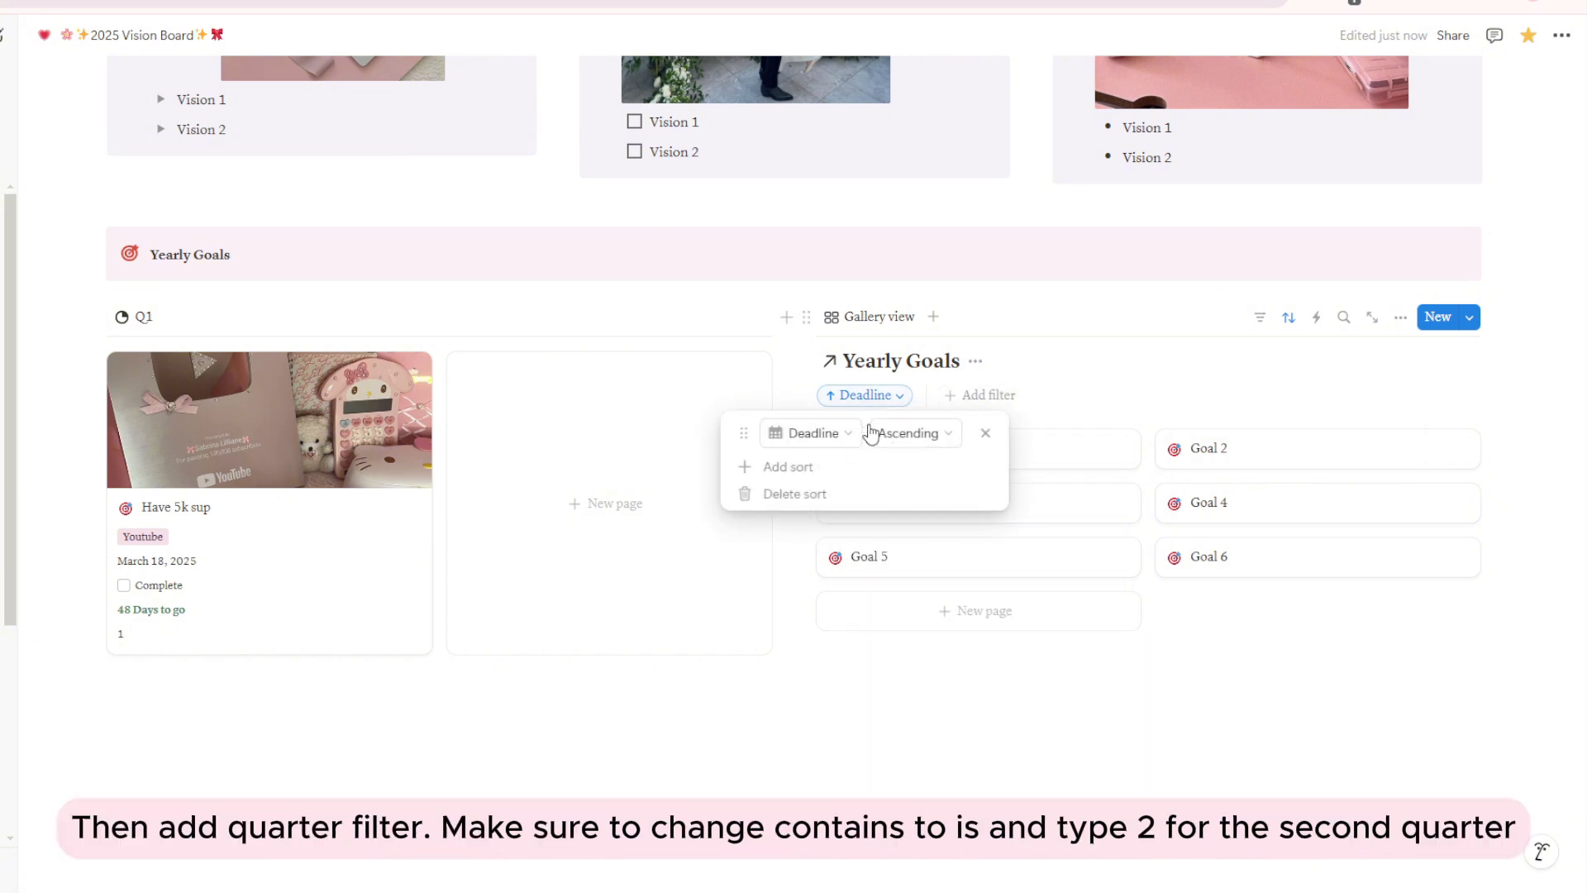
# - Filter the second column's gallery view to goals whose Quarter is 2
pyautogui.click(966, 402)
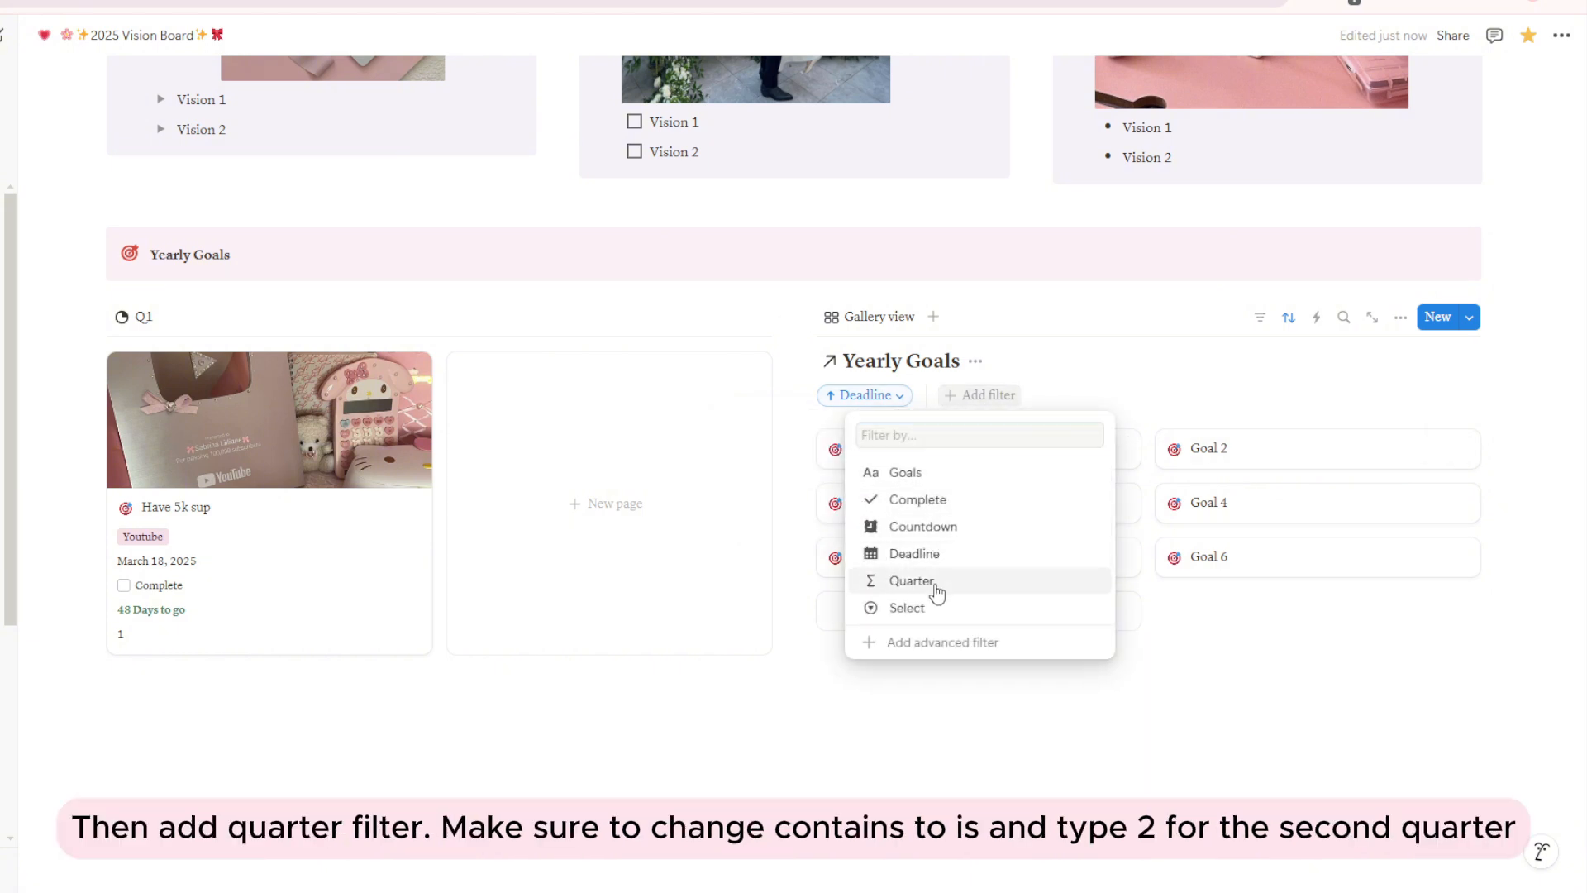
pyautogui.click(912, 581)
pyautogui.click(969, 434)
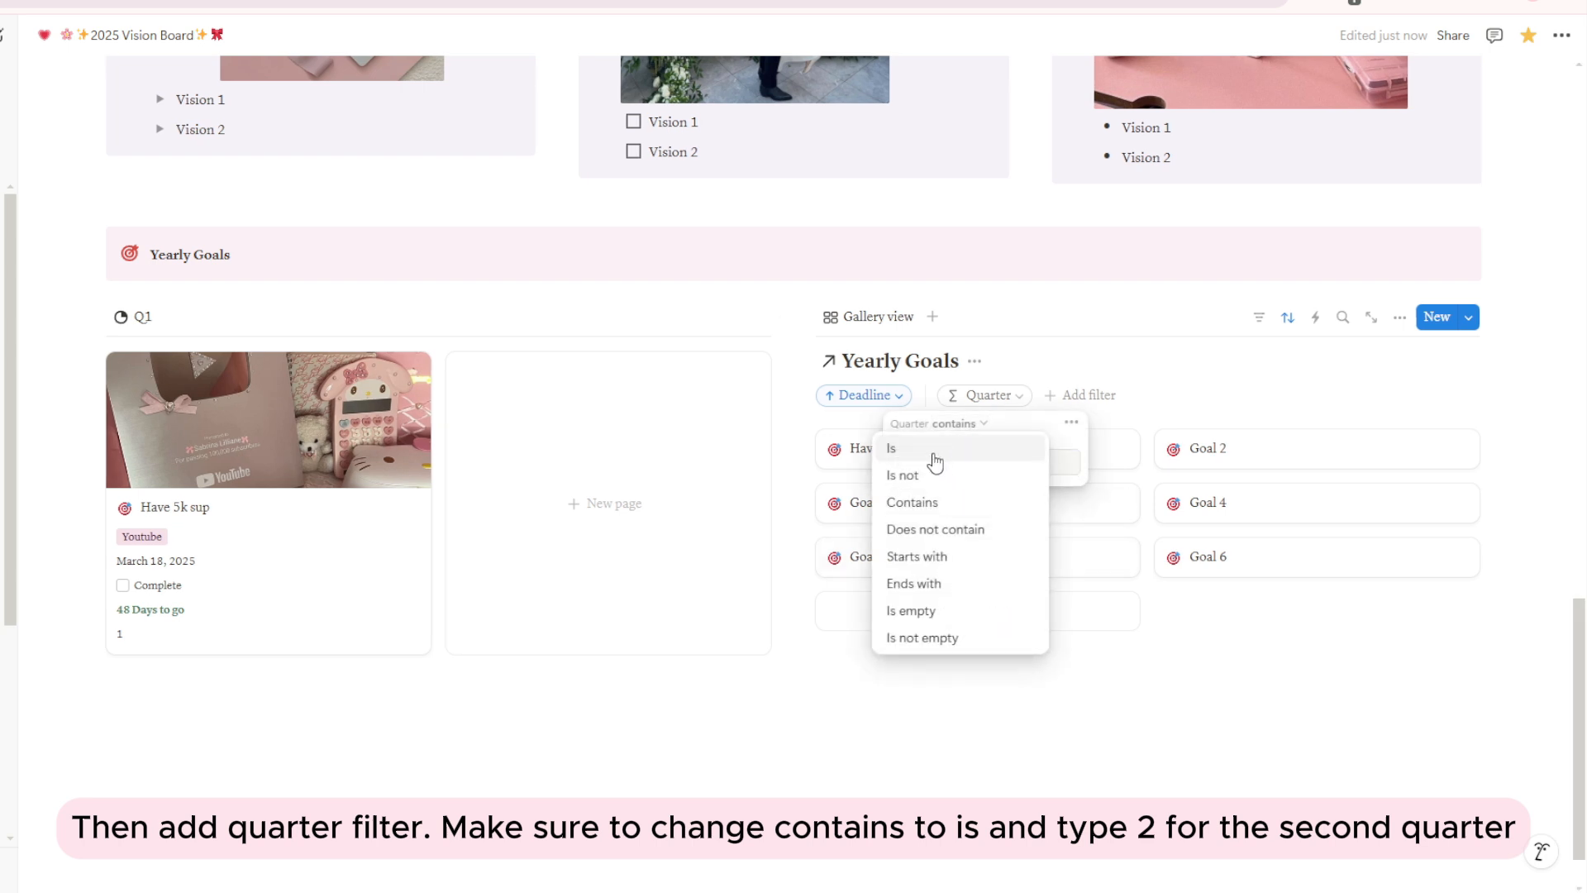
pyautogui.click(930, 447)
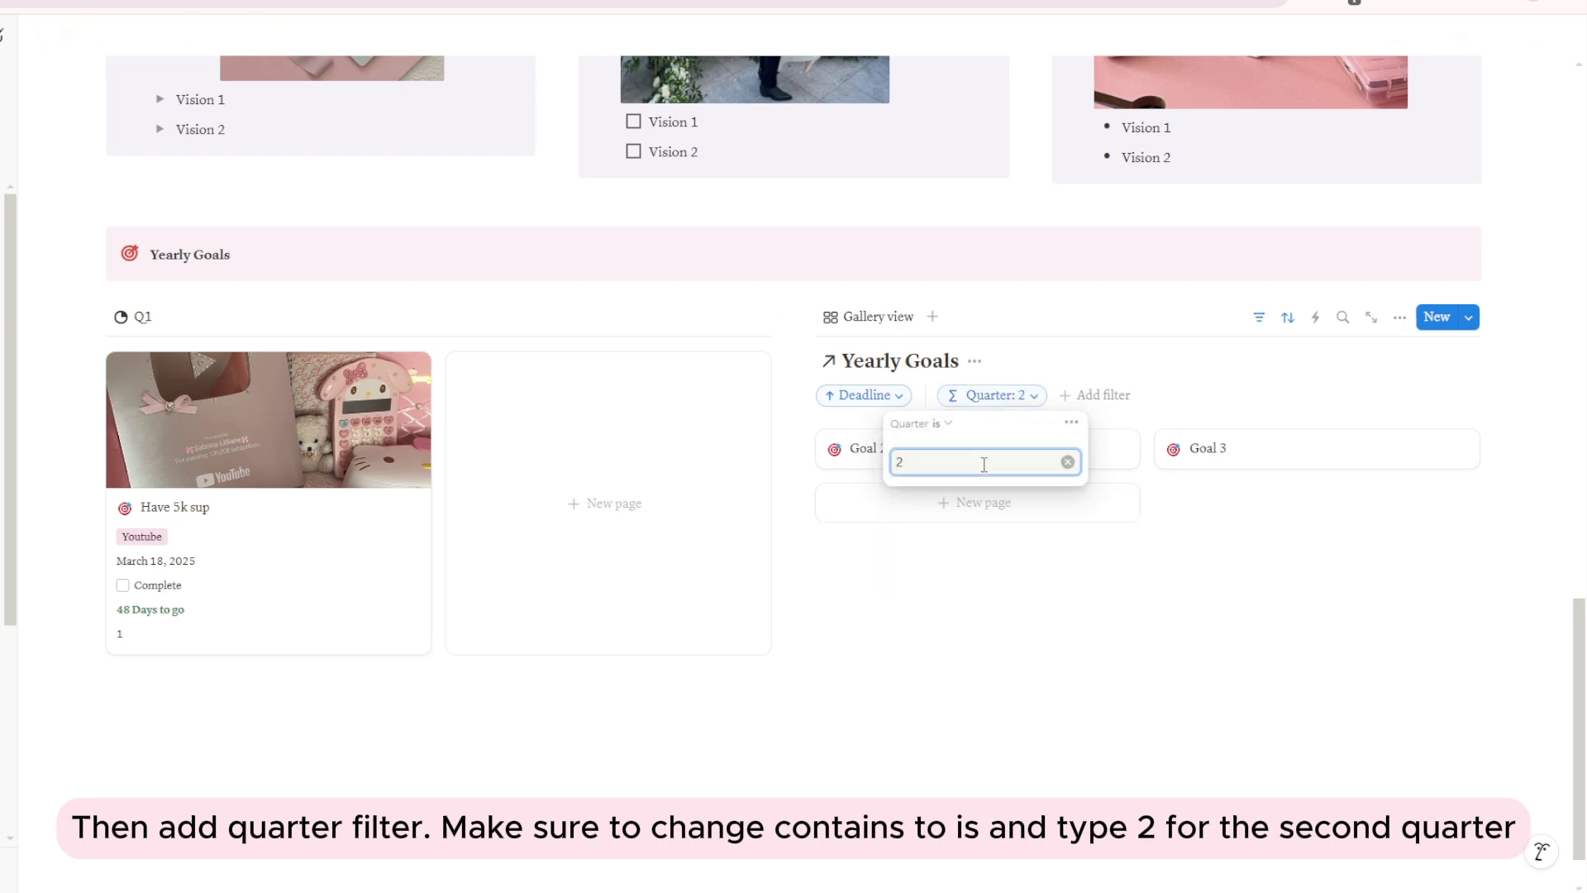
pyautogui.press('Escape')
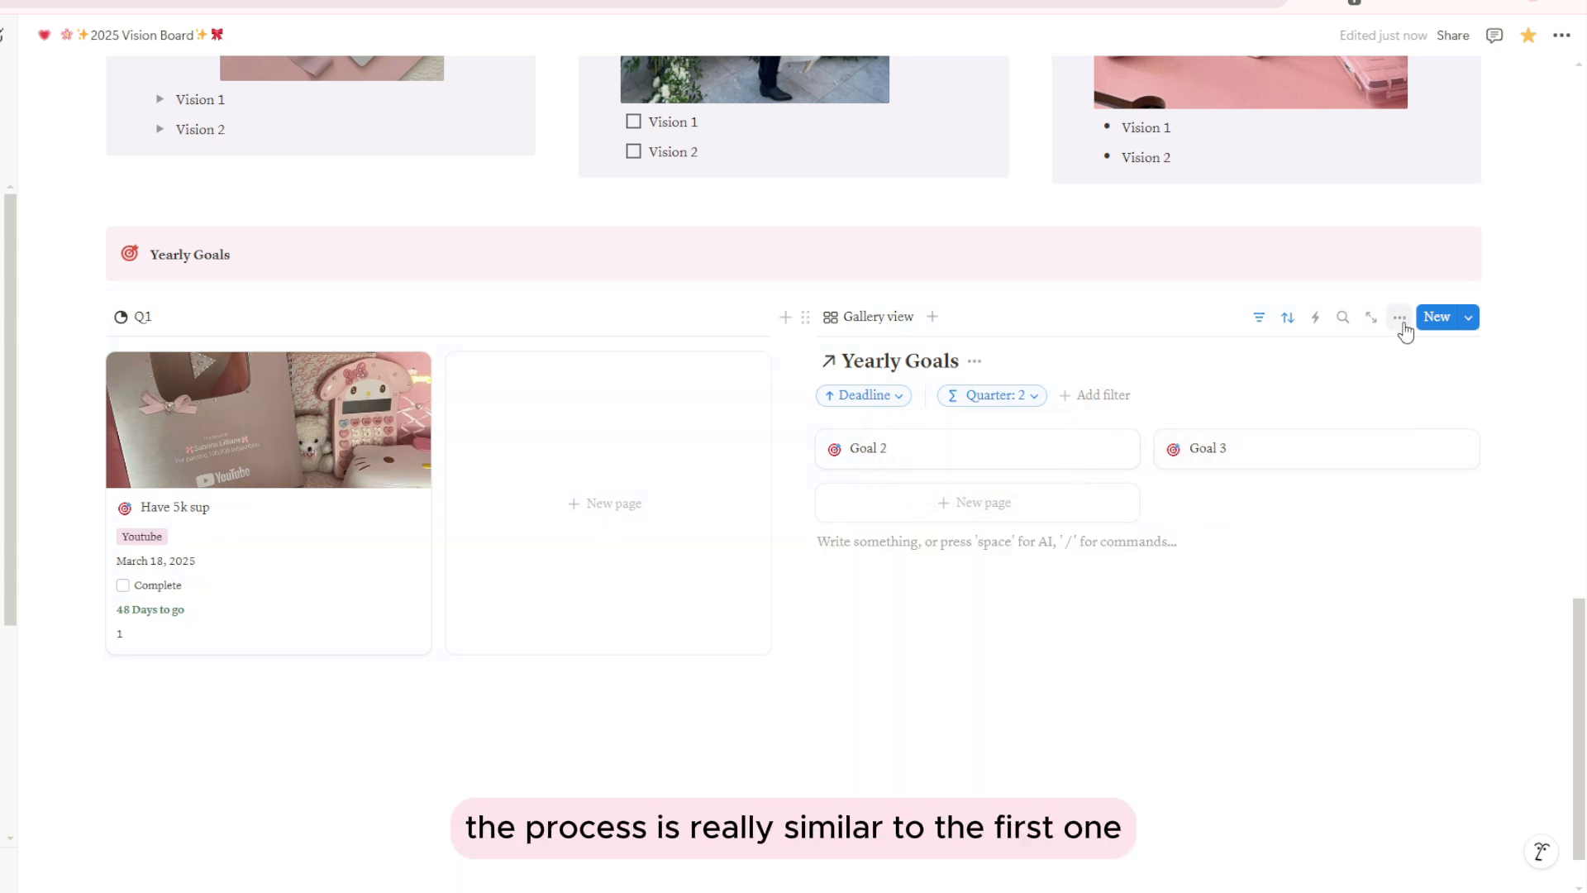
# - Set the card preview of the second column's gallery view to Page cover
pyautogui.click(1399, 317)
pyautogui.click(1328, 390)
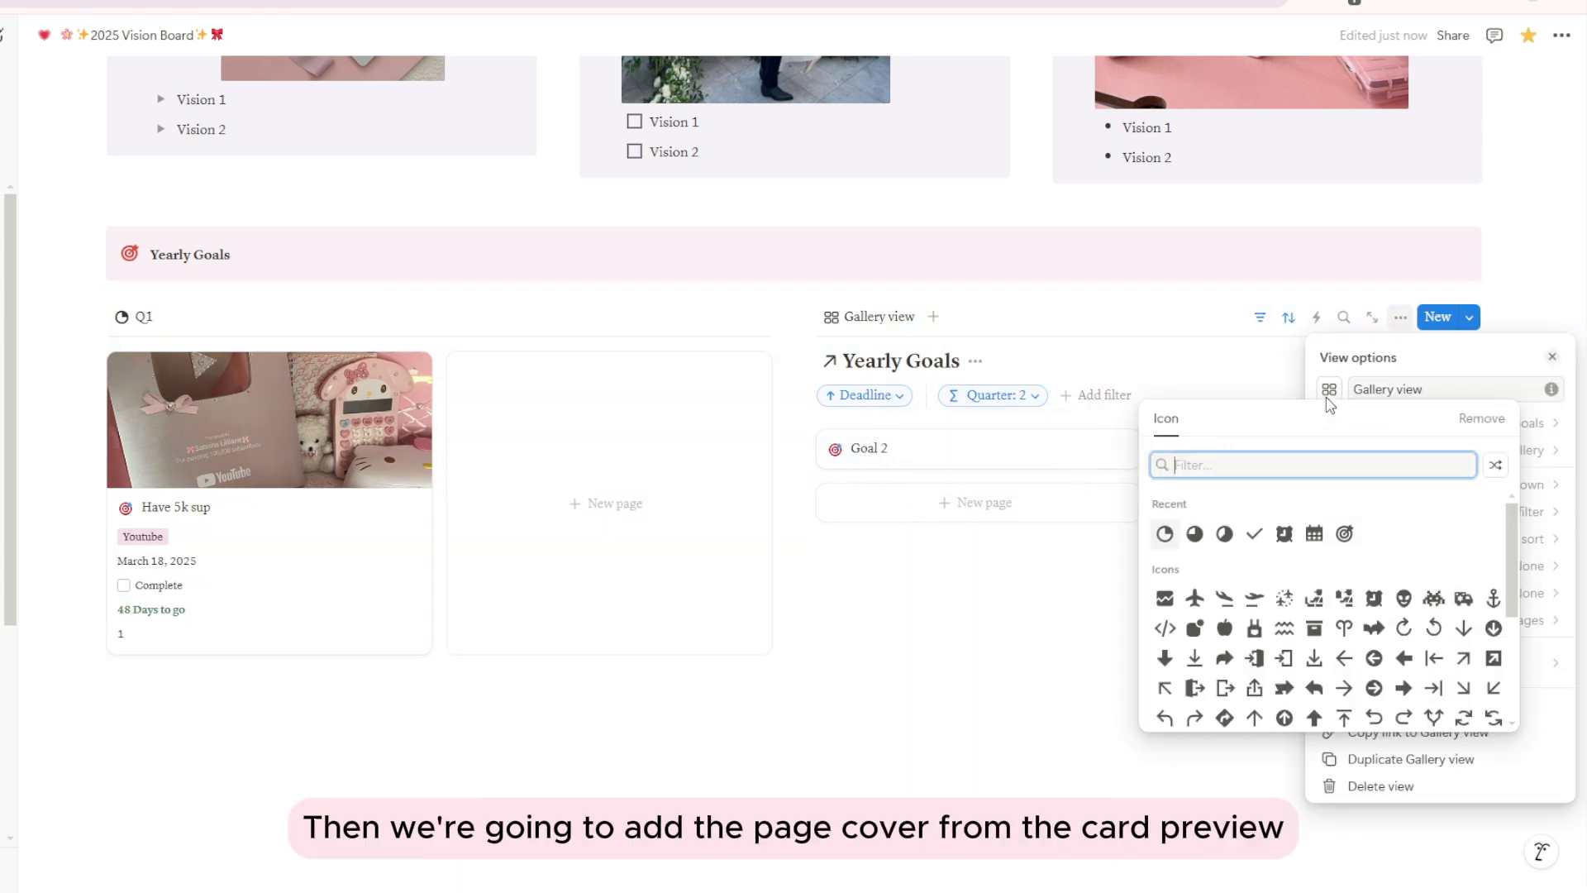
pyautogui.click(1370, 388)
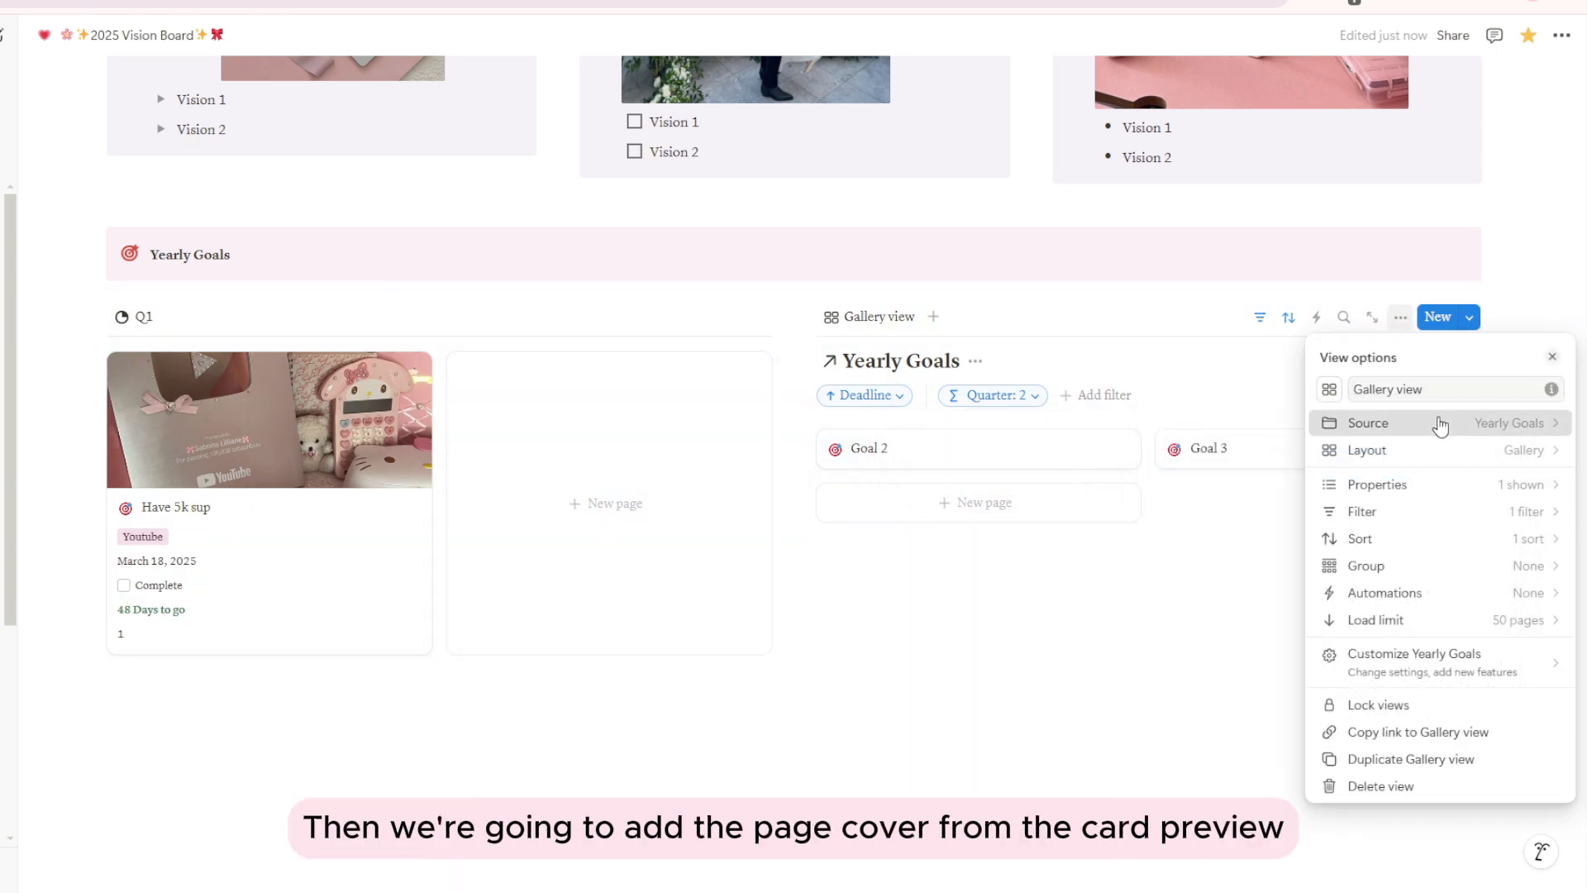
pyautogui.click(1441, 454)
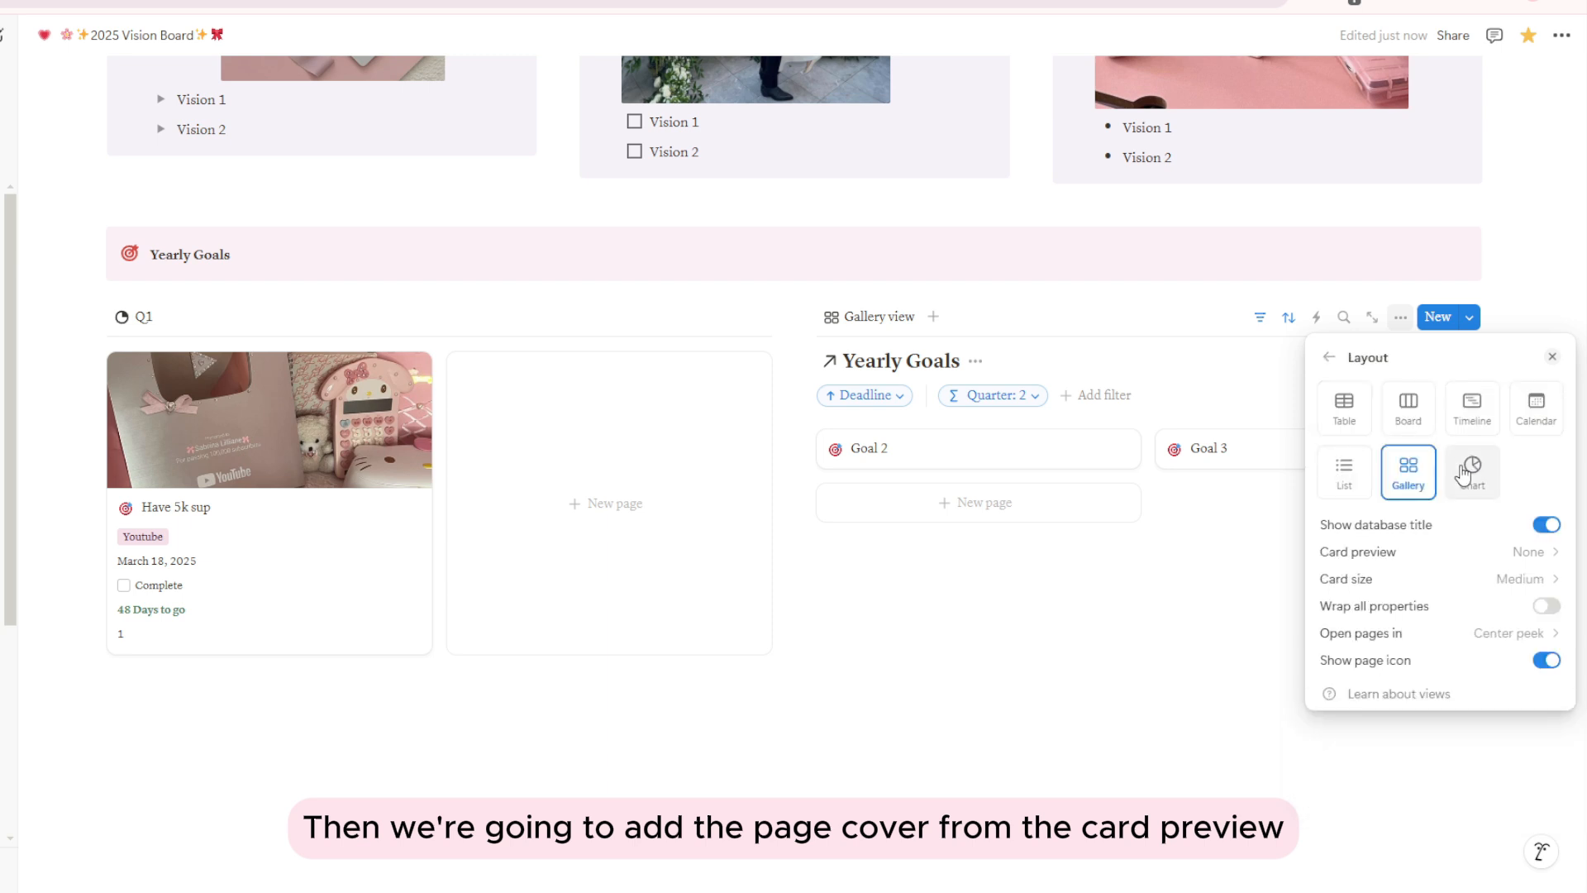
pyautogui.click(1476, 552)
pyautogui.click(1405, 608)
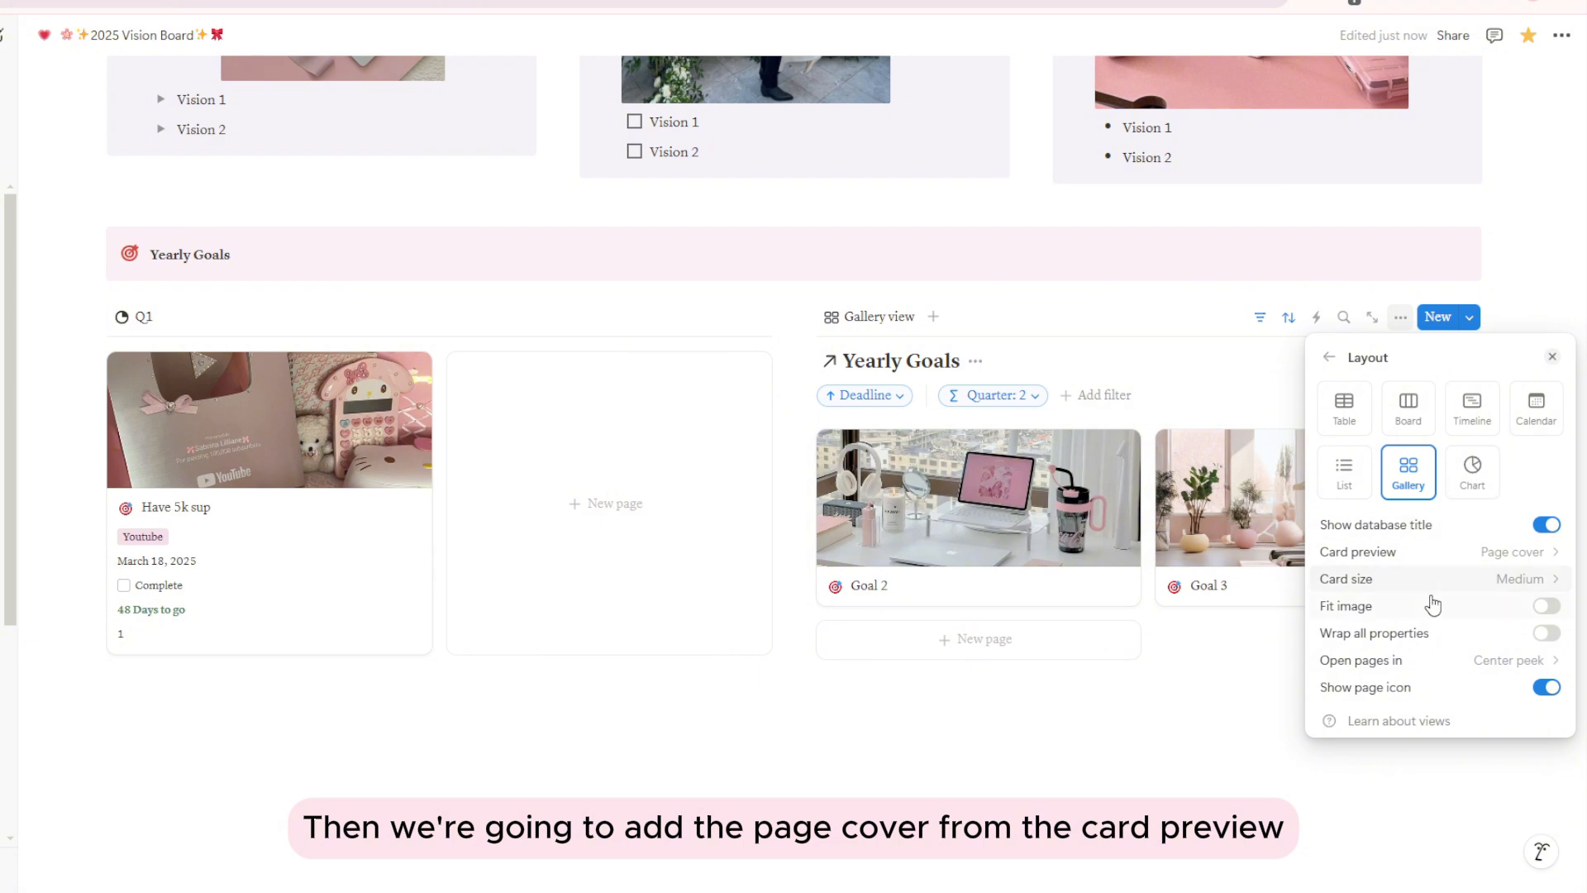
pyautogui.click(1269, 403)
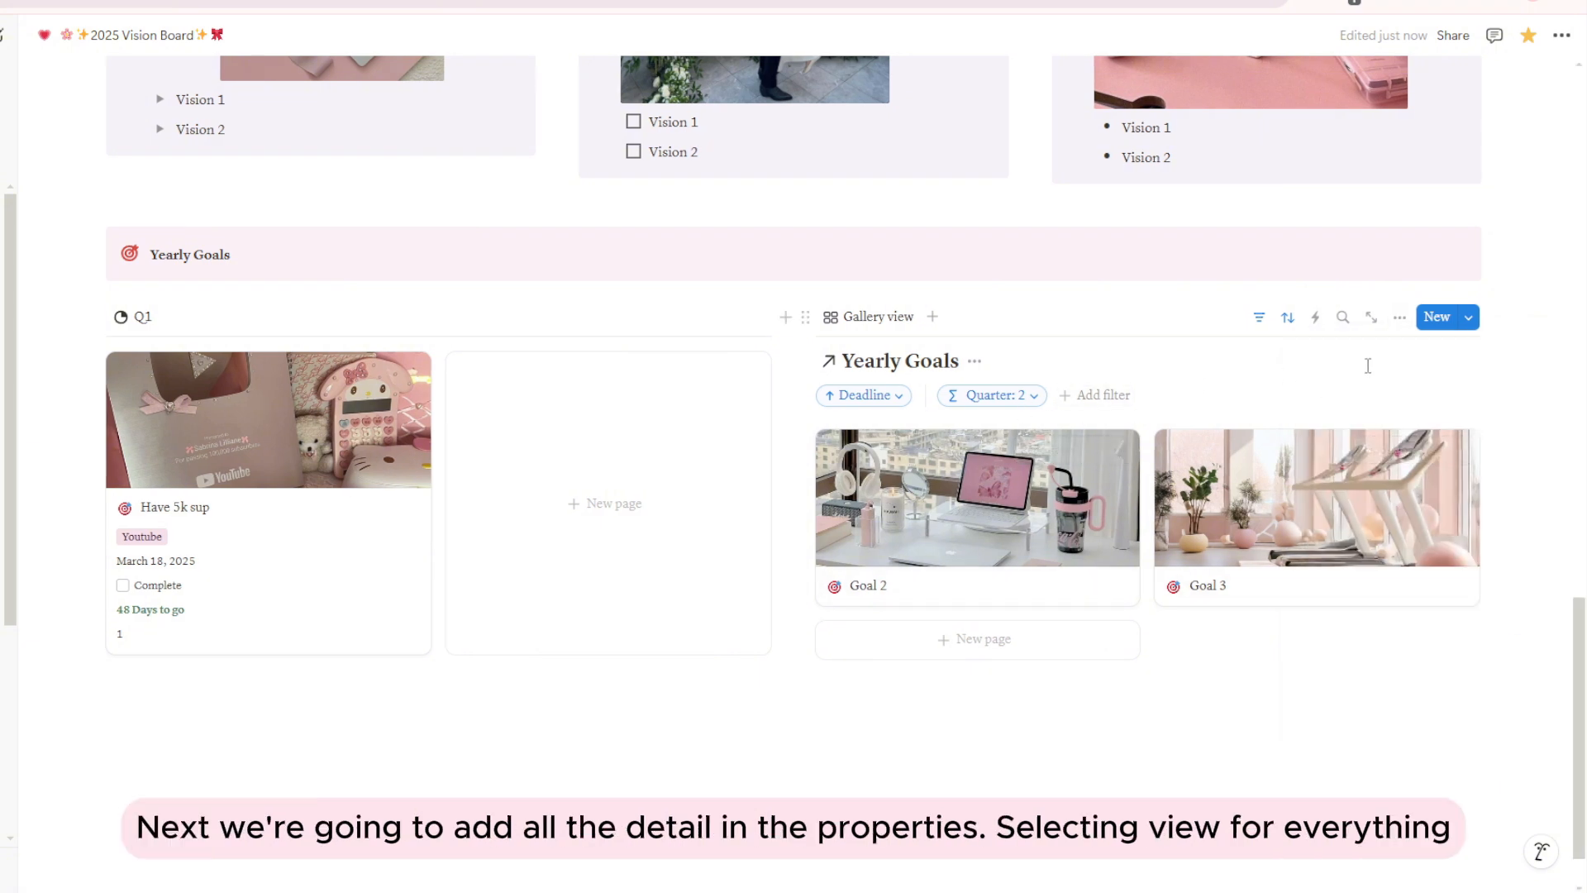
# - Show the Select, Deadline, Complete, Countdown and Quarter properties on the cards of the second column's gallery view
pyautogui.click(1399, 318)
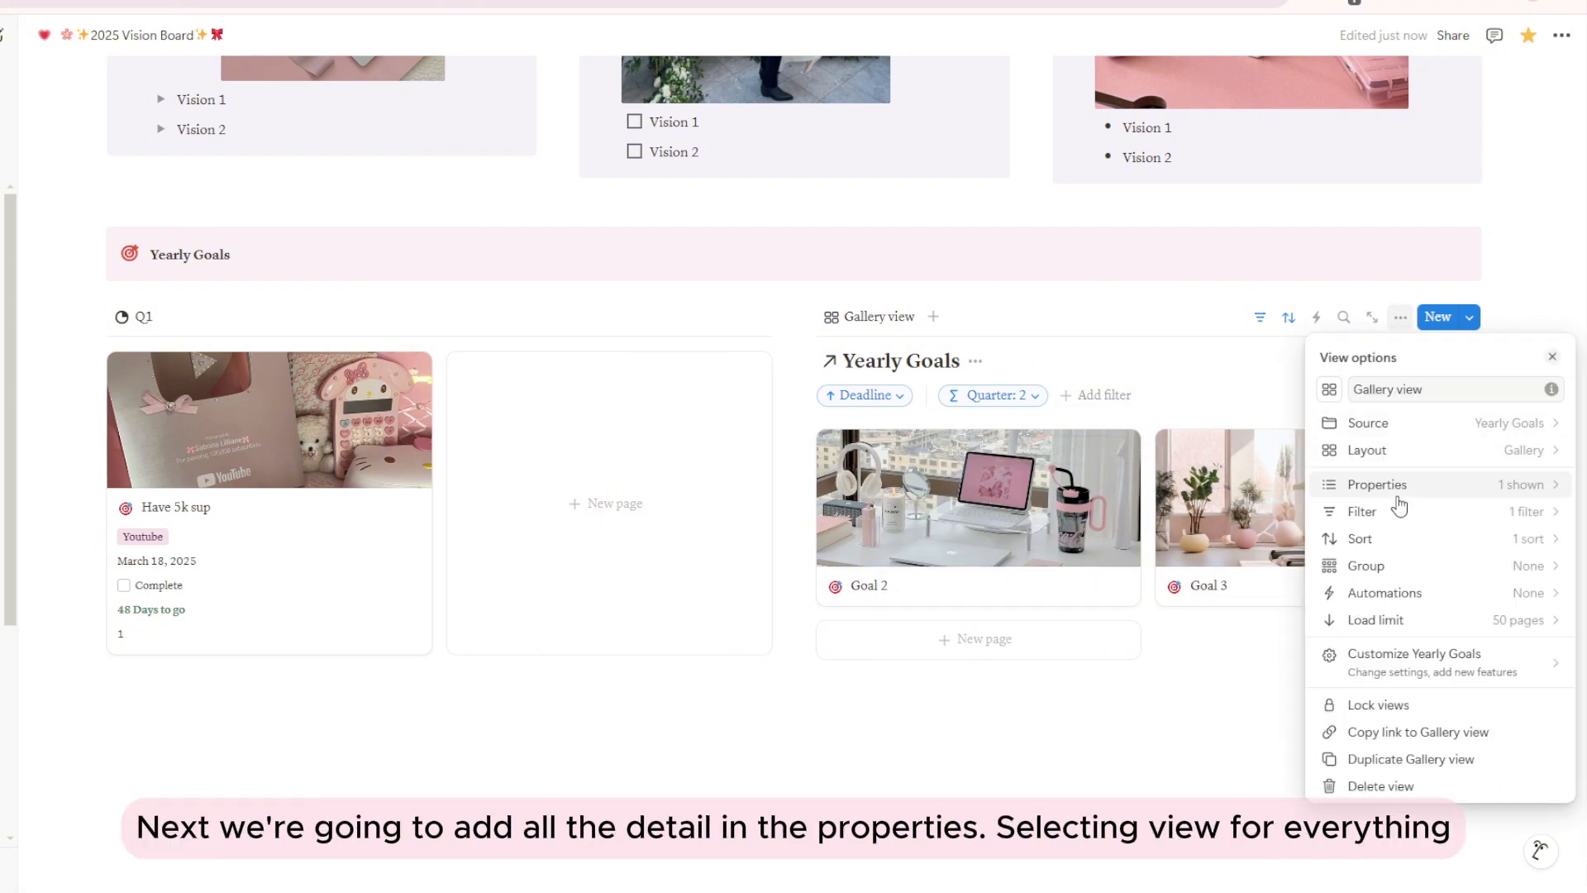
pyautogui.click(1355, 482)
pyautogui.click(1532, 620)
pyautogui.click(1532, 593)
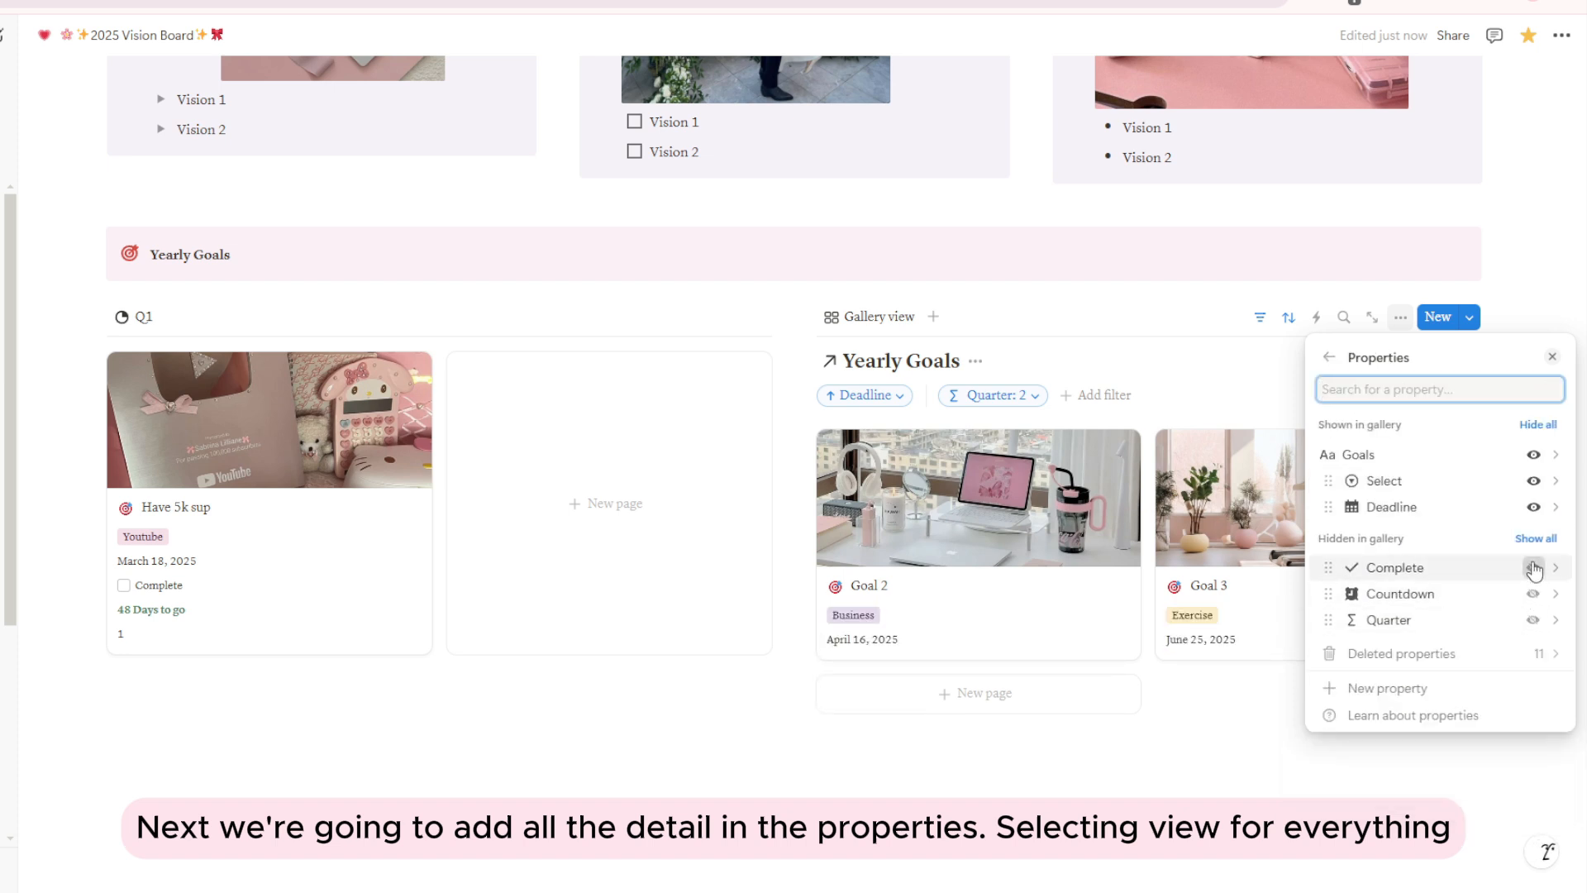
pyautogui.click(1532, 567)
pyautogui.click(1532, 593)
pyautogui.click(1532, 620)
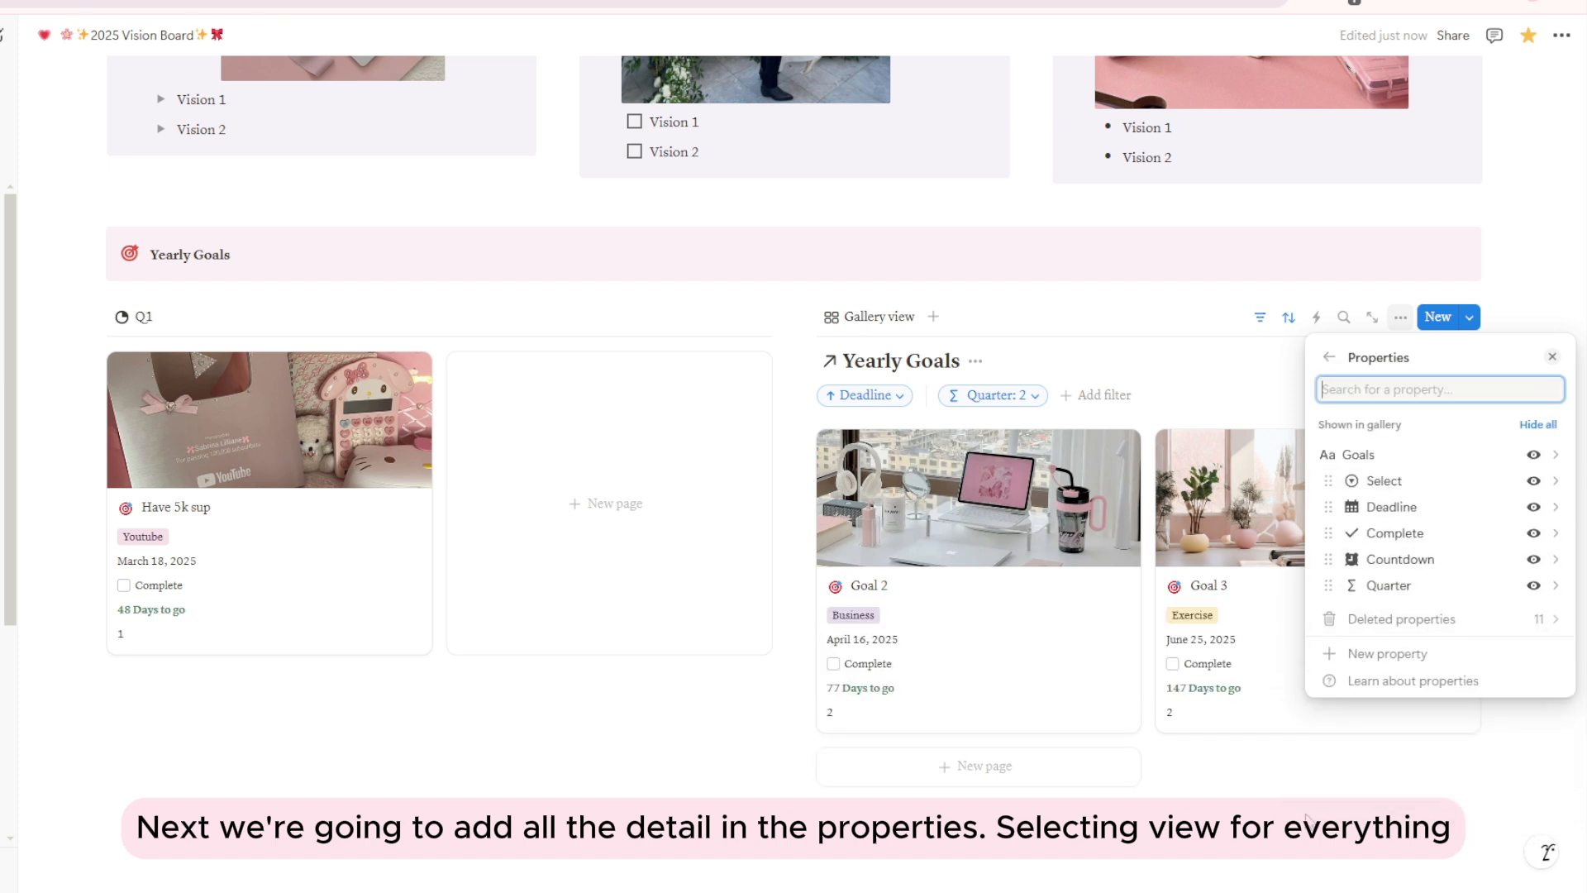
pyautogui.click(1280, 818)
# - Rename the second column's gallery view to "Q2" and change its icon to a half-filled circle
pyautogui.scroll(-3, 1226, 795)
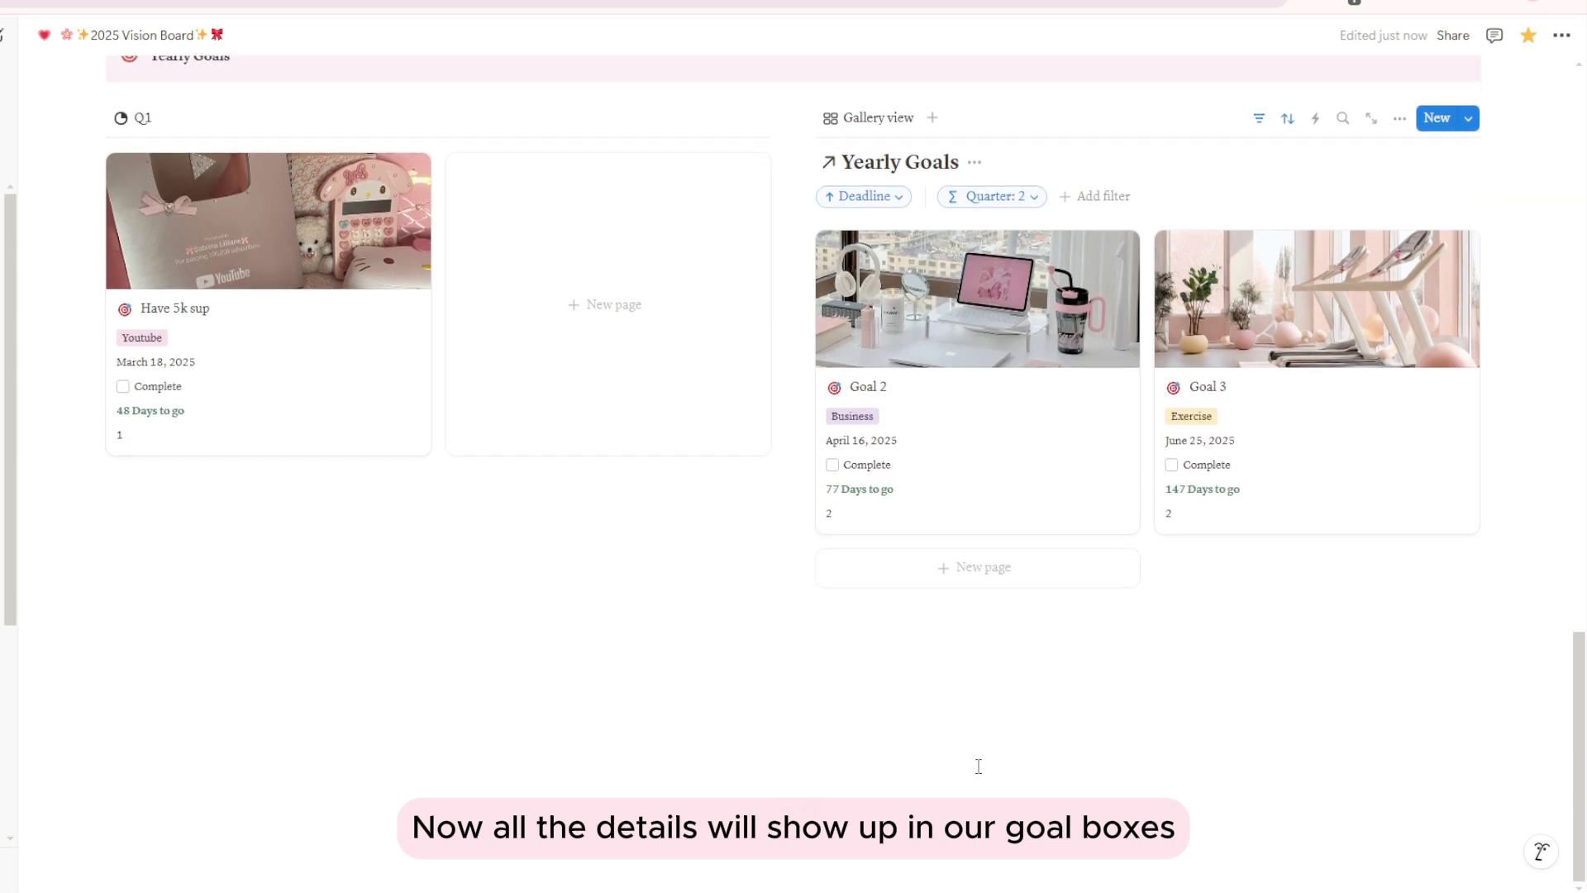
pyautogui.click(872, 120)
pyautogui.click(859, 155)
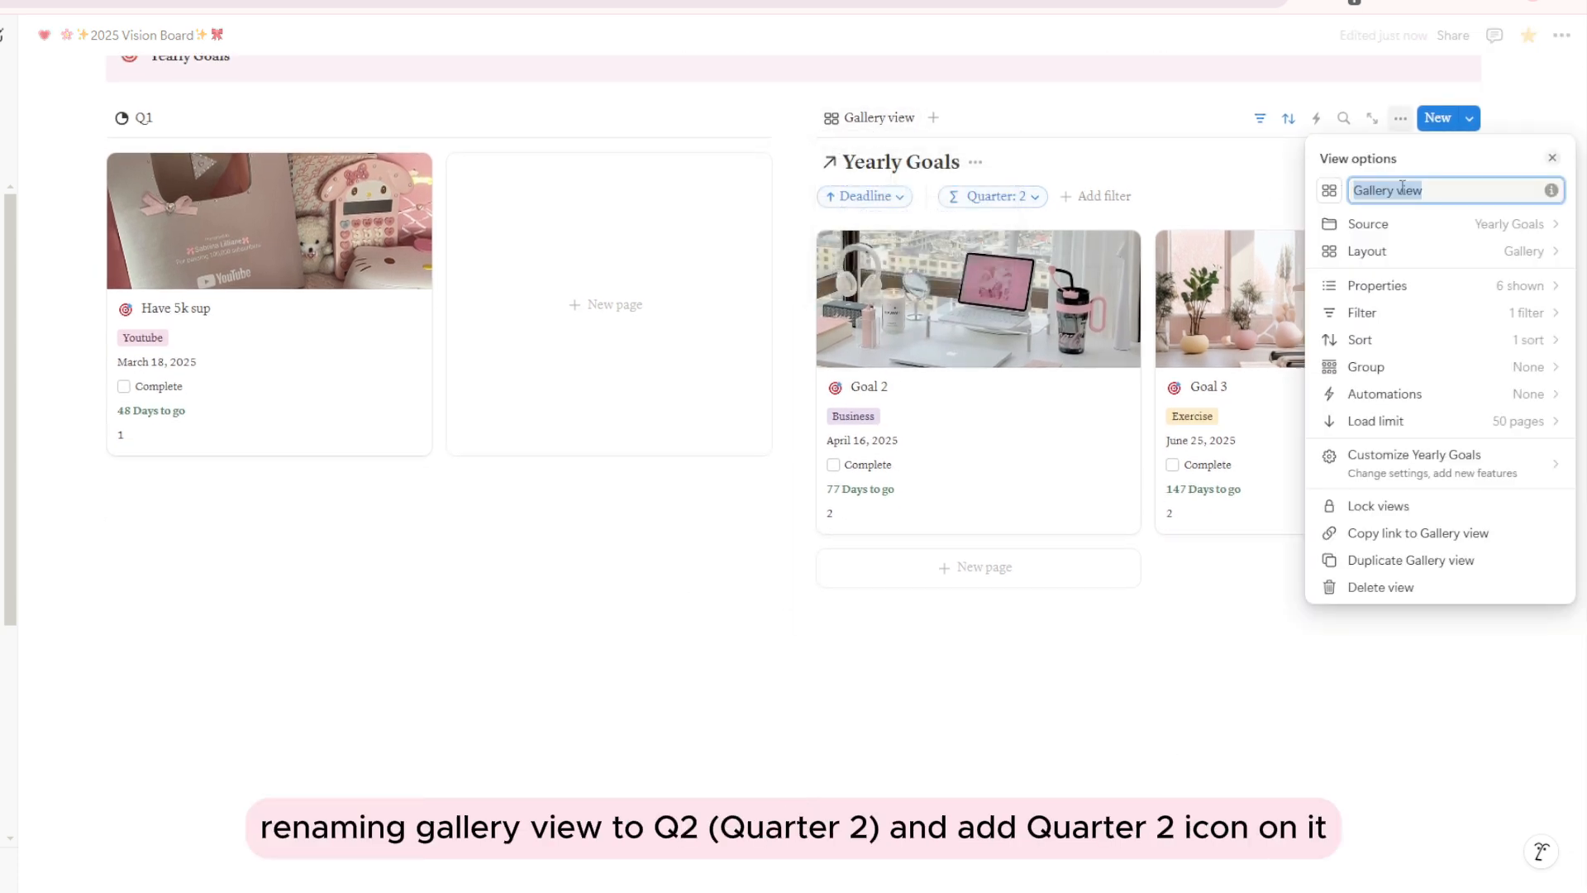
pyautogui.write('Q2')
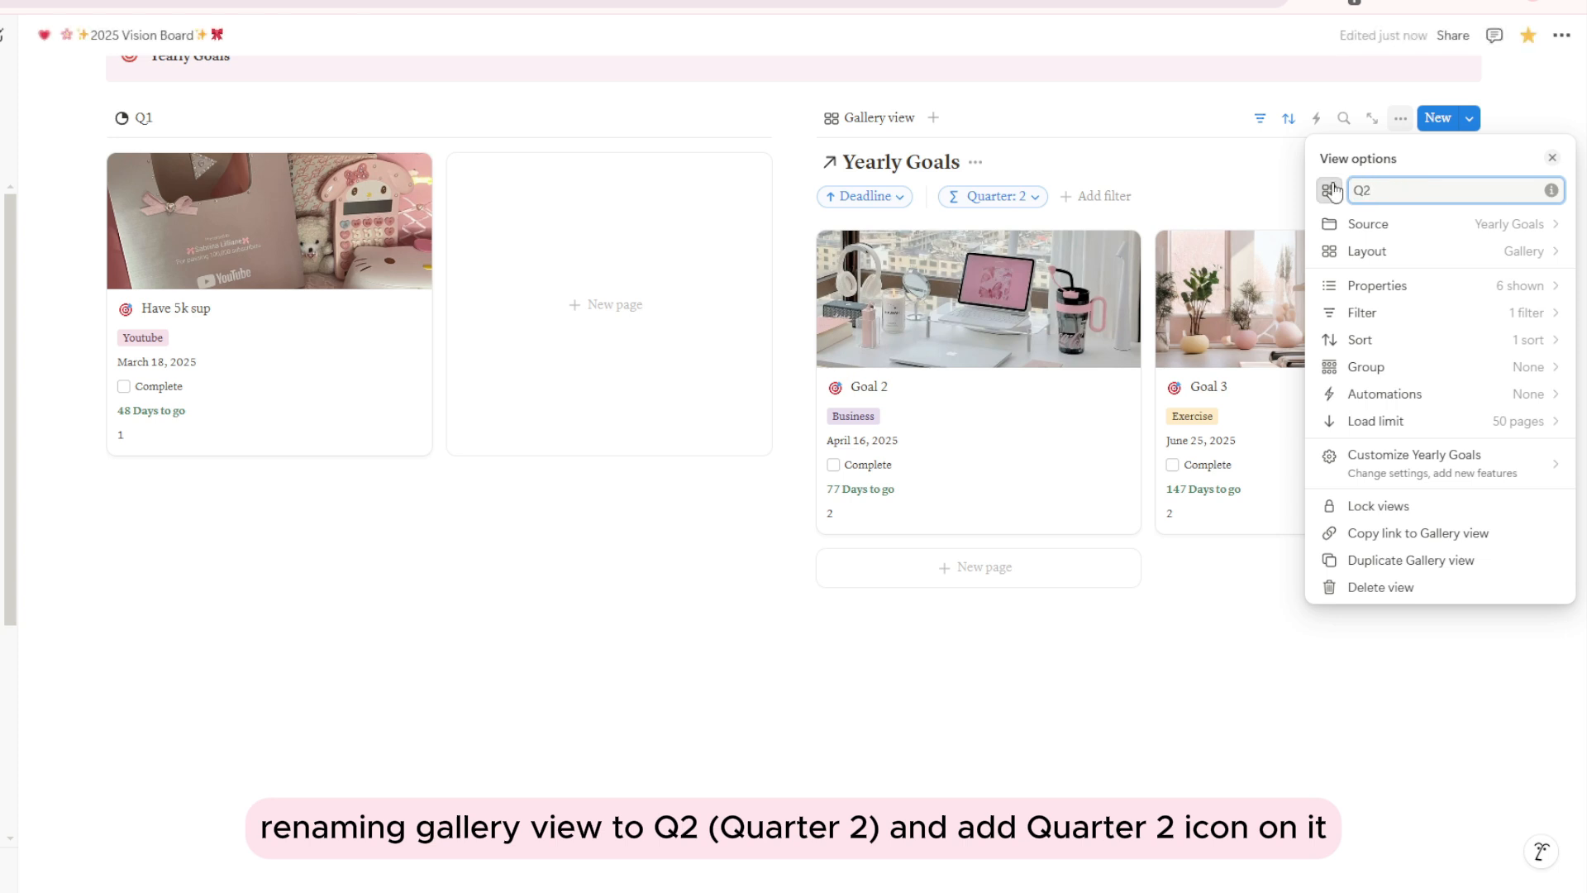
pyautogui.click(1329, 190)
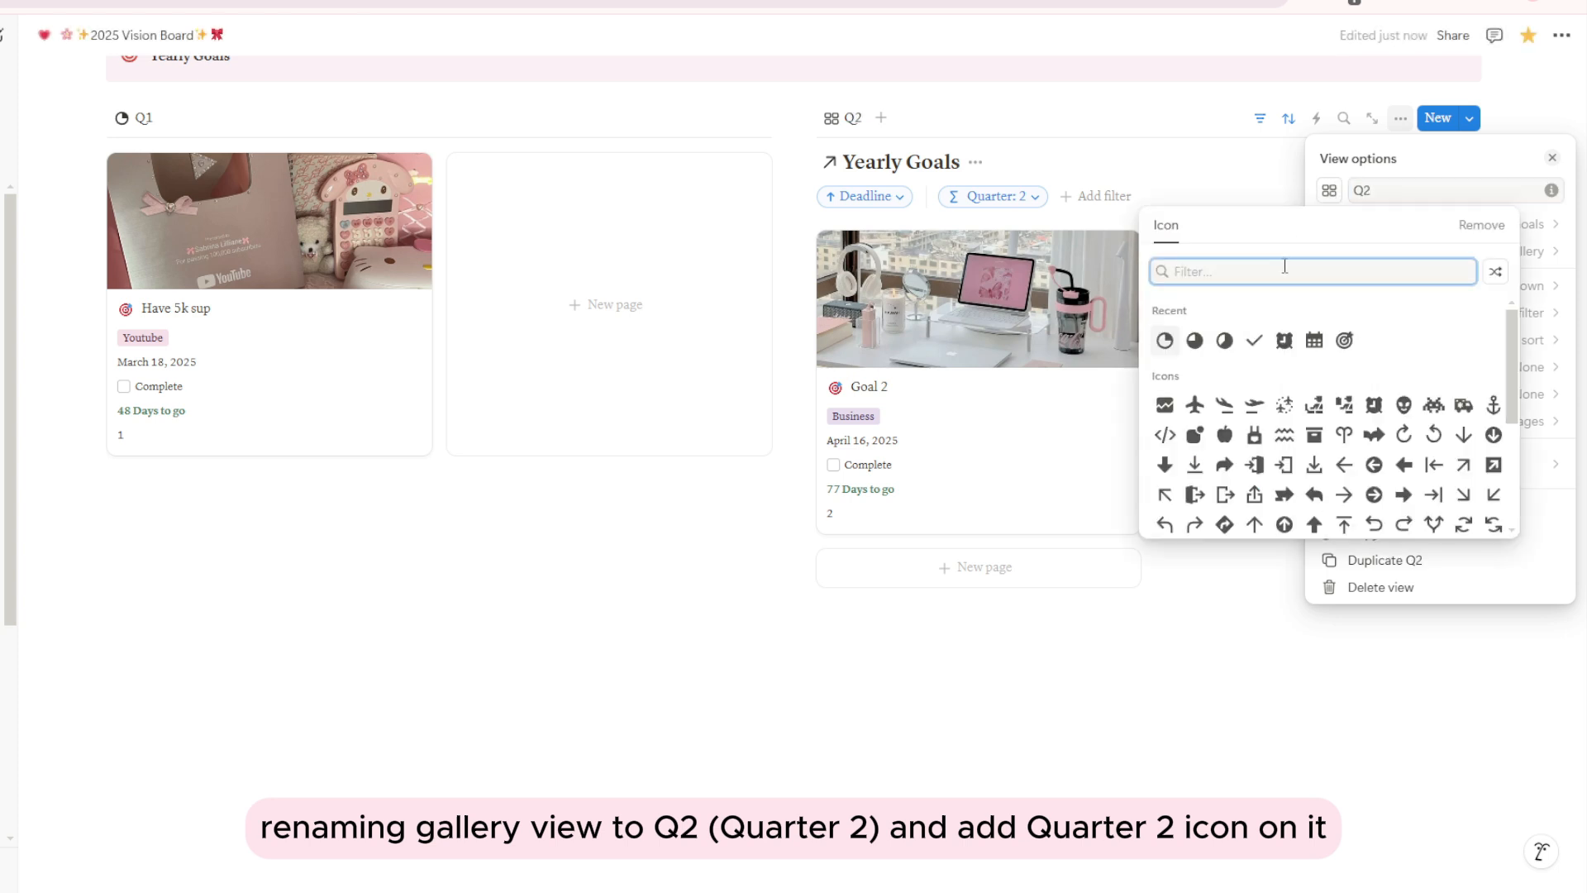
pyautogui.write('circl')
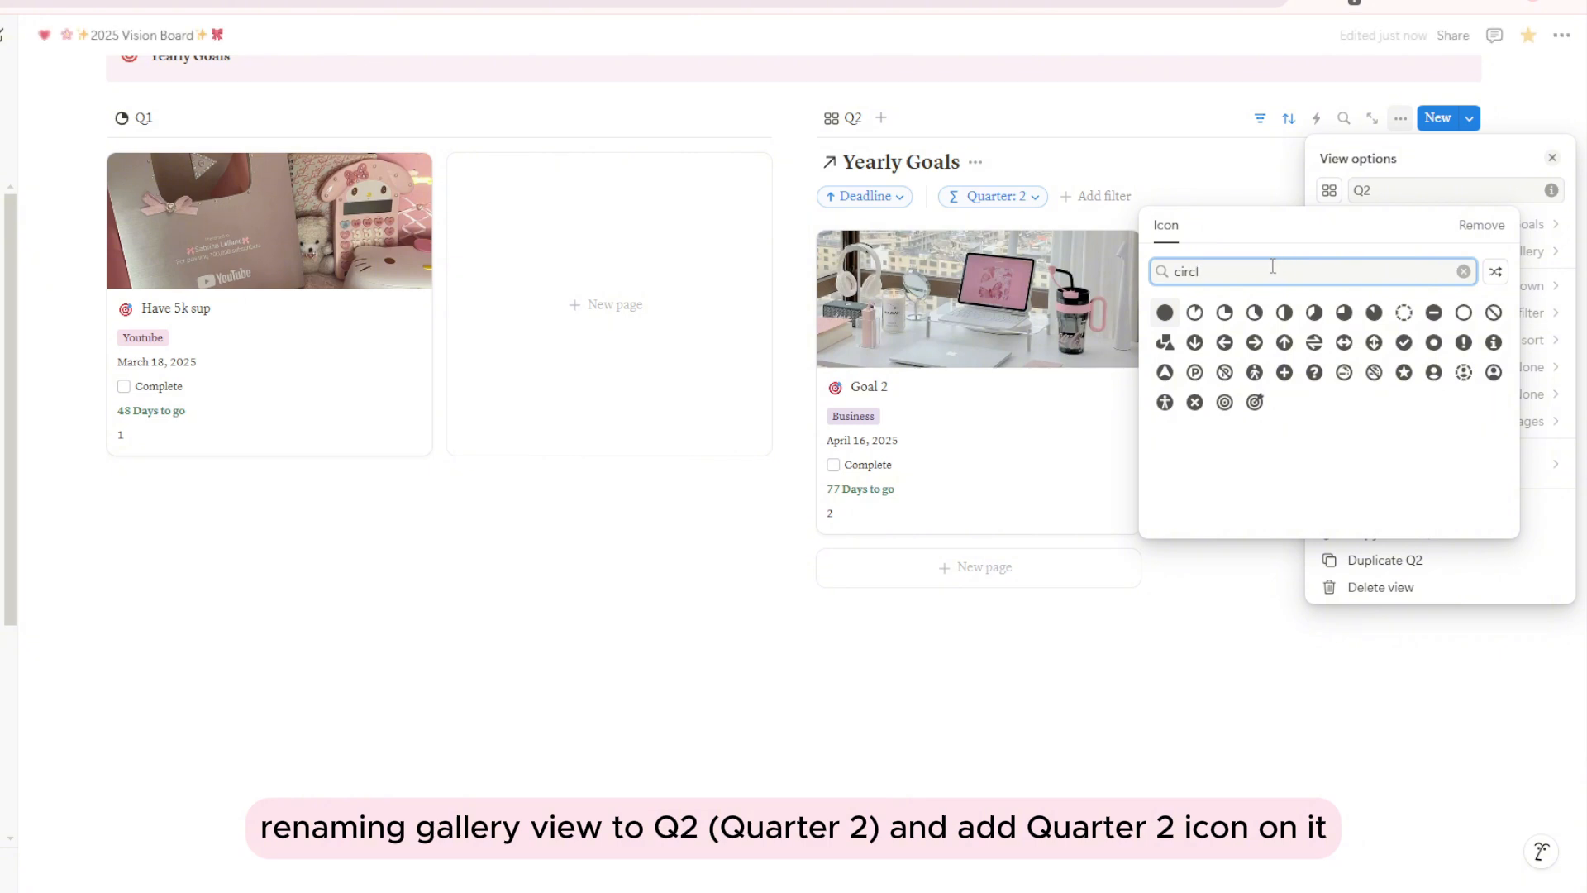
pyautogui.click(1286, 323)
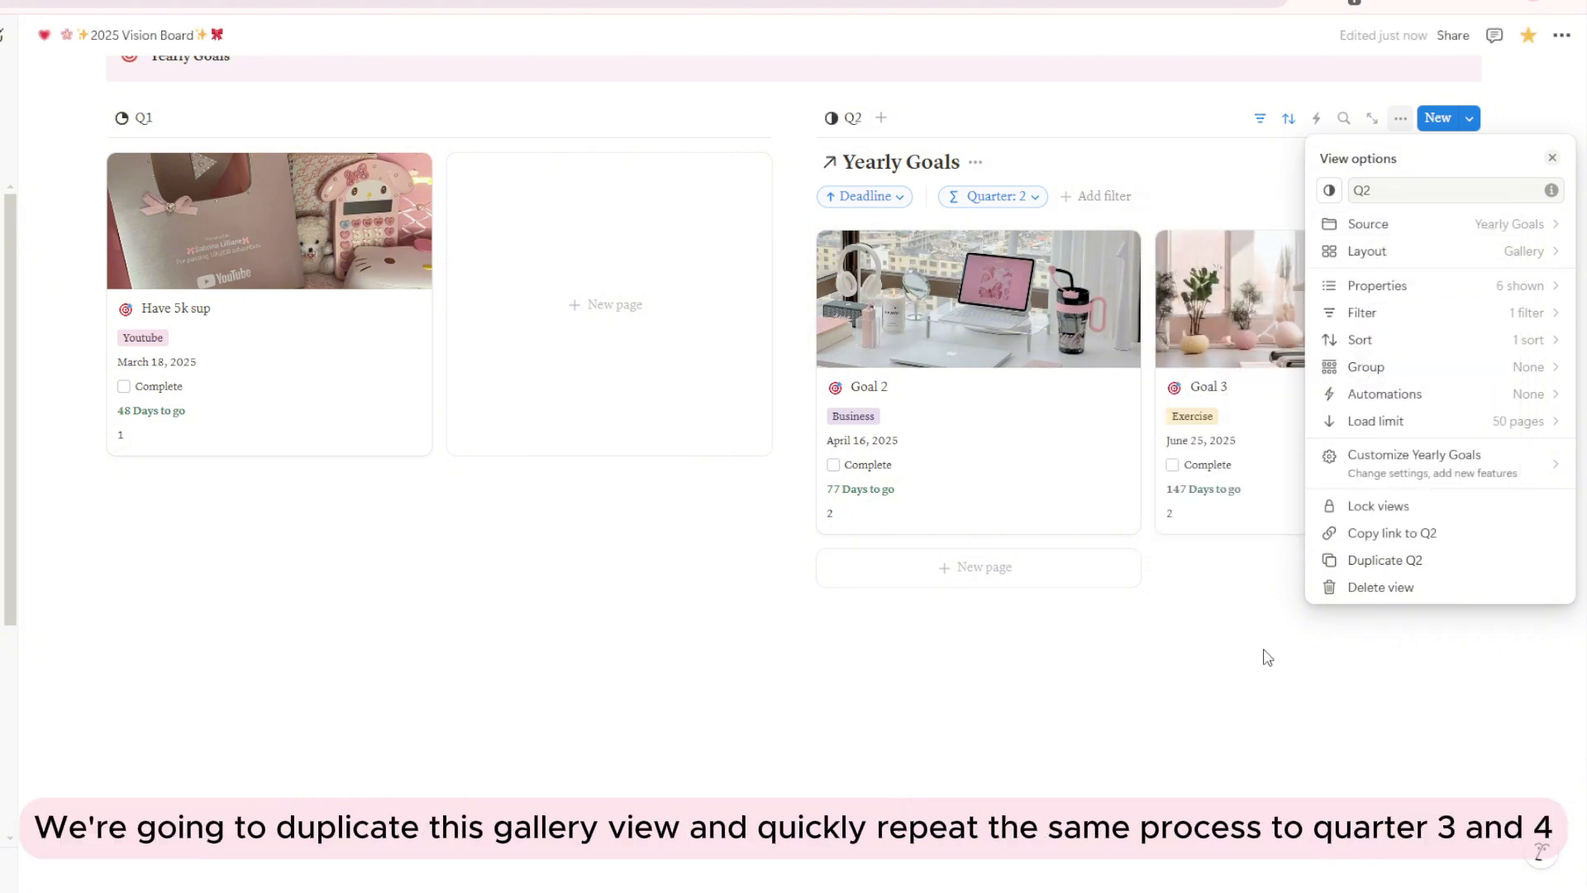
# - Duplicate the Q2 gallery twice and move one copy below the Q1 view in the first column
pyautogui.click(807, 278)
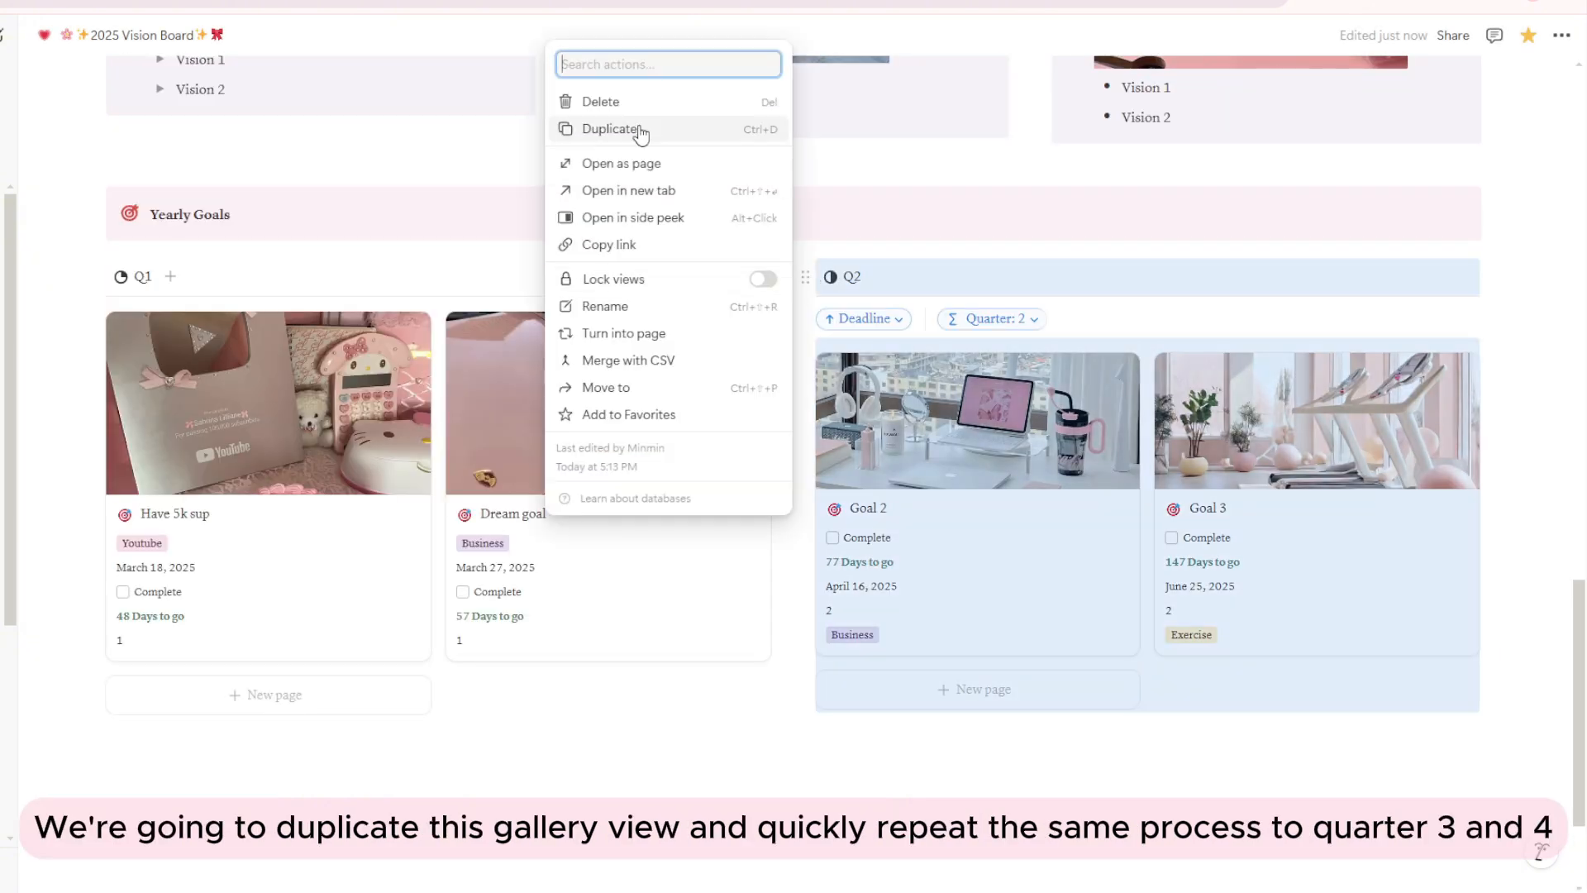
pyautogui.click(641, 132)
pyautogui.click(805, 278)
pyautogui.click(668, 133)
pyautogui.scroll(-8, 769, 273)
pyautogui.moveTo(806, 97); pyautogui.dragTo(248, 124)
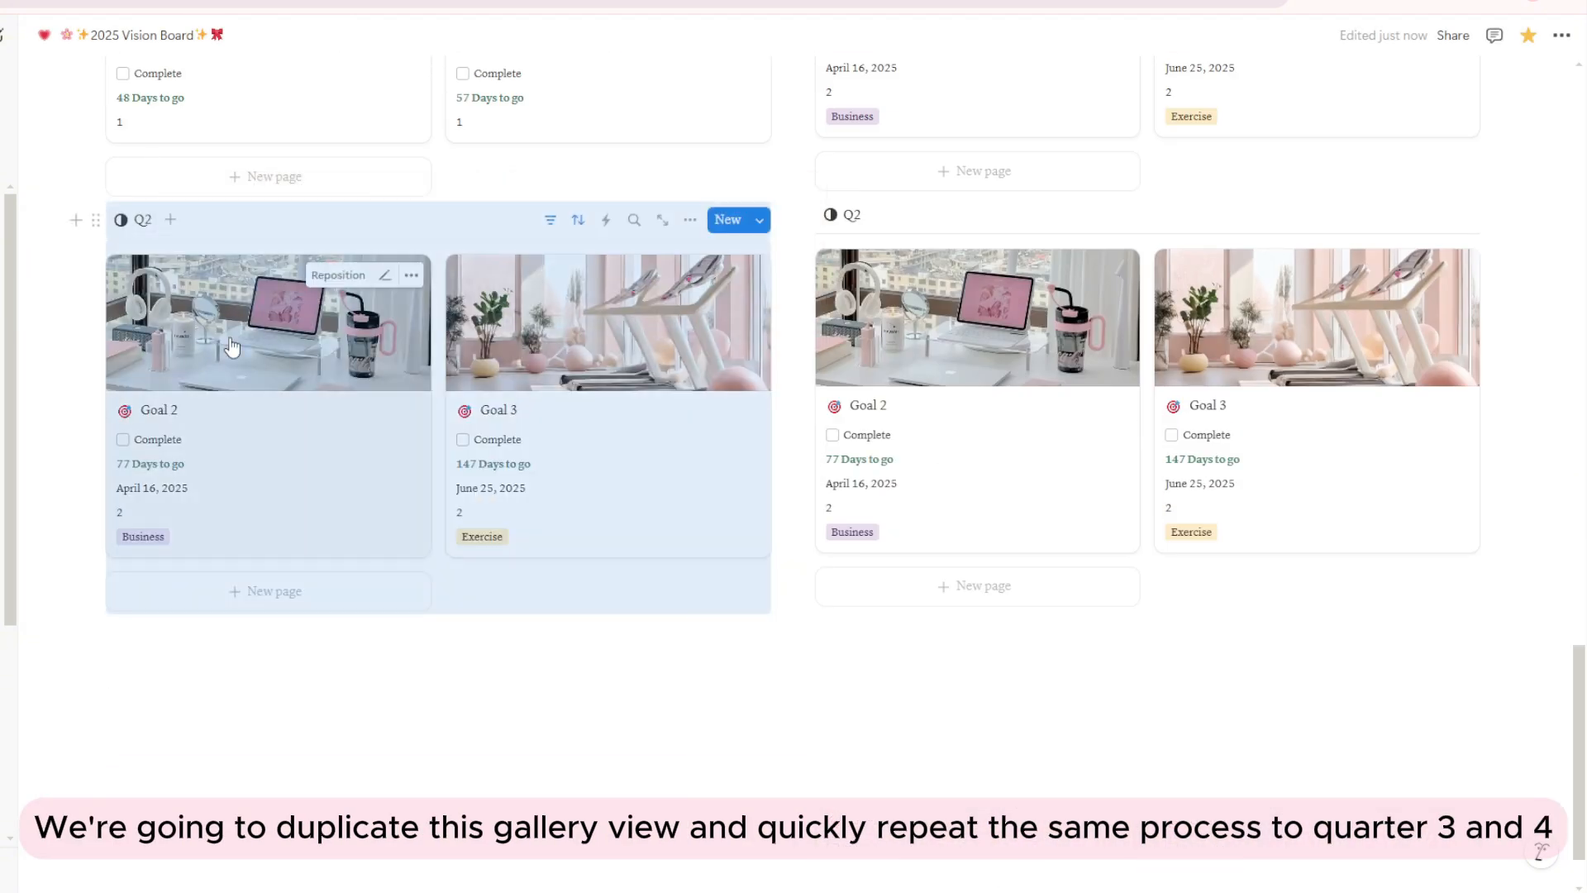
# - Rename the Q2 copy in the first column to "Q3" and change its icon to a three-quarter-filled circle
pyautogui.click(135, 220)
pyautogui.click(165, 257)
pyautogui.write('Q3')
pyautogui.click(793, 292)
pyautogui.click(689, 444)
pyautogui.click(1133, 757)
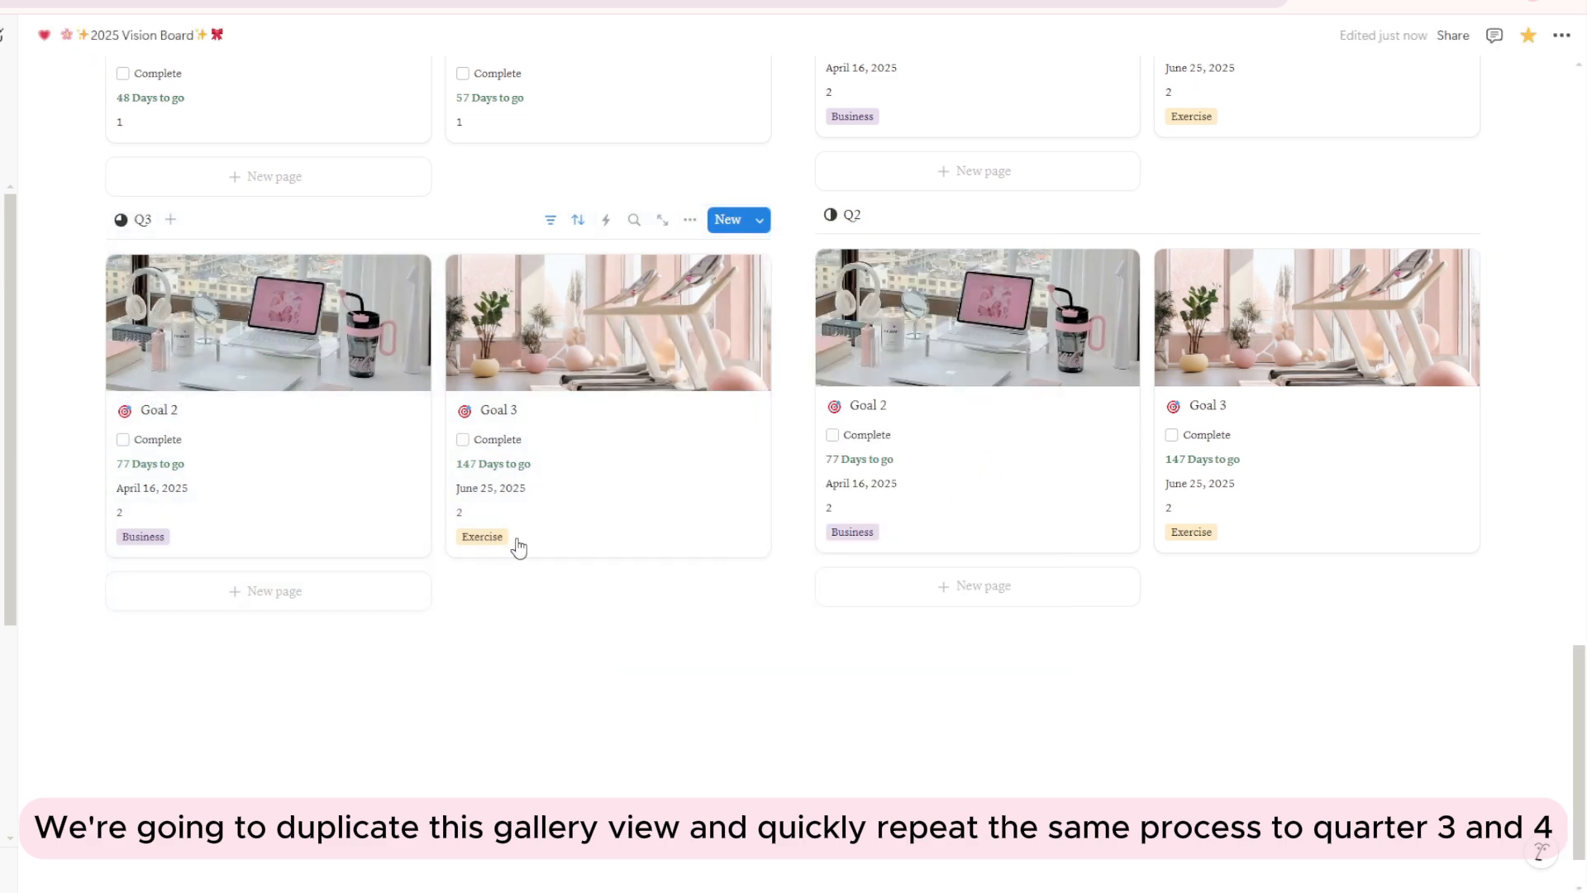
# - Change the Q3 view's Quarter filter value to 3
pyautogui.click(579, 222)
pyautogui.click(284, 262)
pyautogui.click(255, 329)
pyautogui.press('BackSpace')
pyautogui.write('3')
pyautogui.click(695, 270)
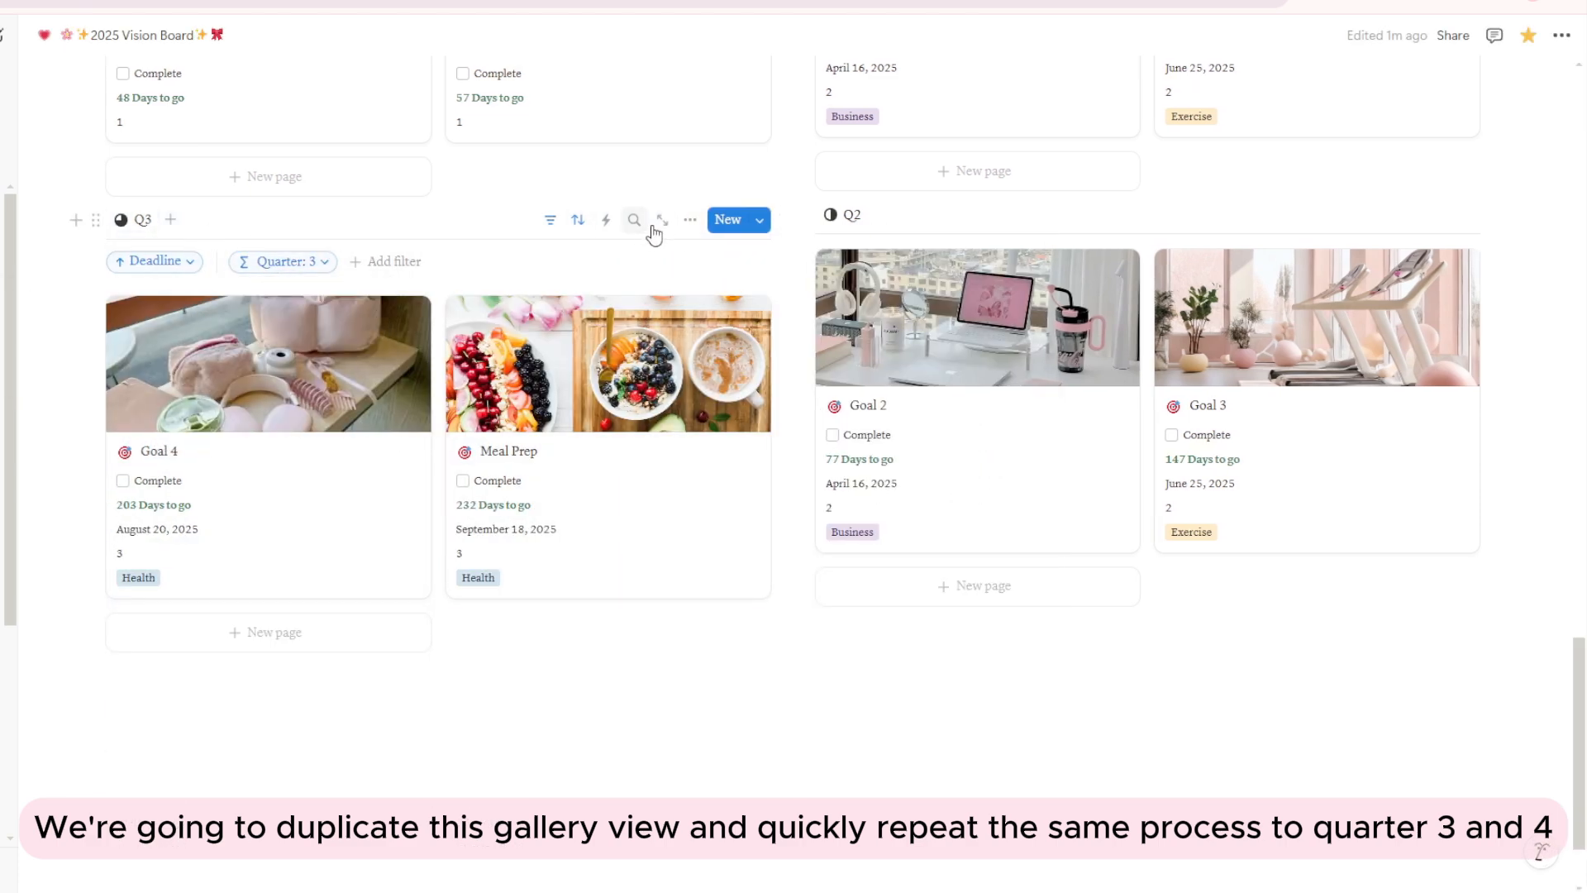
# - Rename the remaining Q2 copy in the second column to "Q4" and change its icon to a full circle
pyautogui.click(1400, 215)
pyautogui.doubleClick(1362, 285)
pyautogui.write('Q4')
pyautogui.click(1329, 286)
pyautogui.click(1193, 432)
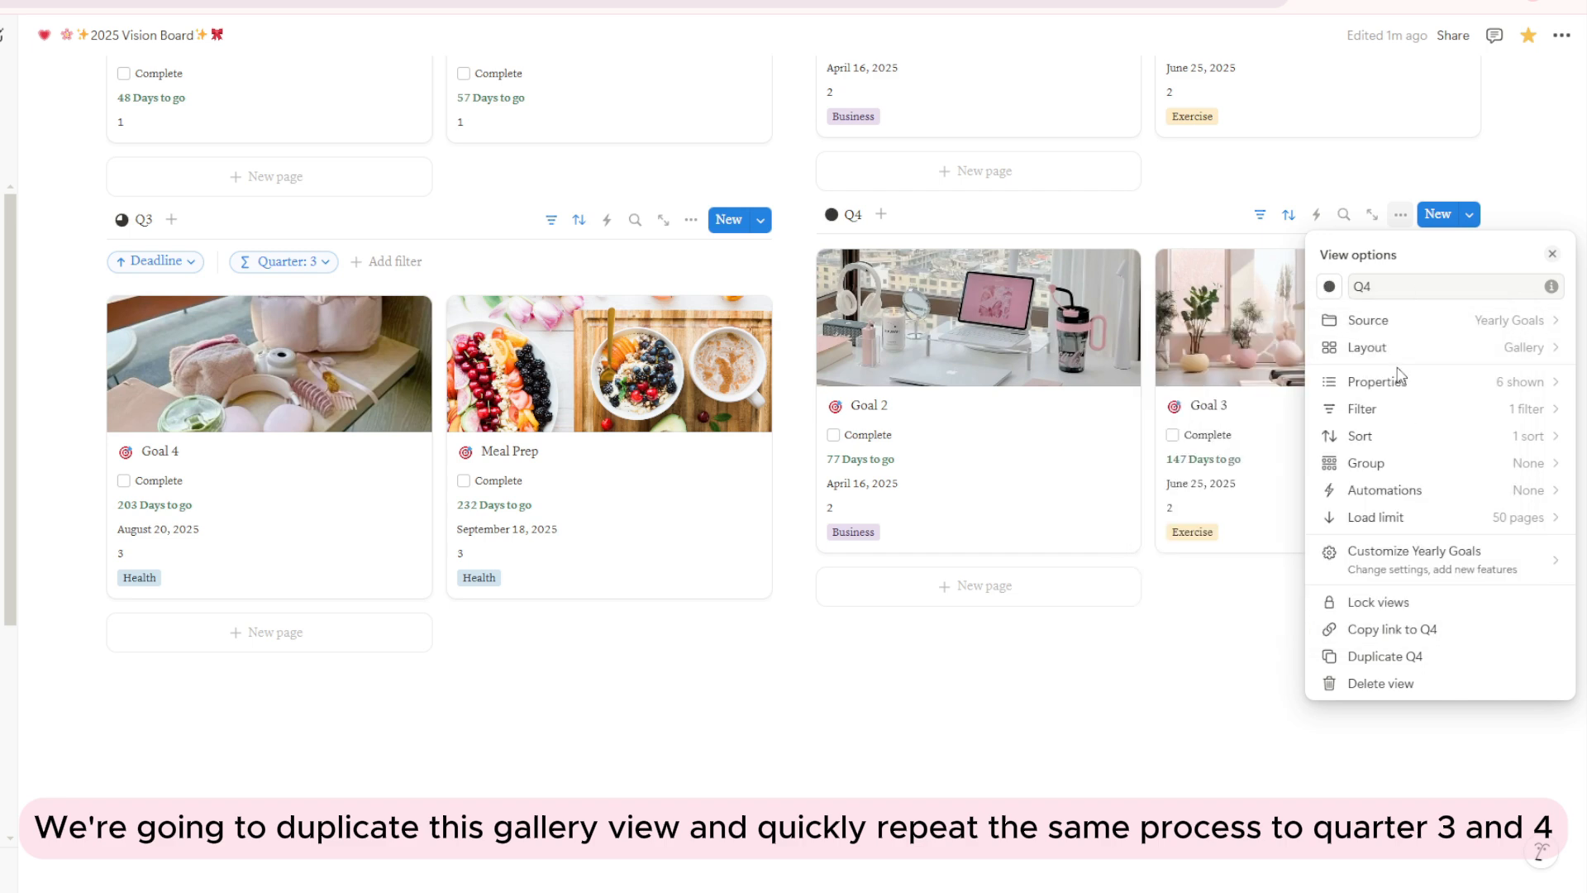
pyautogui.click(1222, 201)
# - Change the Q4 view's Quarter filter value to 4
pyautogui.click(1288, 215)
pyautogui.click(992, 256)
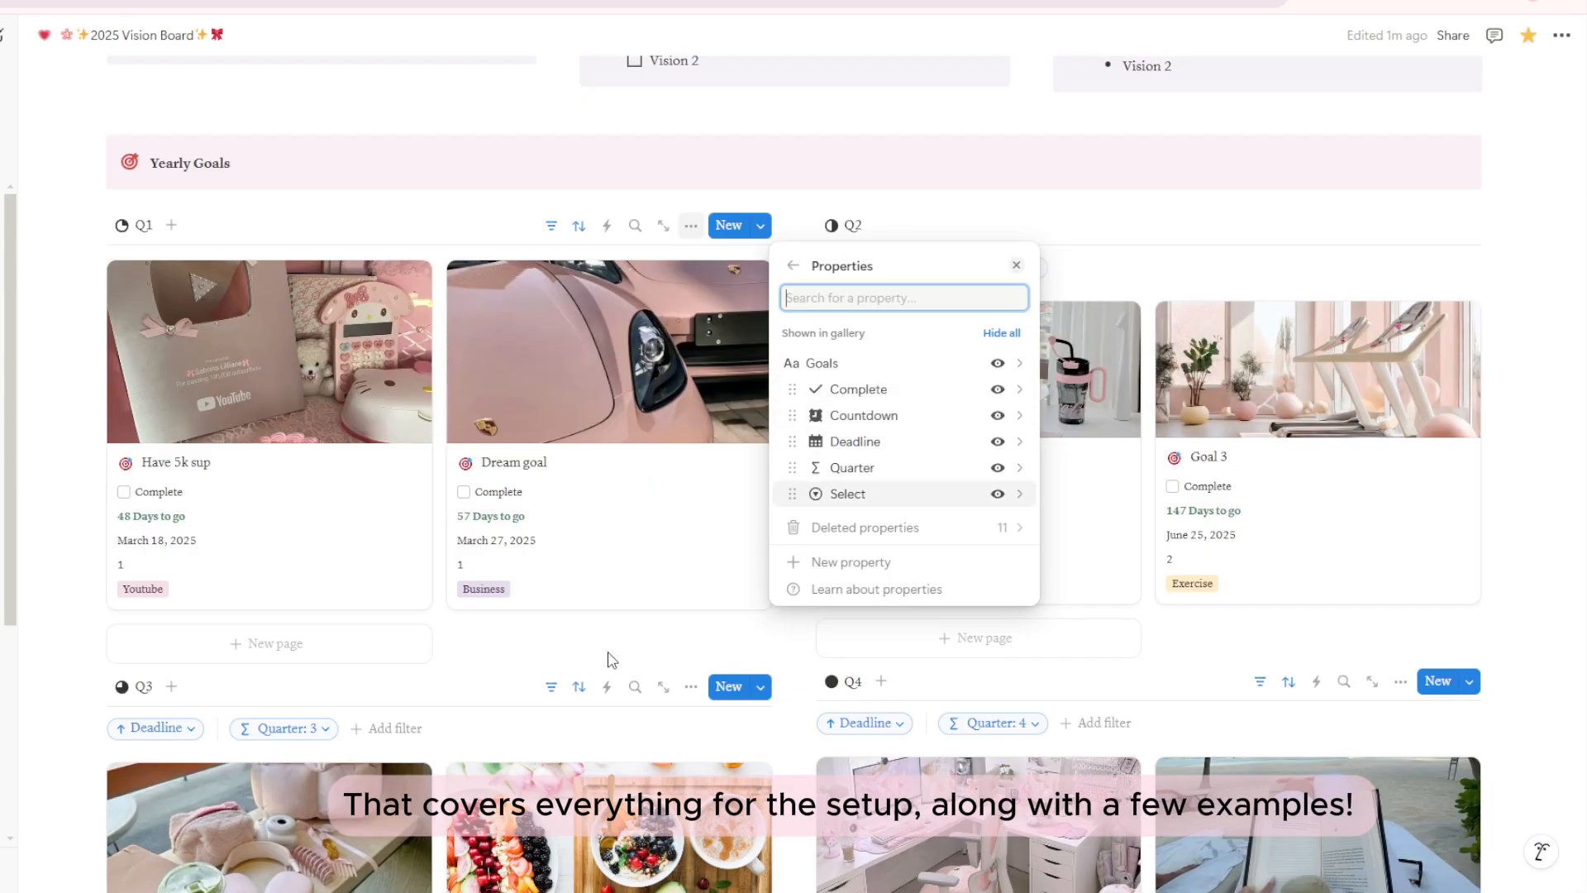
pyautogui.click(1564, 541)
pyautogui.moveTo(1580, 583)
pyautogui.mouseDown()
pyautogui.moveTo(1579, 559)
pyautogui.moveTo(1584, 663)
pyautogui.moveTo(1584, 215)
pyautogui.moveTo(1585, 661)
pyautogui.mouseUp()
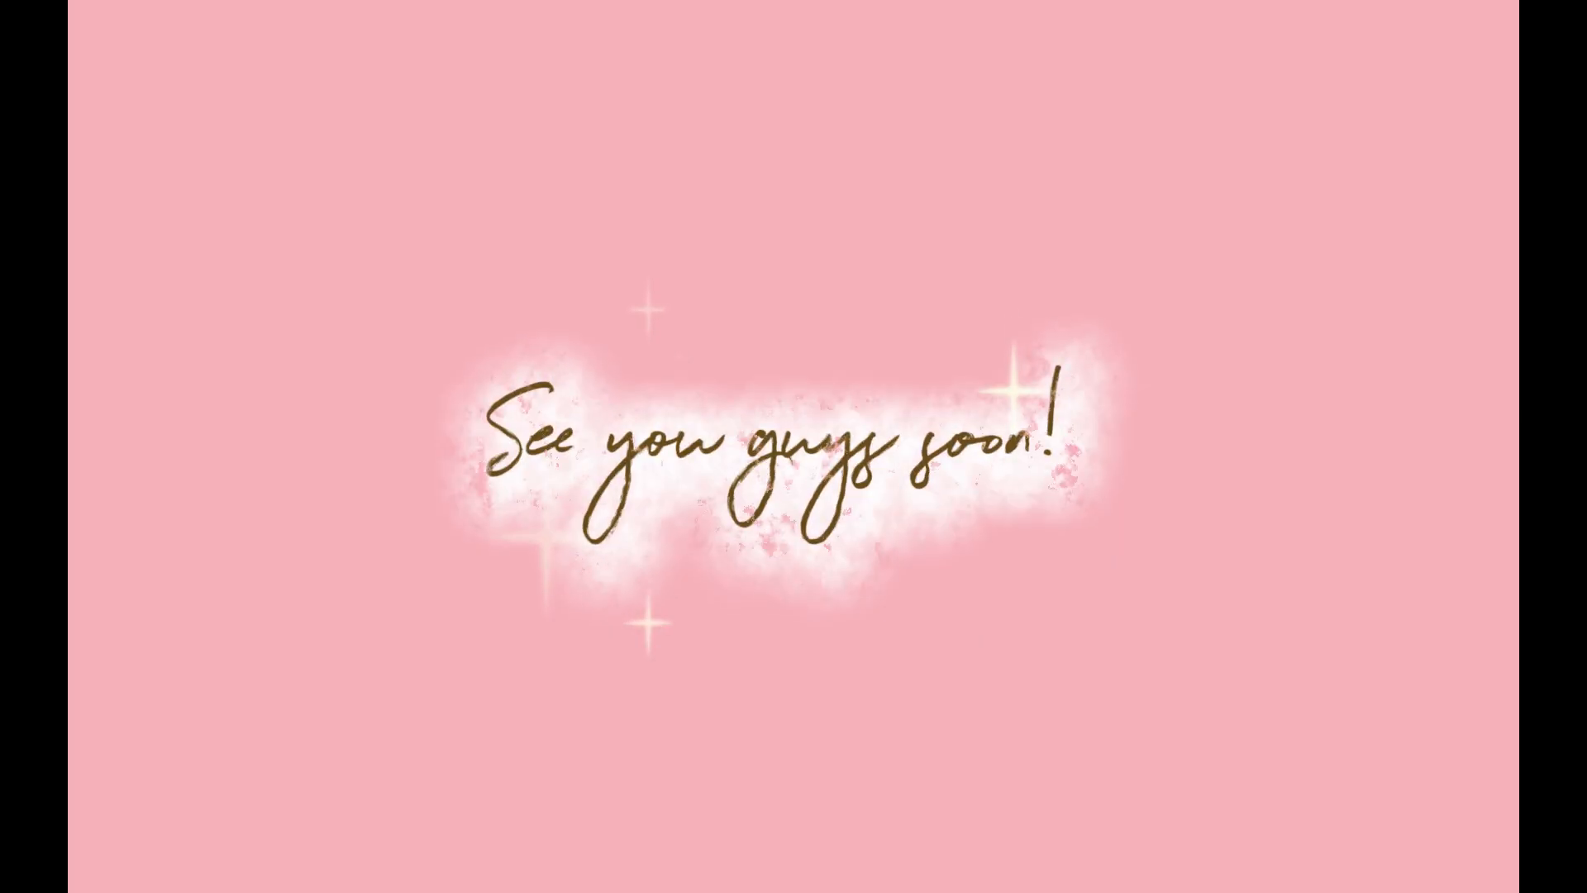